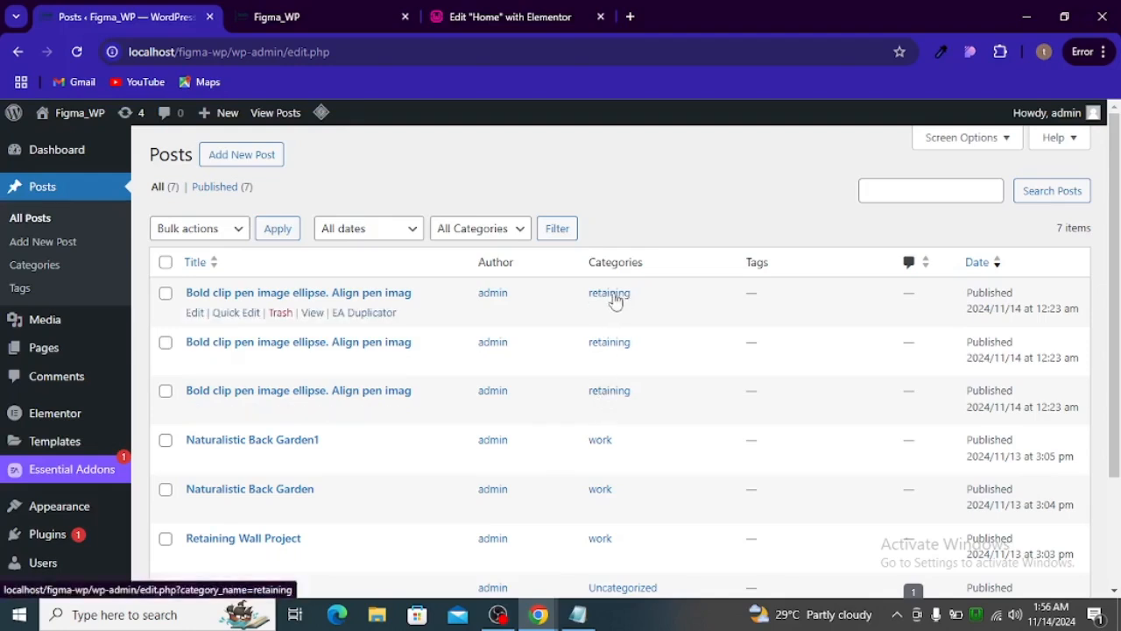
- Switch to the Figma design and copy the "Our Blog Posts" heading text from the Blog Section
left_click(506, 617)
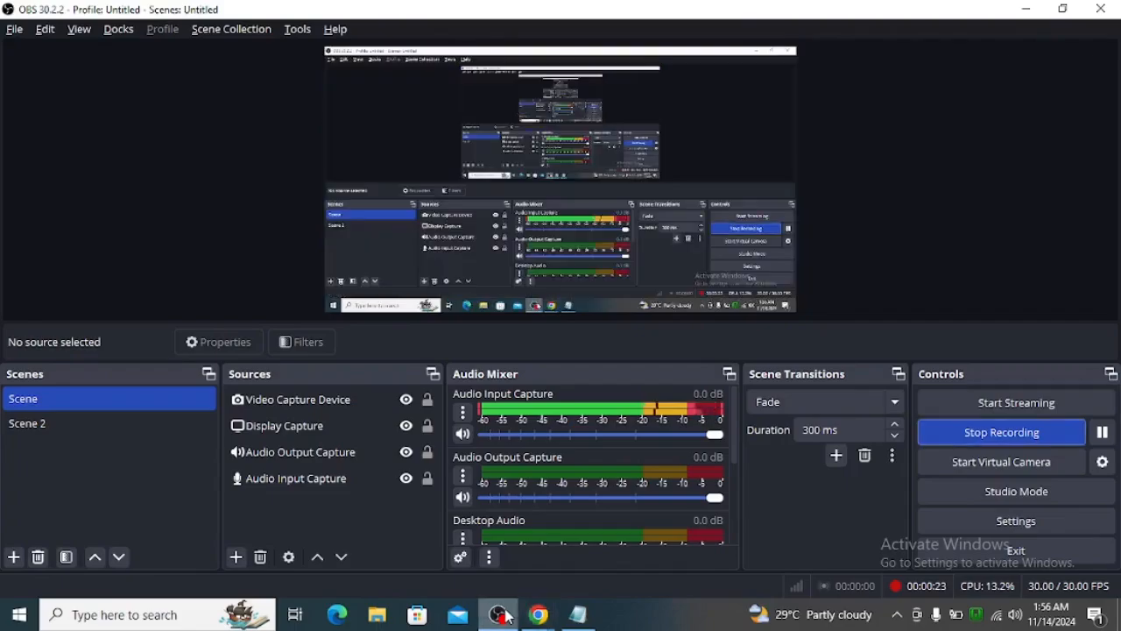
left_click(516, 617)
mouse_move(539, 616)
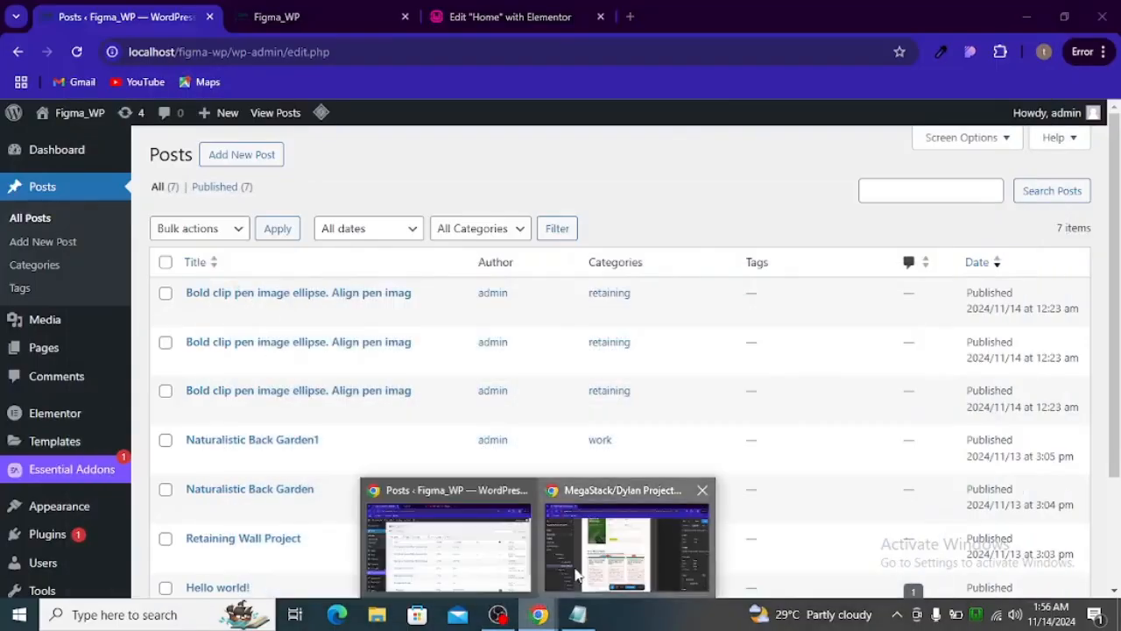
left_click(626, 539)
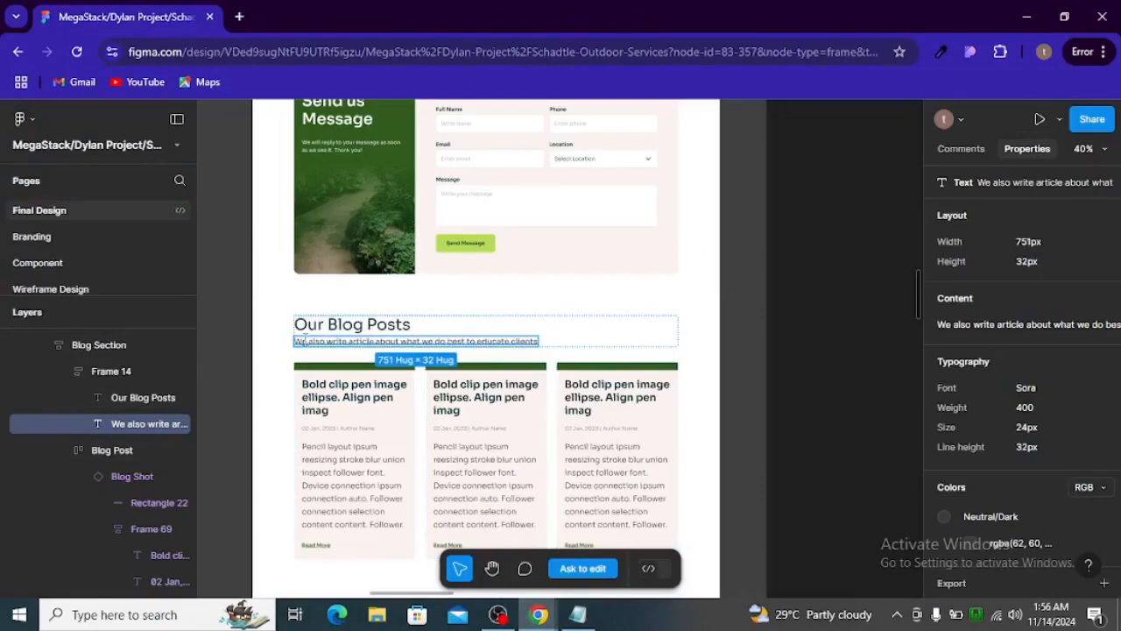
left_click(356, 326)
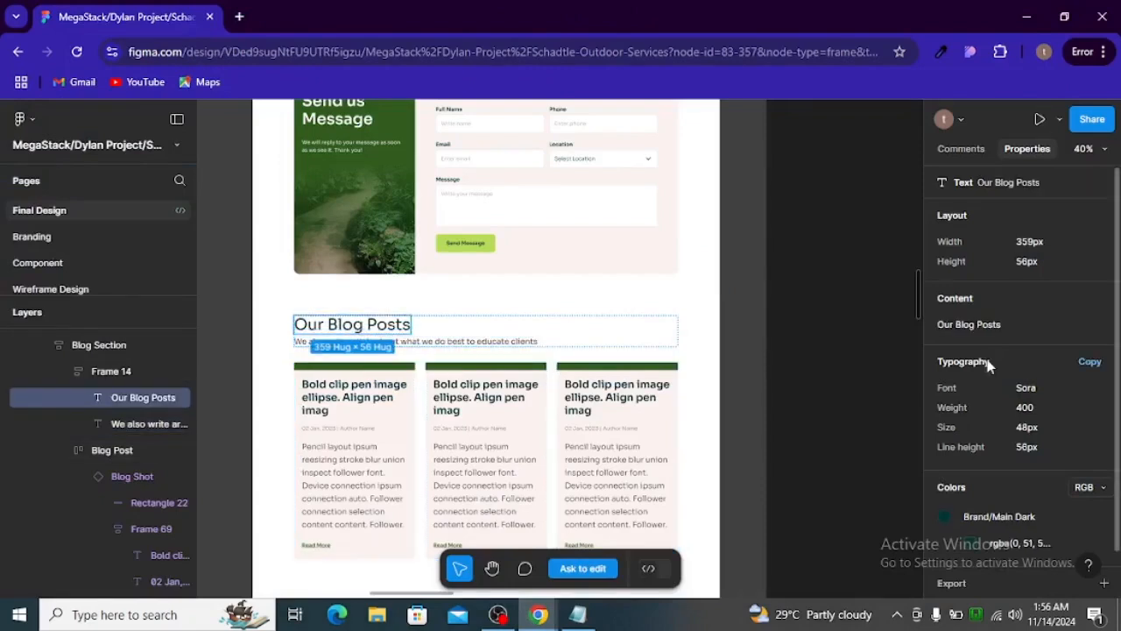
left_click(977, 324)
key("alt+Tab")
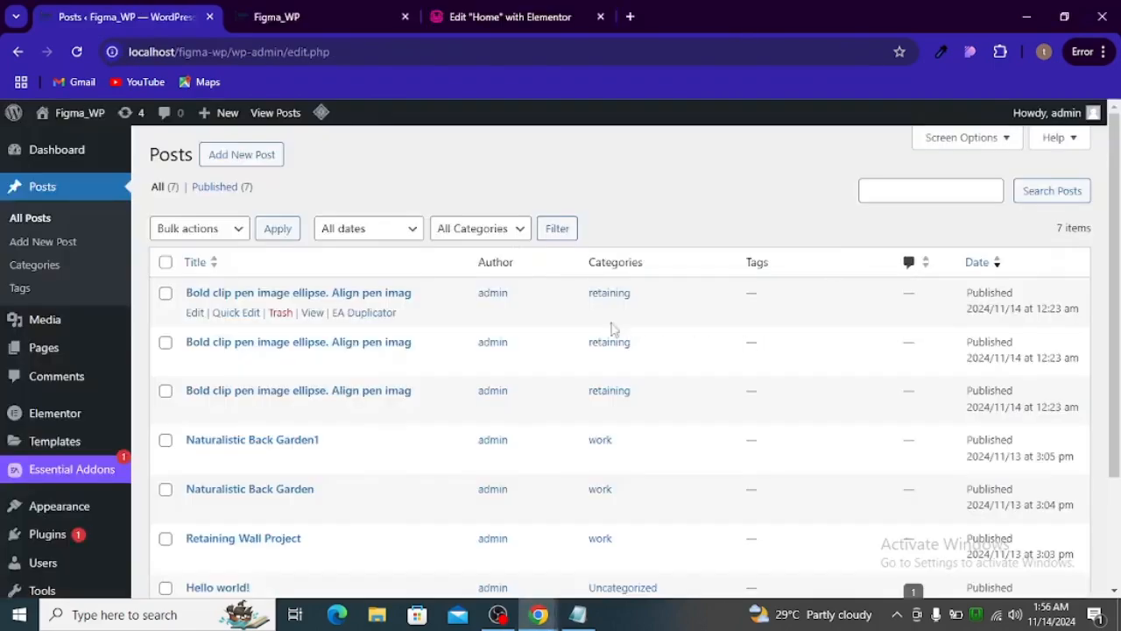
key("alt+Tab")
left_click(480, 319)
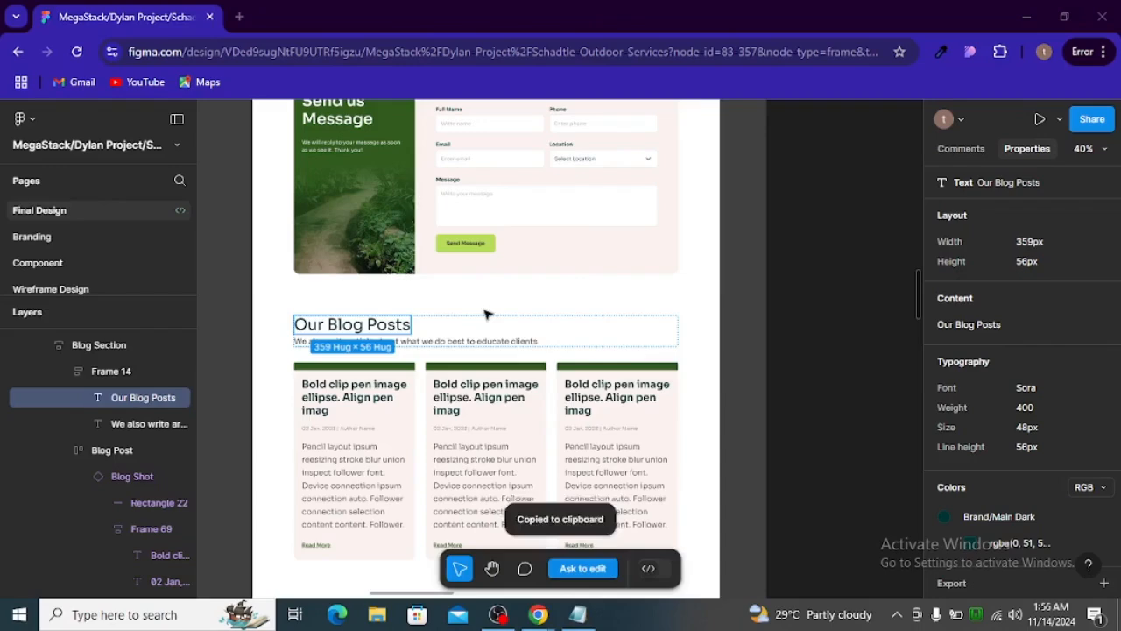
- Switch to the Home page in Elementor and duplicate the container holding the "Our Services" heading and subtitle
key("alt+Tab")
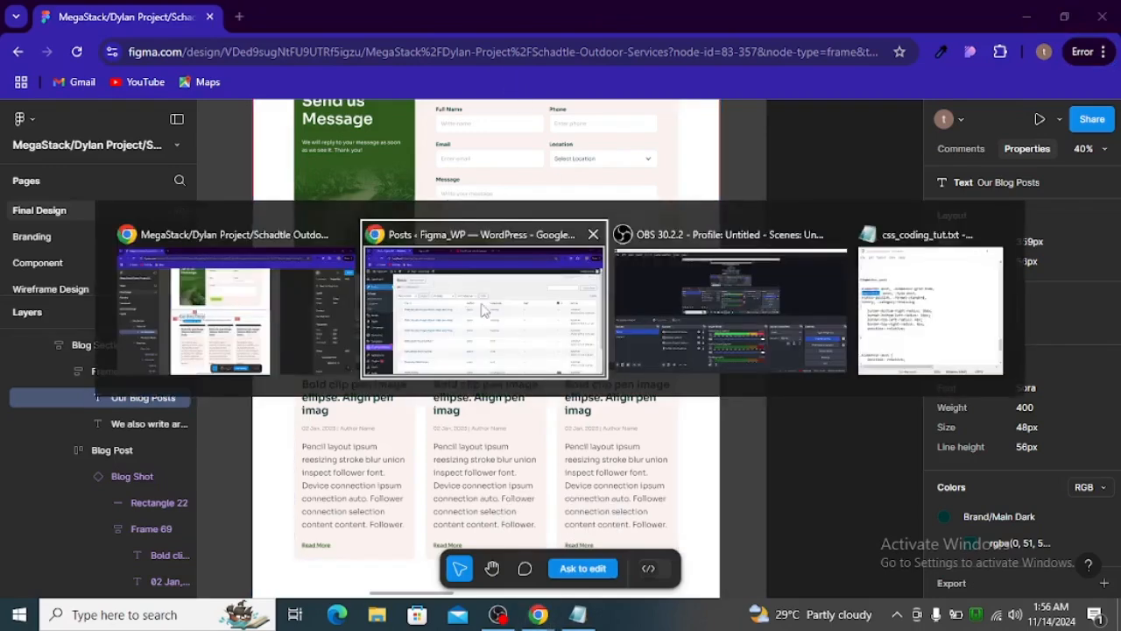
left_click(457, 294)
left_click(522, 21)
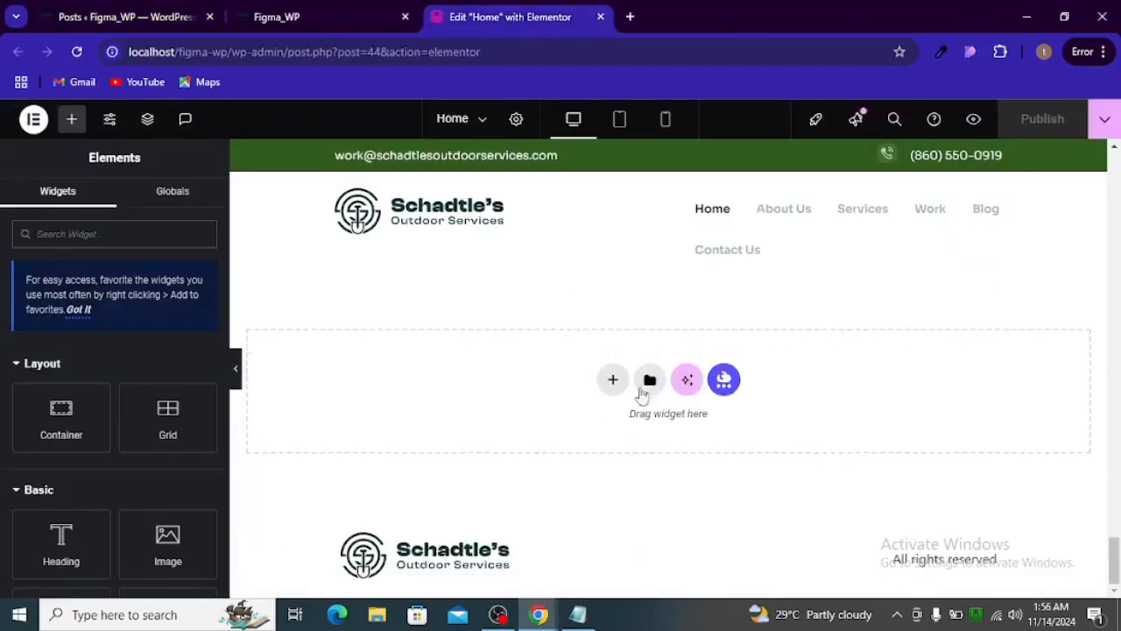
scroll(613, 420, "up", 10)
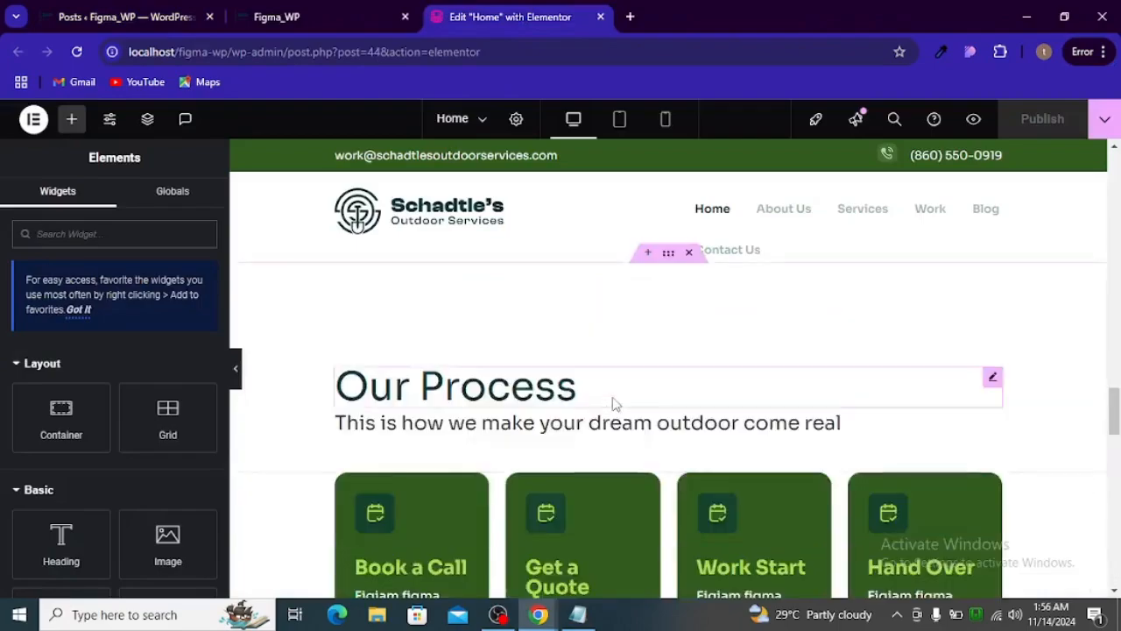
scroll(613, 404, "up", 10)
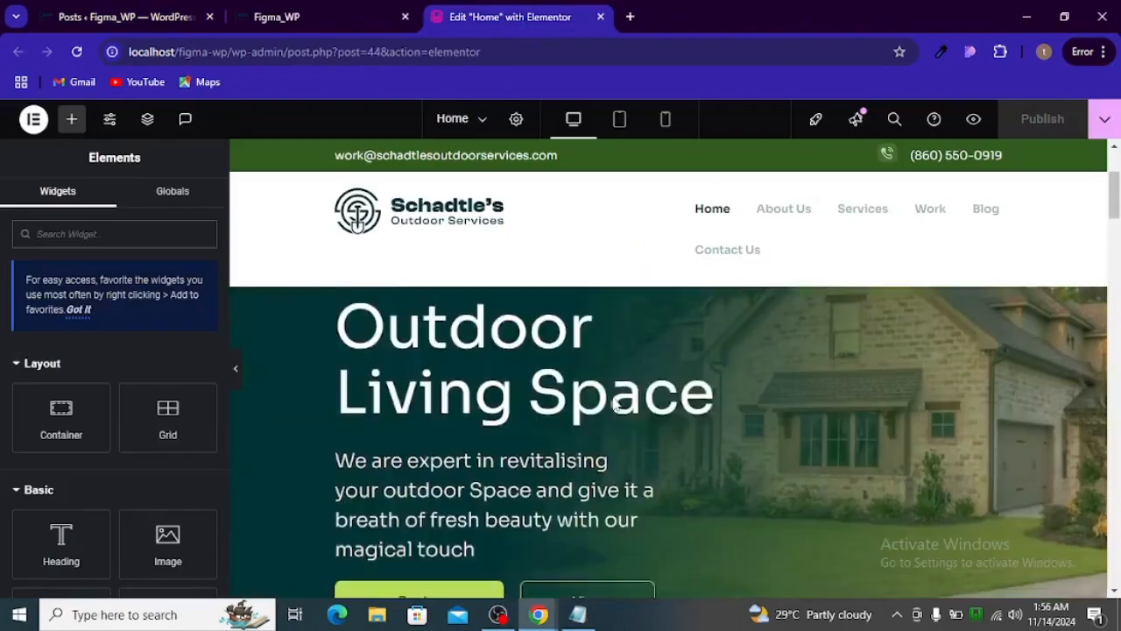
scroll(613, 404, "down", 5)
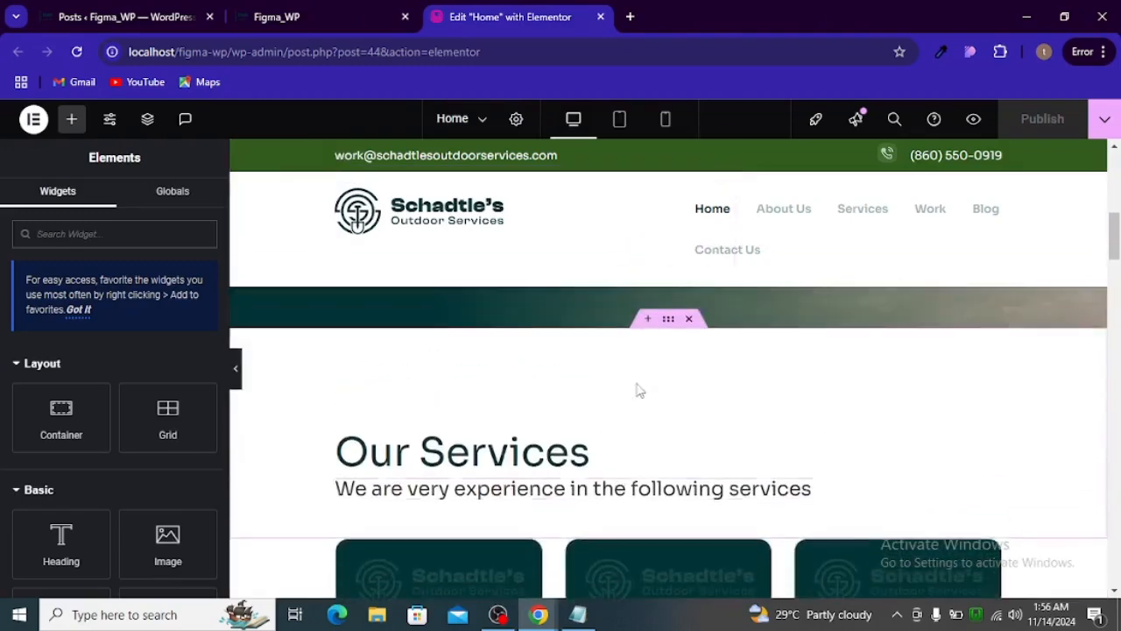
right_click(670, 334)
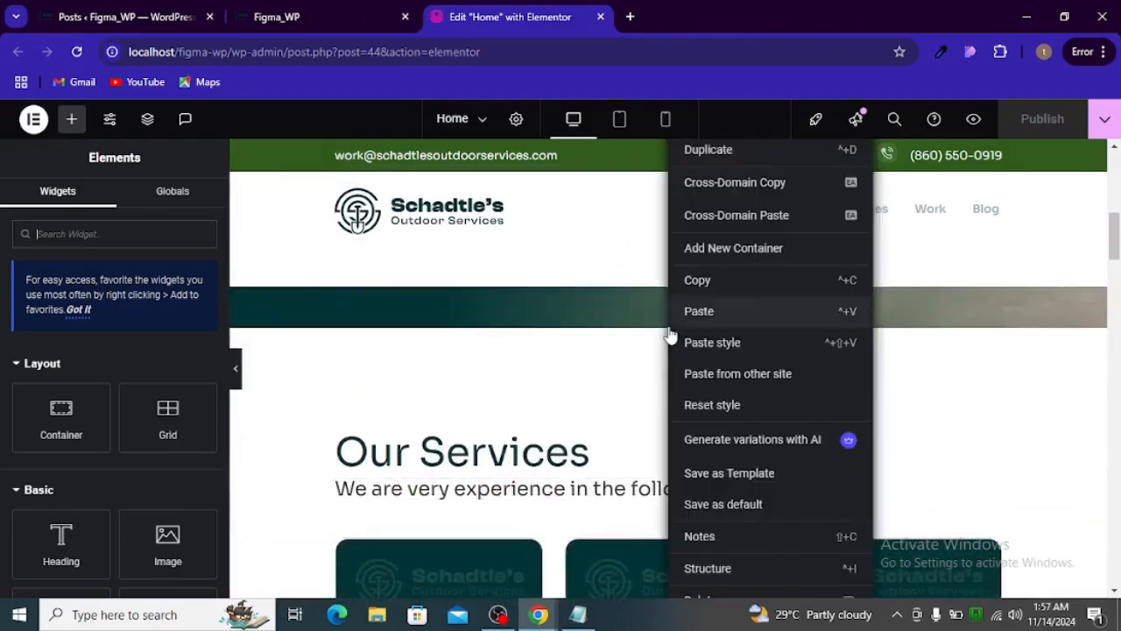
left_click(714, 150)
- Move the duplicated "Our Services" heading container below the contact form section, near the end of the page
scroll(728, 445, "down", 2)
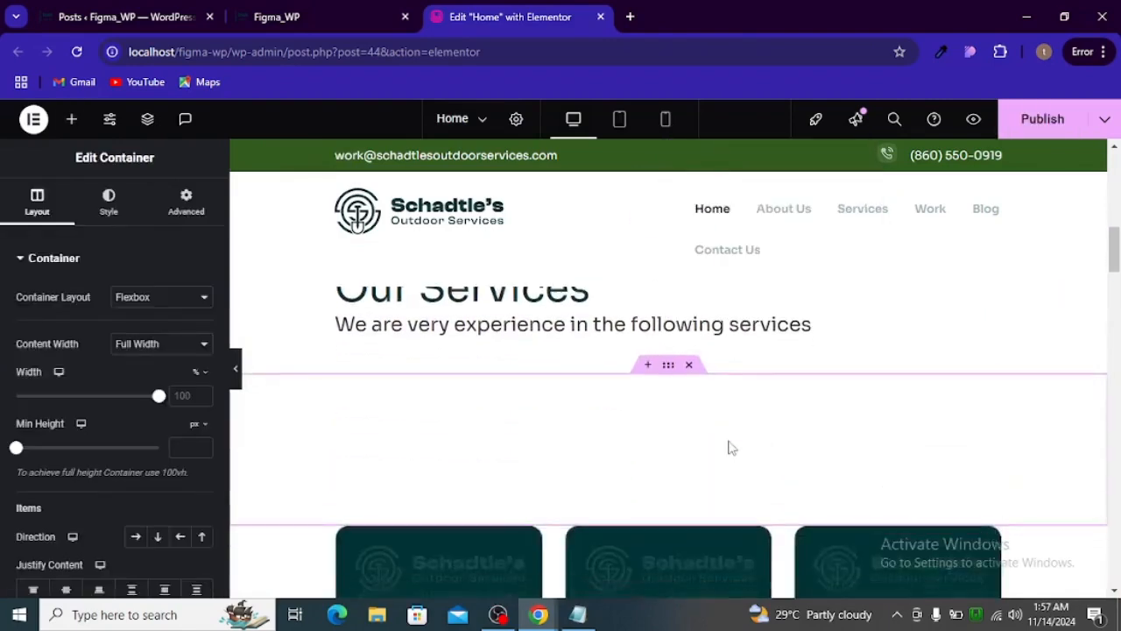
left_click_drag(669, 371, 613, 518)
scroll(655, 455, "down", 7)
scroll(649, 483, "down", 13)
scroll(681, 460, "down", 16)
scroll(605, 474, "down", 1)
scroll(605, 472, "up", 5)
scroll(611, 495, "down", 2)
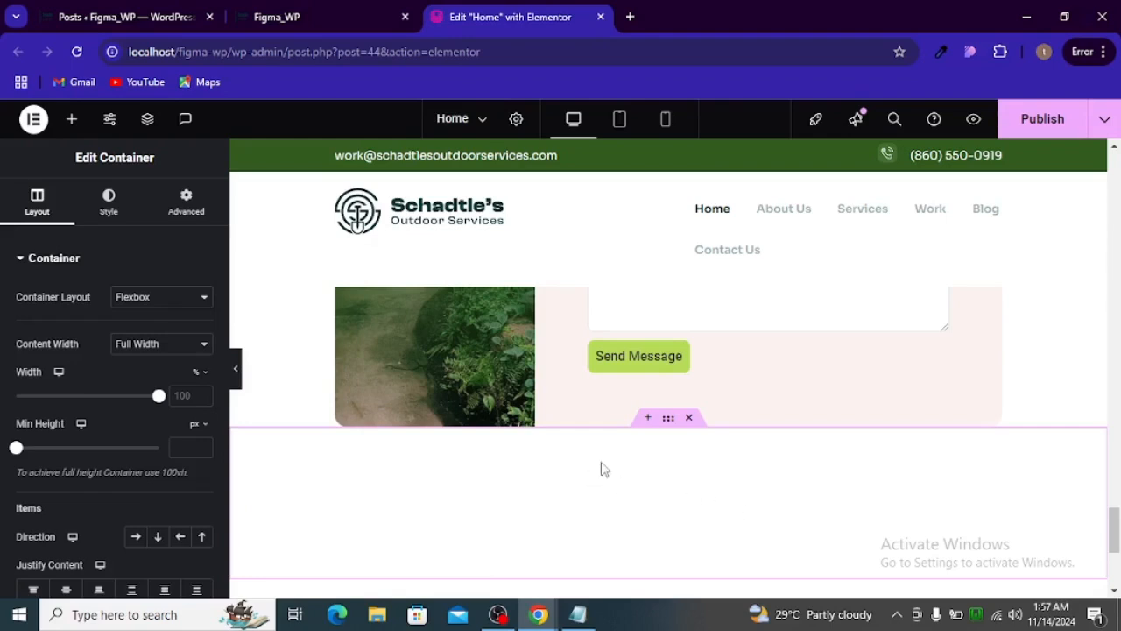
scroll(549, 432, "down", 2)
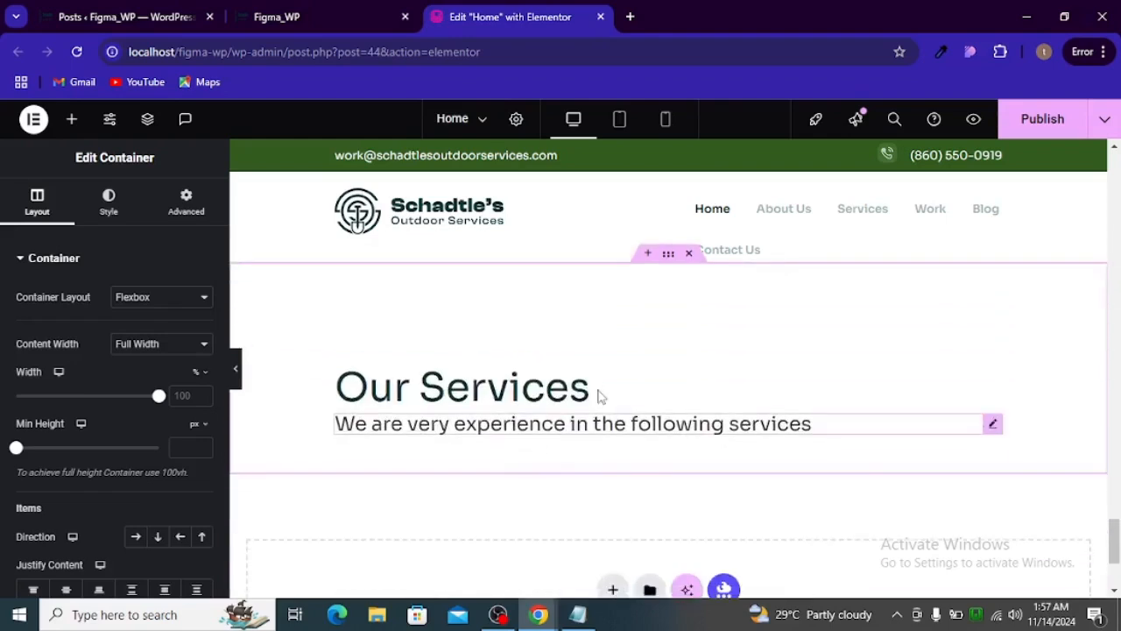
- Replace the duplicated heading's title with the copied text "Our Blog Posts"
left_click(398, 397)
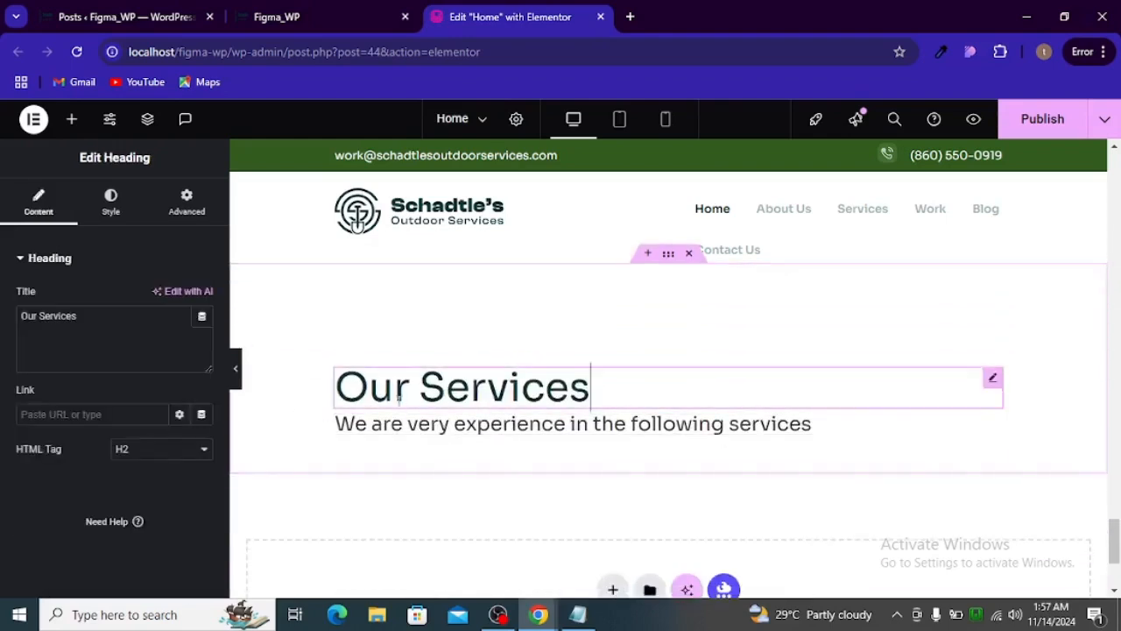
left_click(164, 349)
key("ctrl+a")
key("ctrl+v")
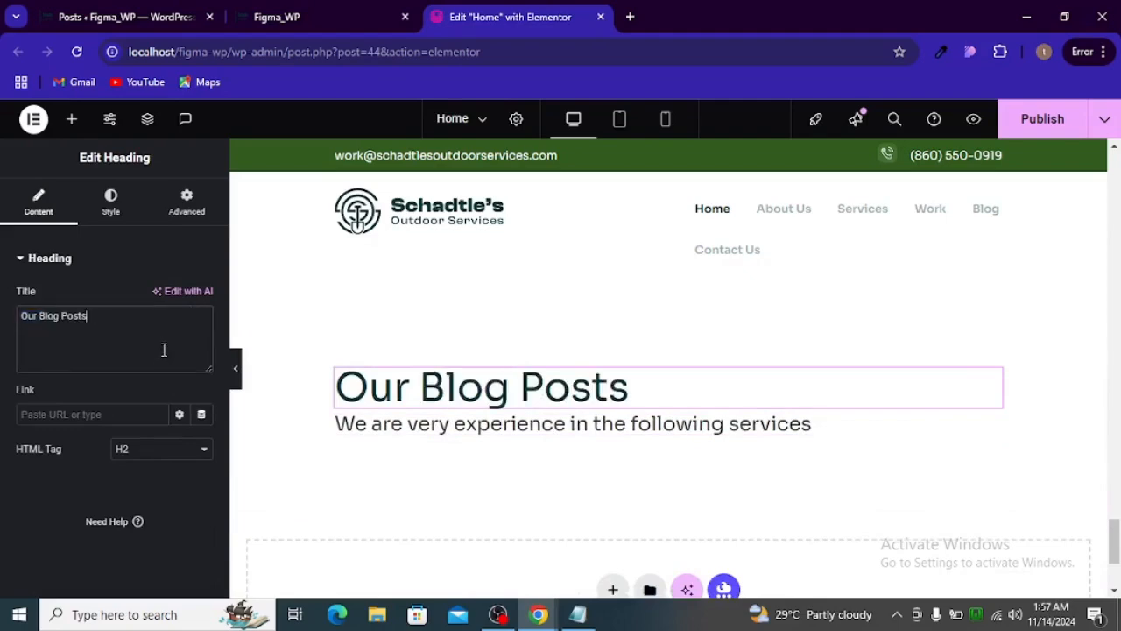
- Copy the blog subtitle "We also write article about what we do best to educate clients" from the Figma design
key("alt+Tab")
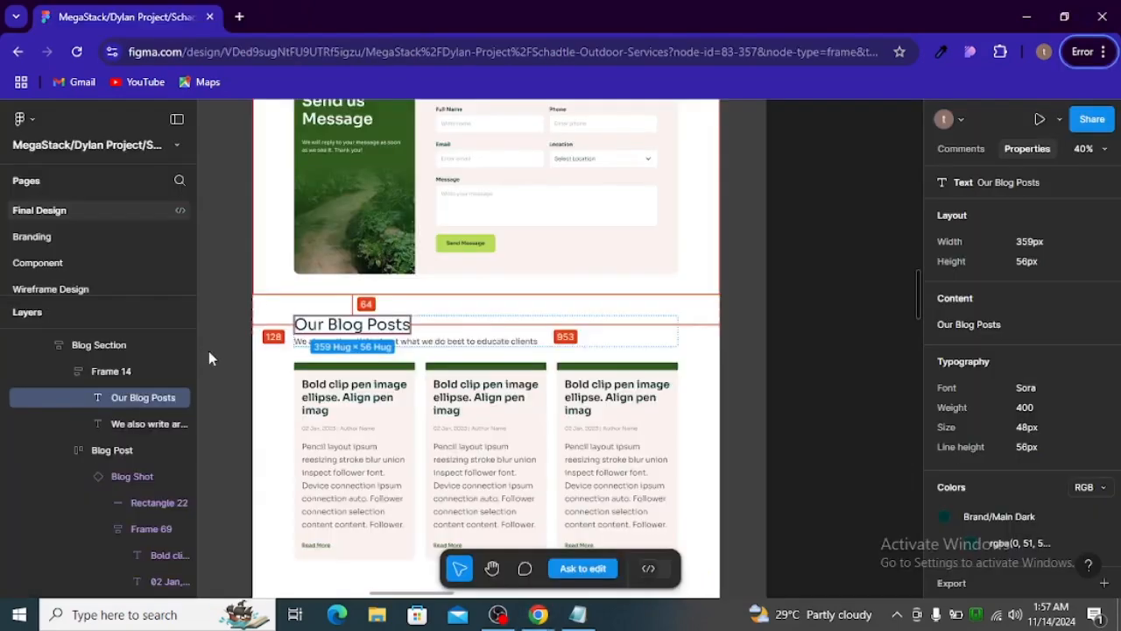
left_click(451, 341)
left_click(970, 327)
key("alt+Tab")
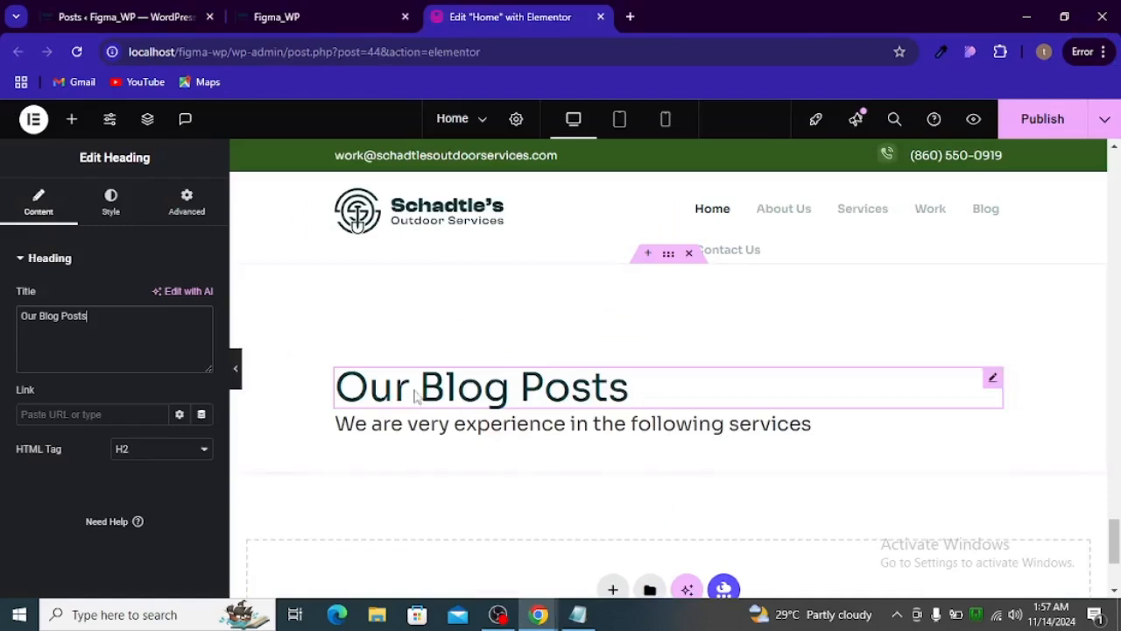
- Replace the text under the "Our Blog Posts" heading with "We also write article about what we do best to educate clients" and compare it with the design
left_click(412, 426)
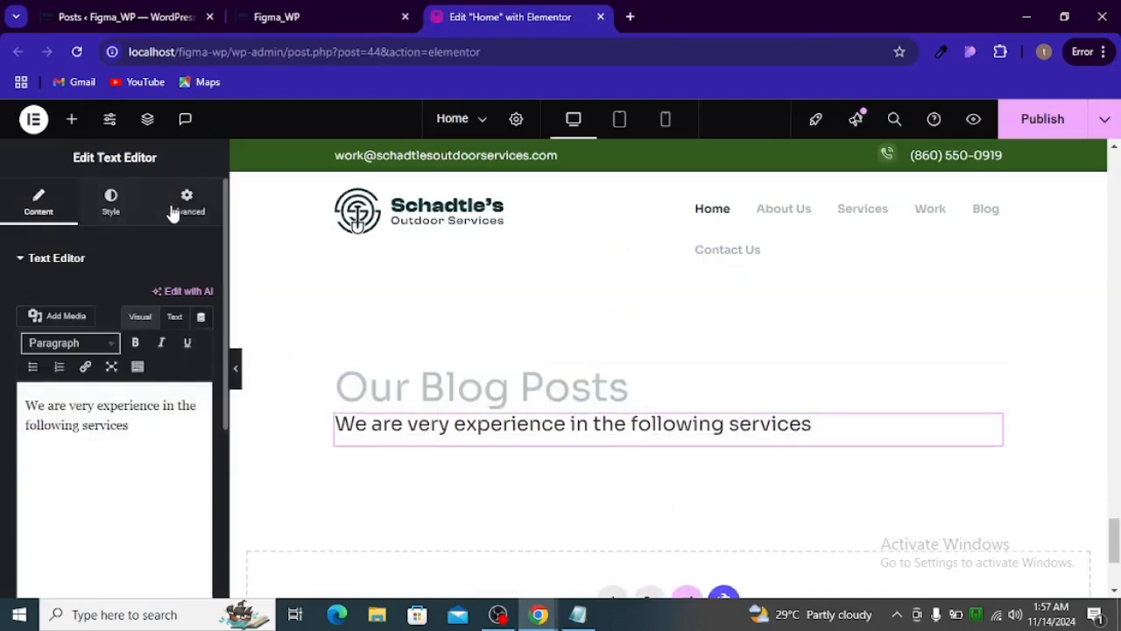
left_click(176, 317)
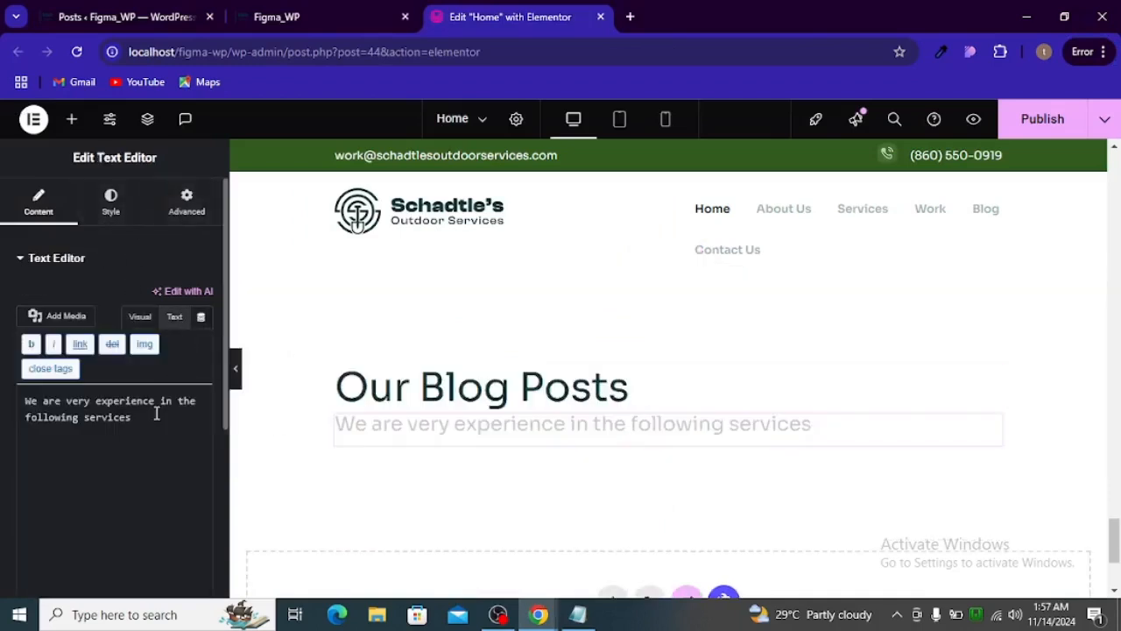
left_click(157, 414)
key("ctrl+a")
key("ctrl+v")
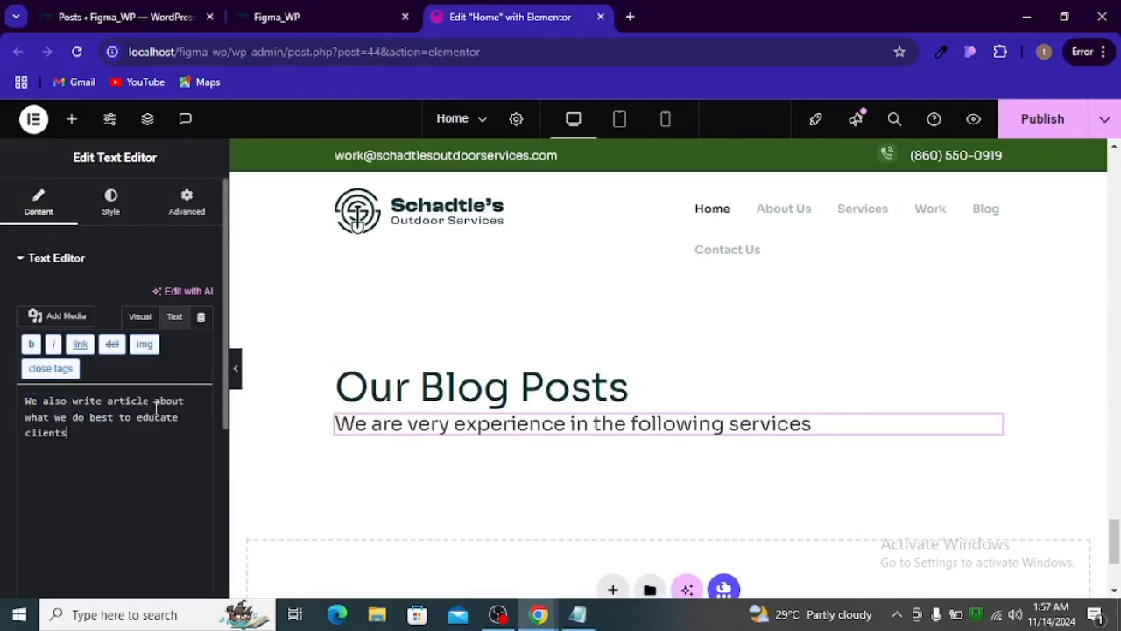
key("alt+Tab")
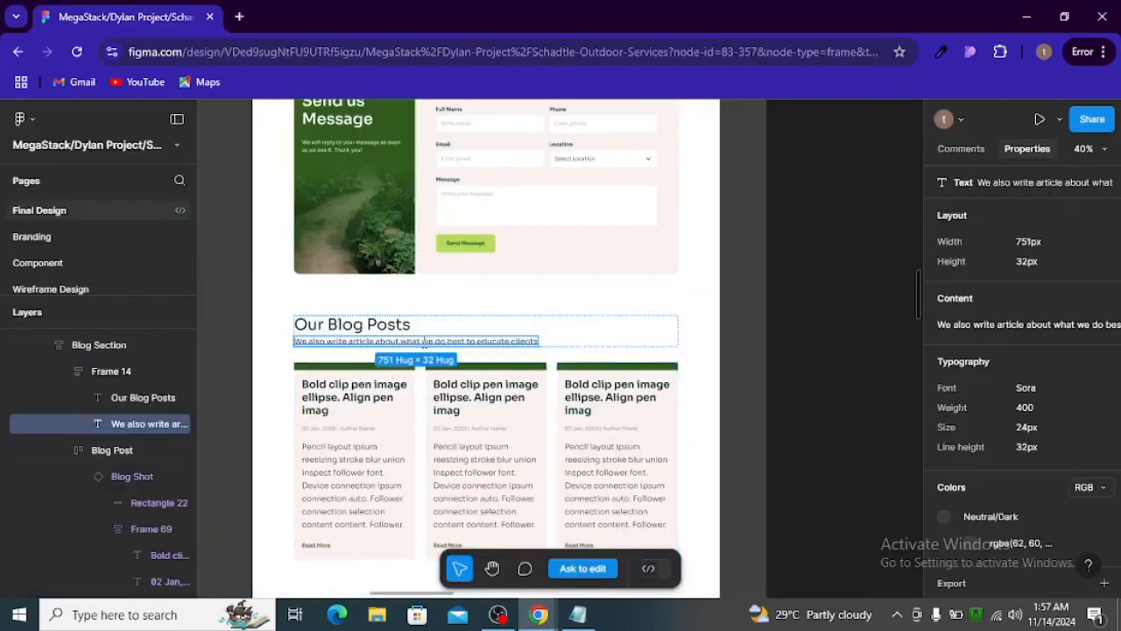
key("alt+Tab")
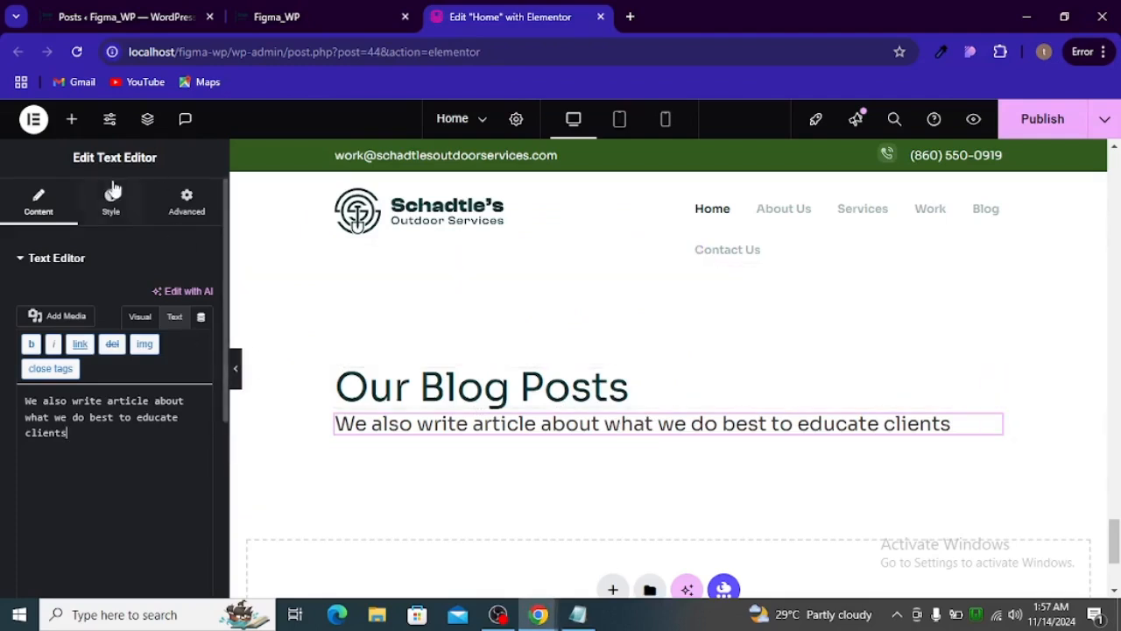
left_click(71, 120)
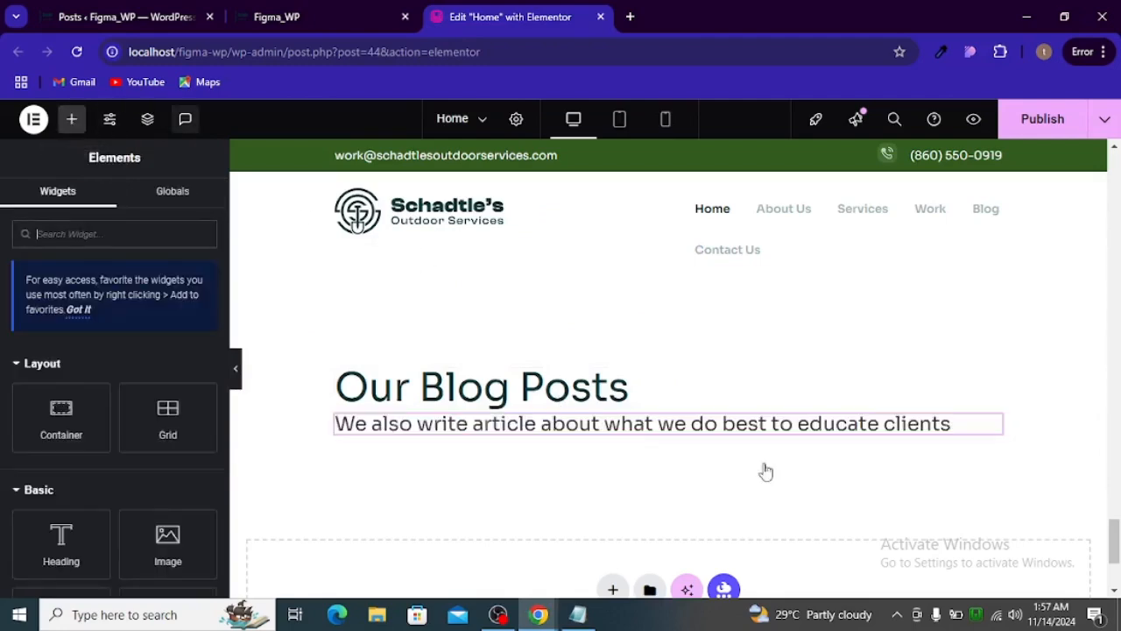
scroll(766, 470, "down", 1)
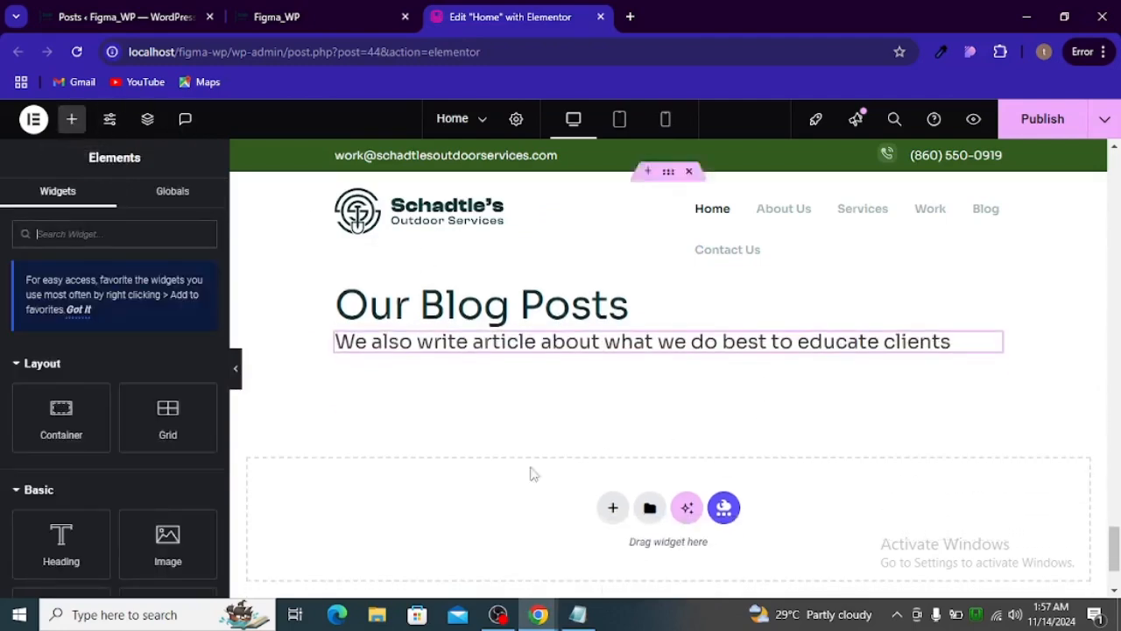
left_click(98, 418)
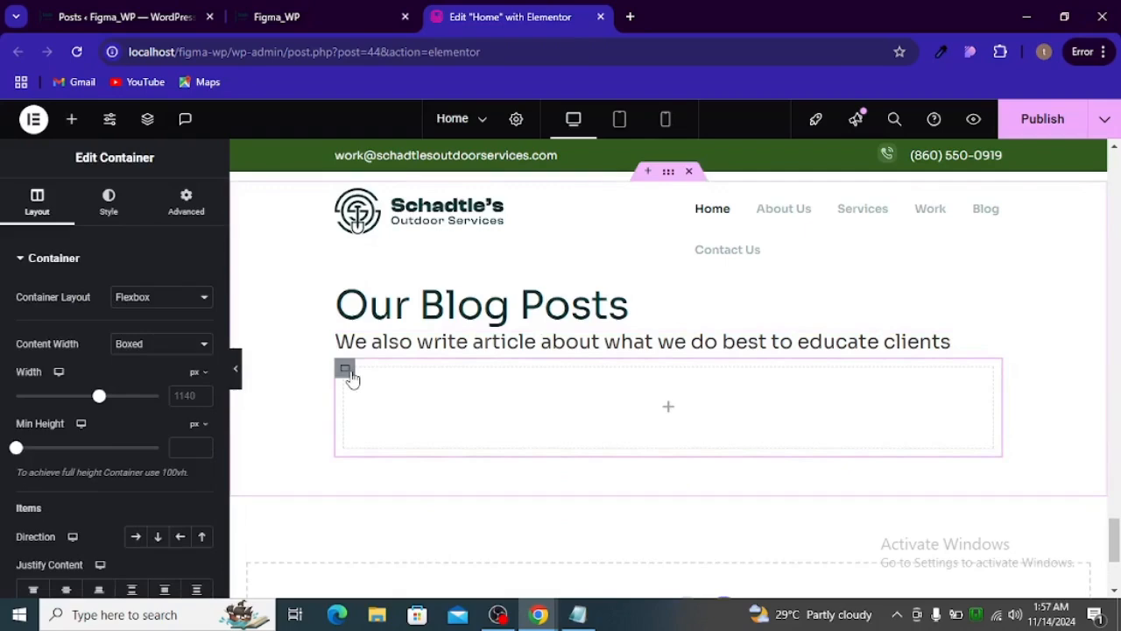
key("Delete")
- Add a single-column flexbox container below the blog heading section and set its margin and padding to 0 on all sides
left_click(610, 505)
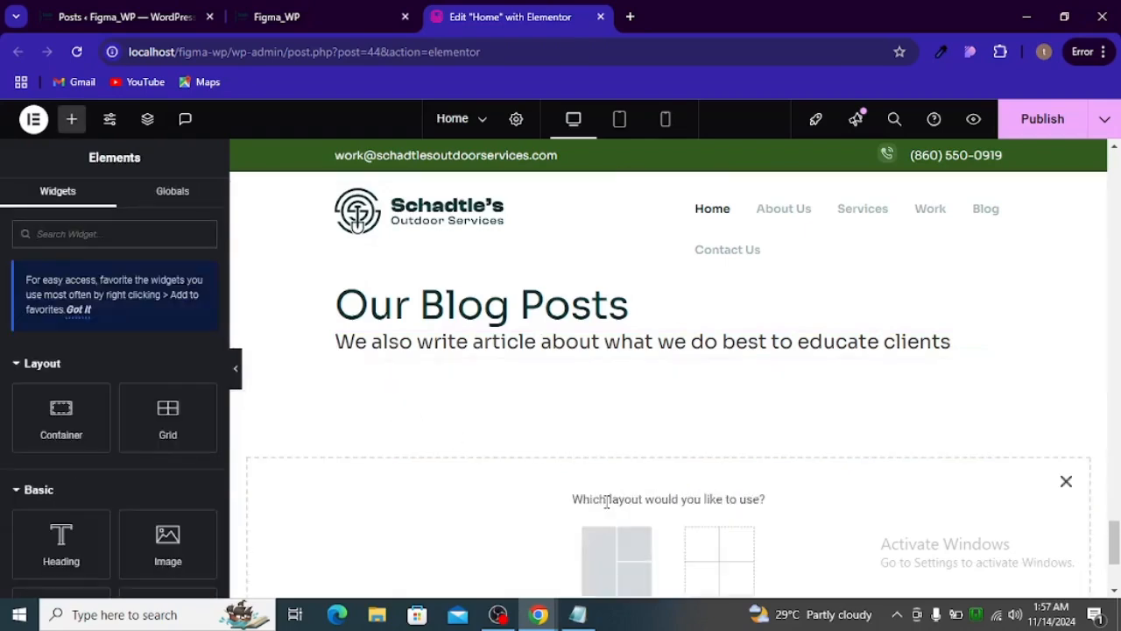
scroll(591, 486, "down", 2)
left_click(604, 412)
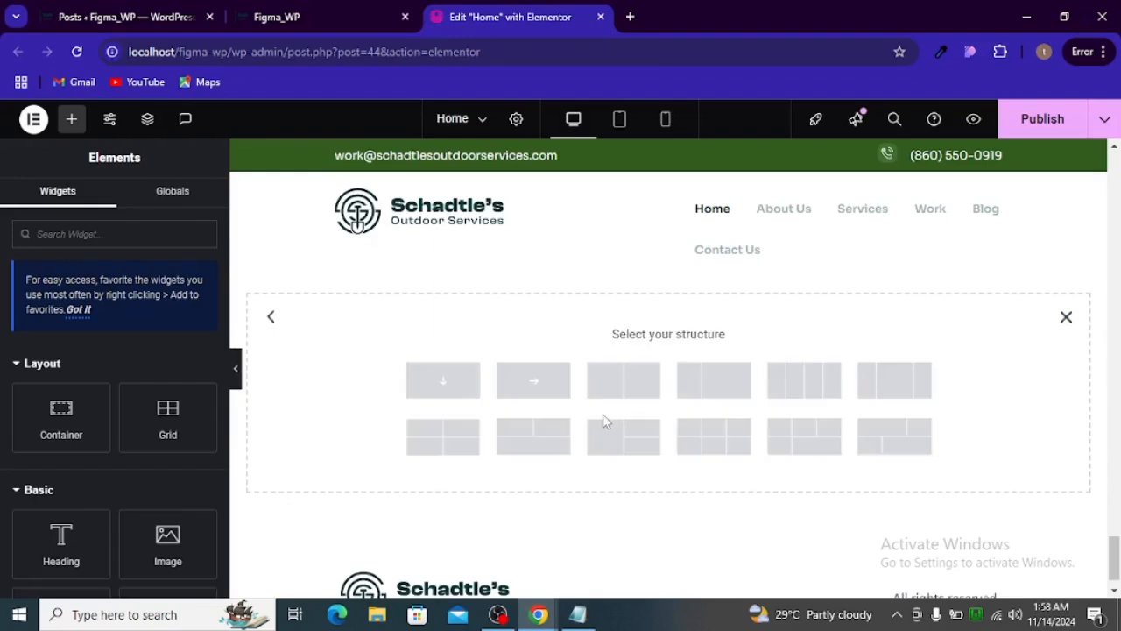
left_click(455, 391)
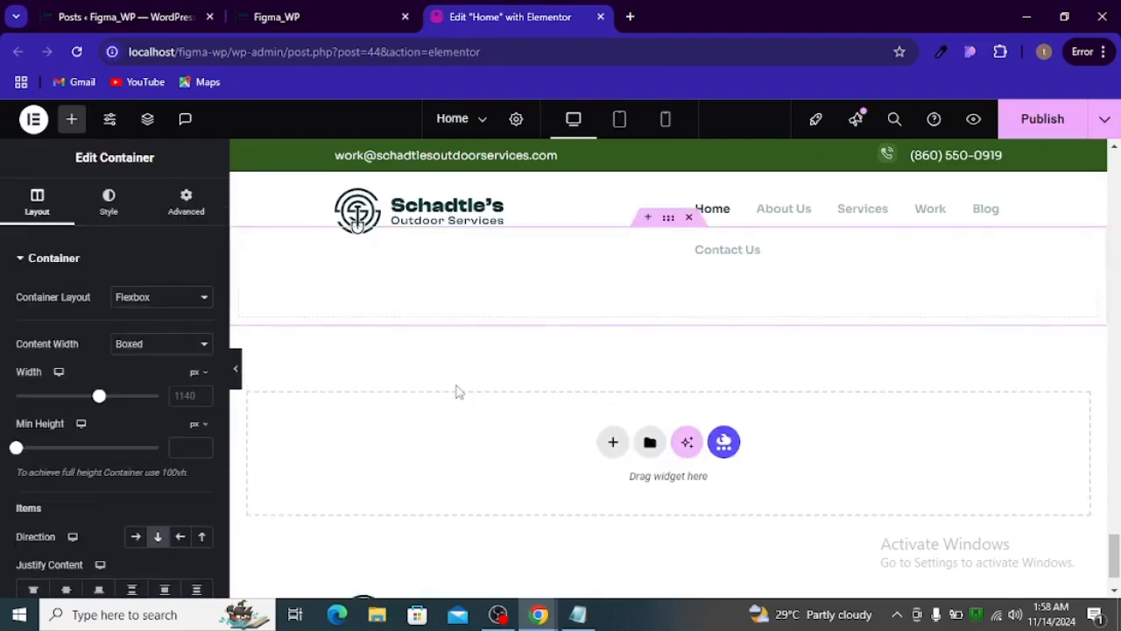
left_click(186, 203)
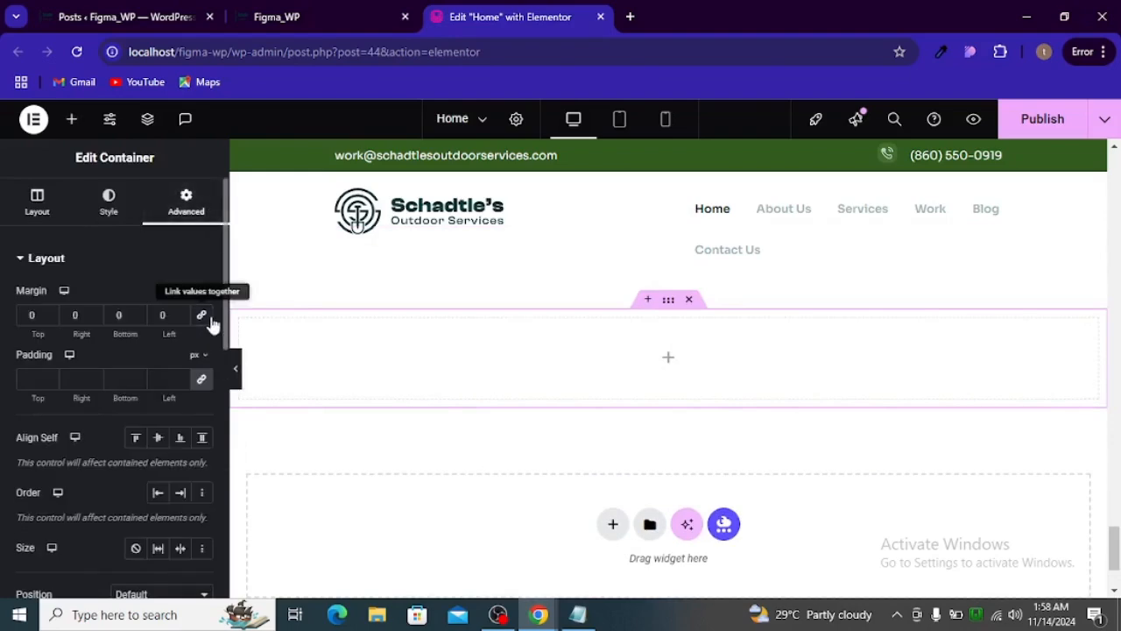
left_click(201, 378)
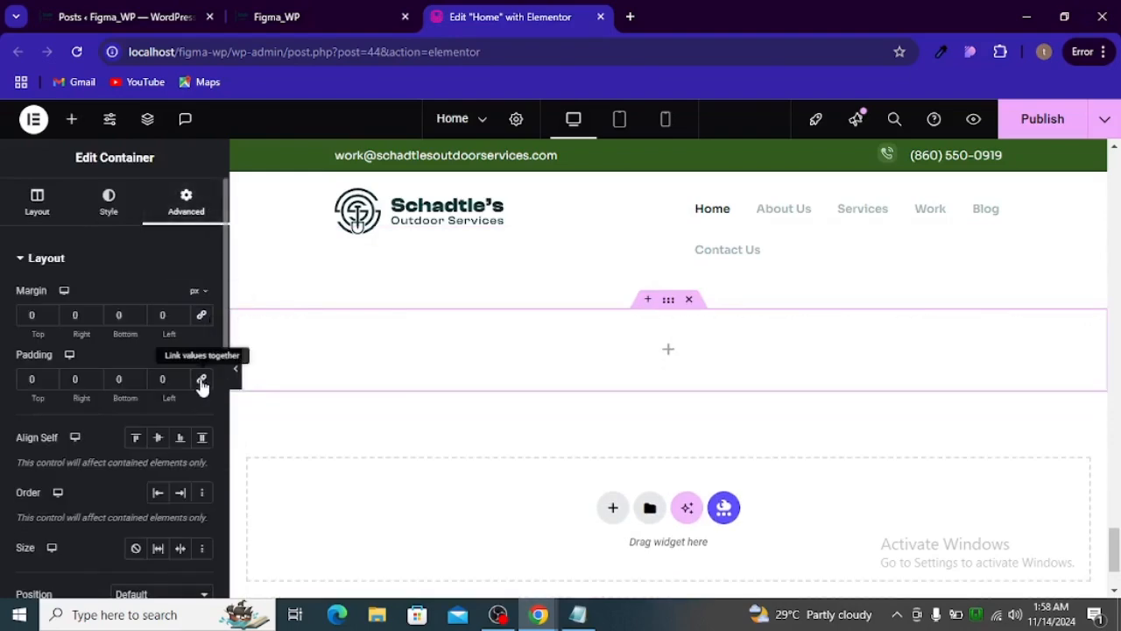
- Set the new container's content width to Full Width and its column and row gaps to 0
left_click(50, 219)
scroll(135, 336, "down", 1)
scroll(141, 316, "up", 1)
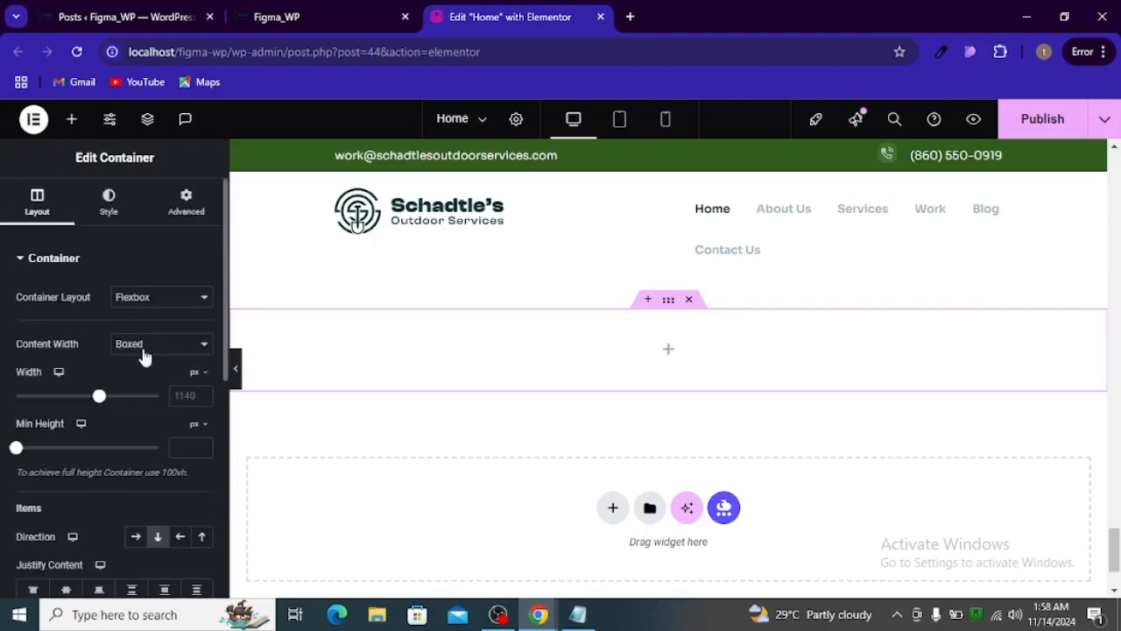
left_click(145, 346)
left_click(140, 384)
scroll(149, 394, "down", 1)
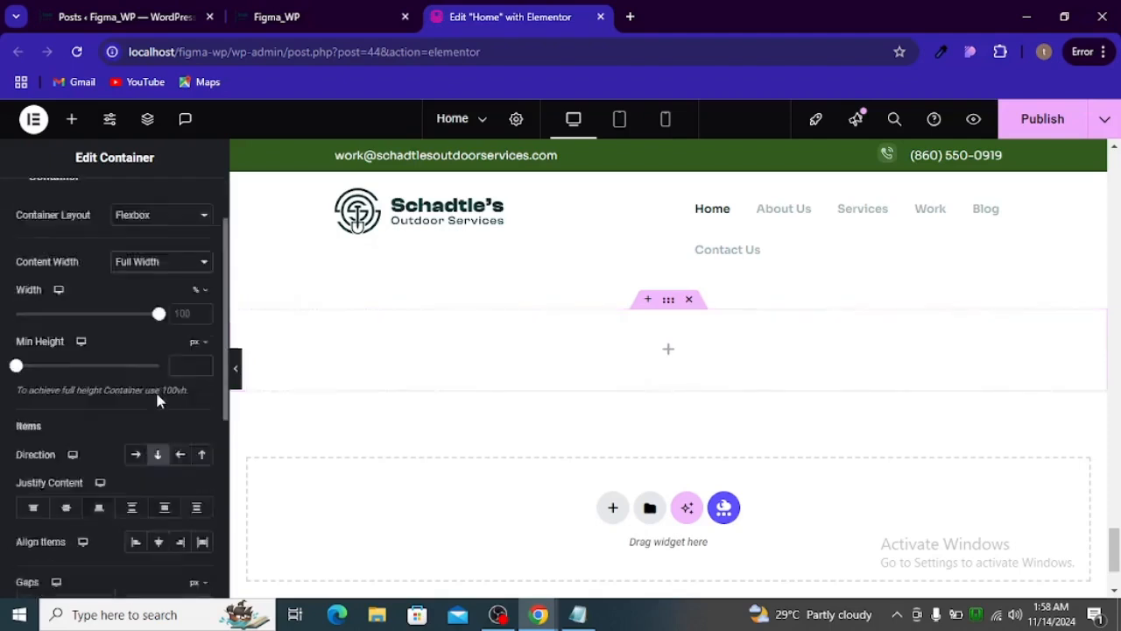
scroll(162, 403, "down", 2)
left_click(202, 445)
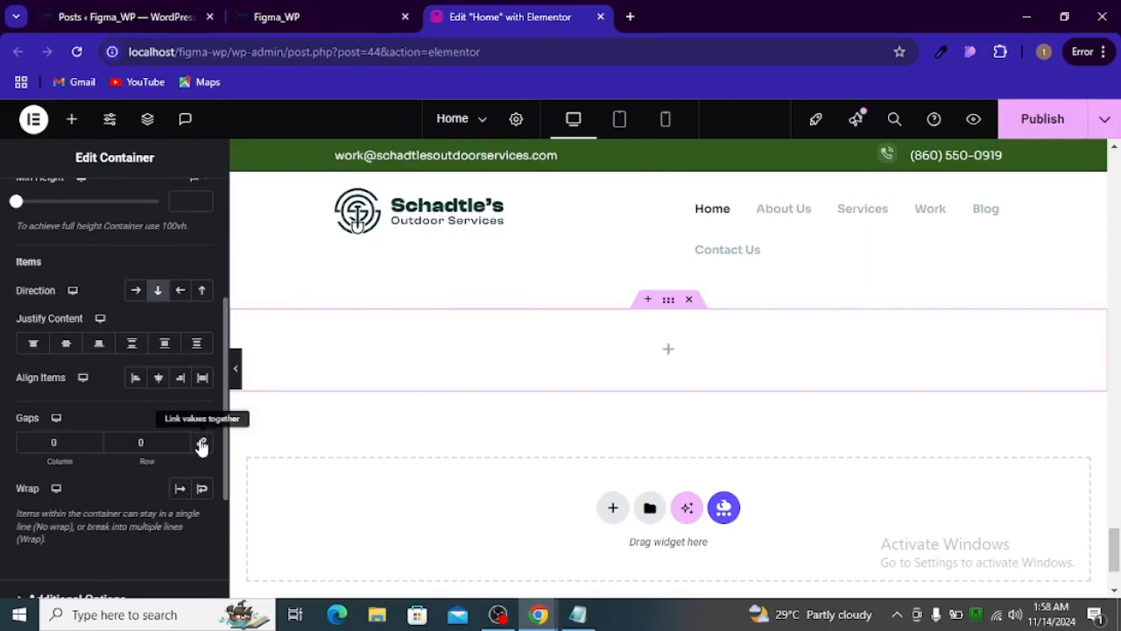
- Search the widgets for "post" and add the Posts widget to the empty container below the blog heading
left_click(669, 358)
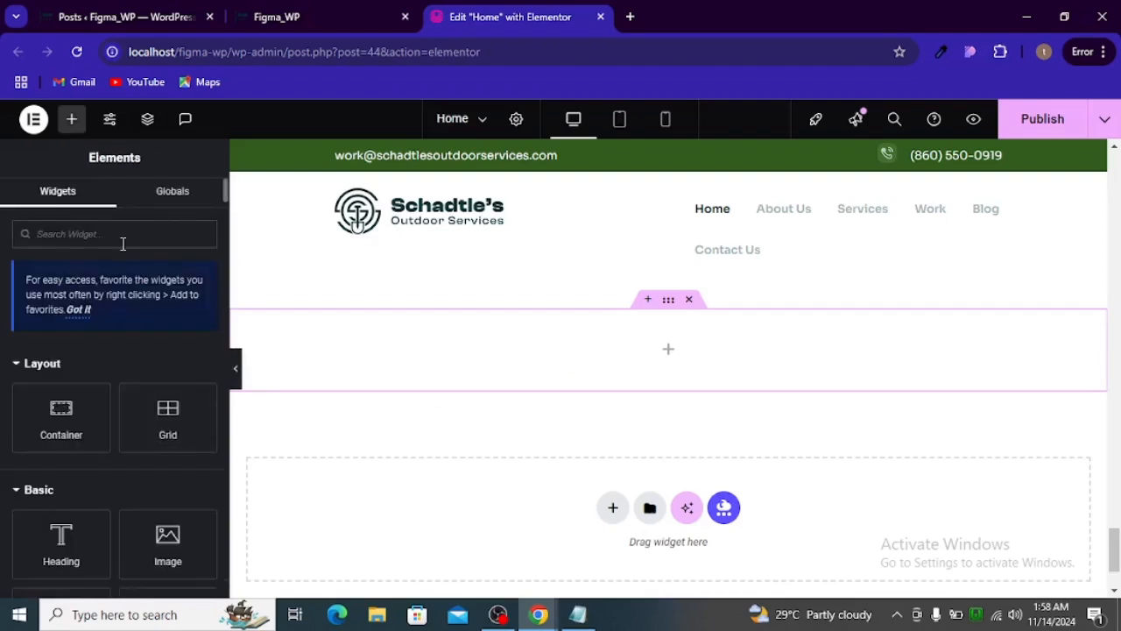
type("pos")
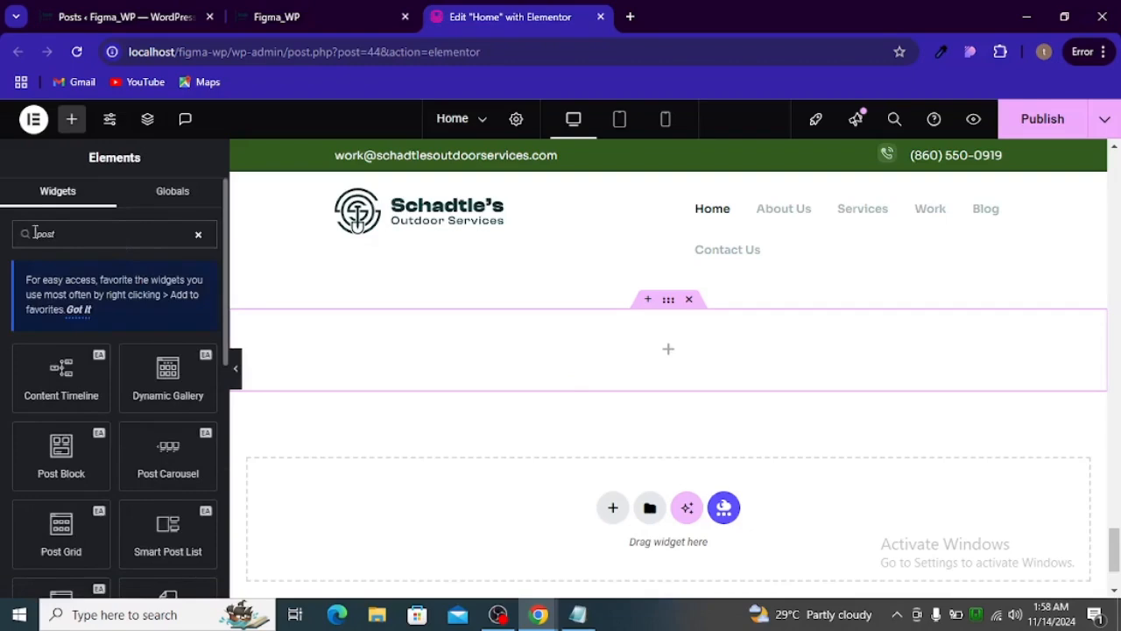
type("t")
scroll(18, 447, "down", 5)
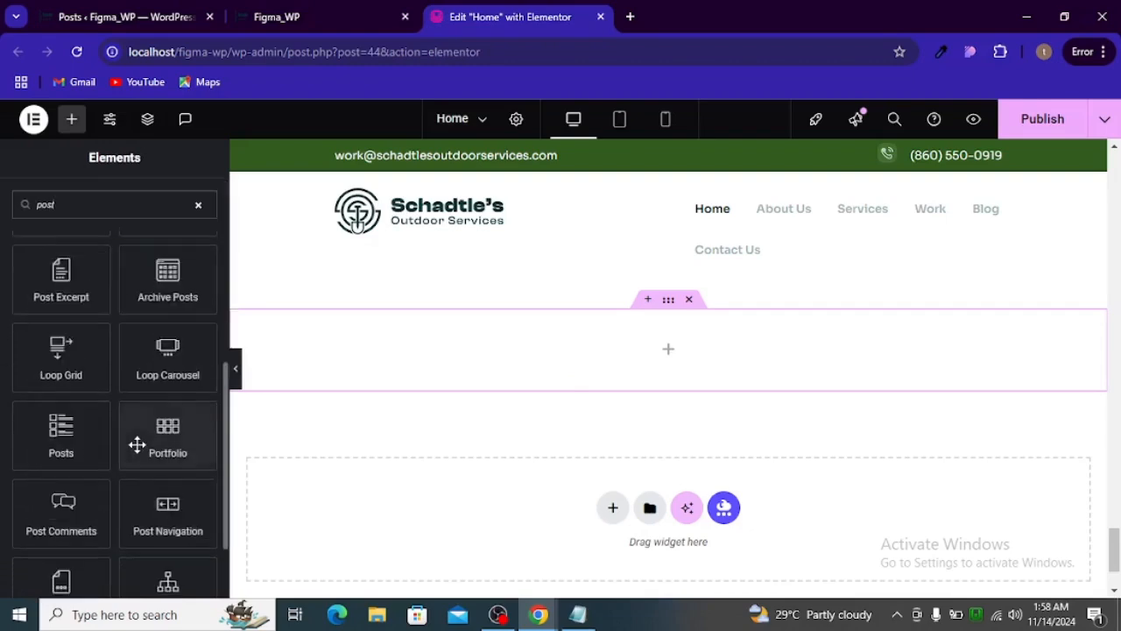
scroll(149, 493, "up", 1)
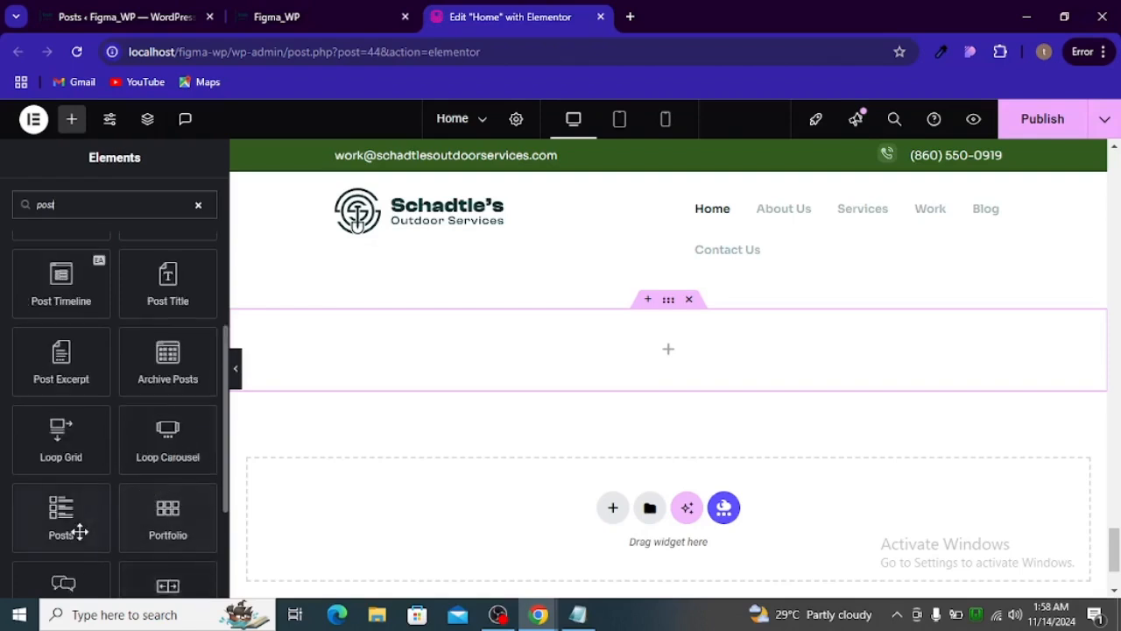
scroll(119, 500, "down", 2)
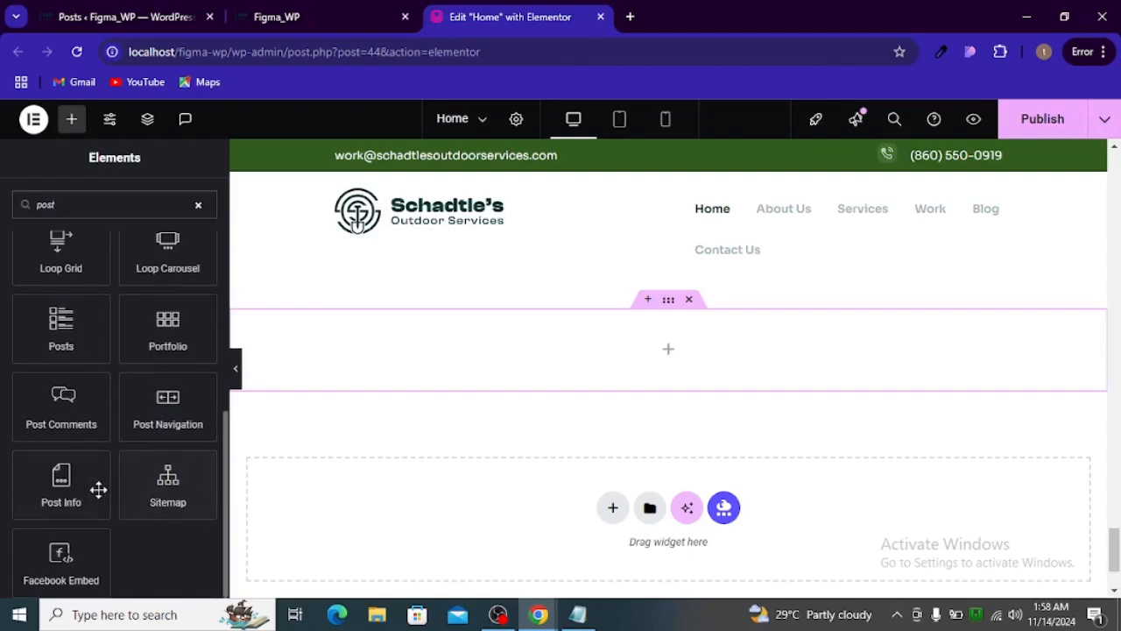
scroll(98, 489, "up", 1)
left_click_drag(60, 419, 677, 351)
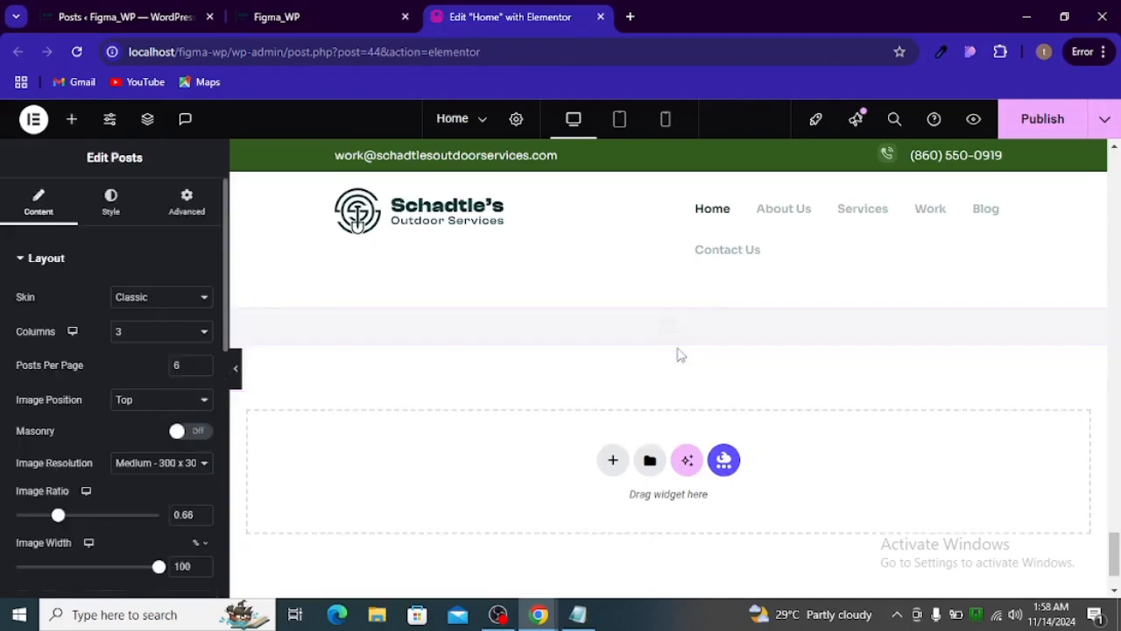
scroll(601, 380, "down", 2)
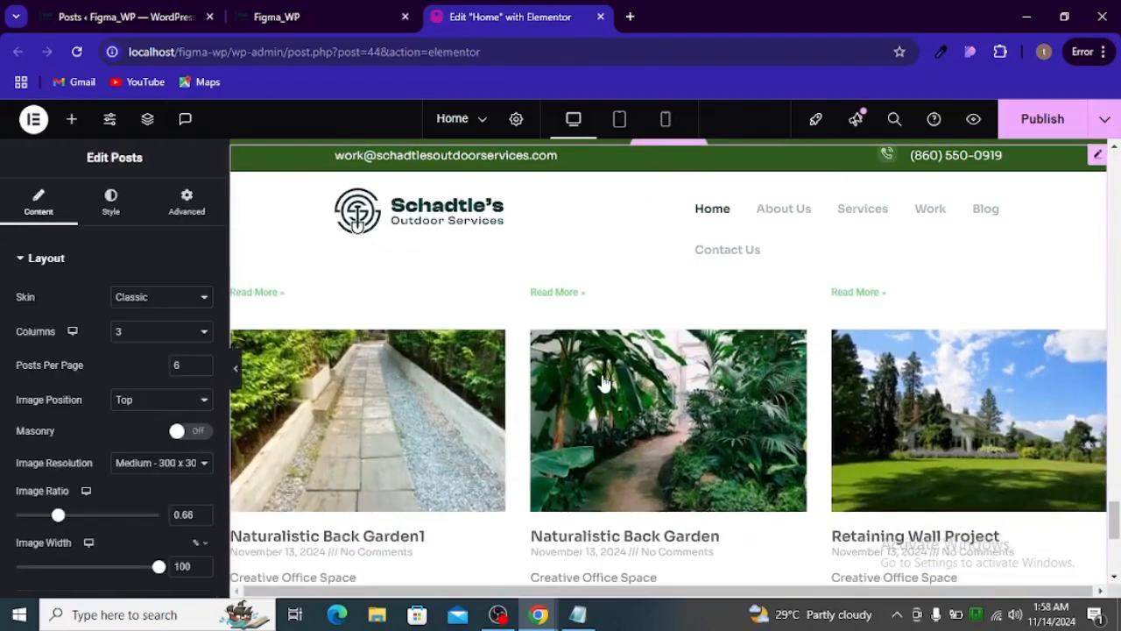
scroll(602, 382, "up", 3)
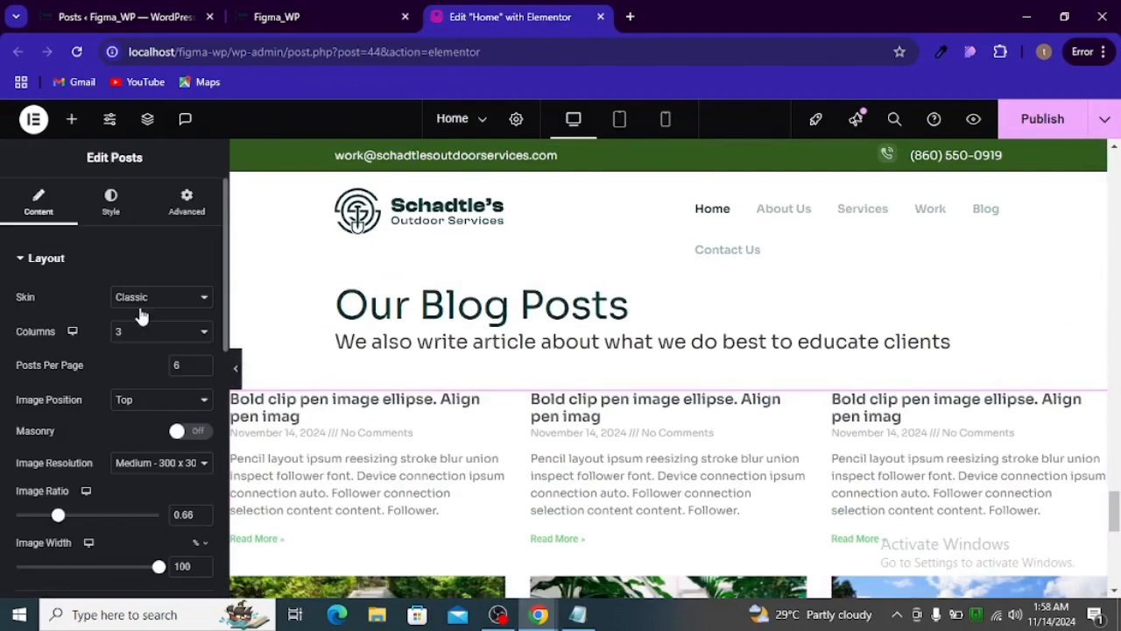
- Filter the Posts widget's query to include by term, using the "retaining" category, and check its pagination setting
scroll(121, 341, "down", 1)
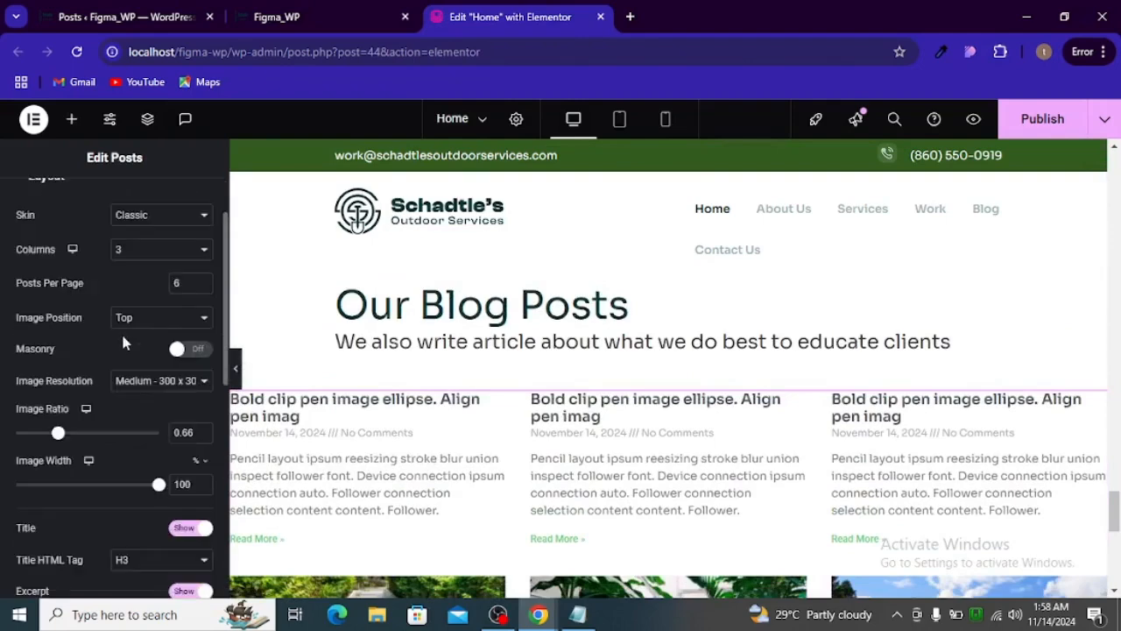
scroll(103, 391, "down", 6)
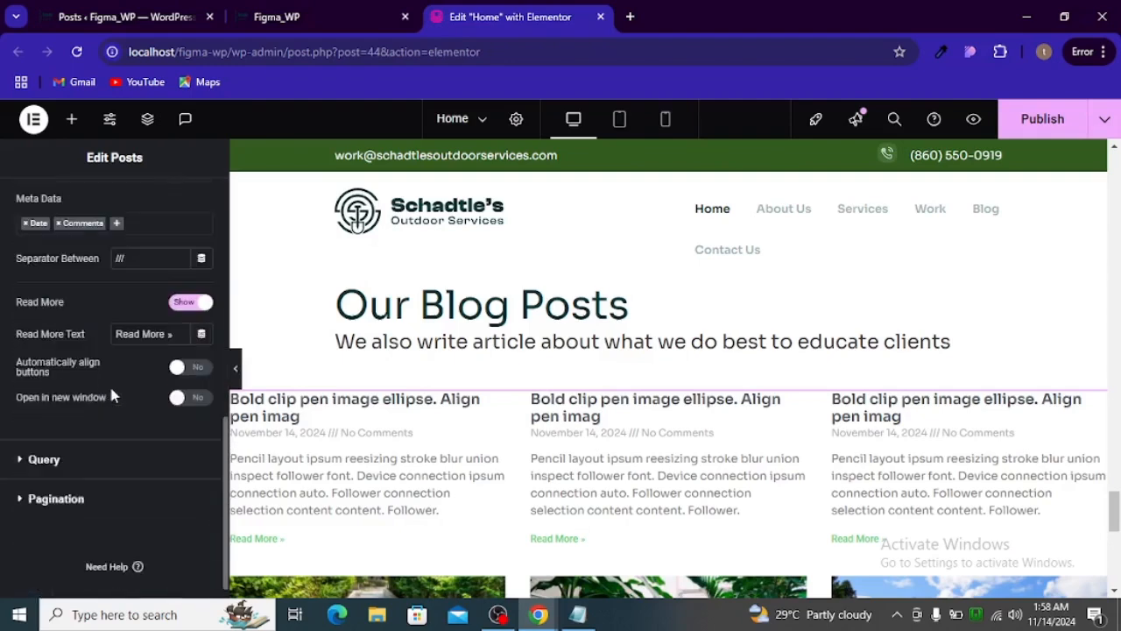
left_click(53, 459)
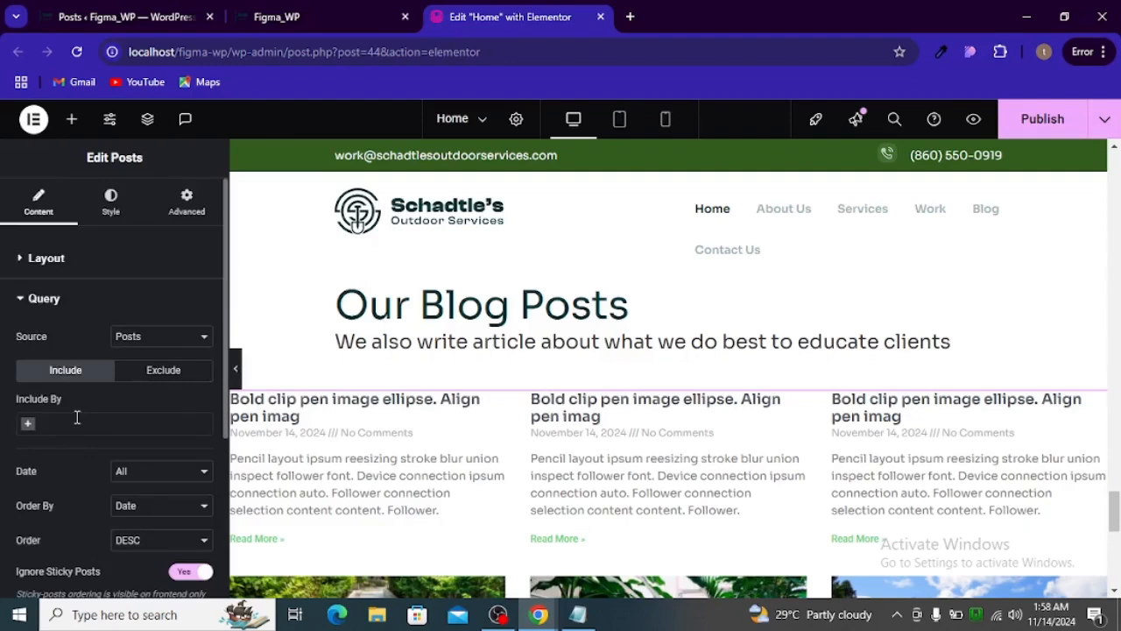
left_click(78, 418)
left_click(48, 427)
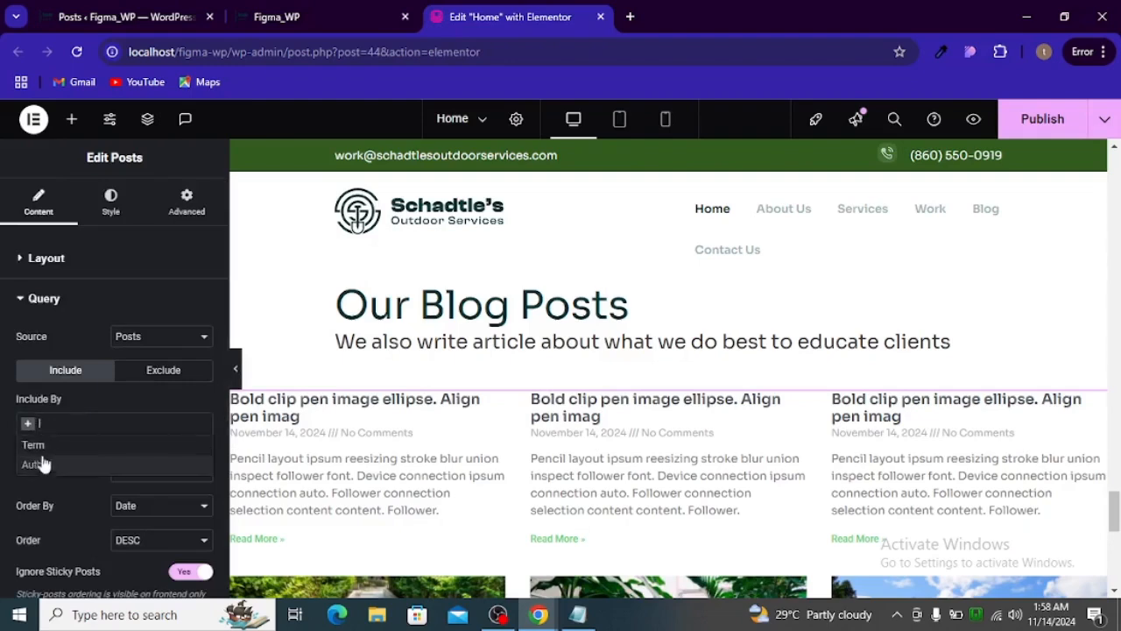
left_click(40, 442)
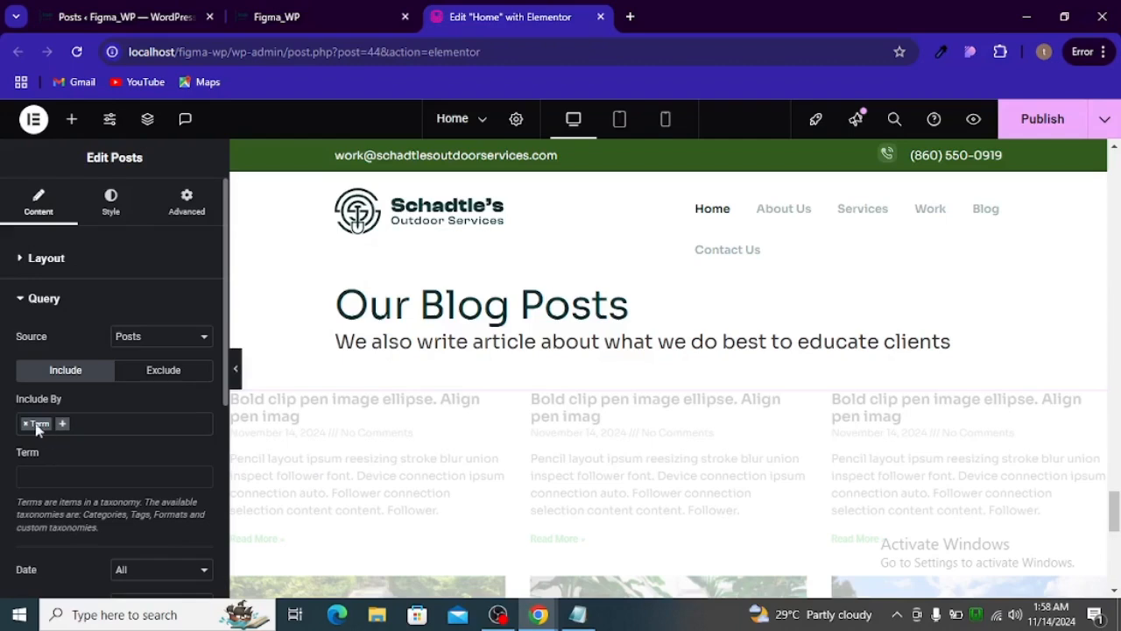
left_click(52, 474)
type("ret")
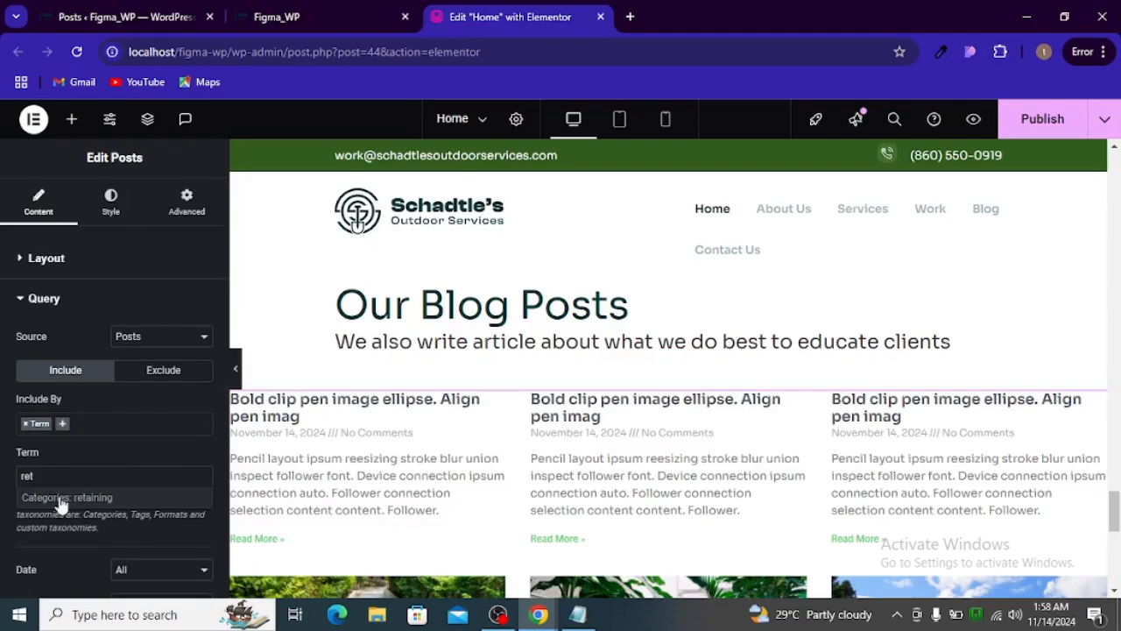
left_click(62, 498)
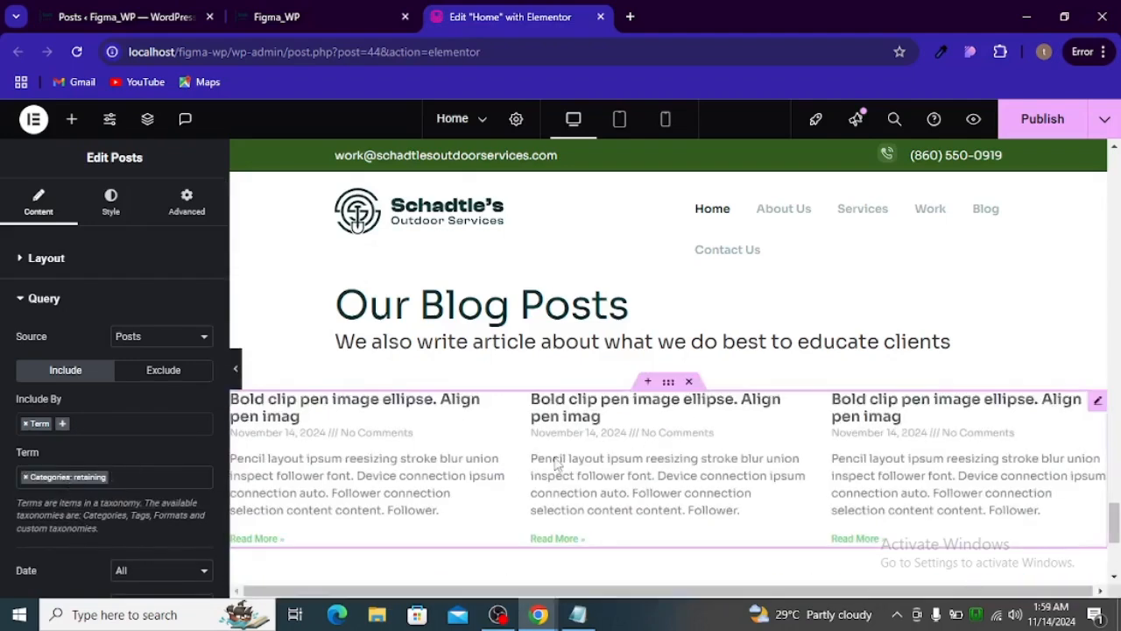
scroll(169, 436, "down", 5)
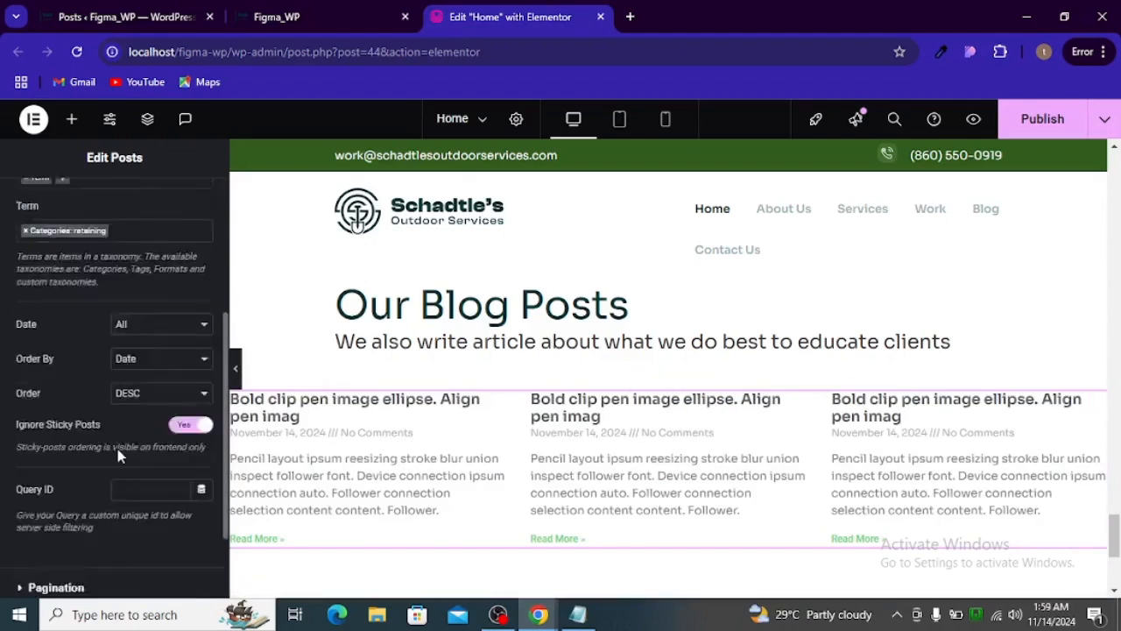
left_click(88, 478)
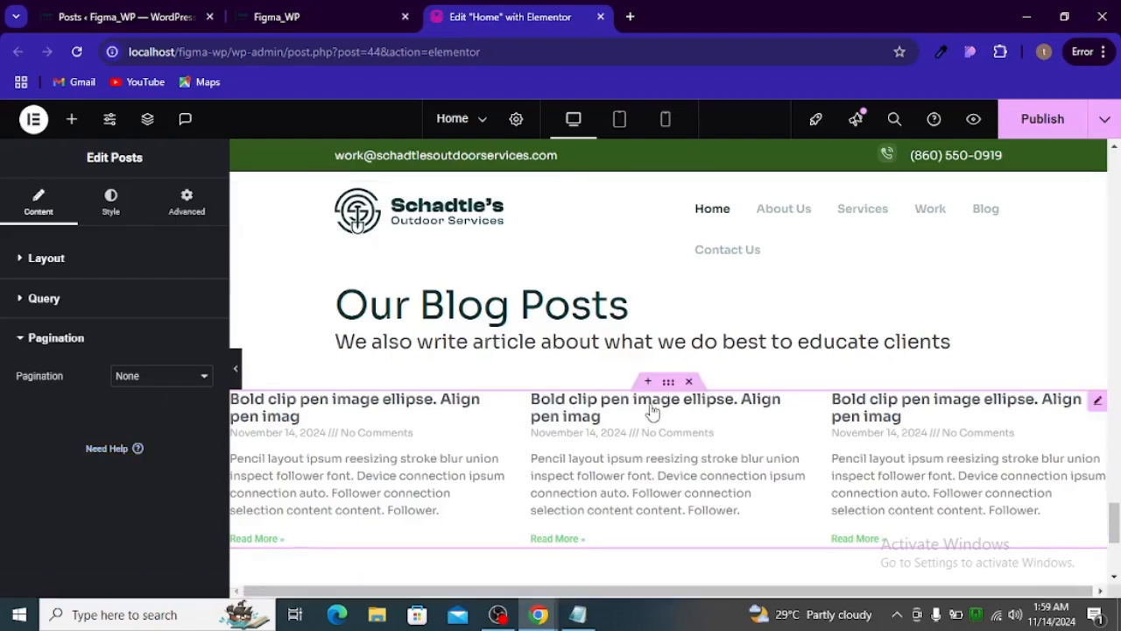
- Set the right and left padding of the container holding the posts to 128 px
left_click(668, 382)
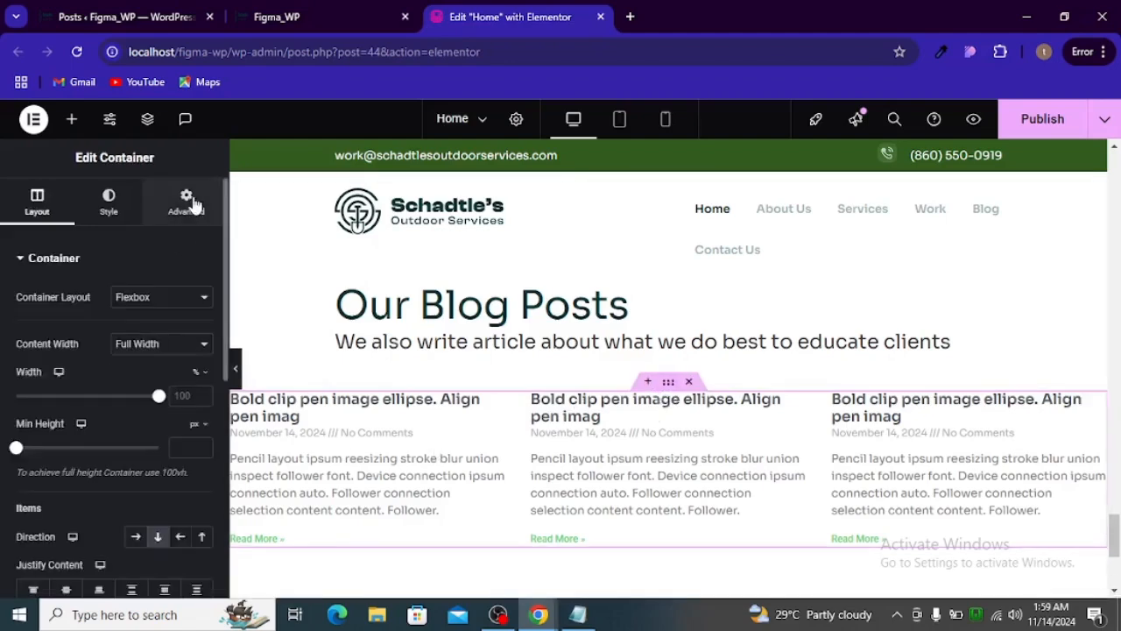
left_click(187, 201)
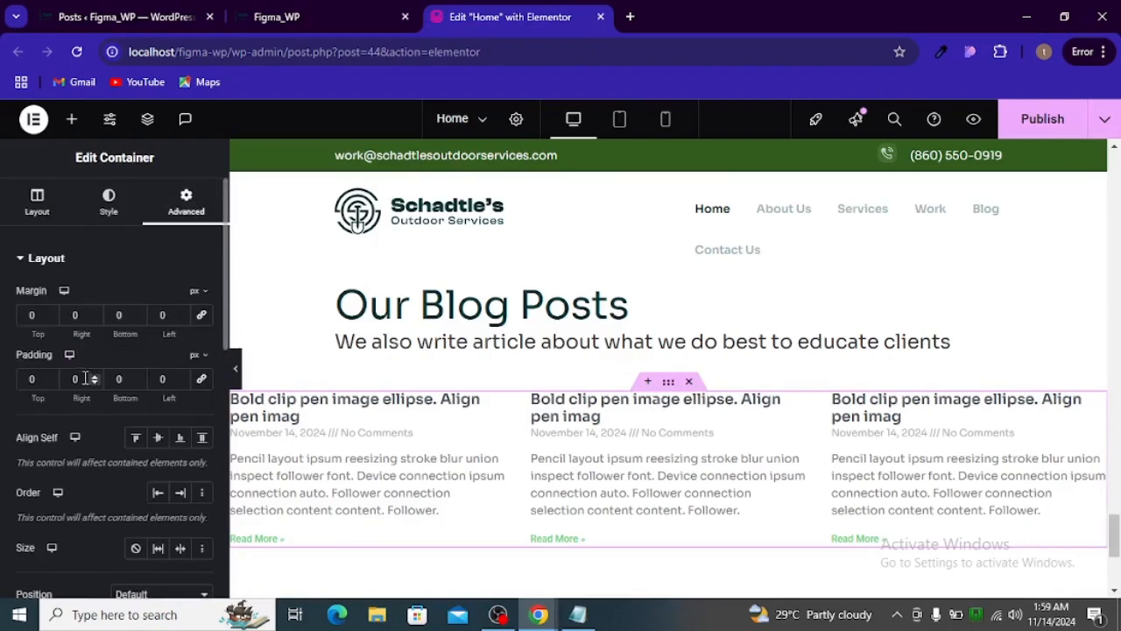
left_click(85, 378)
type("12")
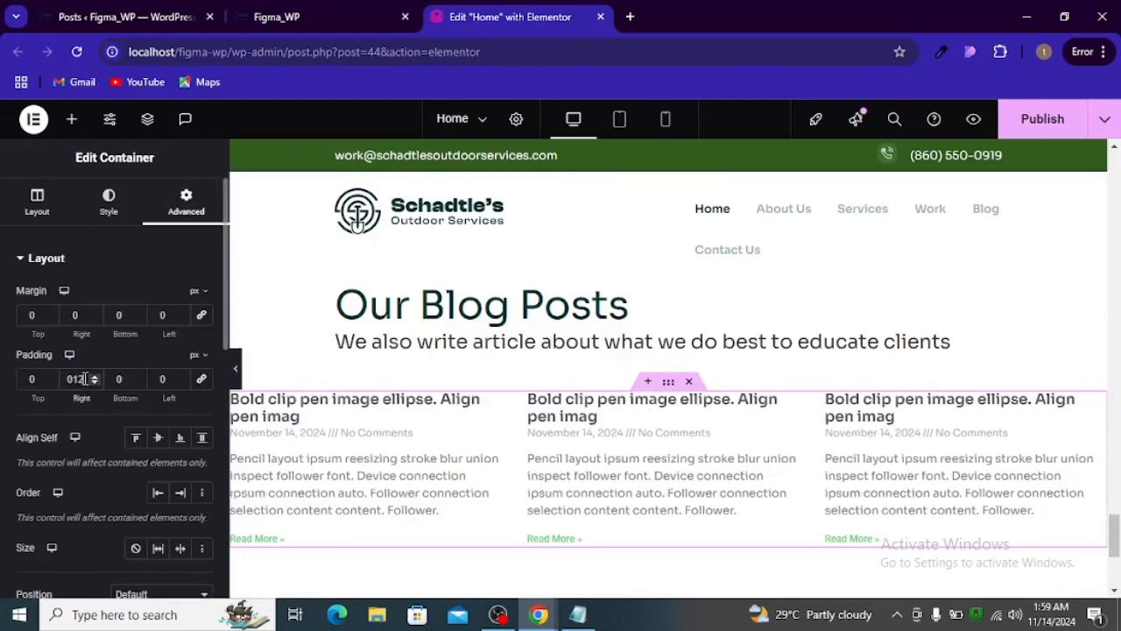
type("8")
left_click(170, 382)
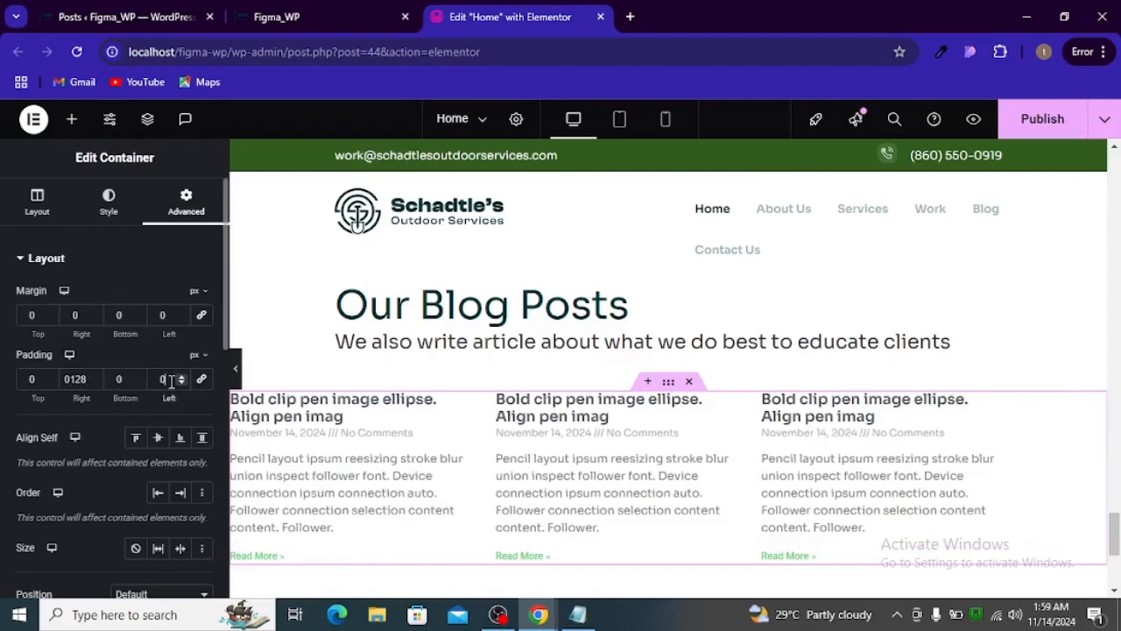
type("128")
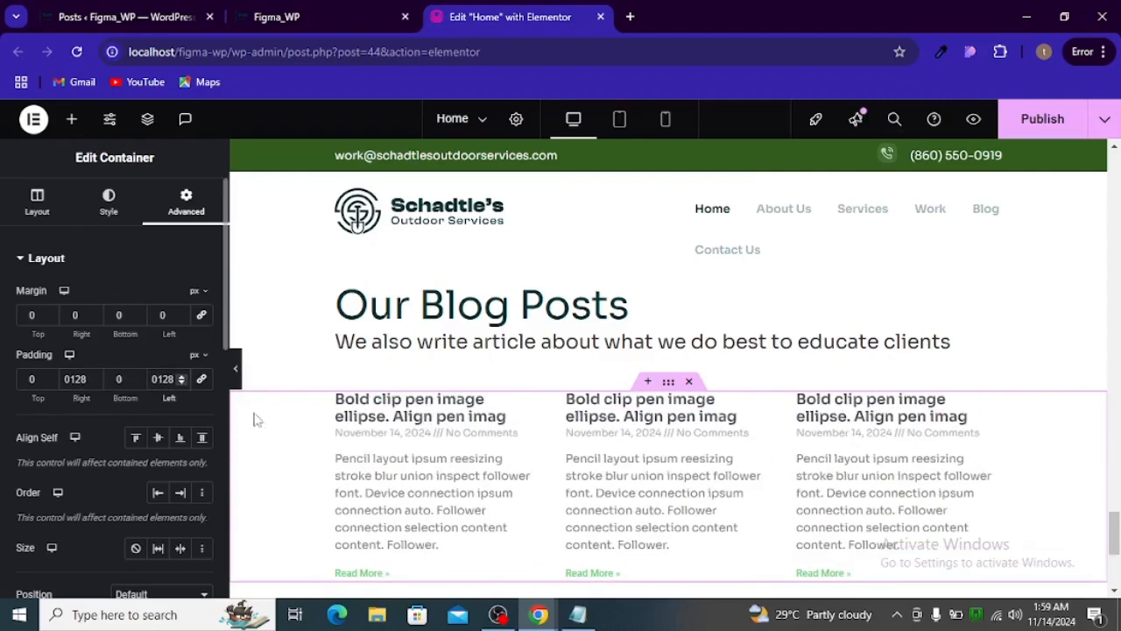
scroll(561, 438, "down", 1)
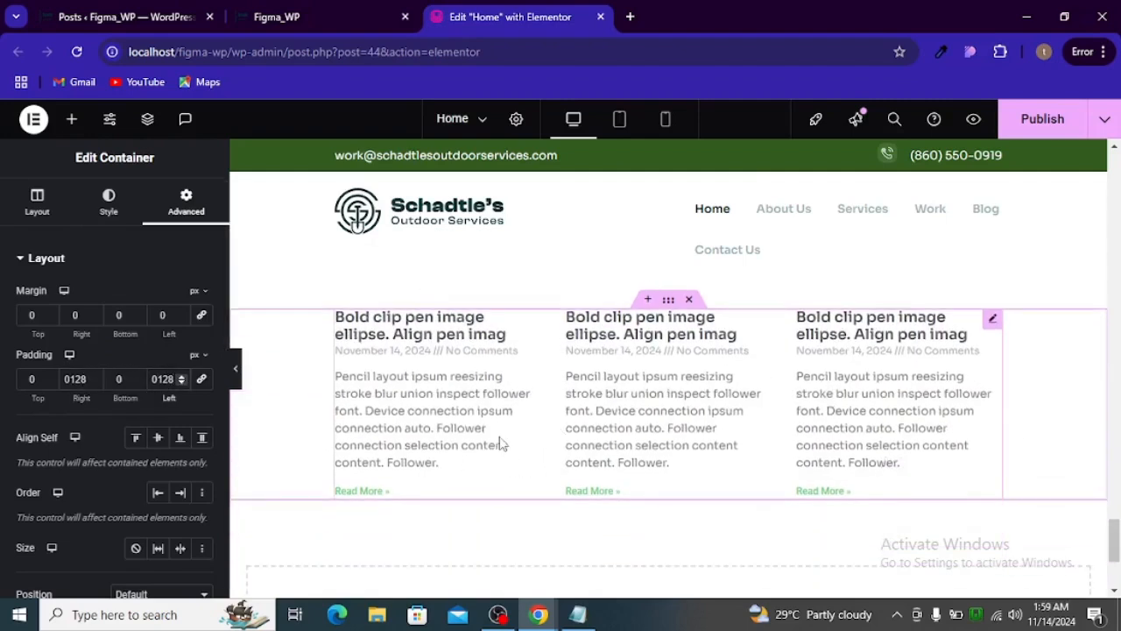
- Switch to the Figma design and examine the first blog card's date line, title and body text styling against the Elementor posts
key("alt+Tab")
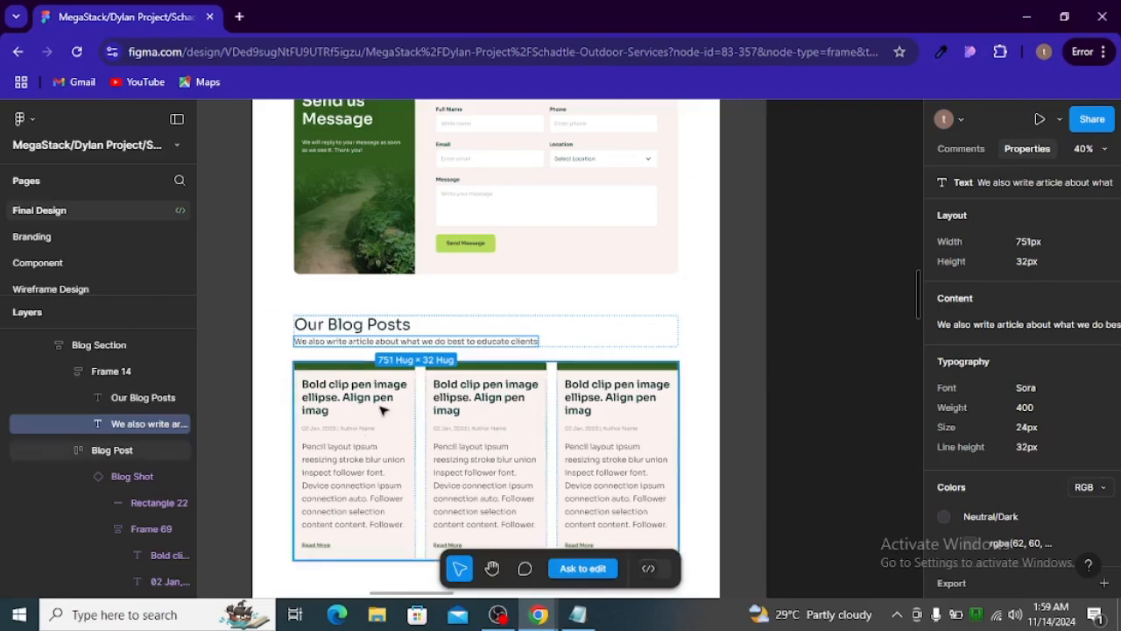
key("alt+Tab")
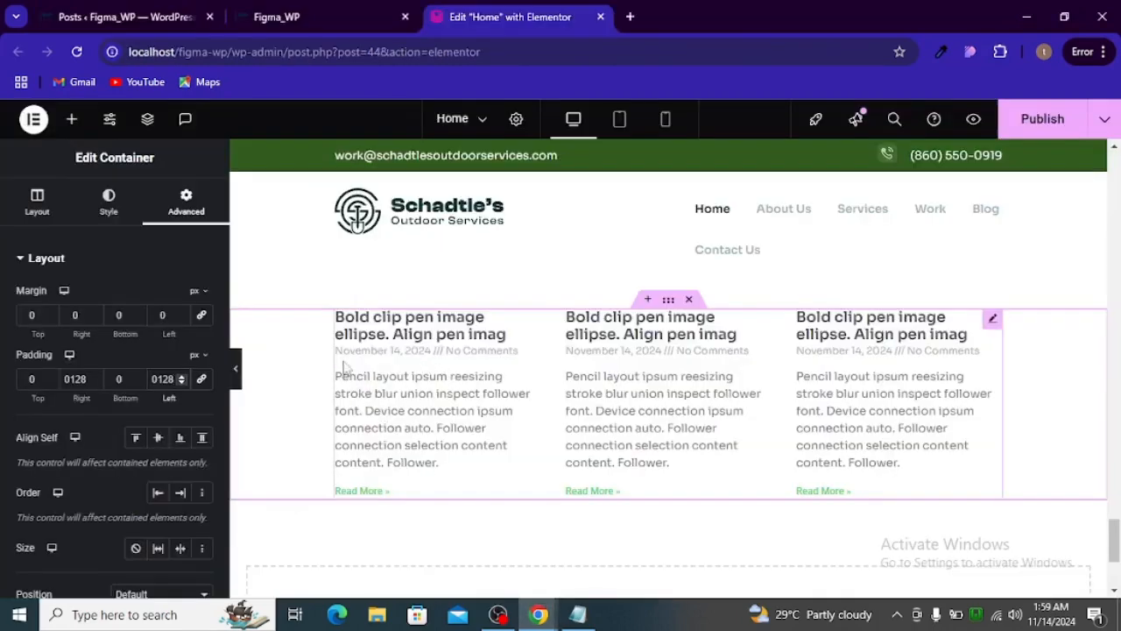
key("alt+Tab")
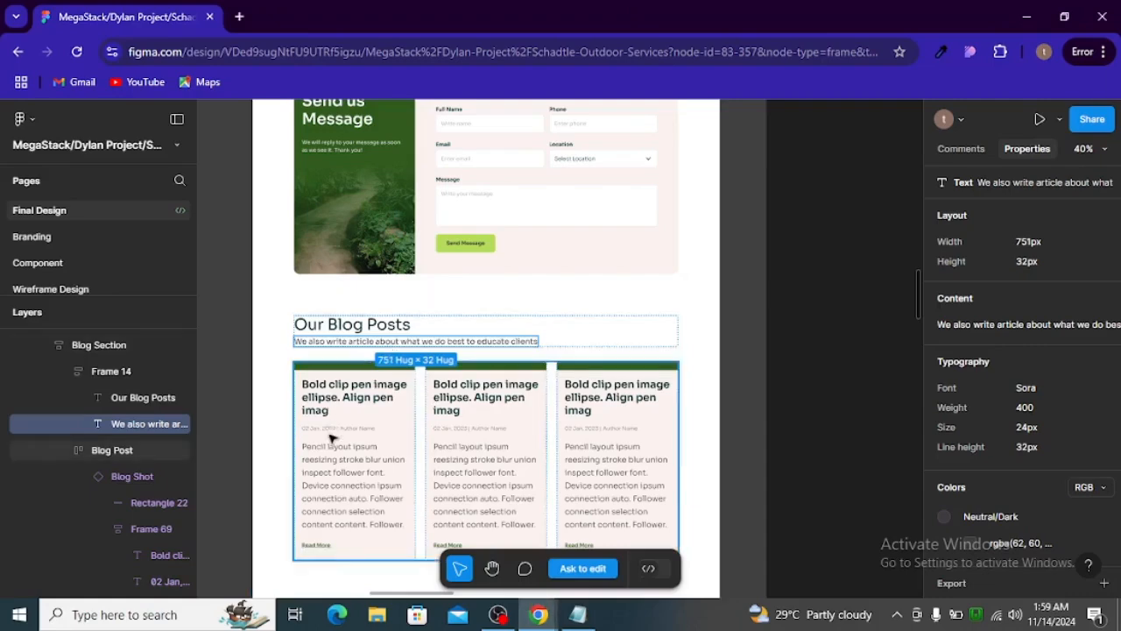
double_click(336, 432)
double_click(339, 428)
double_click(340, 427)
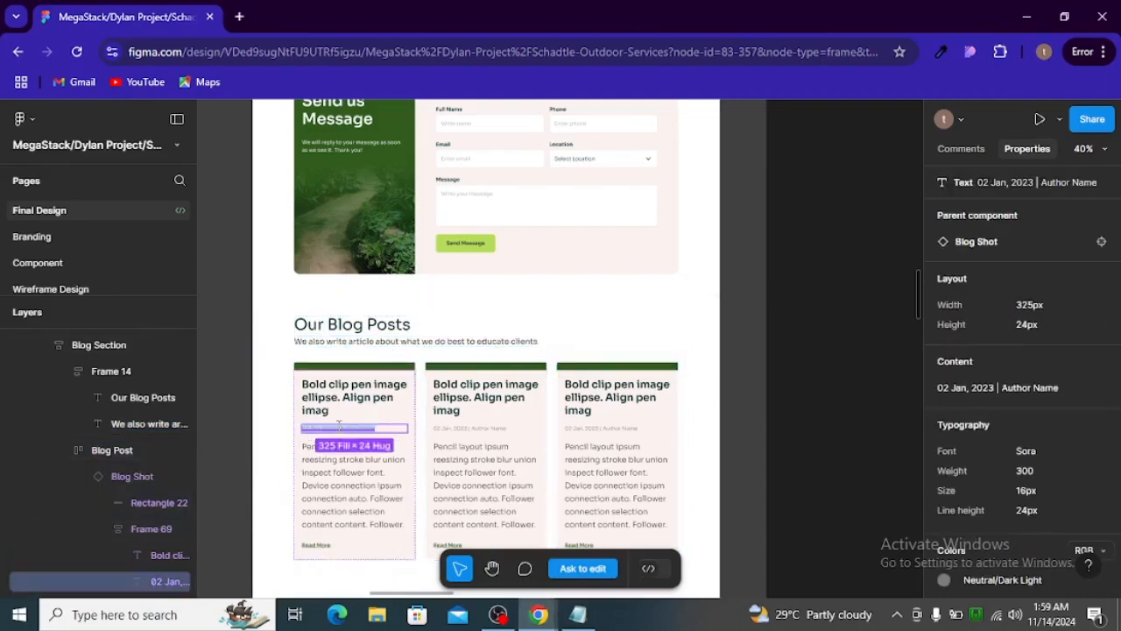
left_click(344, 396)
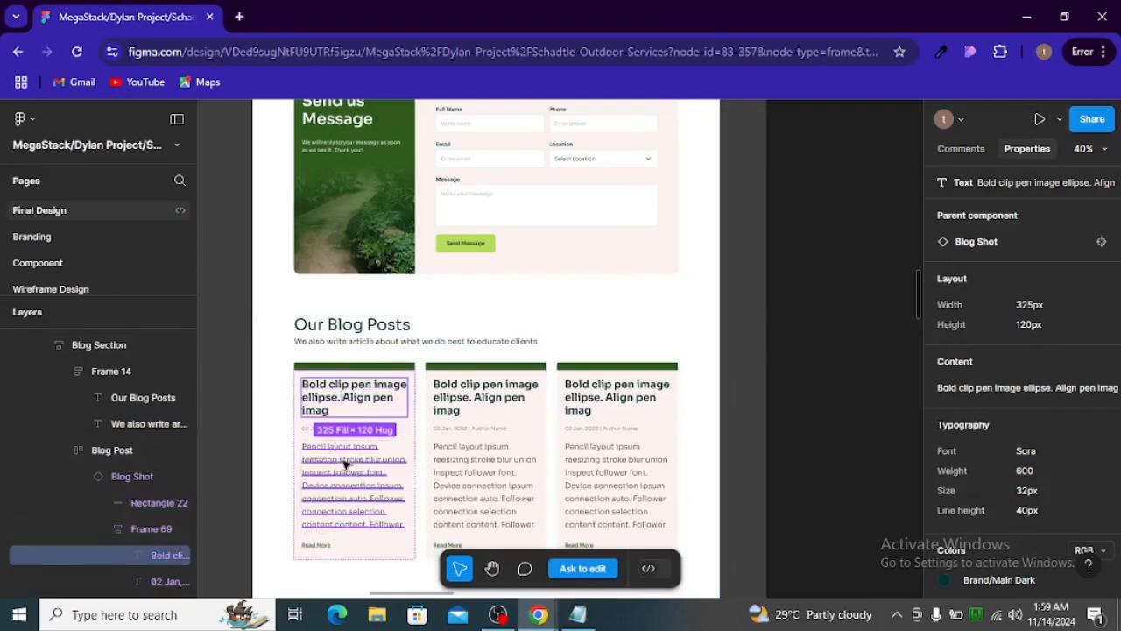
left_click(328, 521)
key("alt+Tab")
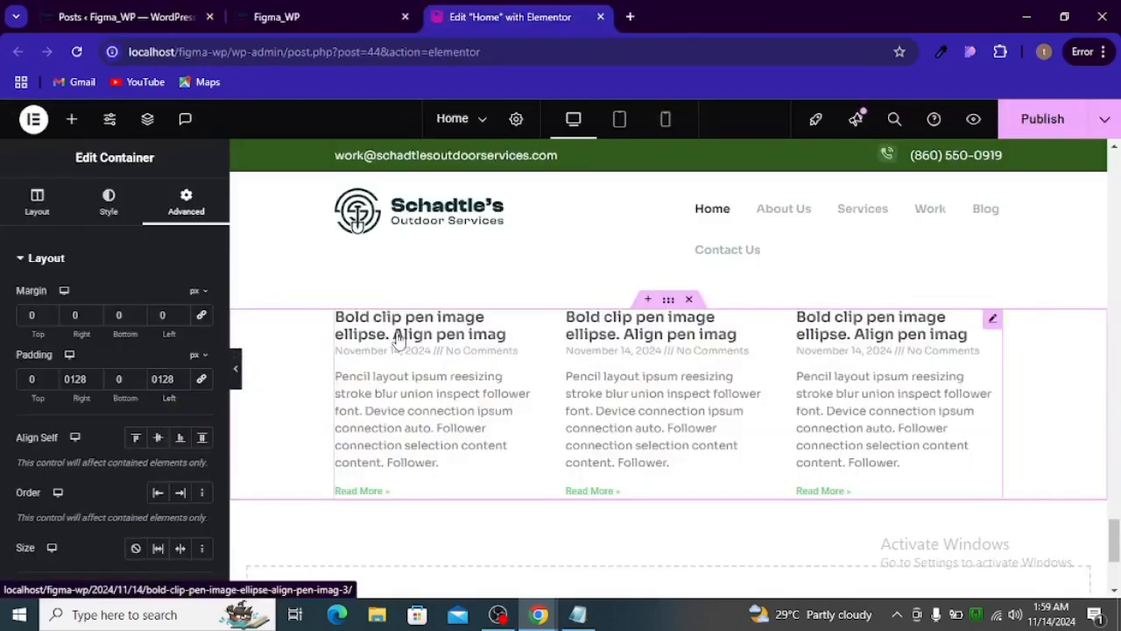
- Unlink the sides of the Posts widget's box border width, padding and content padding, giving each side a value of 0
left_click(398, 340)
scroll(144, 342, "down", 2)
scroll(141, 343, "up", 2)
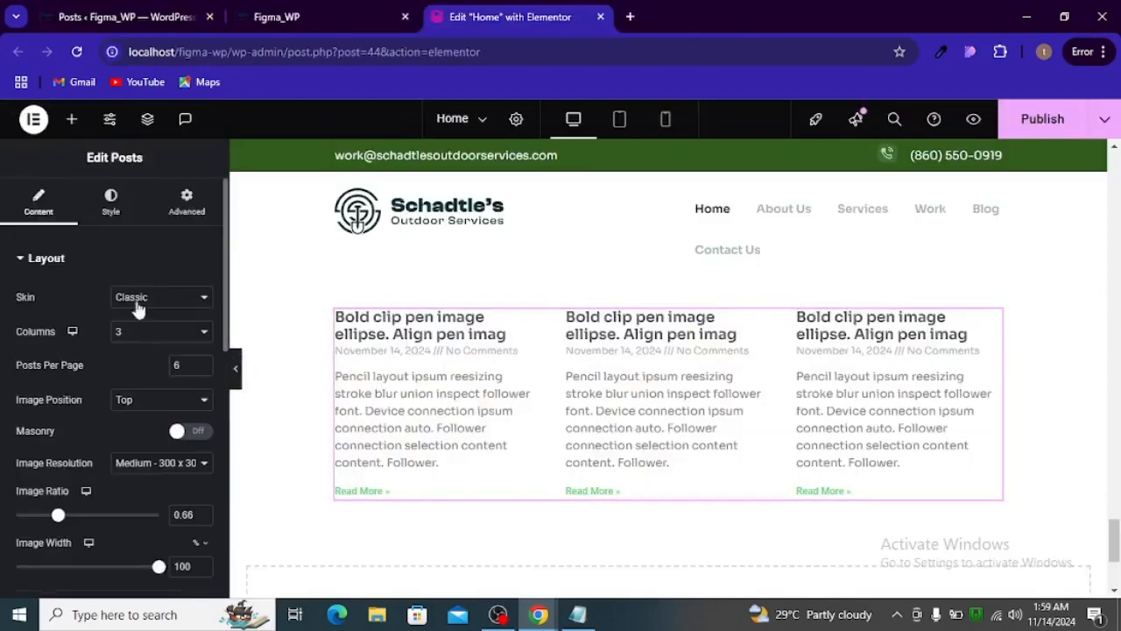
left_click(127, 204)
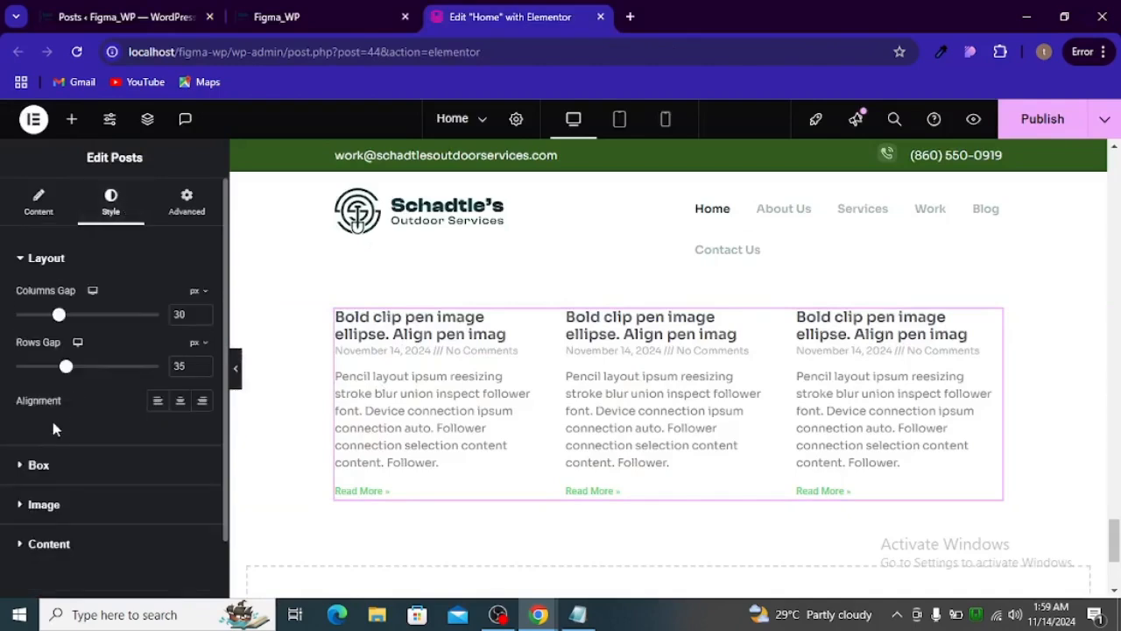
scroll(77, 385, "down", 1)
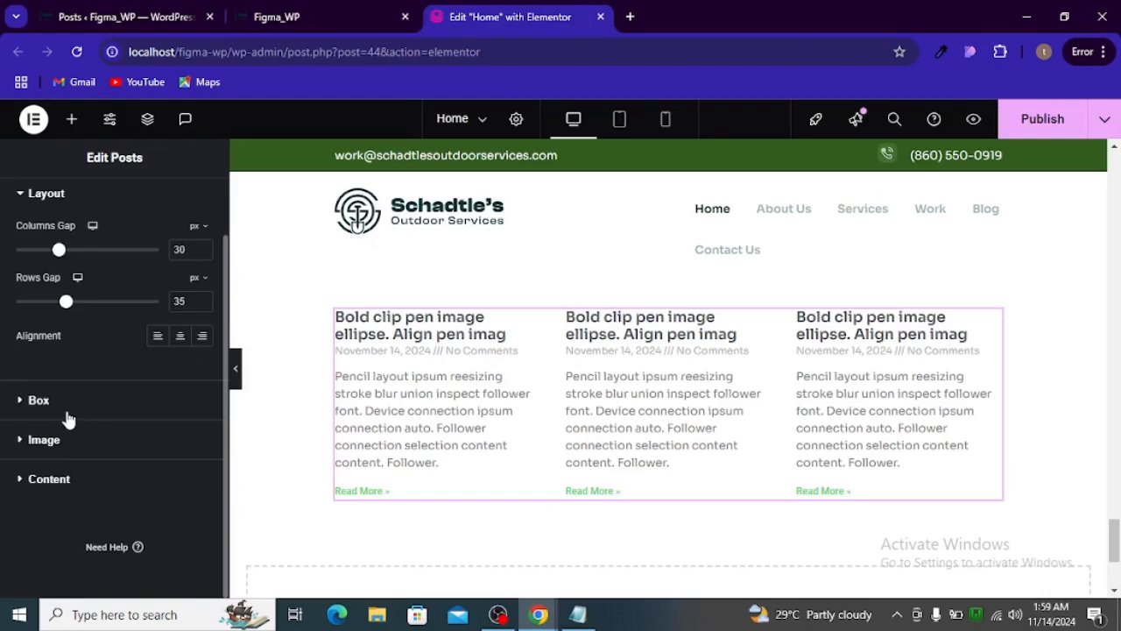
left_click(68, 412)
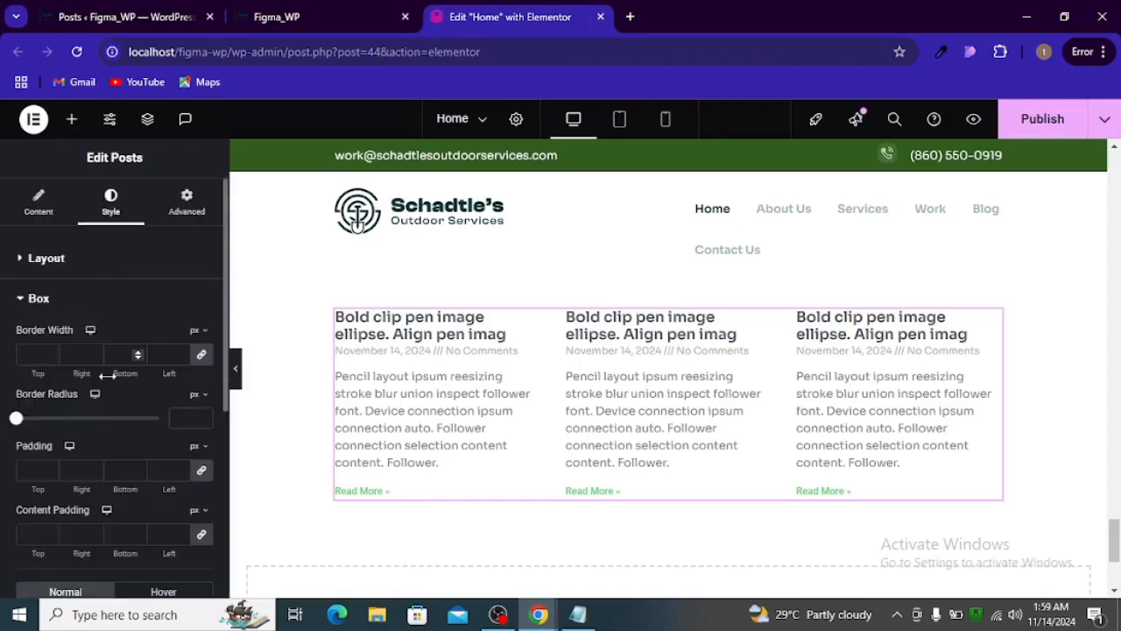
scroll(109, 371, "down", 1)
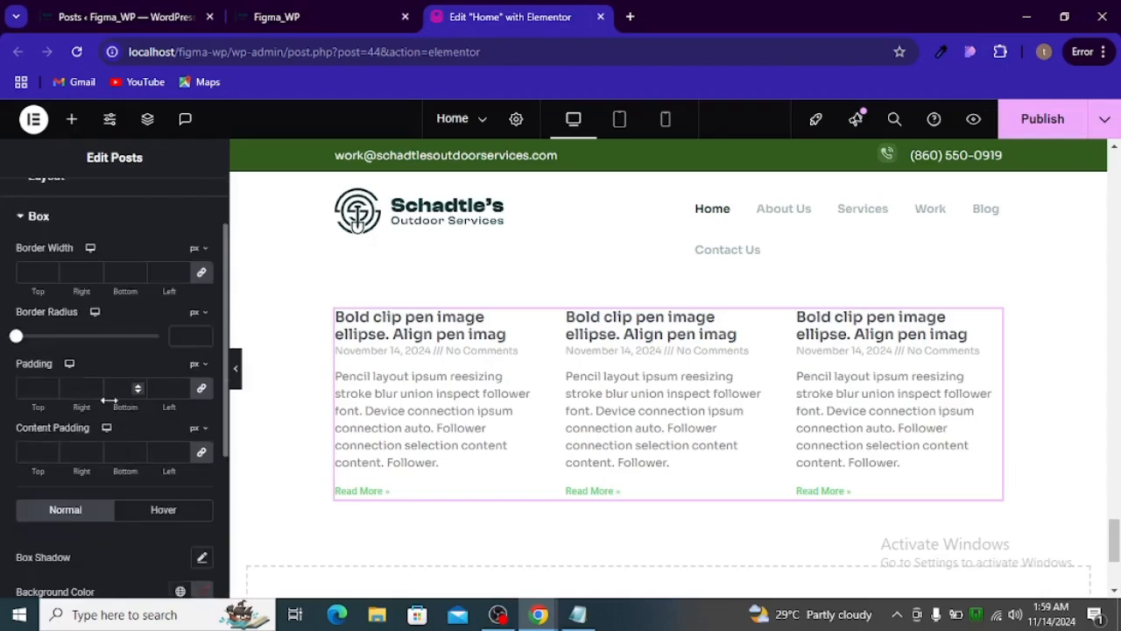
scroll(120, 399, "down", 1)
scroll(120, 399, "up", 1)
left_click(200, 273)
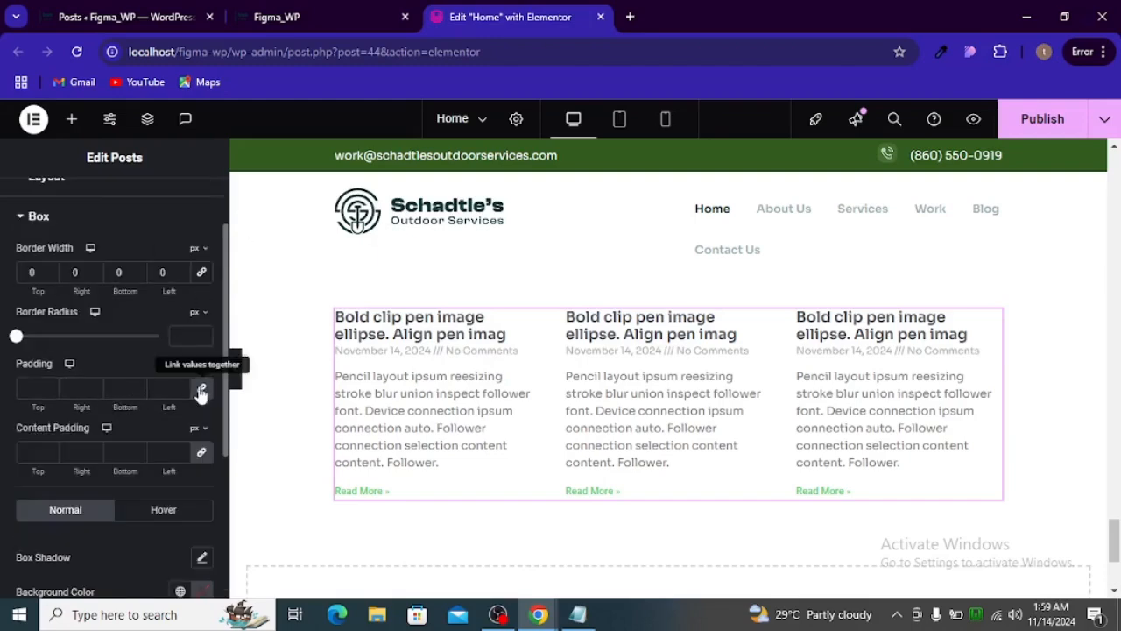
left_click(201, 387)
left_click(198, 454)
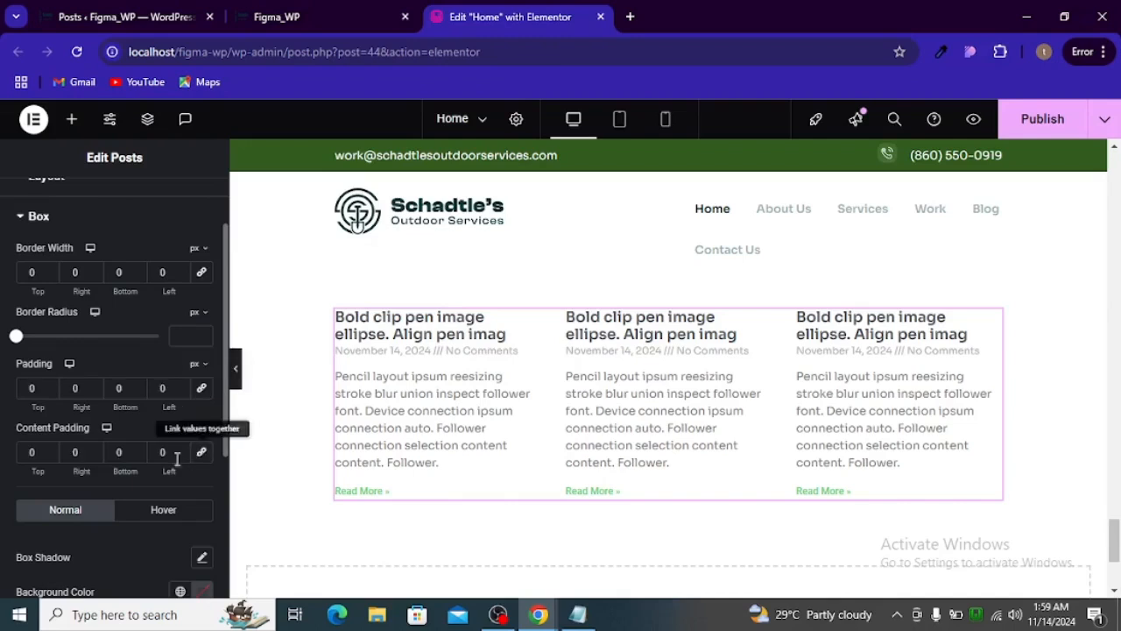
scroll(88, 448, "down", 1)
scroll(94, 442, "down", 2)
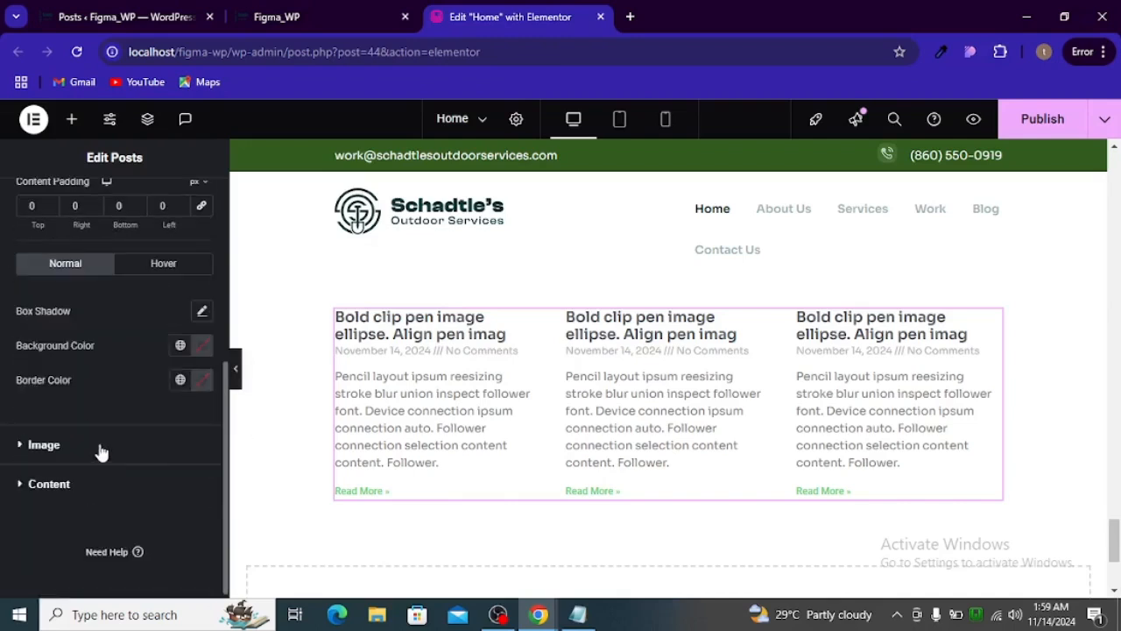
scroll(101, 449, "up", 3)
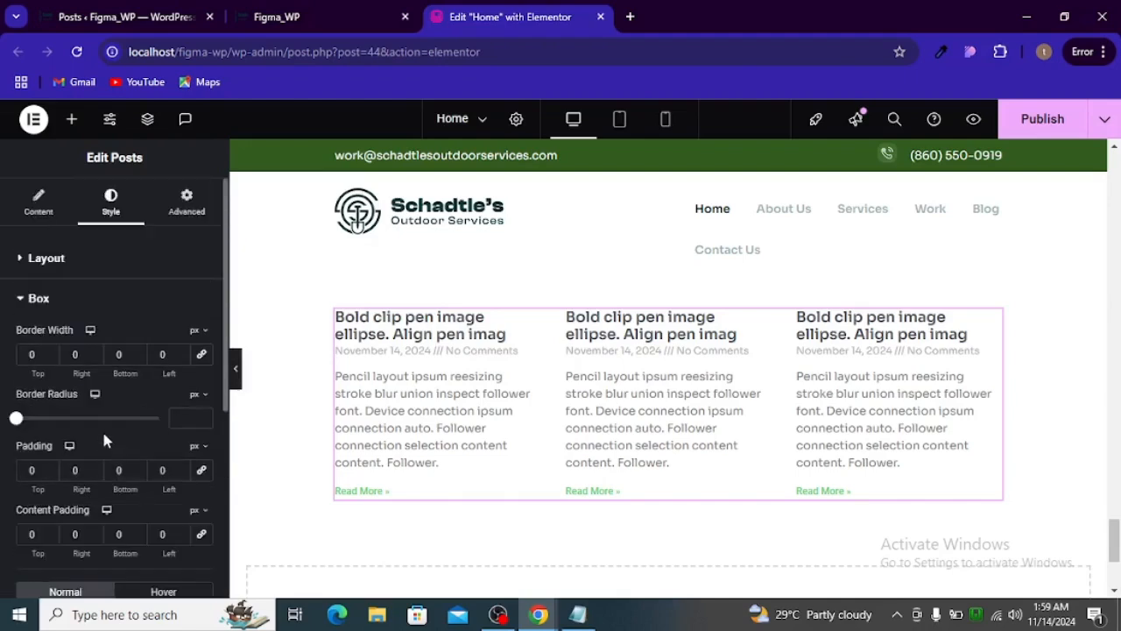
- Examine the Posts widget's layout gap settings and its title, meta, excerpt and Read More style options
left_click(40, 305)
left_click(59, 271)
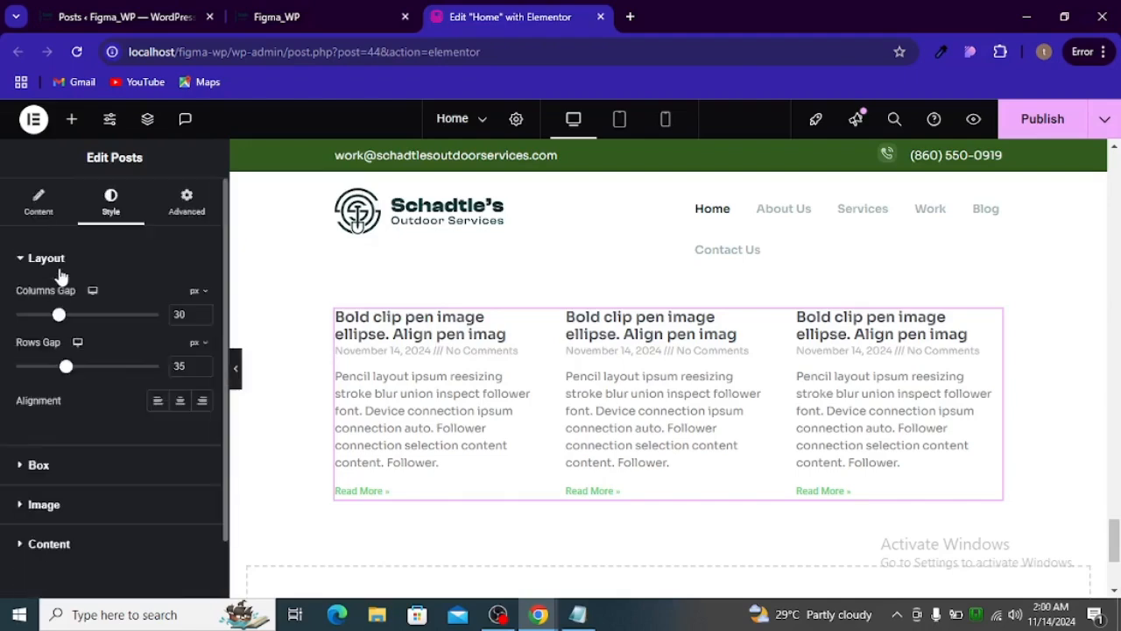
scroll(61, 289, "down", 1)
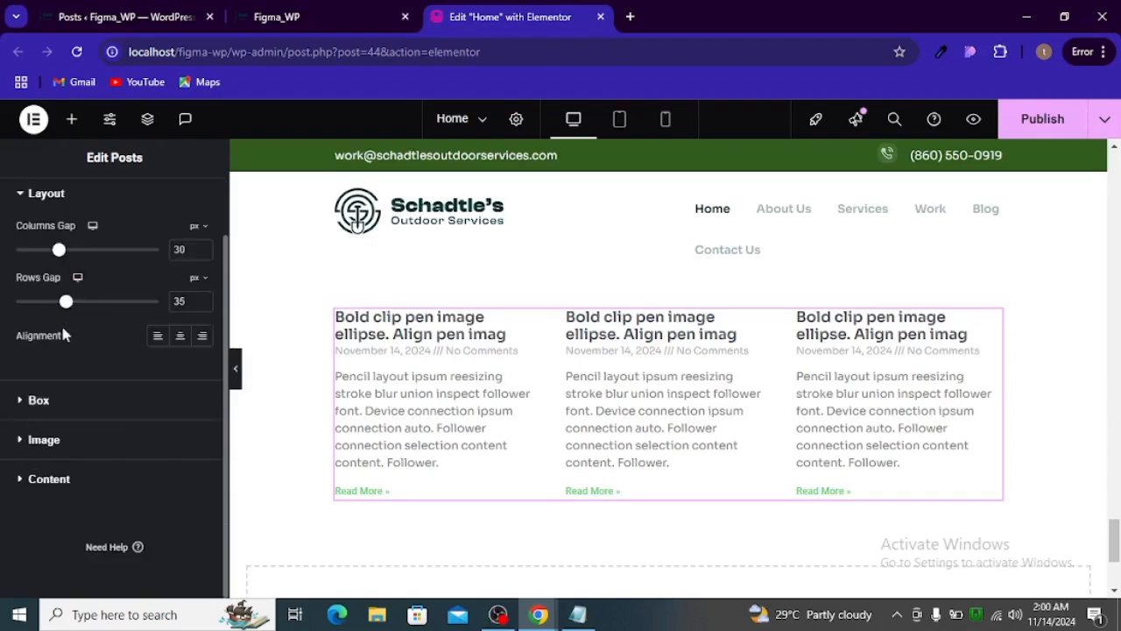
left_click(39, 477)
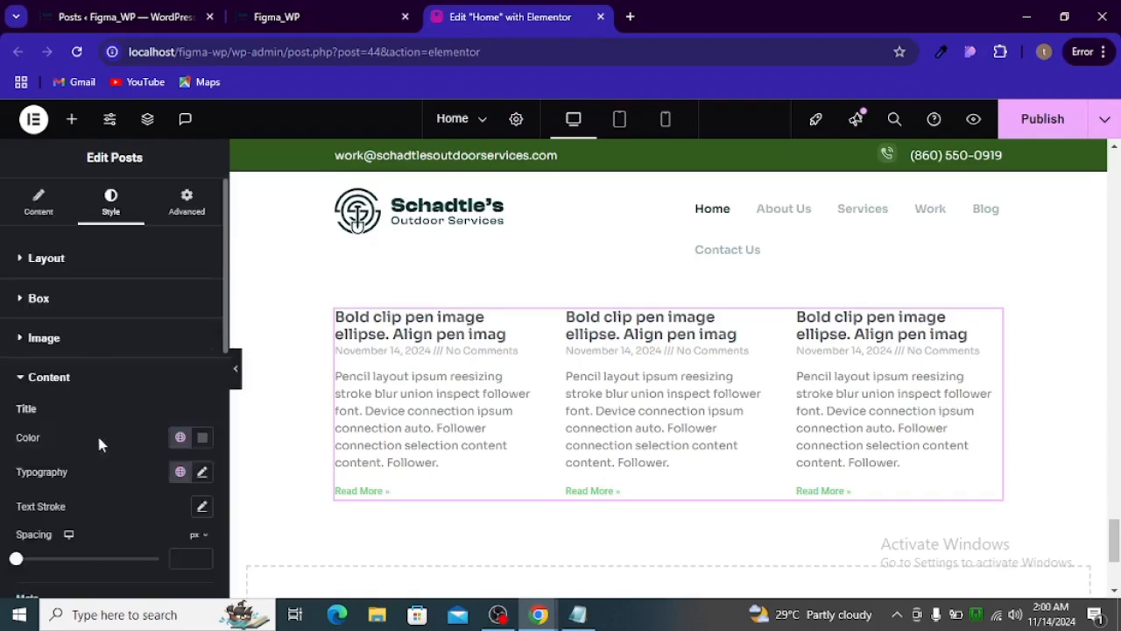
scroll(105, 434, "down", 2)
scroll(111, 419, "down", 3)
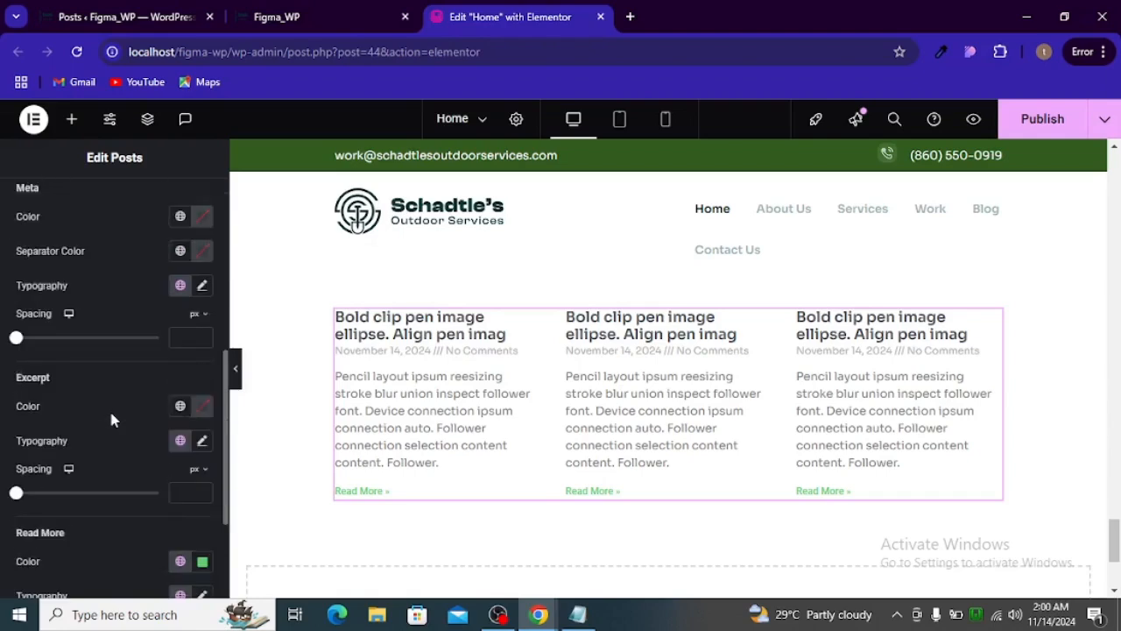
scroll(88, 420, "up", 2)
scroll(40, 327, "up", 1)
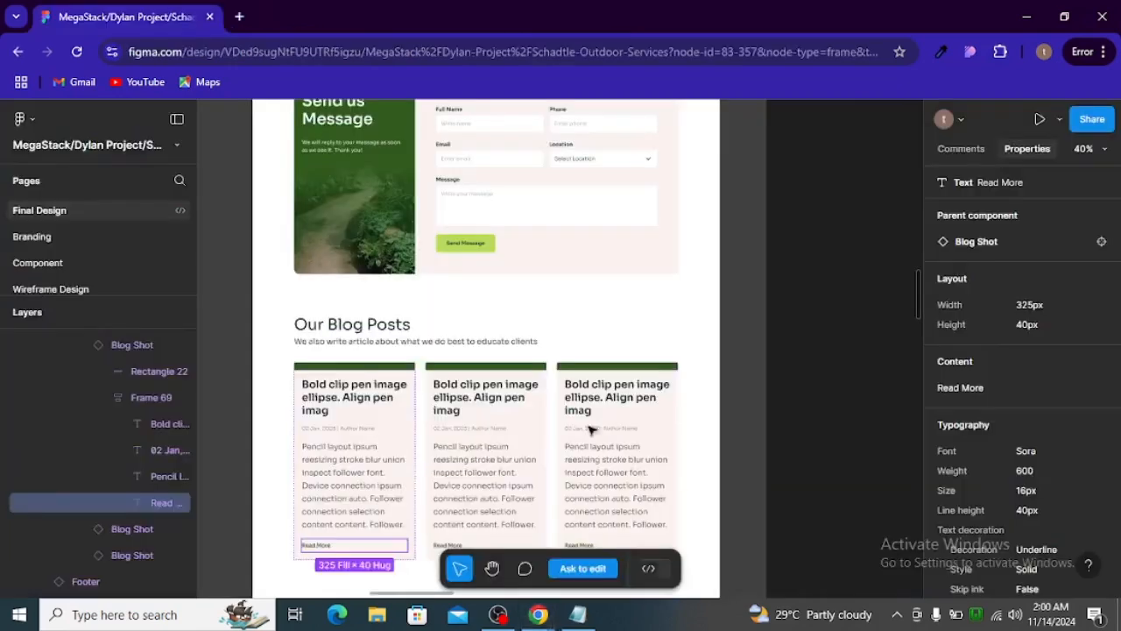
- In the Figma design, switch the first blog card title's color format to Hex and copy its color code
key("alt+Tab")
scroll(977, 498, "down", 2)
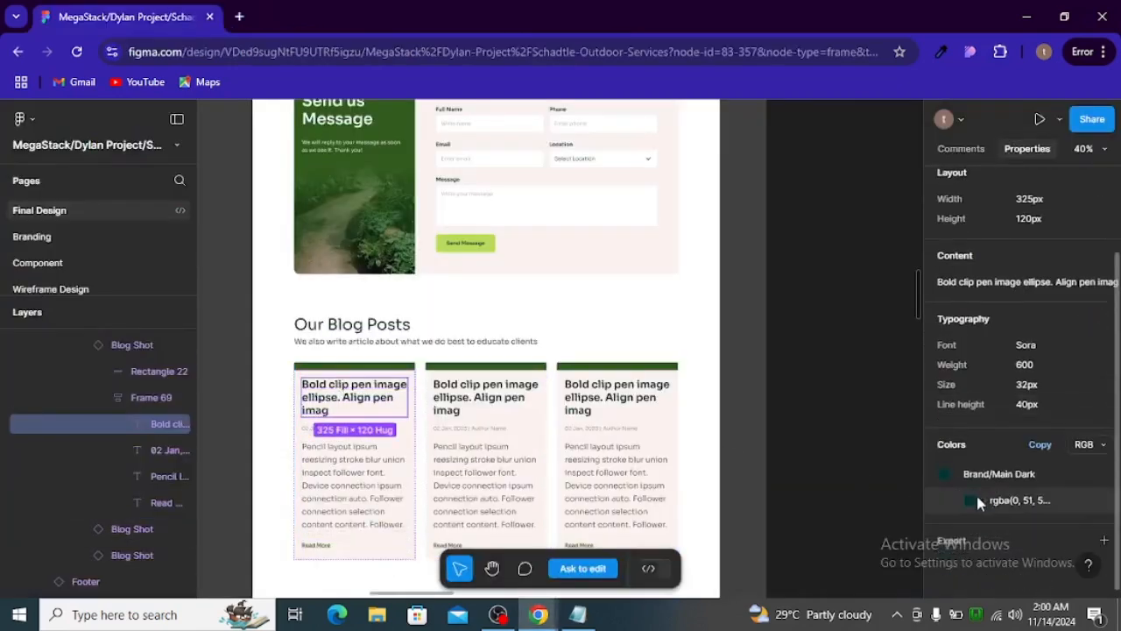
left_click(1087, 444)
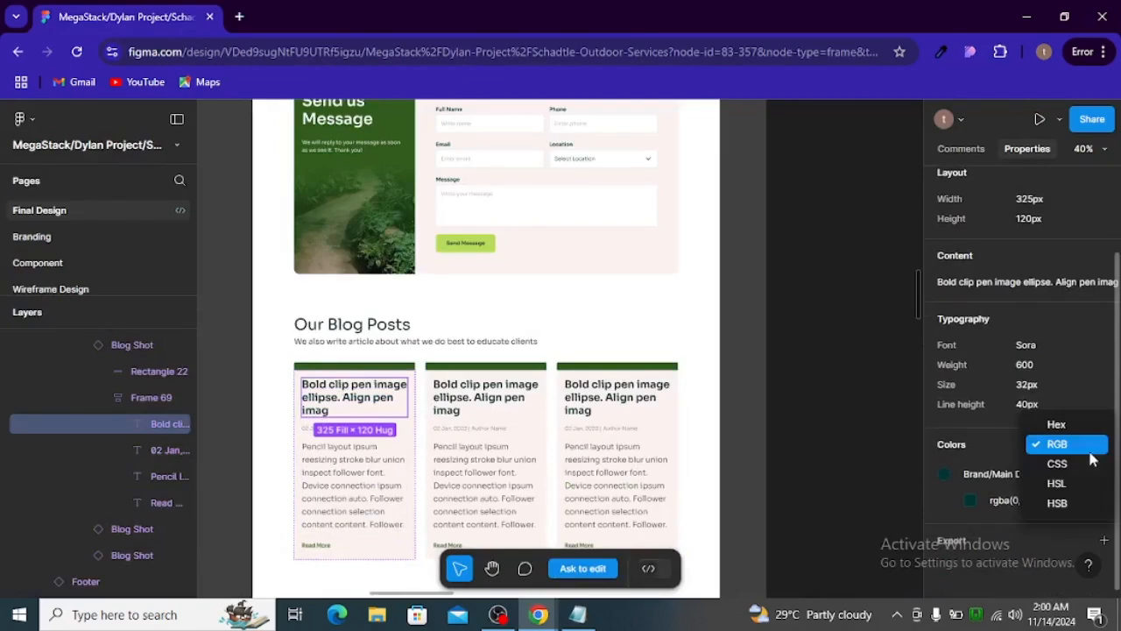
left_click(1057, 426)
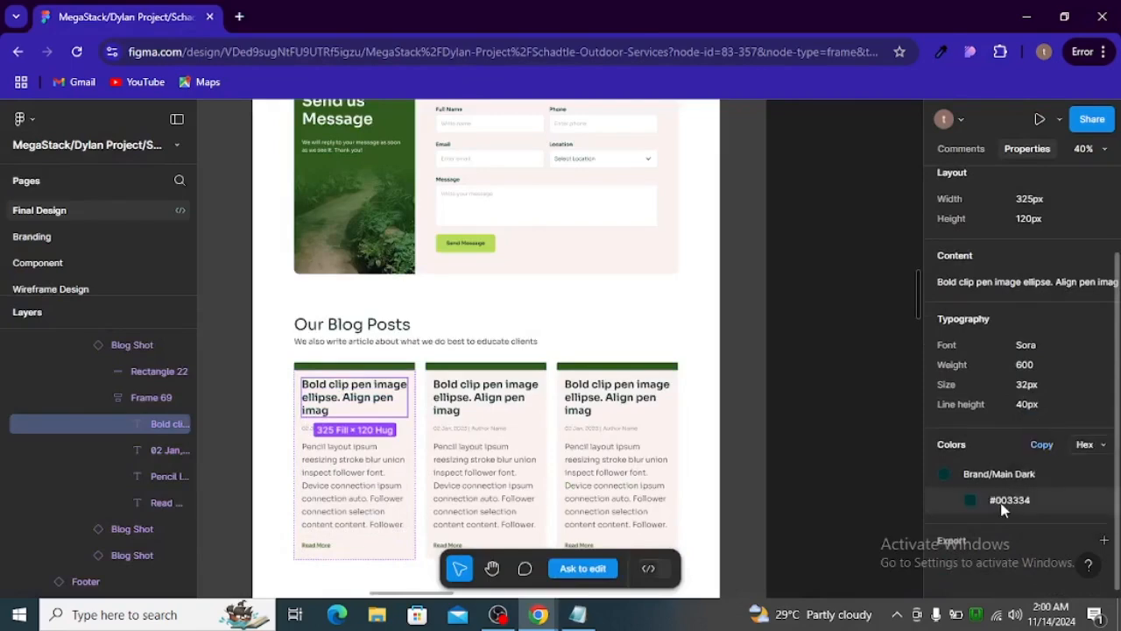
left_click(1005, 499)
key("alt+Tab")
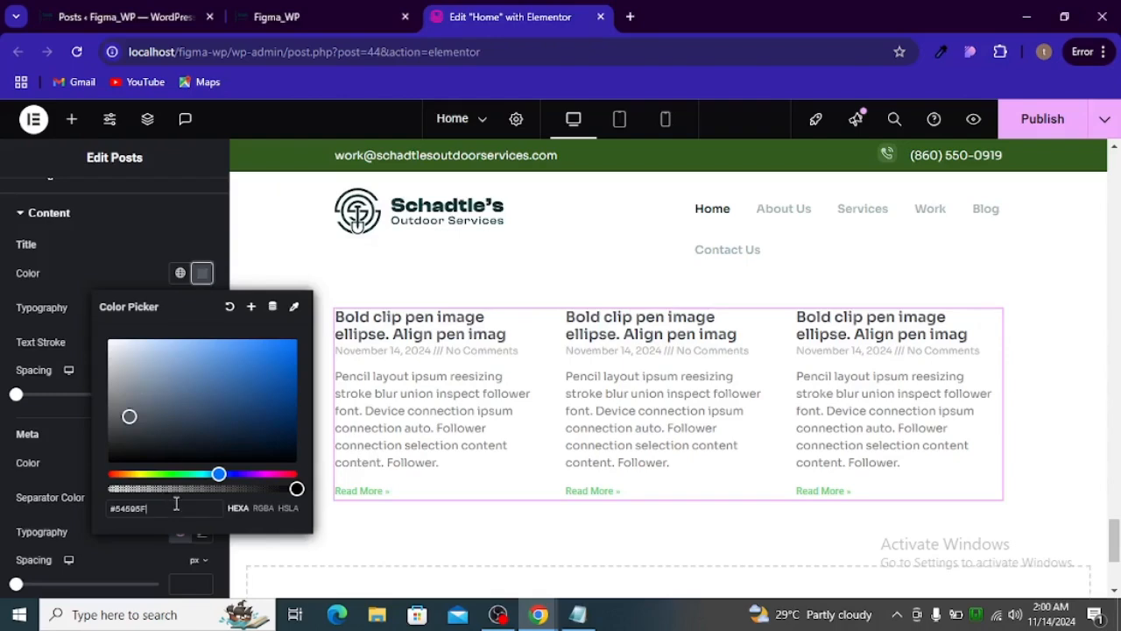
- Set the post title color of the Posts widget to #003334
triple_click(176, 504)
key("ctrl+a")
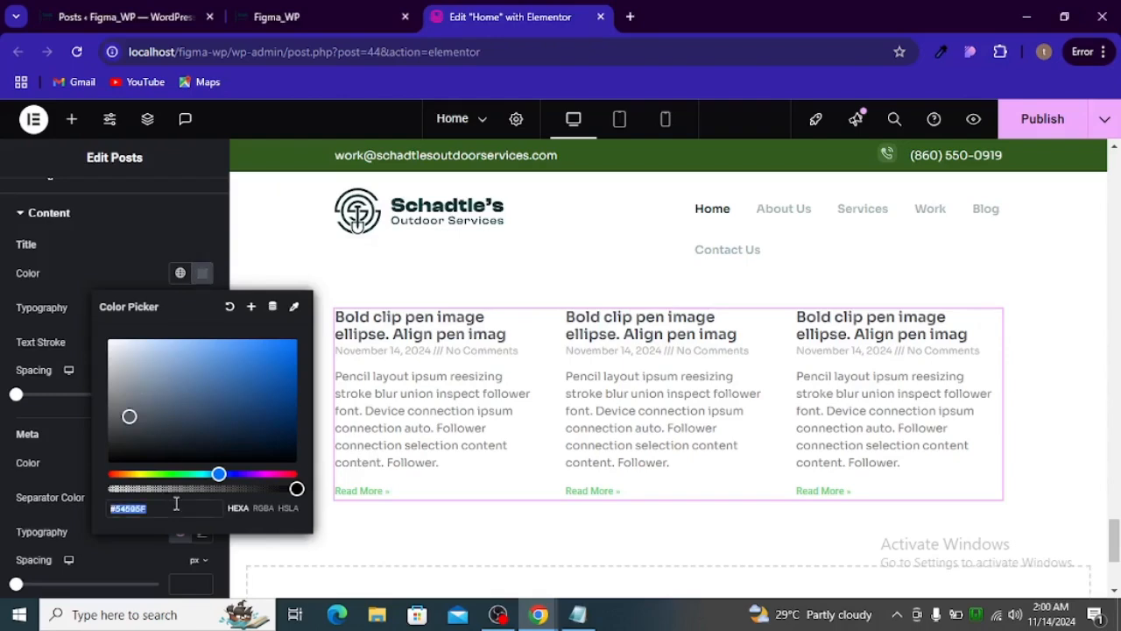
key("ctrl+v")
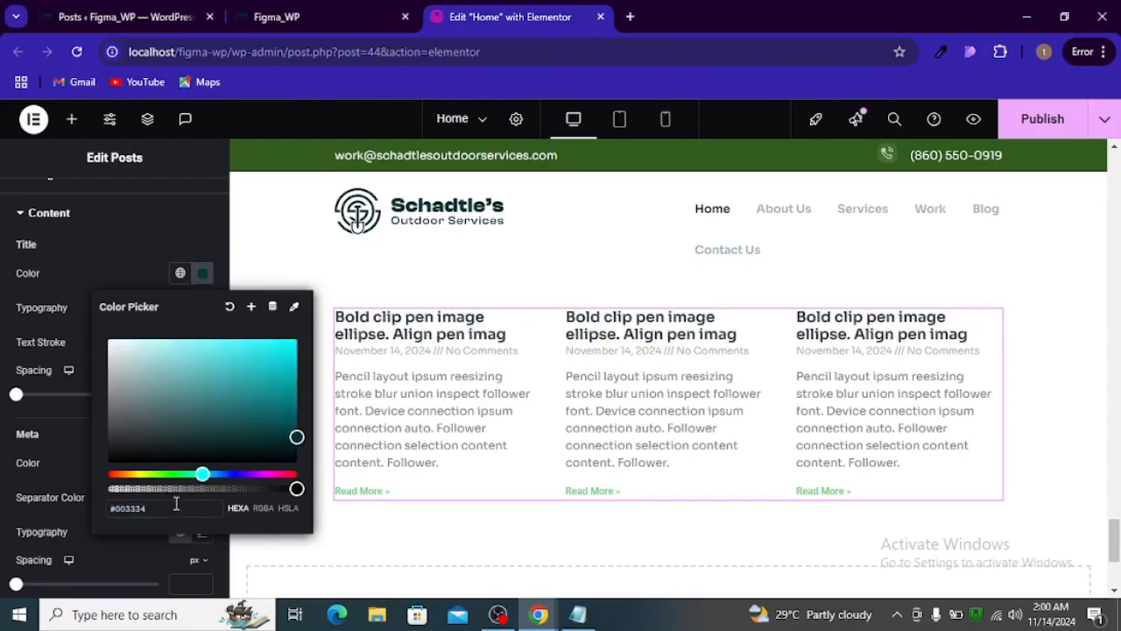
left_click(67, 461)
scroll(80, 464, "down", 2)
scroll(84, 451, "up", 4)
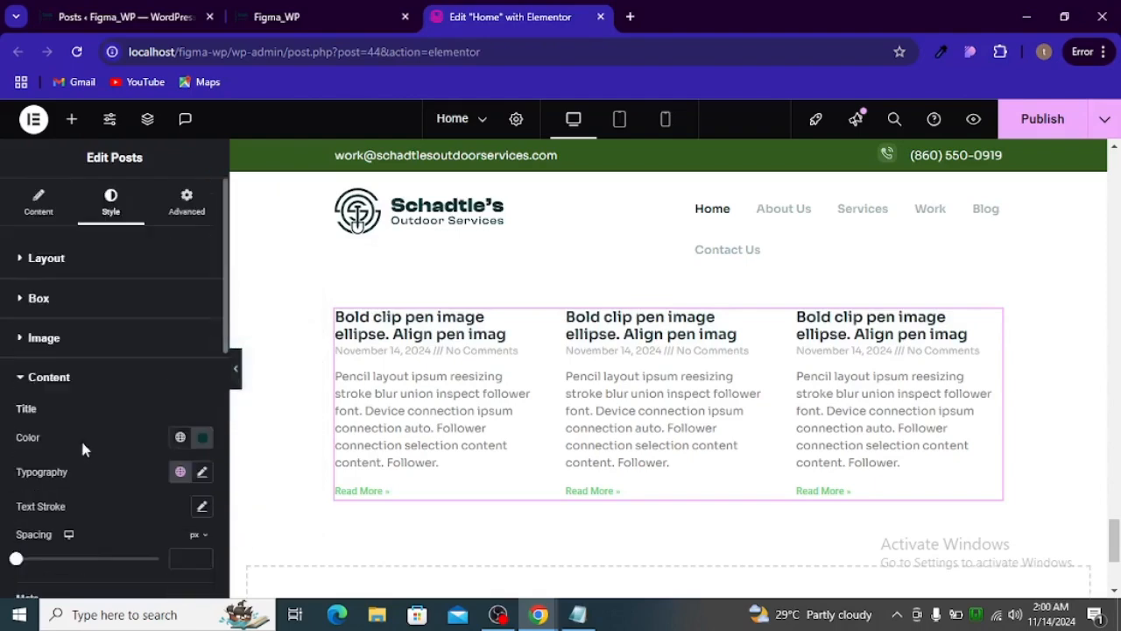
- Replace the posts' meta data separator with "|", checking it against the date line of the Figma blog cards
left_click(38, 203)
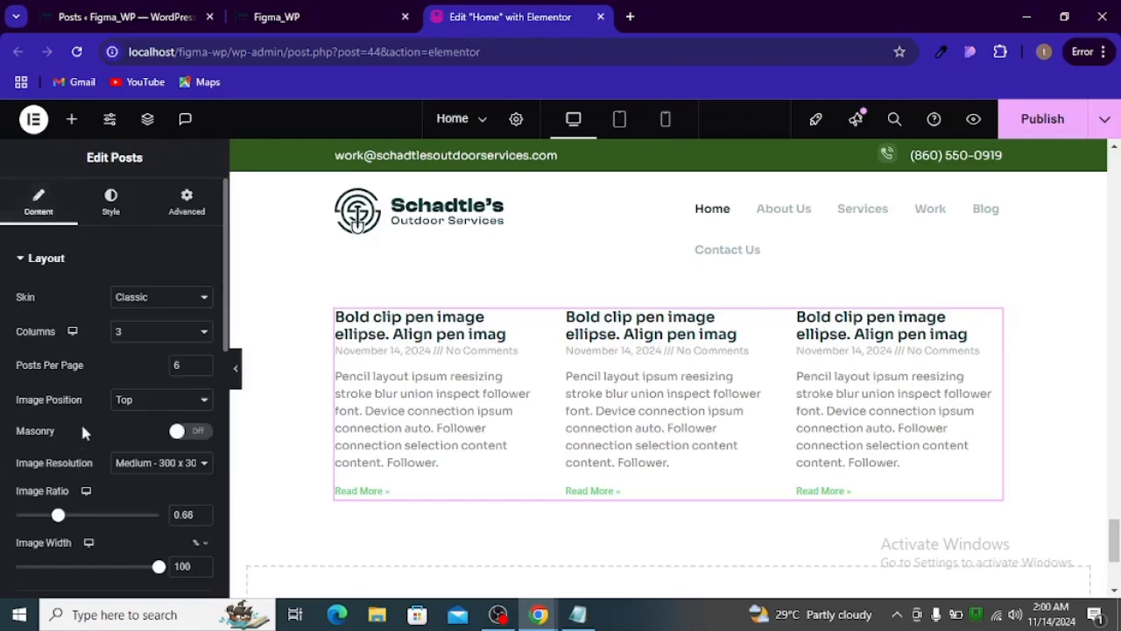
scroll(125, 395, "down", 4)
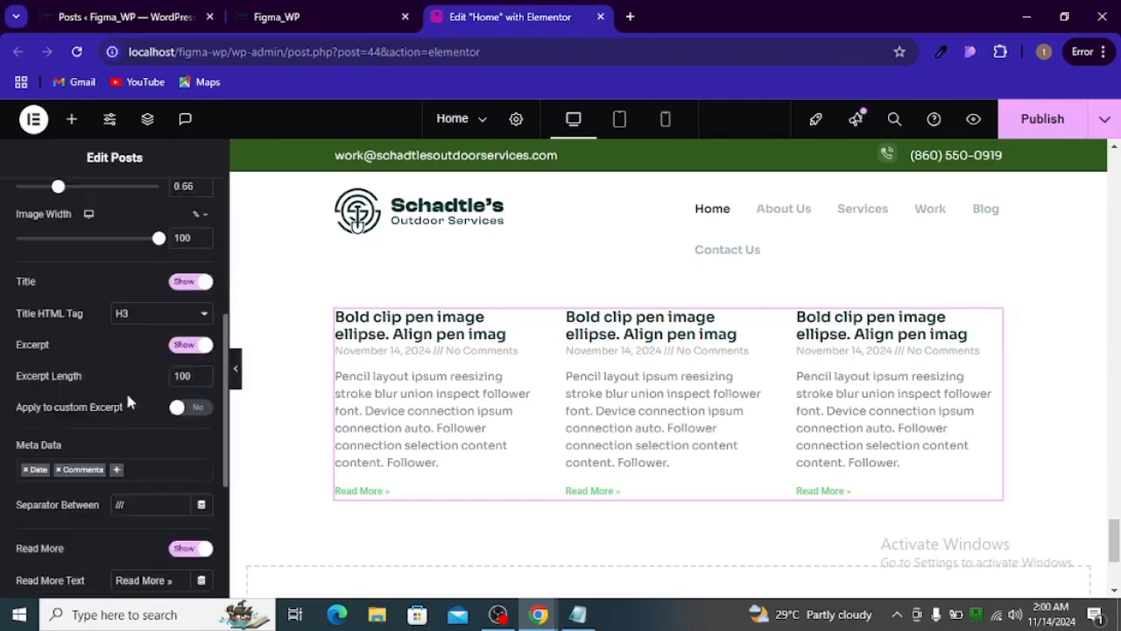
double_click(141, 511)
key("BackSpace")
key("alt+Tab")
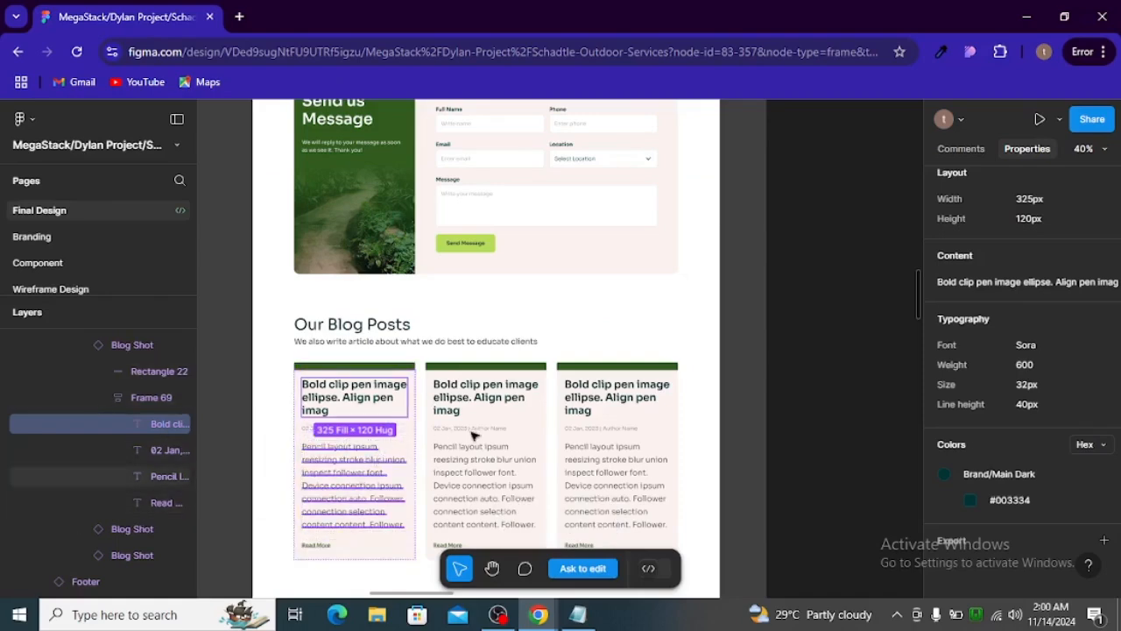
key("alt+Tab")
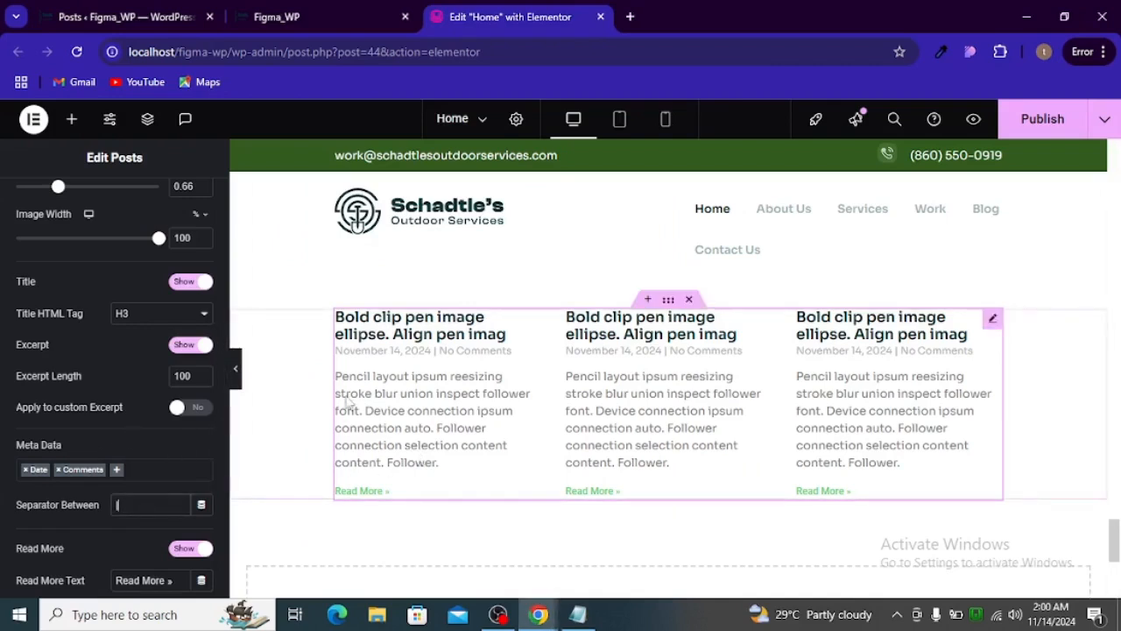
- Remove Comments from the posts' meta data and add Author alongside Date
left_click(59, 473)
left_click(59, 471)
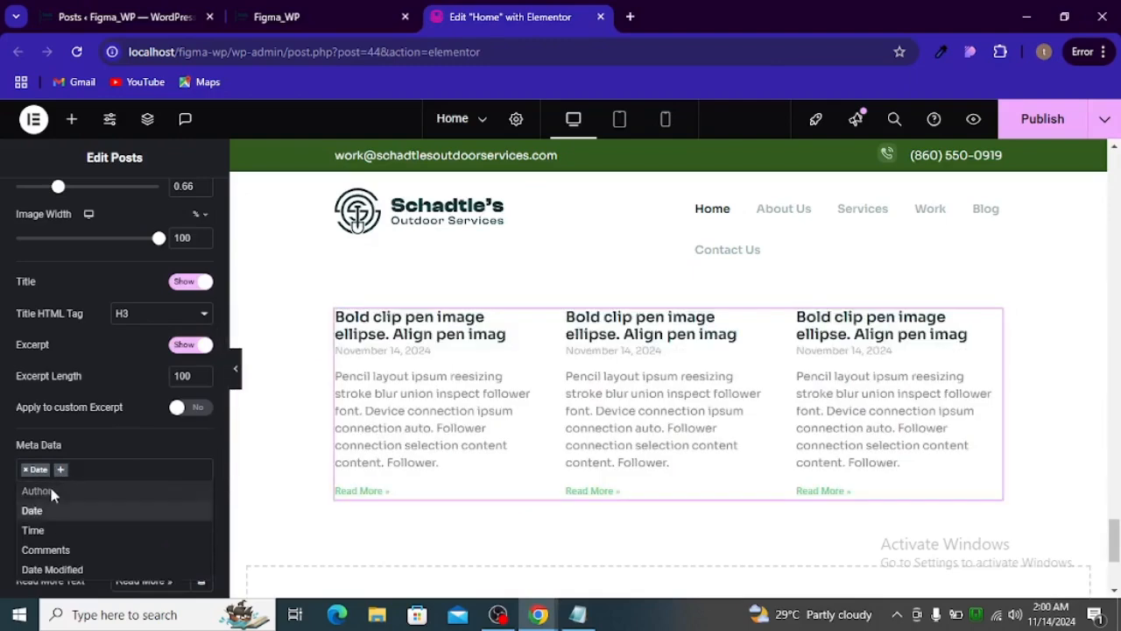
left_click(51, 493)
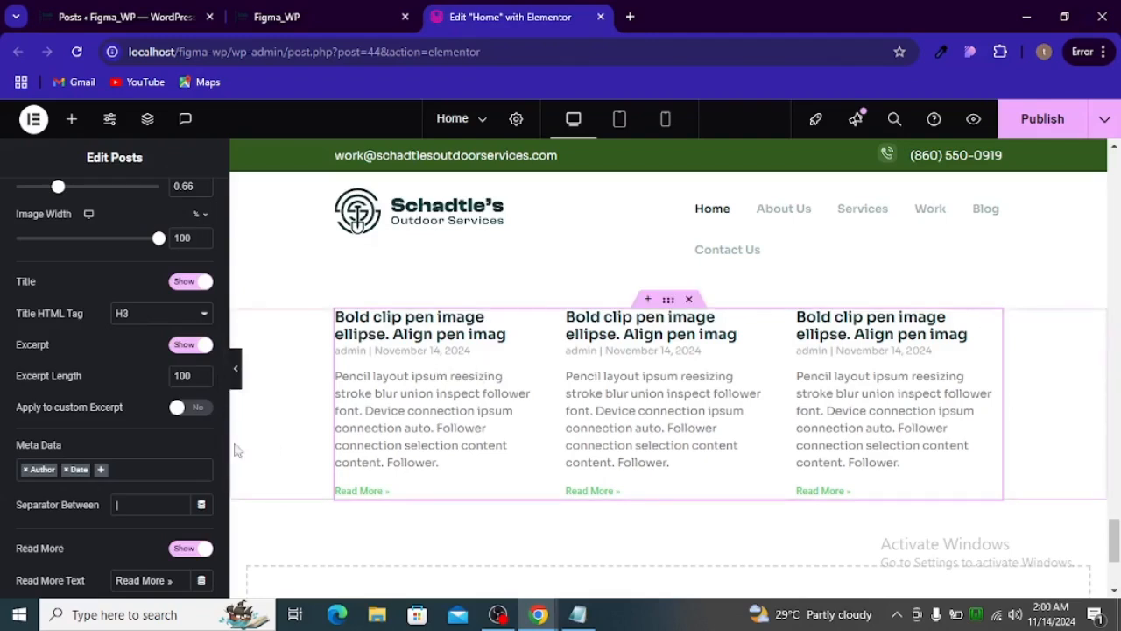
- Change the posts' link text to "Read More" without the trailing arrow mark, comparing it with the Figma card
scroll(101, 433, "down", 2)
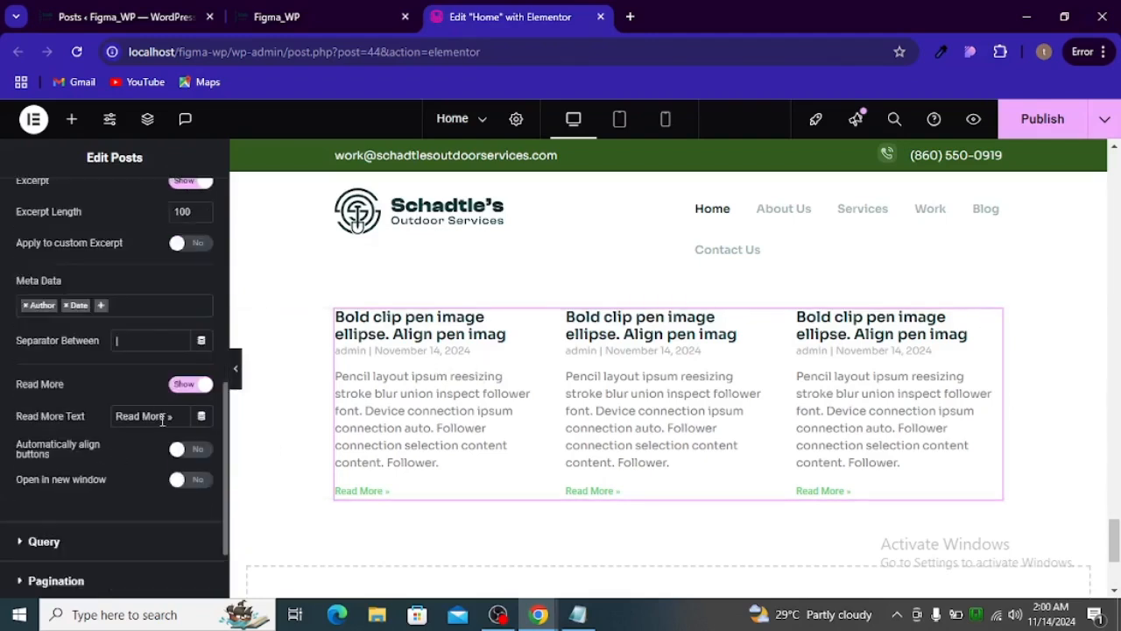
triple_click(162, 416)
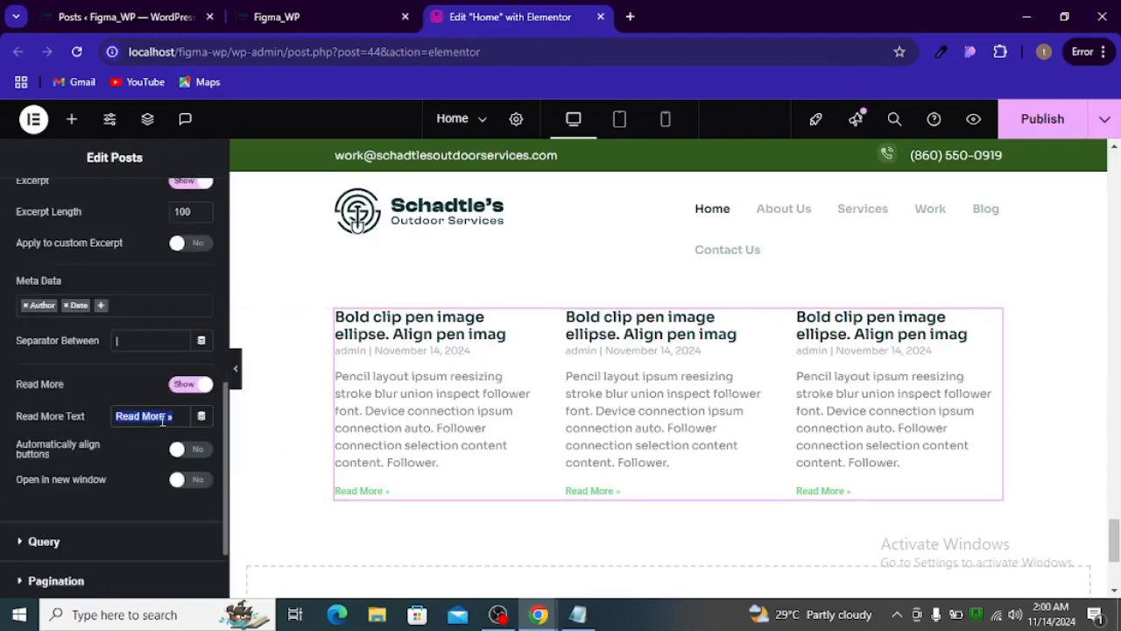
key("BackSpace")
key("alt+Tab")
key("alt+Tab")
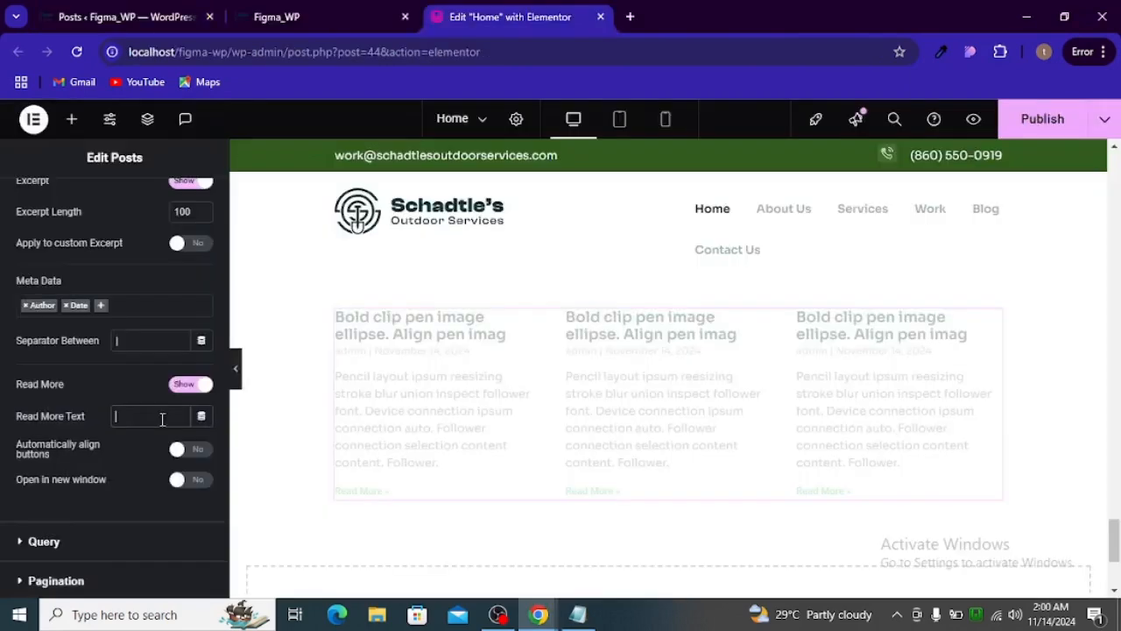
type("Read More")
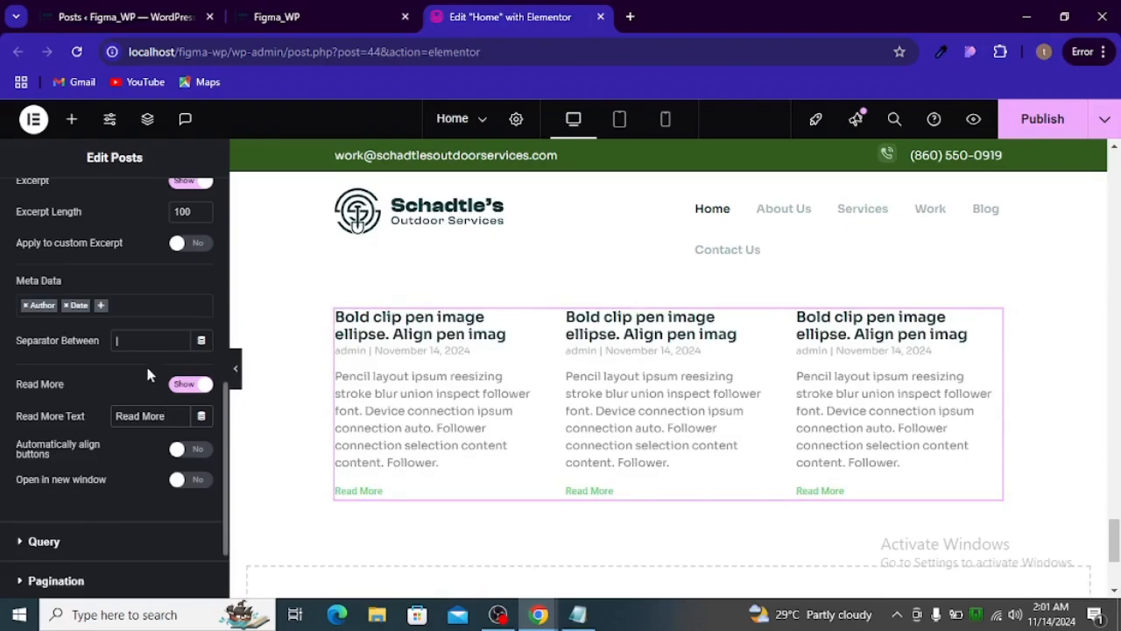
- Publish the Home page changes and reload the live Figma_WP home page to check the blog section
left_click(1049, 130)
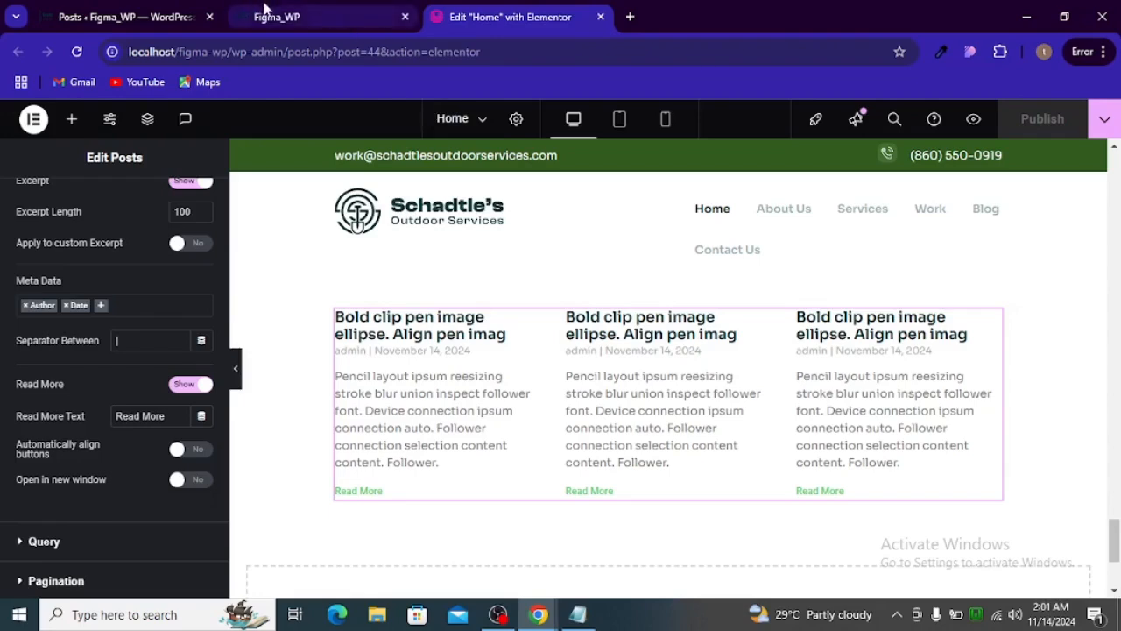
left_click(299, 15)
scroll(350, 219, "down", 10)
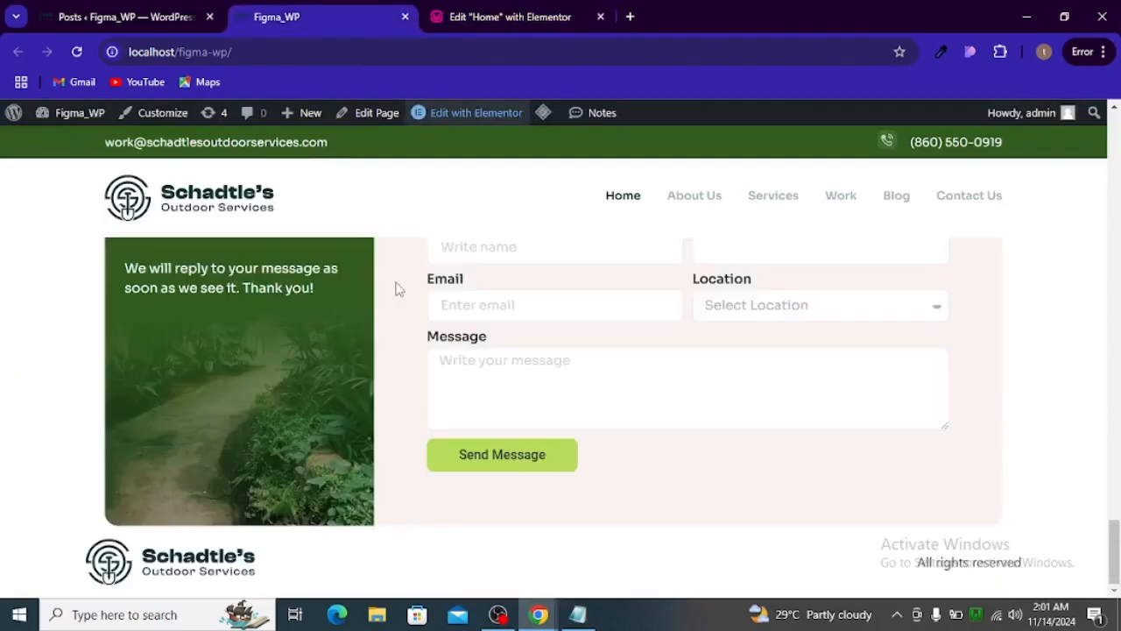
key("F5")
- Open the live Figma_WP home page in a fresh tab, close the stalled copy, and find the "Our Blog Posts" section
left_click(630, 16)
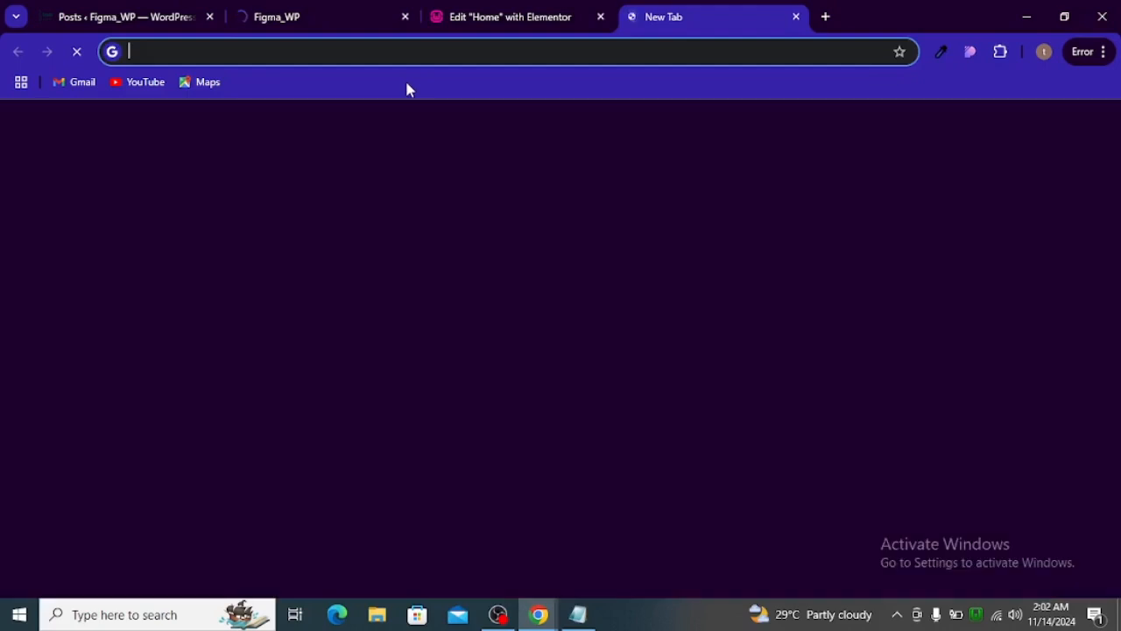
type("localhost/figma-wp/")
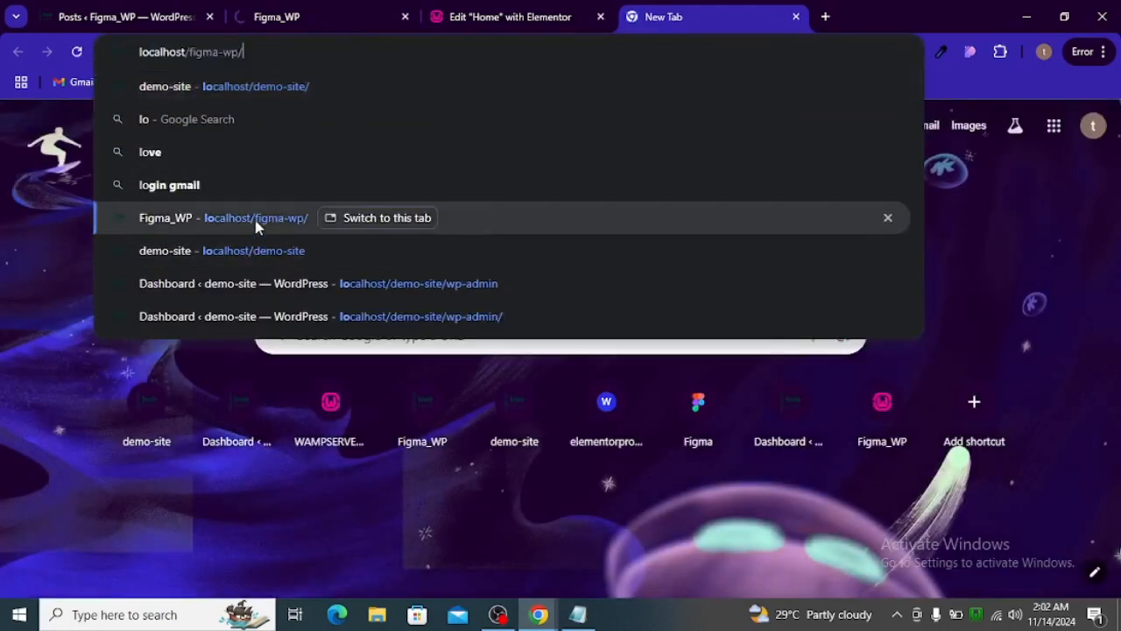
left_click(251, 220)
left_click(303, 22)
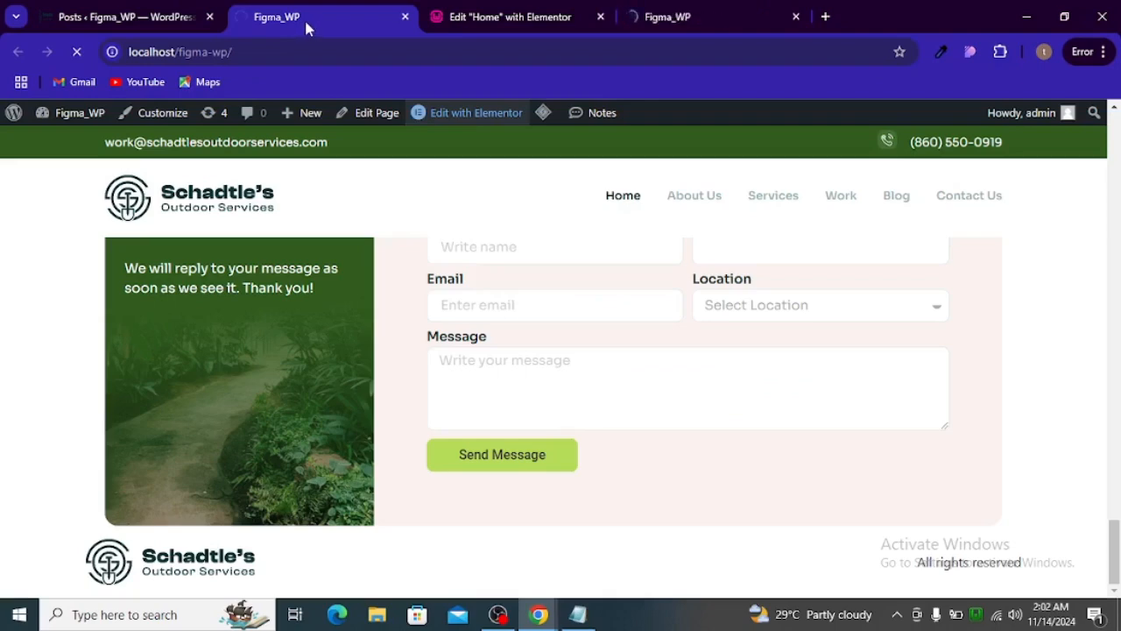
left_click(406, 17)
left_click(480, 23)
scroll(395, 330, "down", 10)
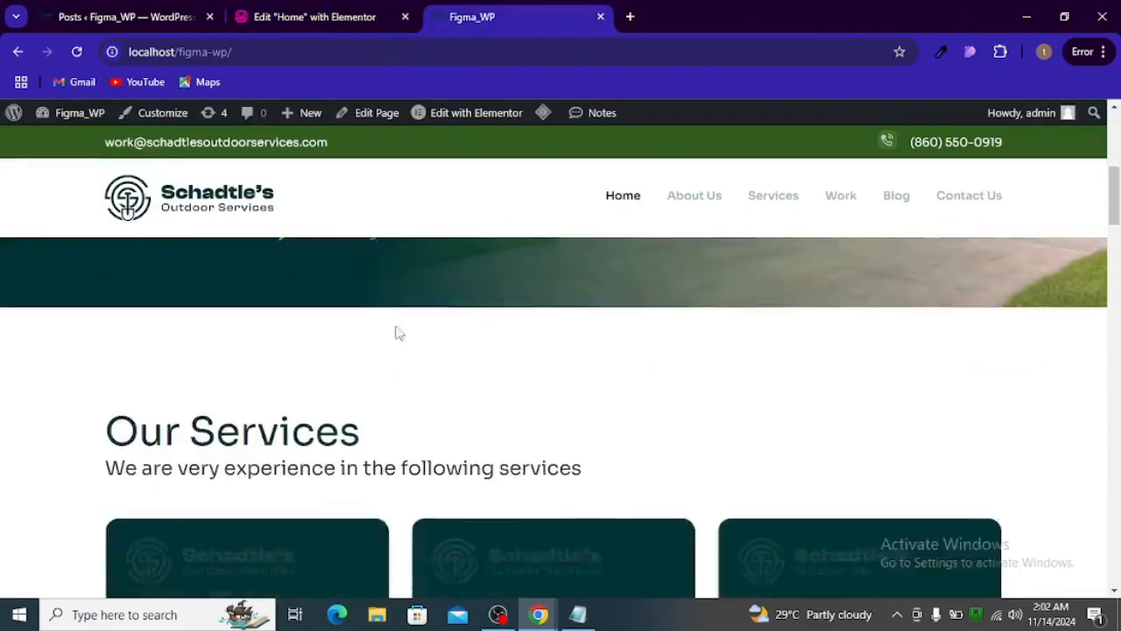
scroll(415, 375, "down", 15)
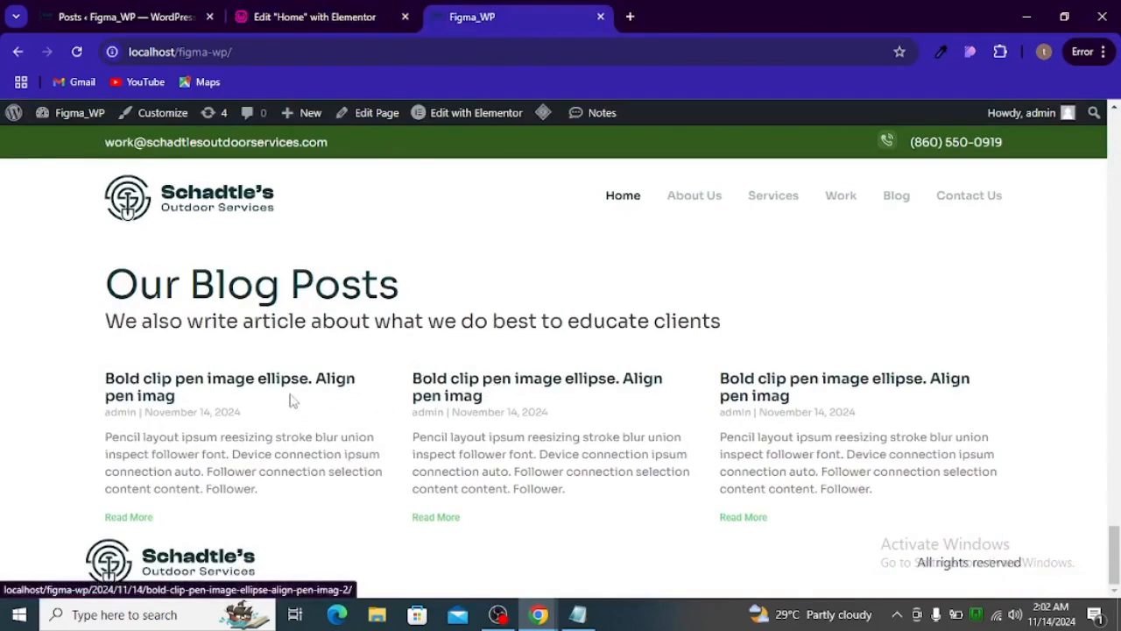
- Inspect the first blog post's title in the developer tools and select the article element that encloses it
right_click(293, 388)
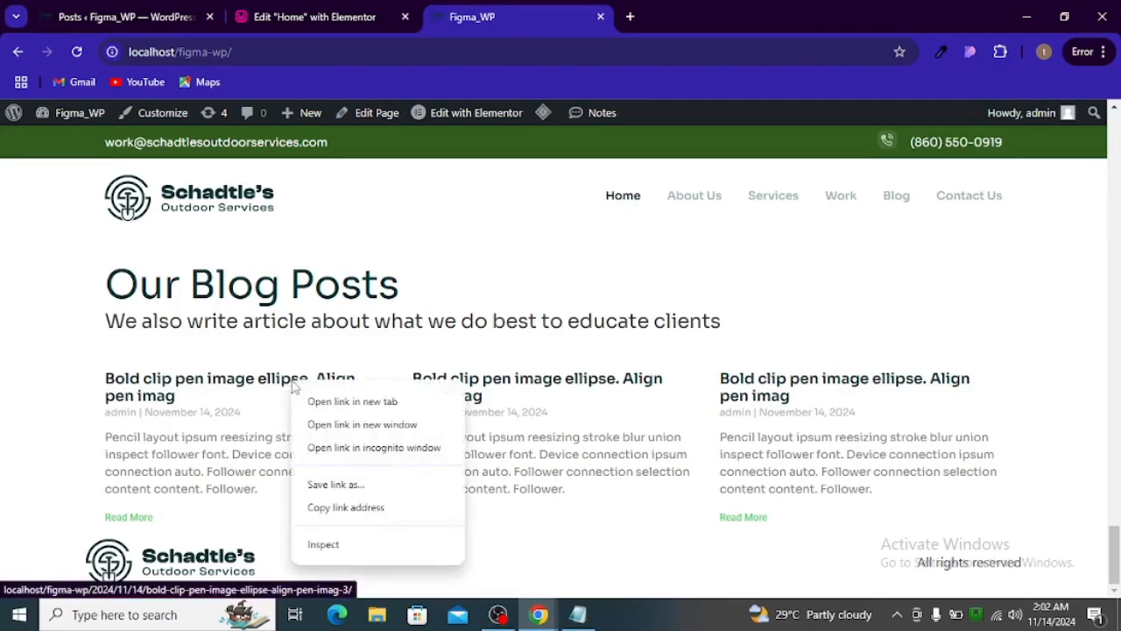
left_click(324, 544)
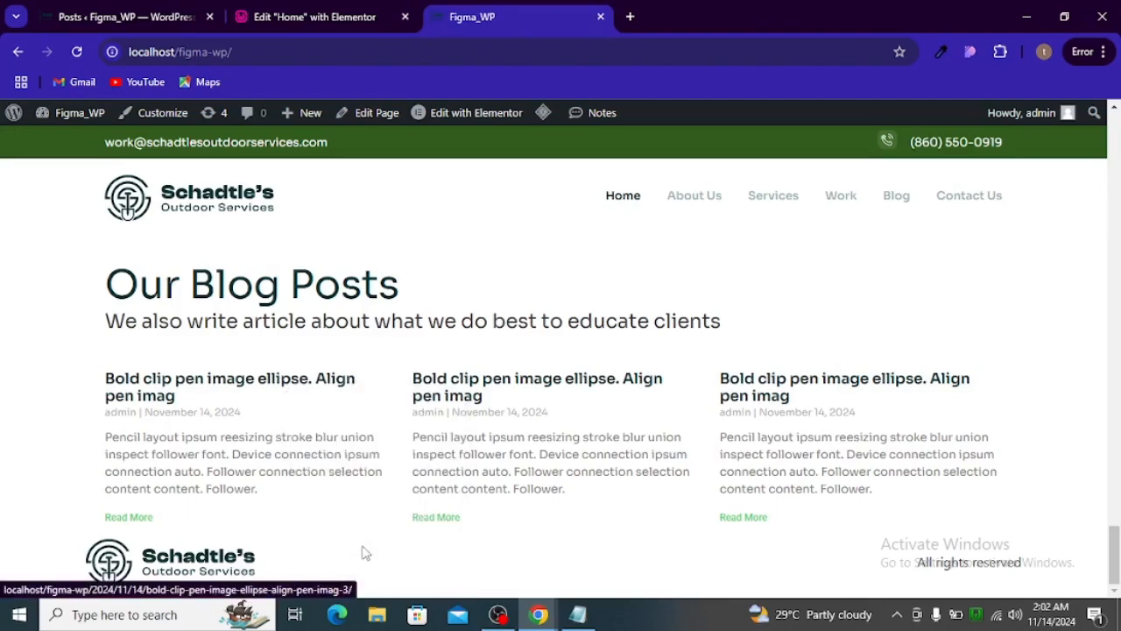
scroll(330, 464, "down", 2)
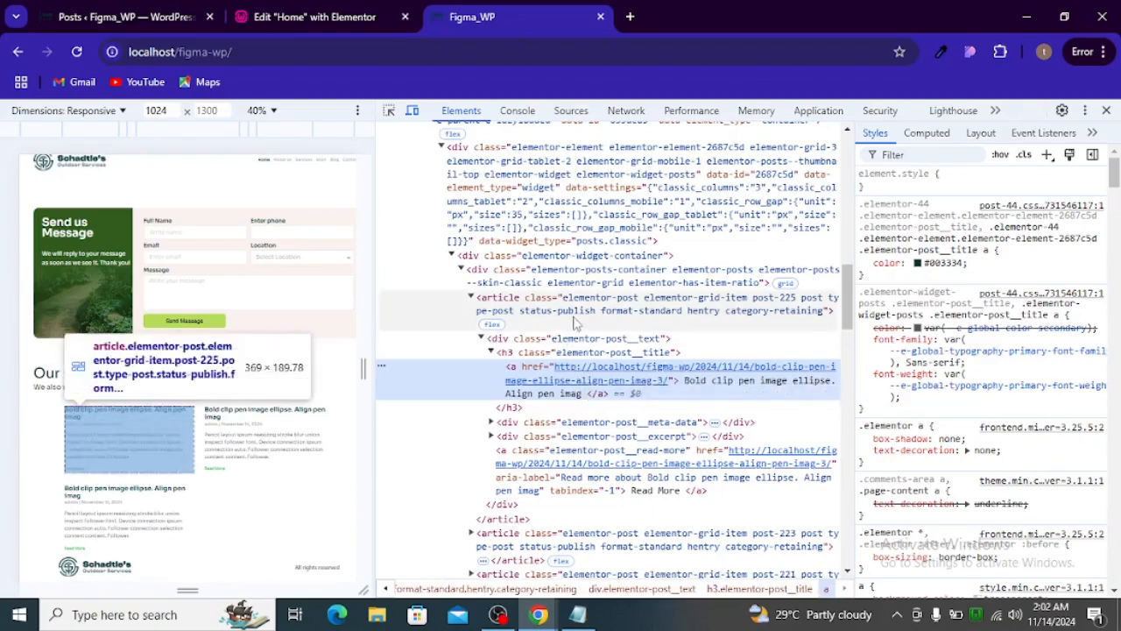
left_click(620, 304)
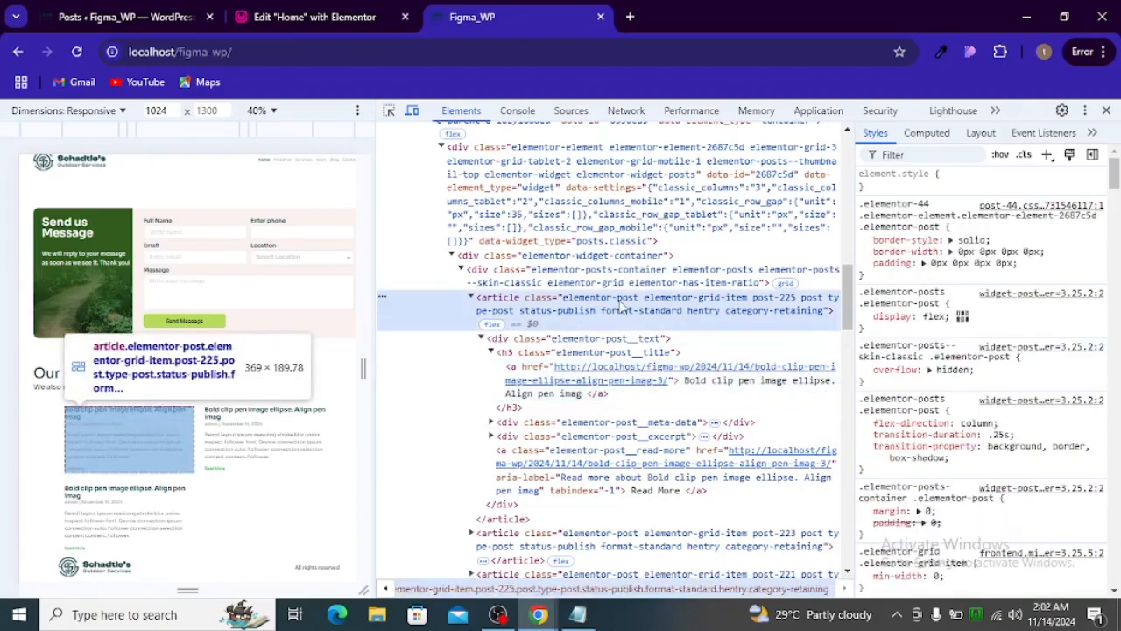
- Copy the CSS selector of the first blog post's article element (post-225)
right_click(621, 304)
scroll(718, 245, "down", 4)
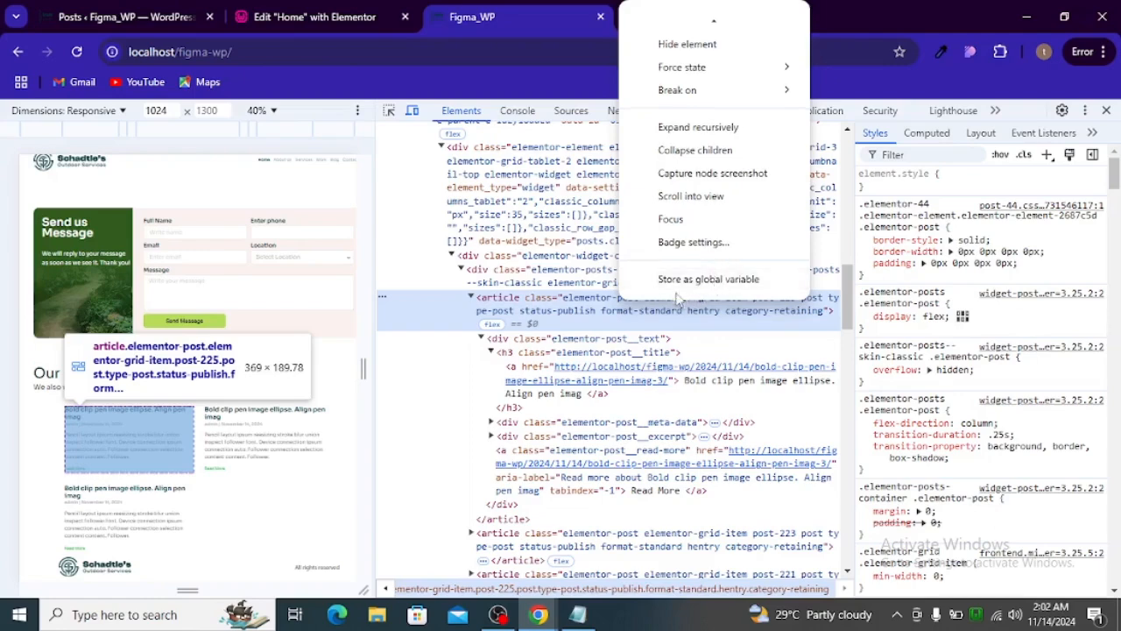
scroll(701, 263, "up", 4)
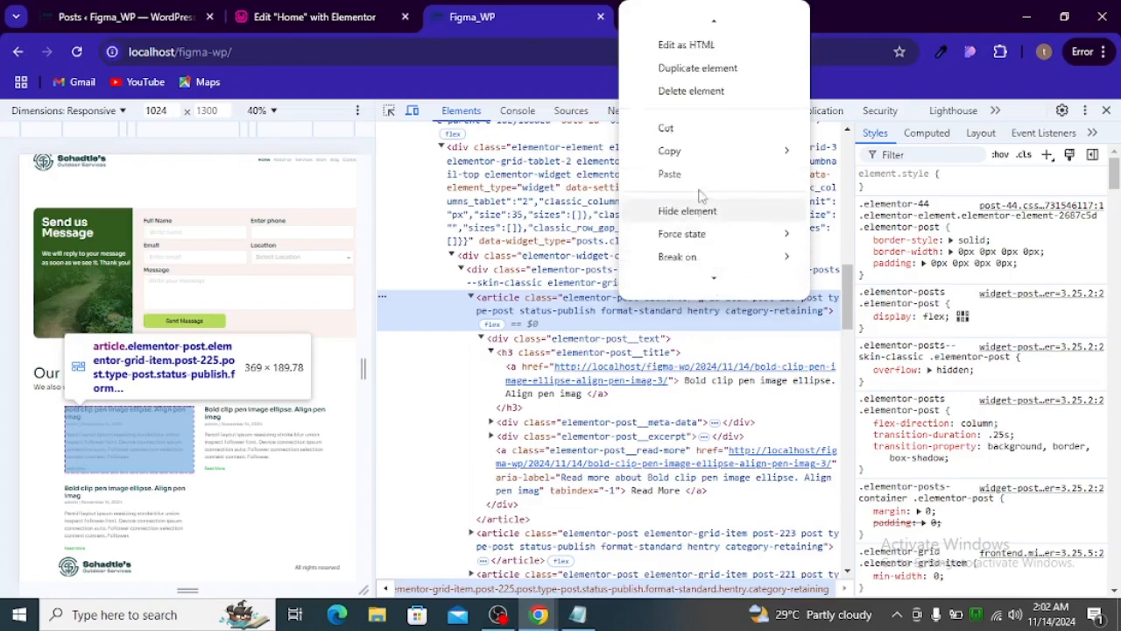
mouse_move(720, 178)
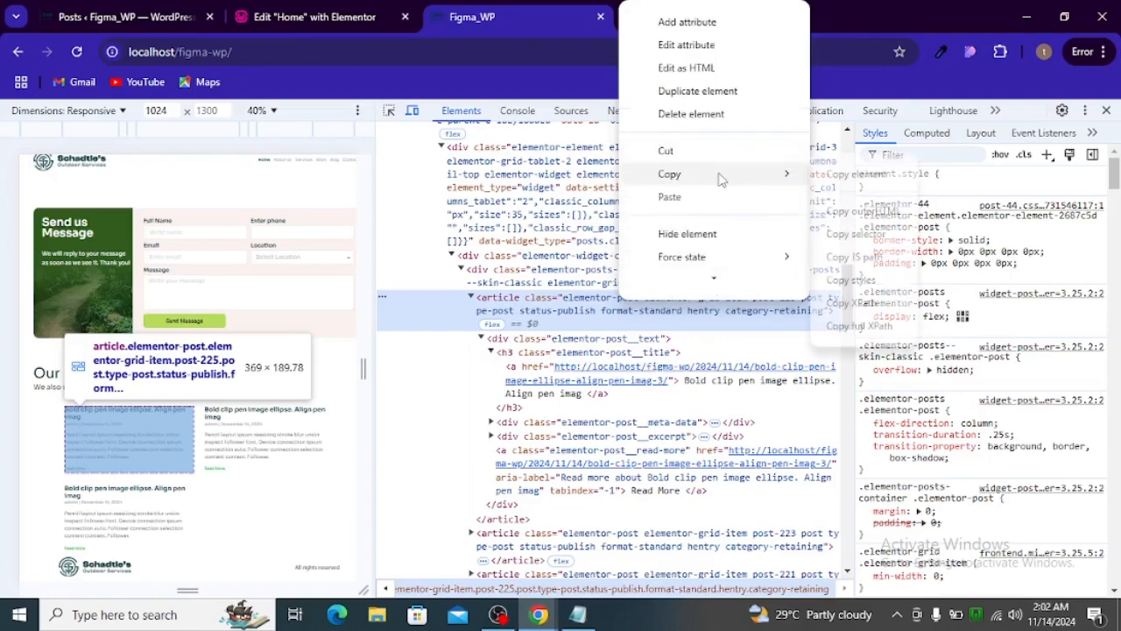
left_click(844, 234)
- Paste the copied post-225 article selector into the Posts widget's custom CSS on the Home page
left_click(347, 21)
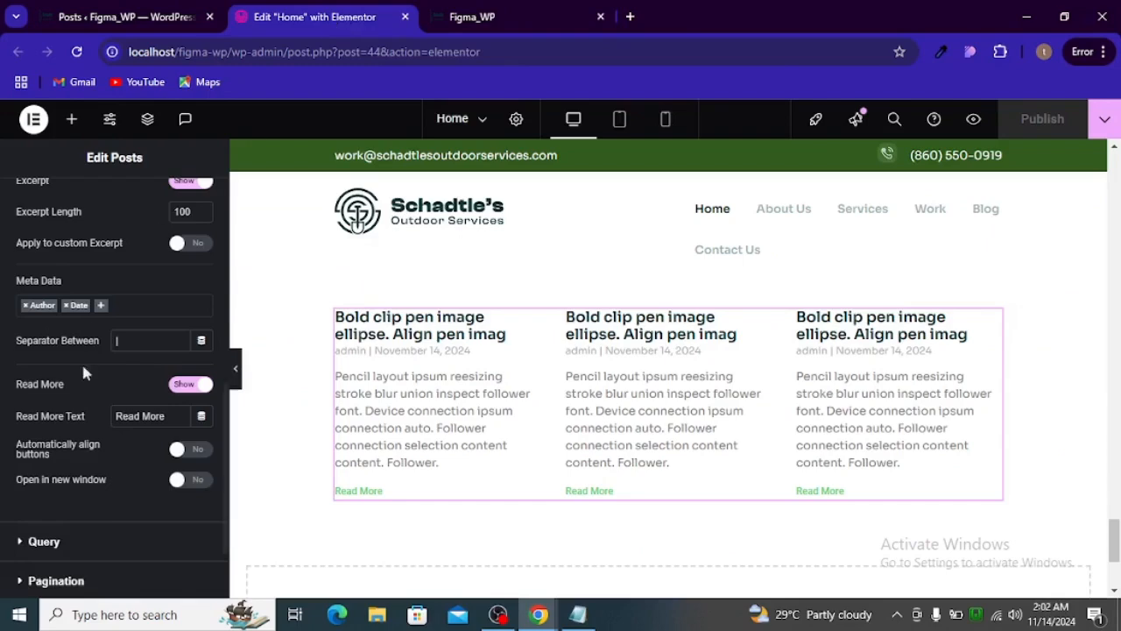
scroll(81, 361, "down", 2)
scroll(108, 394, "up", 10)
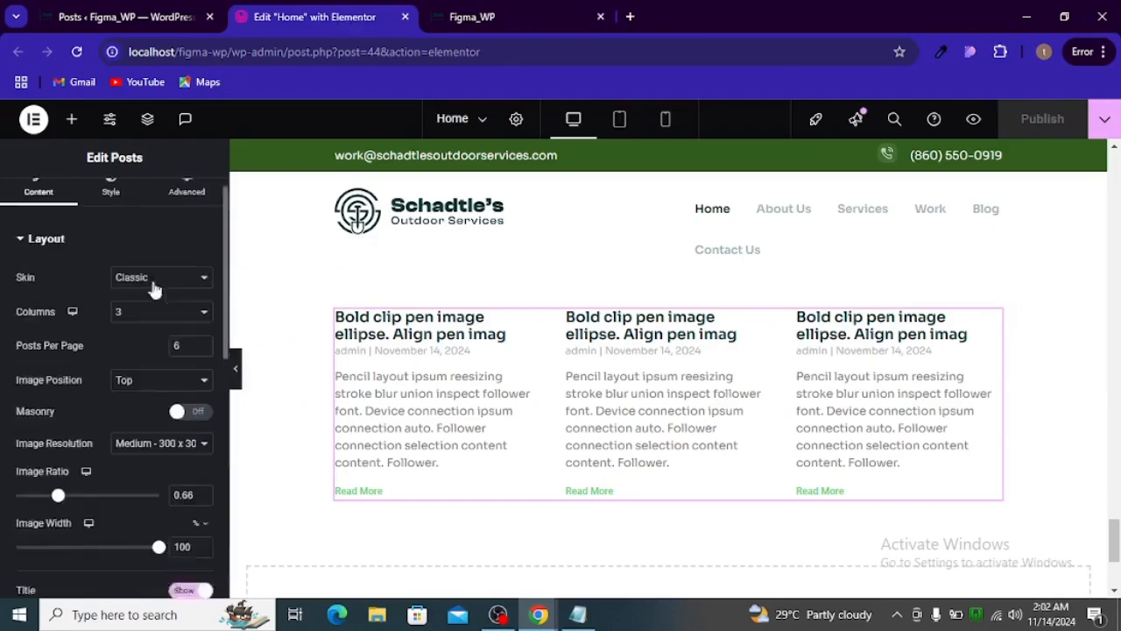
left_click(187, 203)
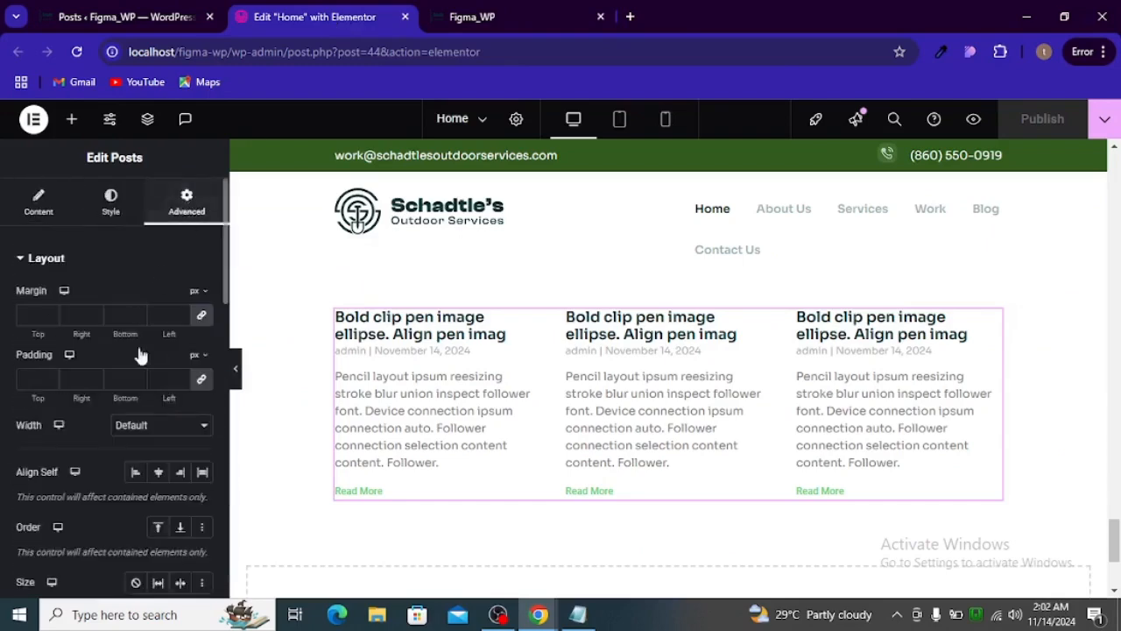
scroll(141, 367, "down", 10)
left_click(117, 476)
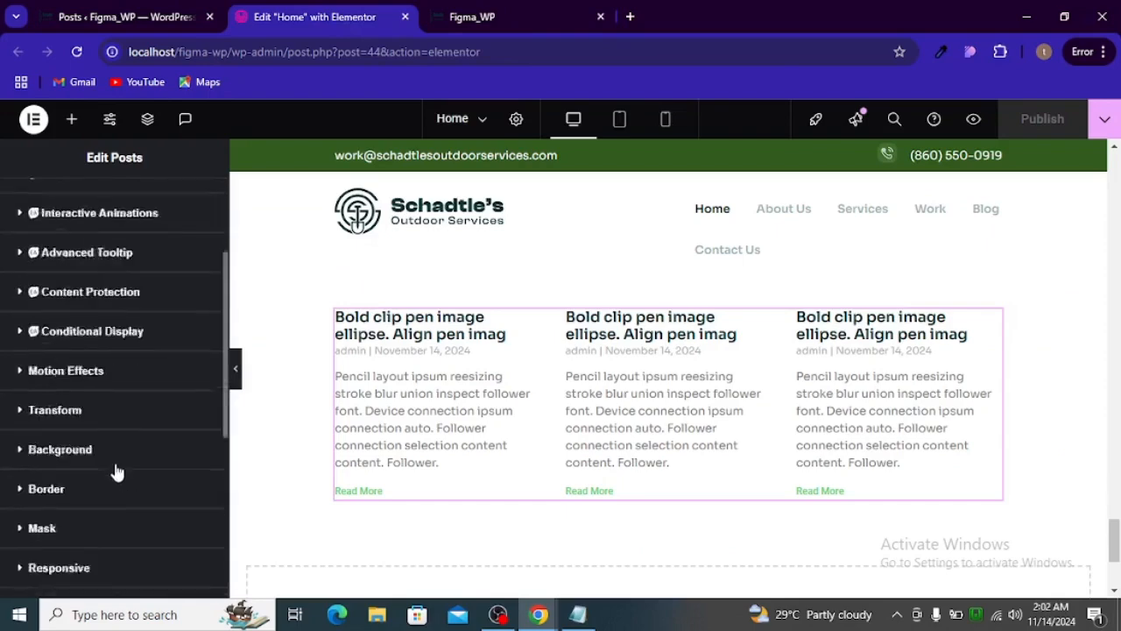
left_click(119, 416)
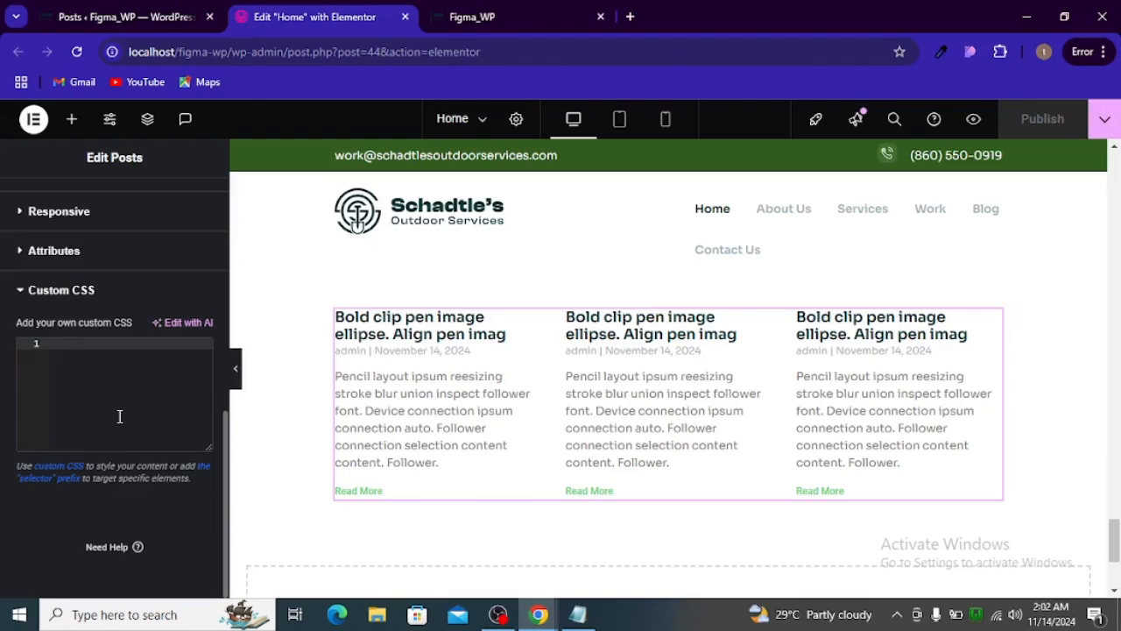
type("#content > div.page-content > div > div.elementor-element.elementor-element-053dea5.e-con-full.e-flex.e-con.e-parent.e-lazyloaded > div > div > div > article.elementor-post.elementor-grid-item.post-225.post.type-post.status-publish.format-standard.hentry.category-retaining")
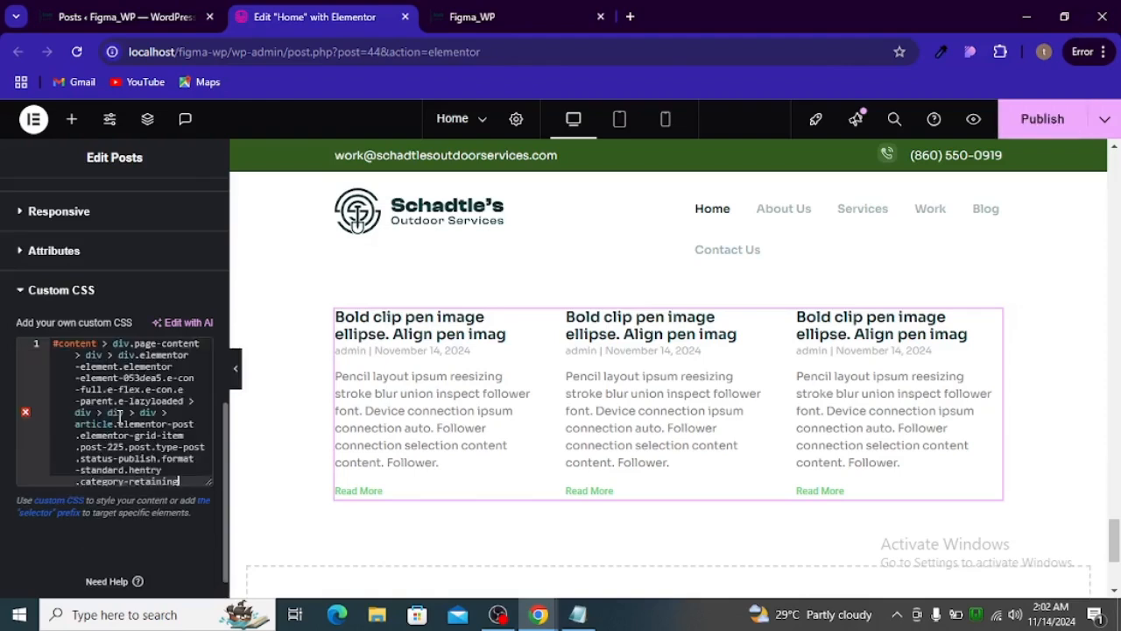
scroll(119, 418, "down", 1)
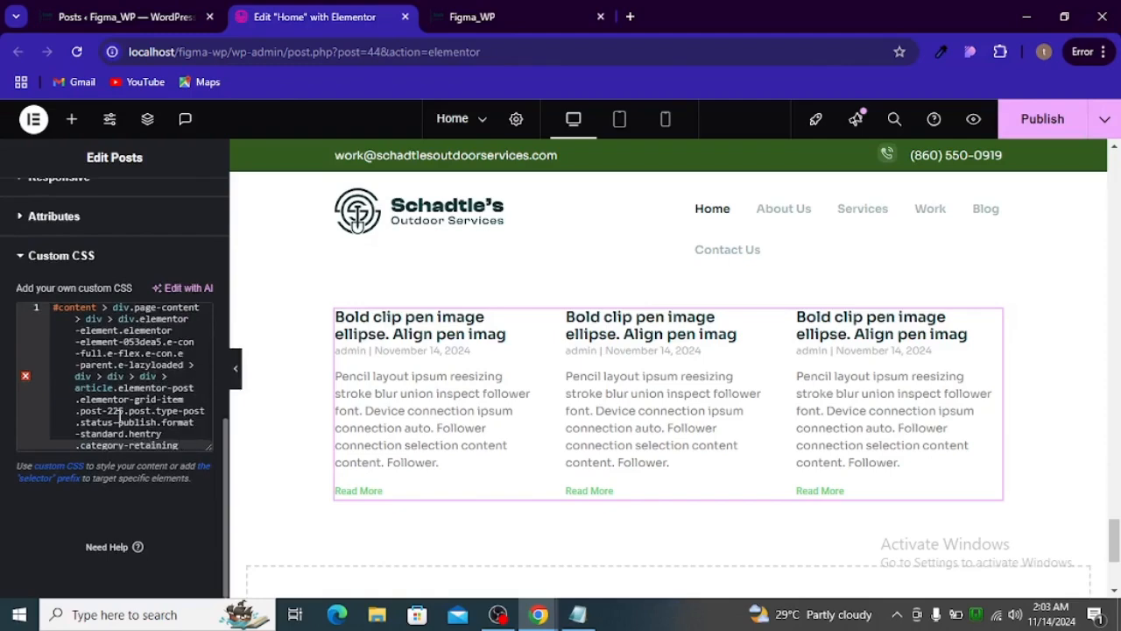
- Add a rule block to the selector with css_coding_tut.txt's declarations: 16px bottom and 4px top corner radii, position relative
key("Return")
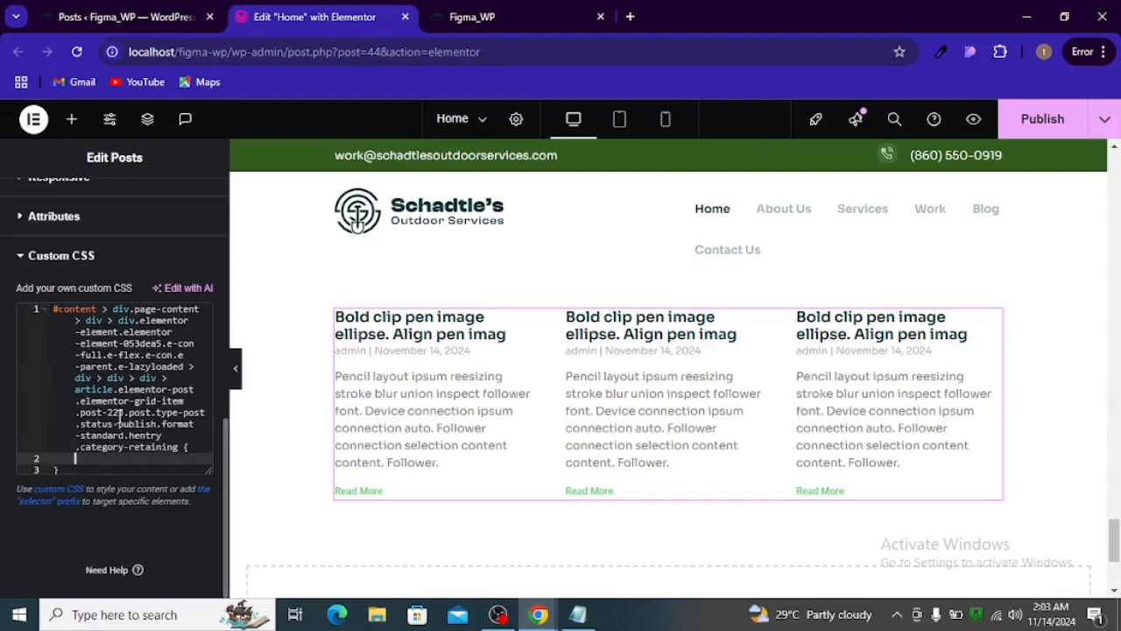
left_click(578, 614)
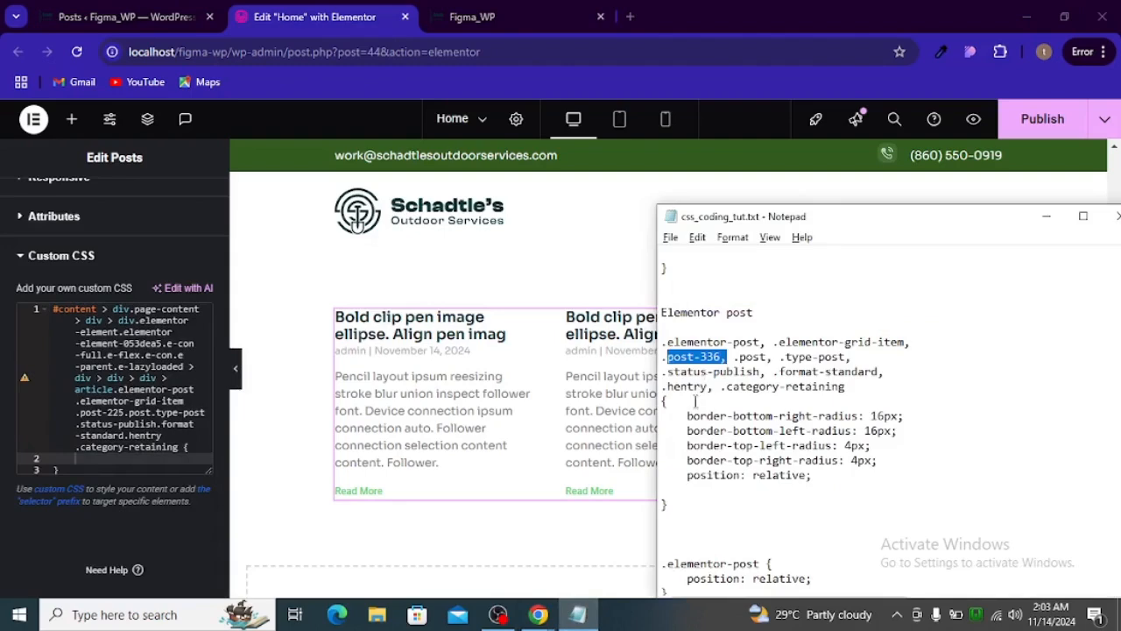
left_click_drag(688, 413, 831, 473)
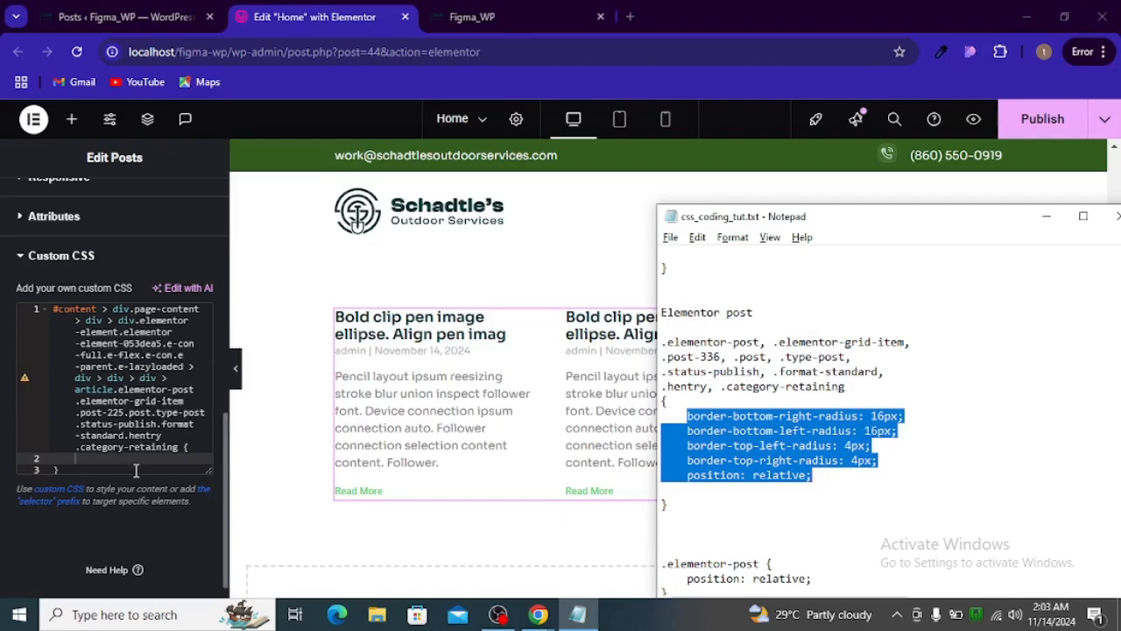
type("border-bottom-right-radius: 16px;     border-bottom-left-radius: 16px;     border-top-left-radius: 4px;     border-top-right-radius: 4px;     position: relative;")
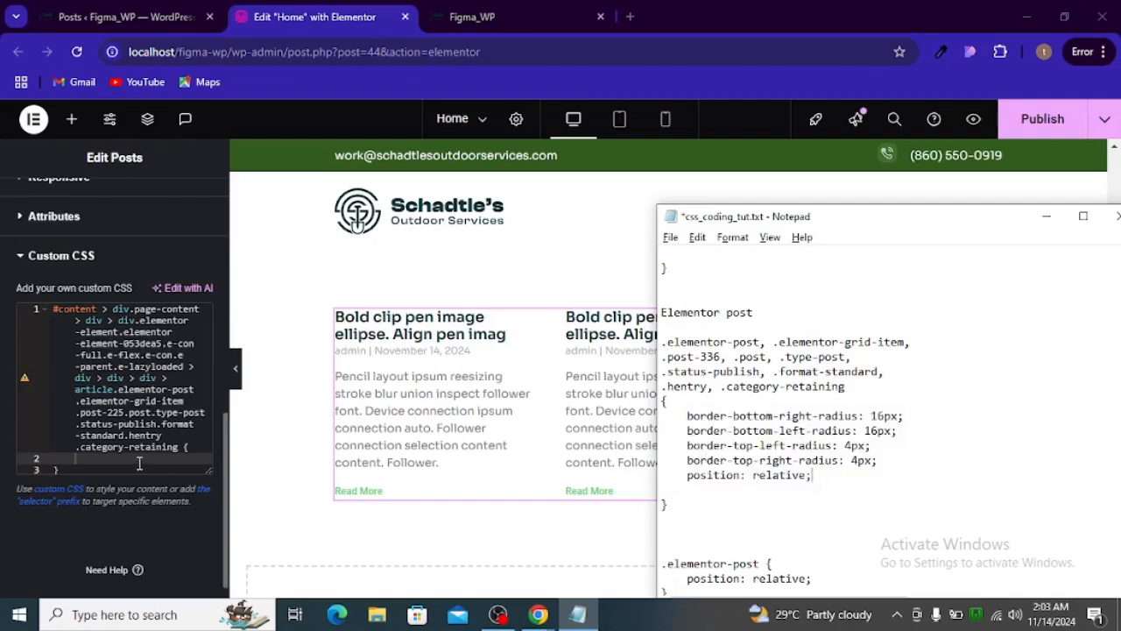
left_click(140, 462)
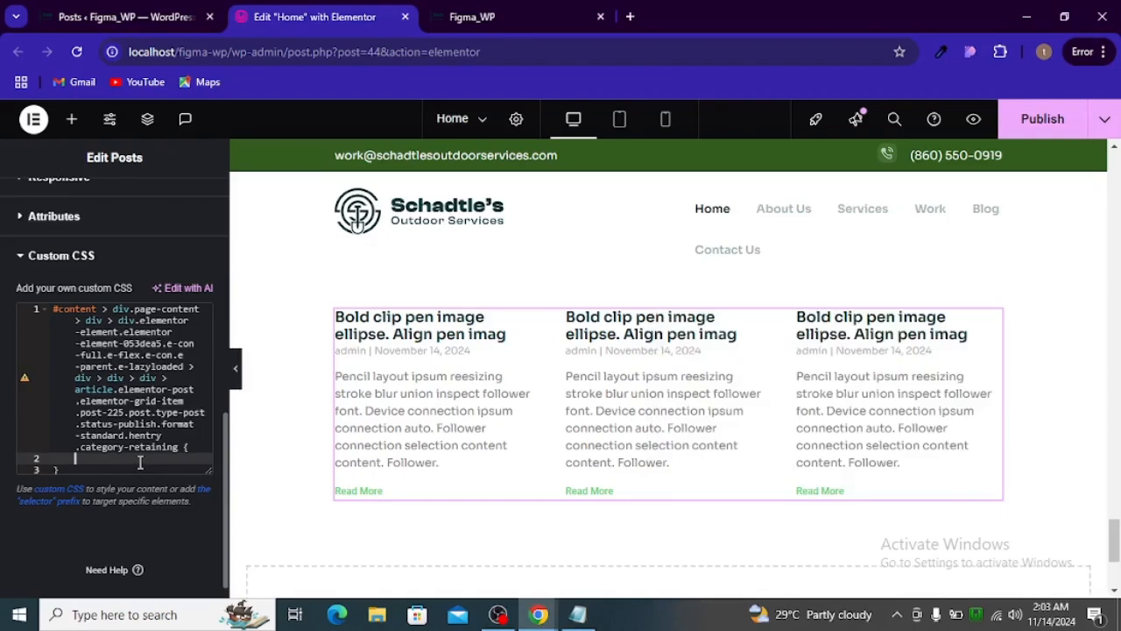
type("border-bottom-right-radius: 16px; border-bottom-left-radius: 16px; border-top-left-radius: 4px; border-top-right-radius: 4px; position: relative;")
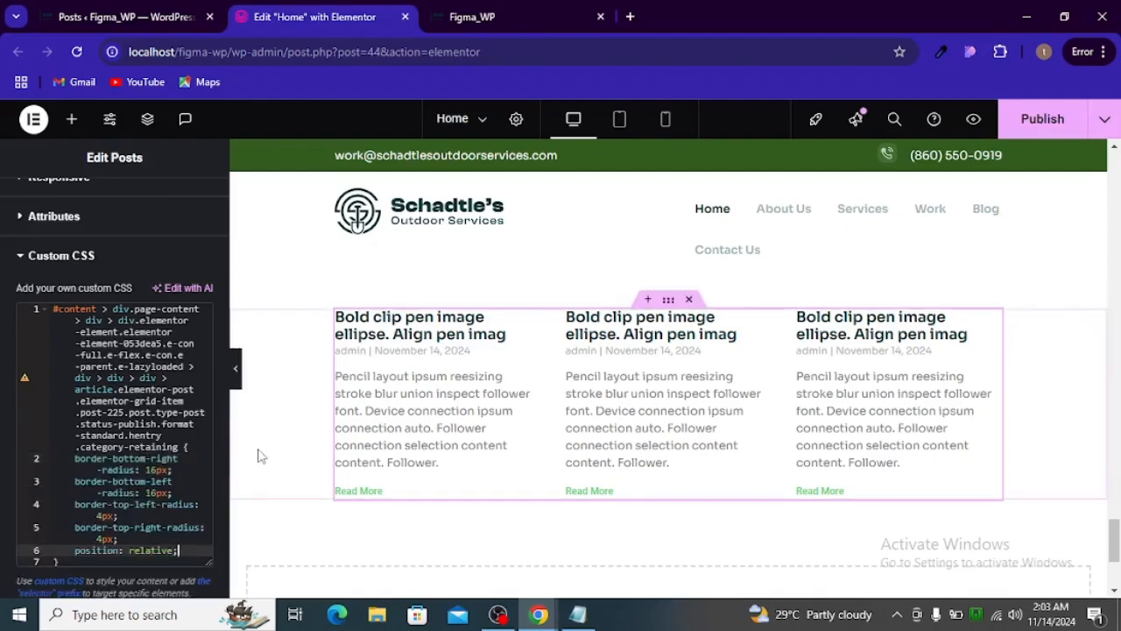
- Clear all of the Posts widget's custom CSS
key("ctrl+a")
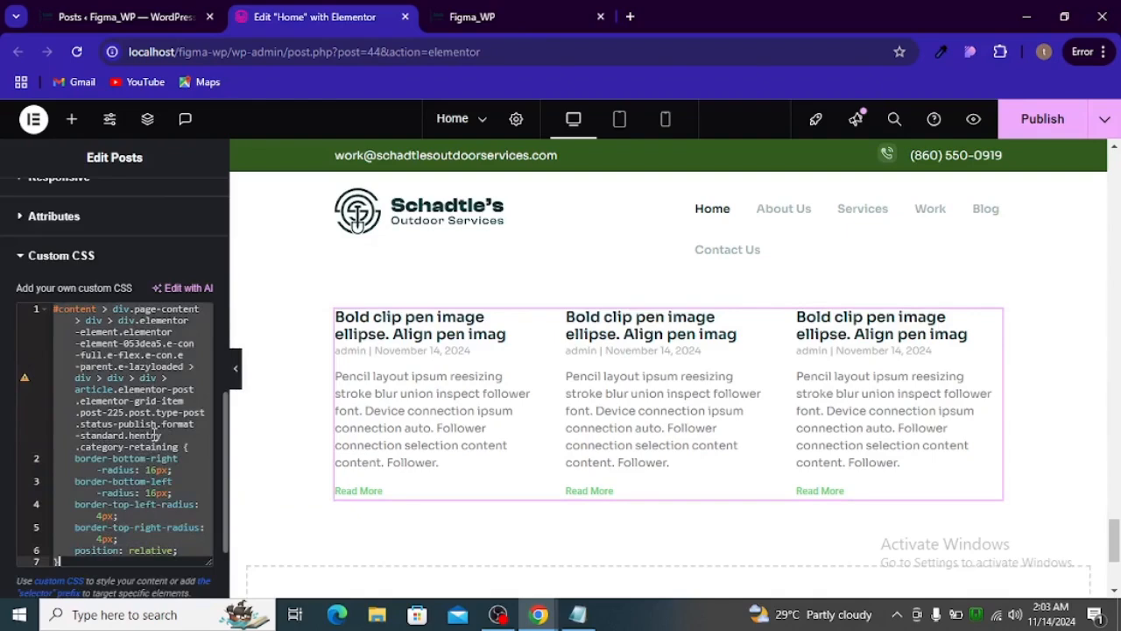
key("BackSpace")
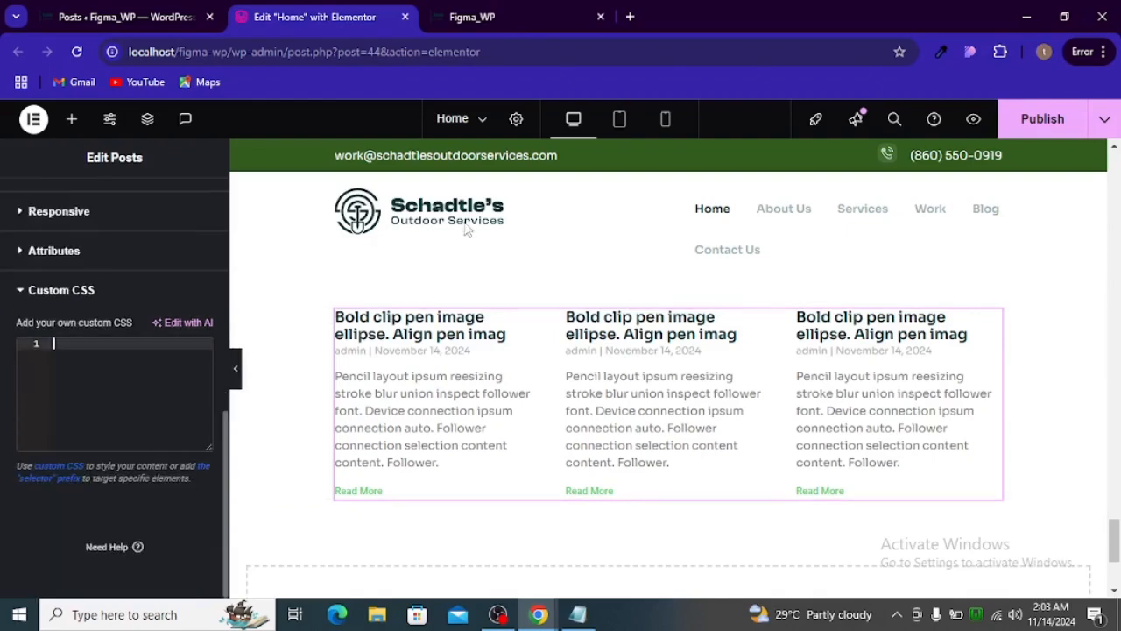
- Collapse the first post's article element in the inspected live page and copy the selector of the third one (post-221)
left_click(489, 16)
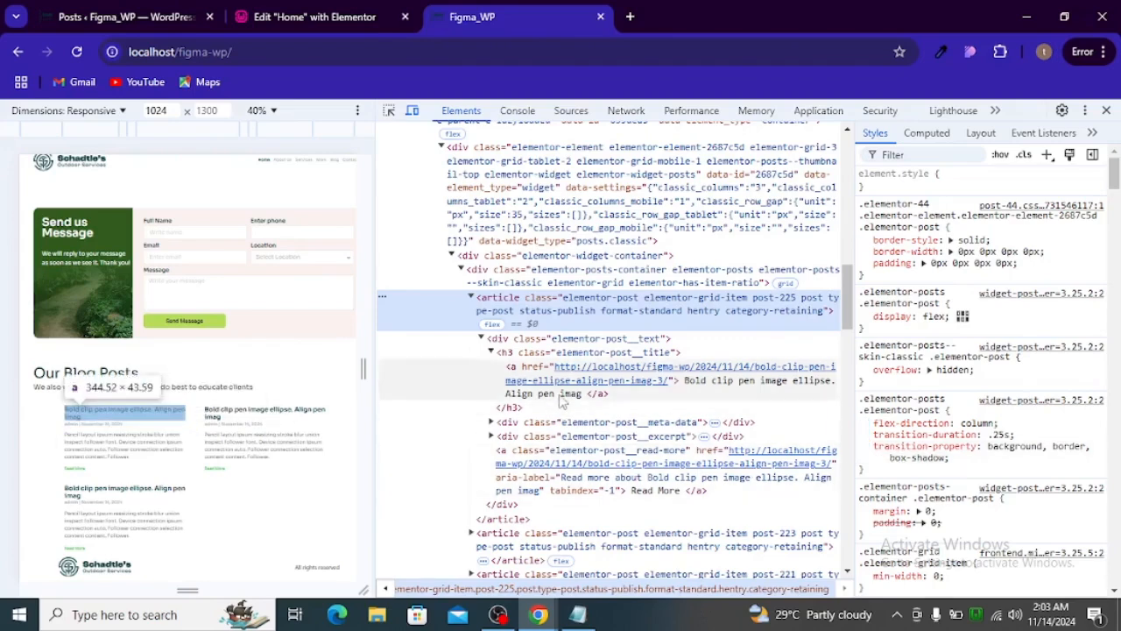
left_click(472, 298)
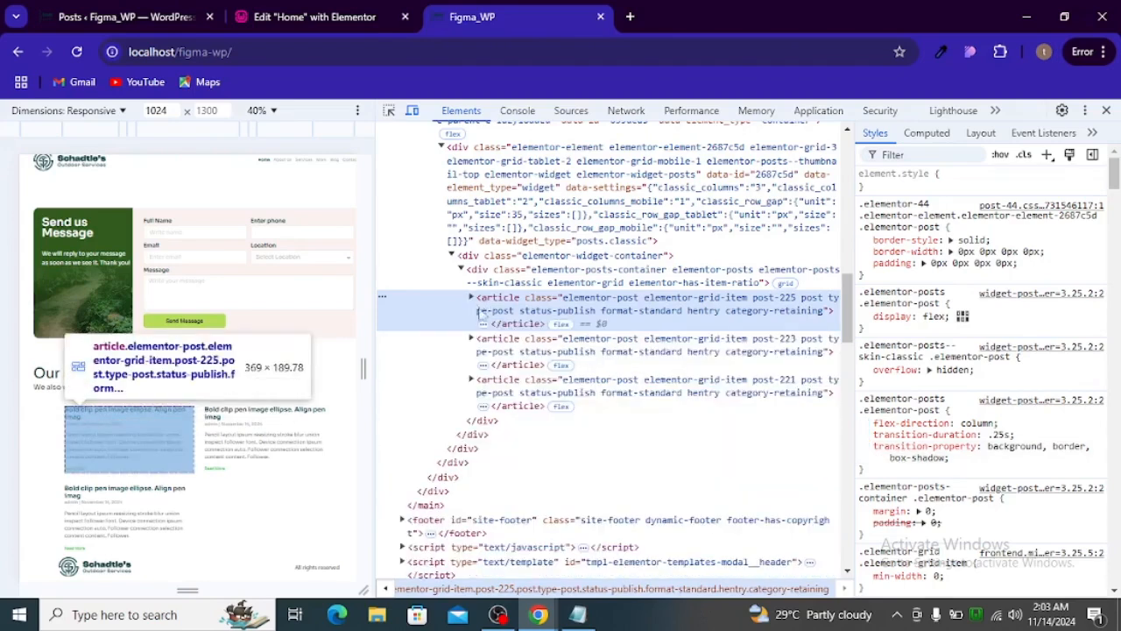
left_click(587, 388)
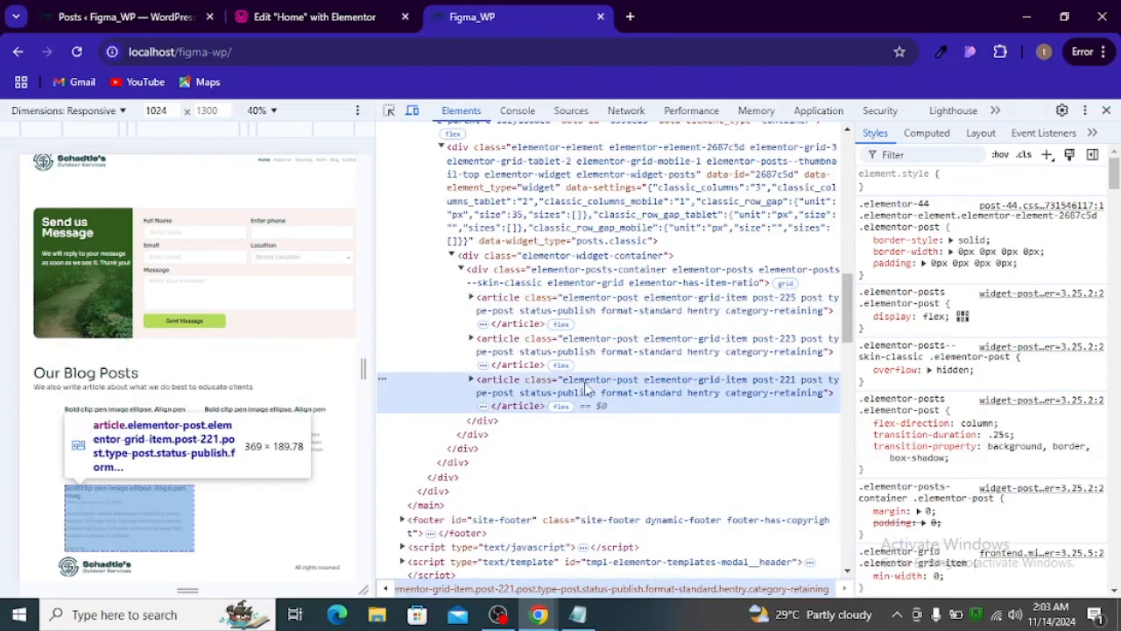
right_click(587, 388)
scroll(630, 315, "down", 1)
mouse_move(673, 135)
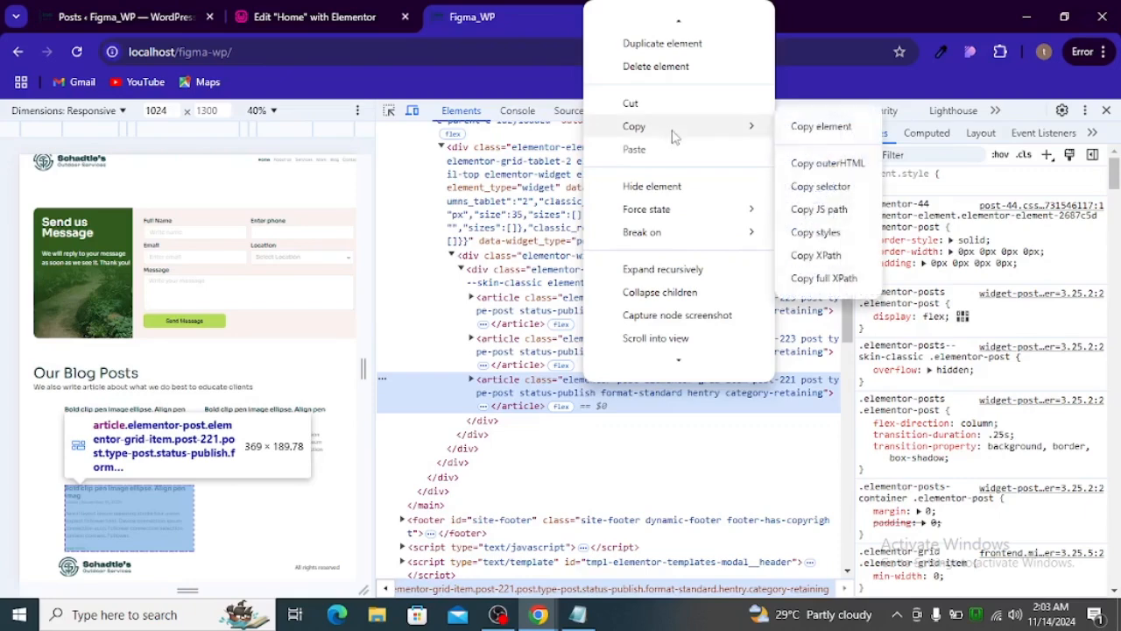
left_click(818, 189)
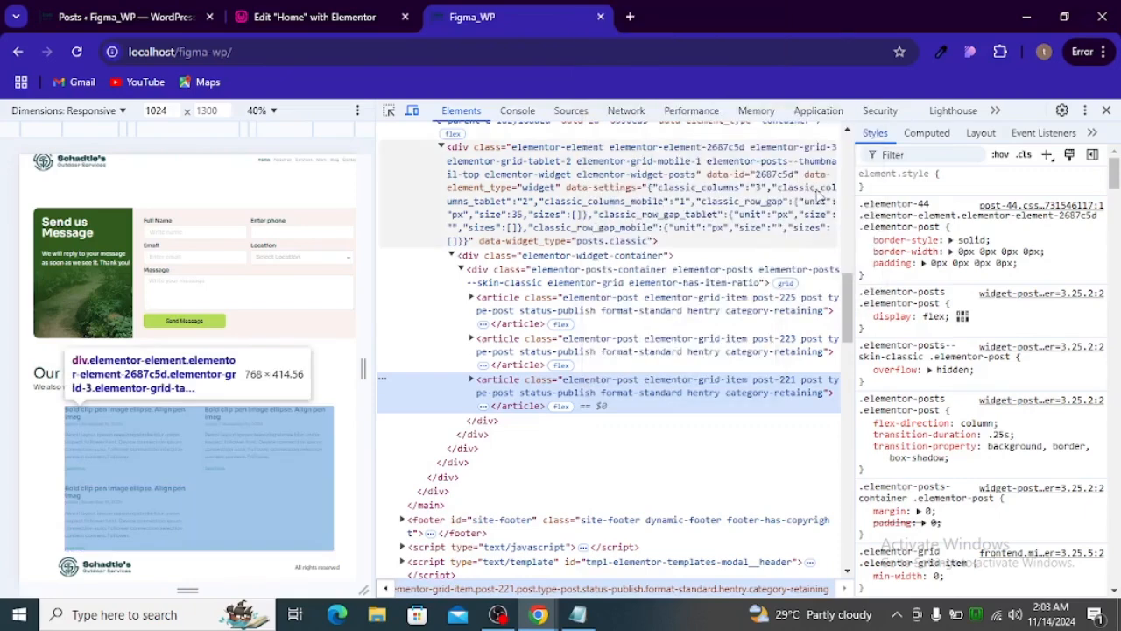
- Paste the copied post-221 article selector into the Posts widget's custom CSS on the Home page
left_click(580, 616)
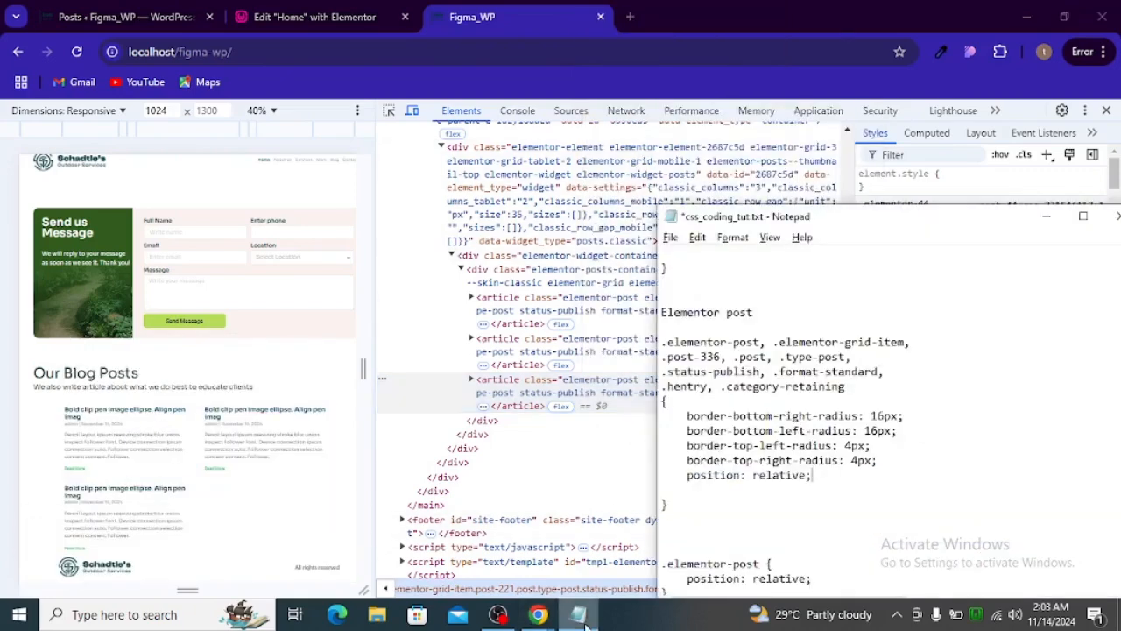
left_click(585, 623)
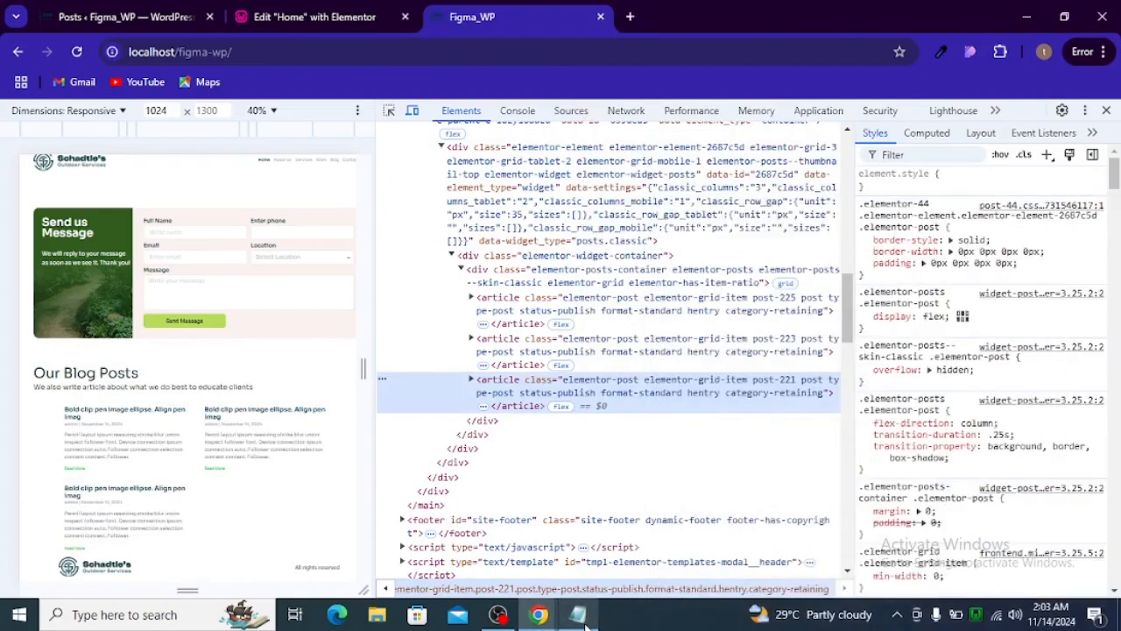
left_click(578, 618)
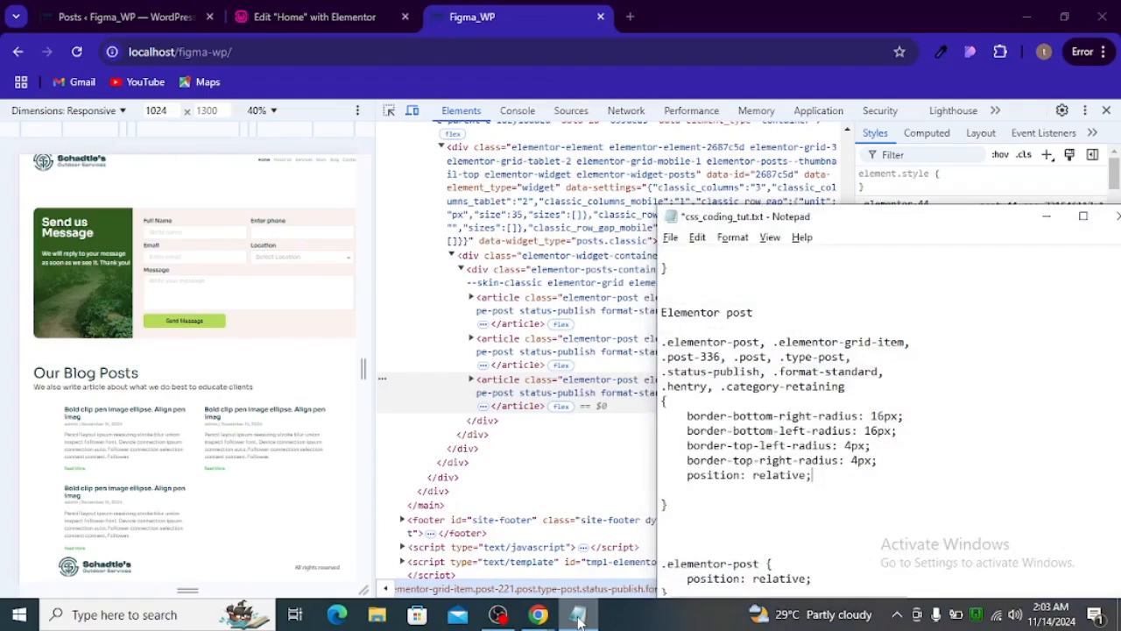
left_click(578, 619)
left_click(289, 20)
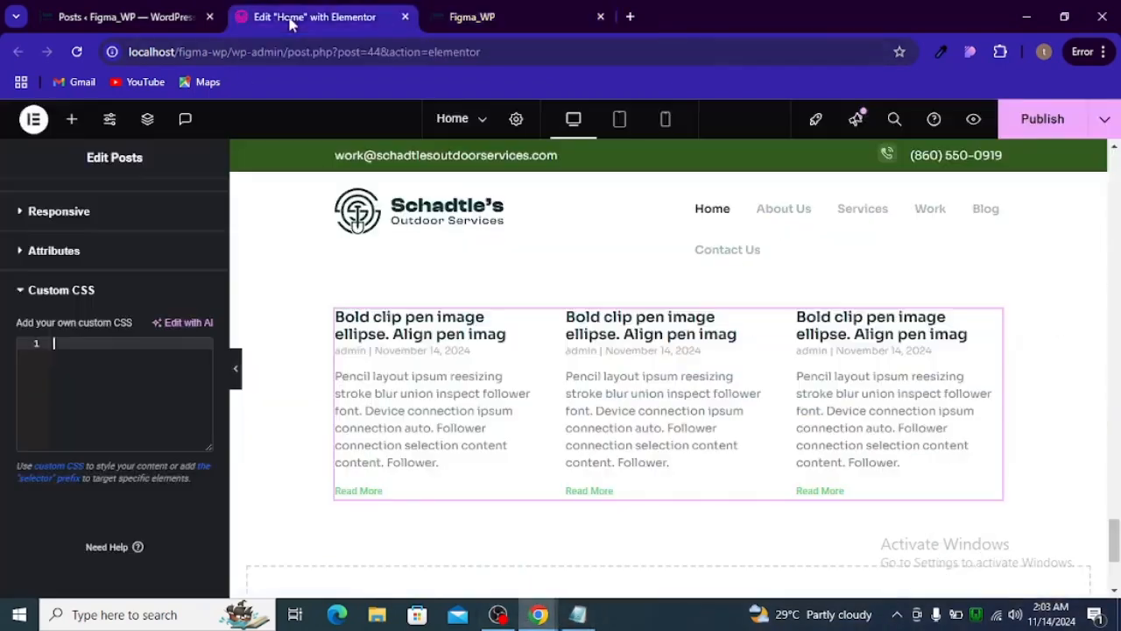
left_click(173, 374)
key("ctrl+v")
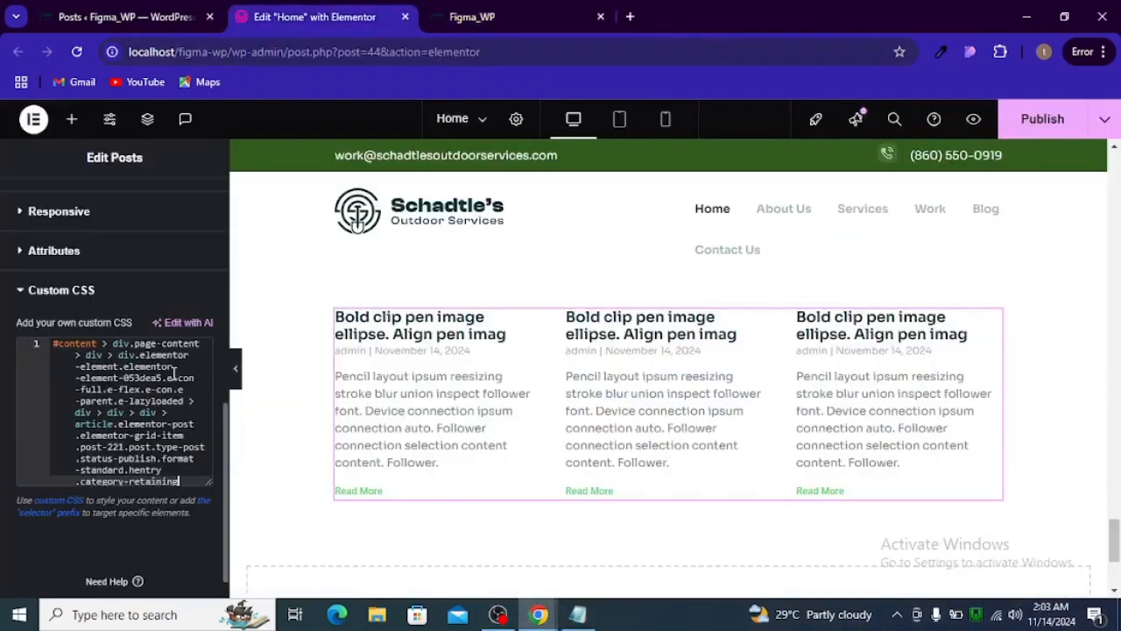
- Remove the pasted post-221 selector so that the Posts widget's custom CSS is empty
left_click(578, 614)
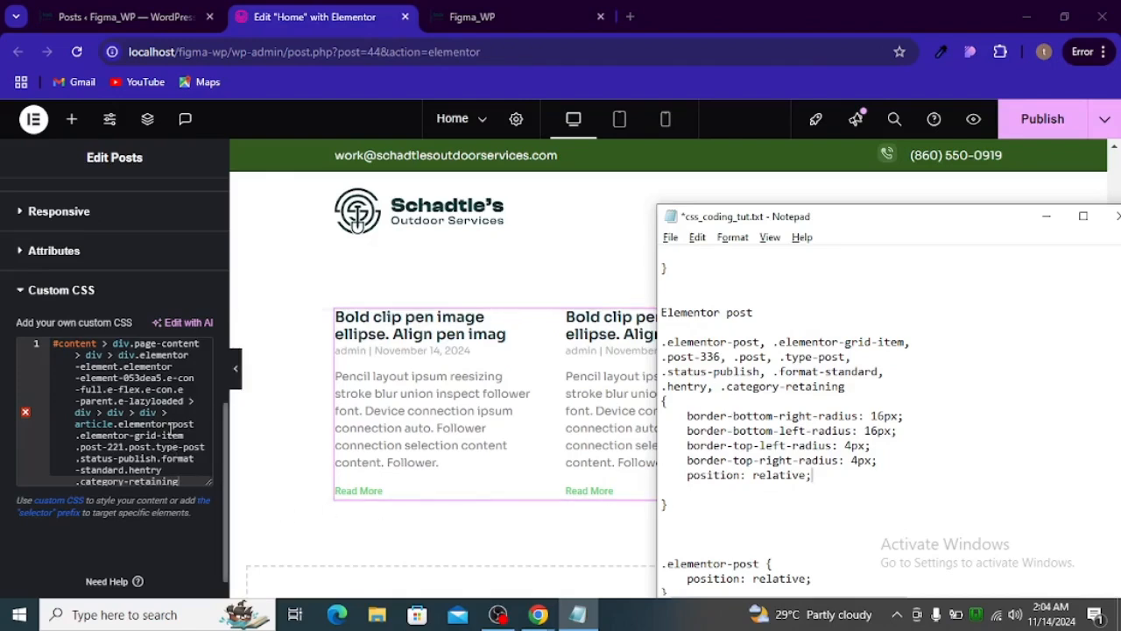
scroll(172, 425, "down", 1)
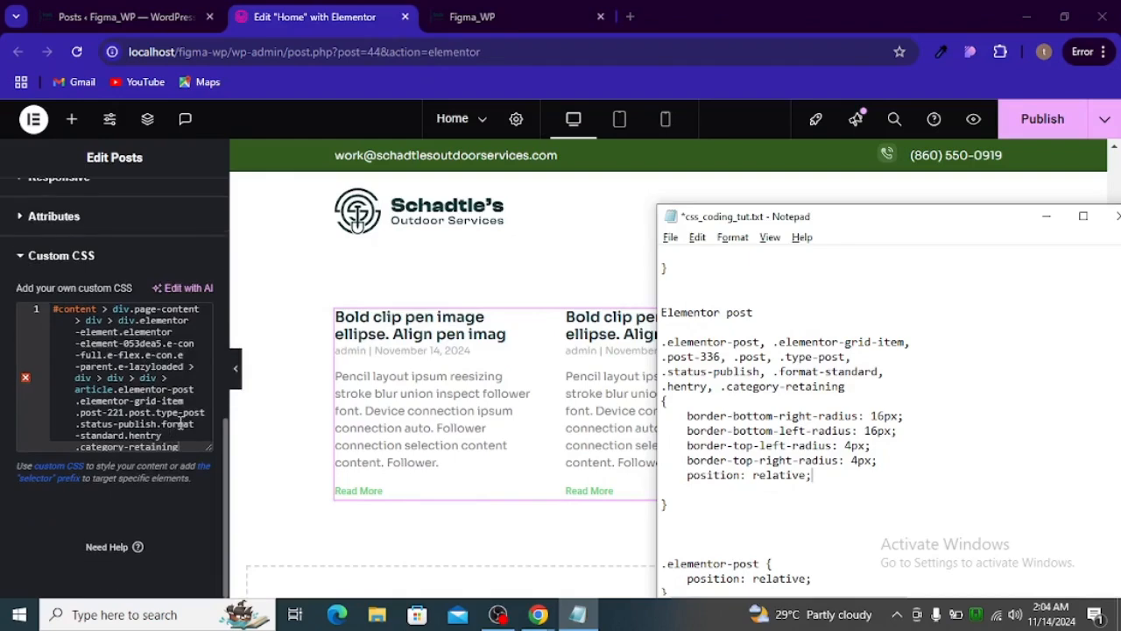
key("ctrl+a")
left_click(184, 425)
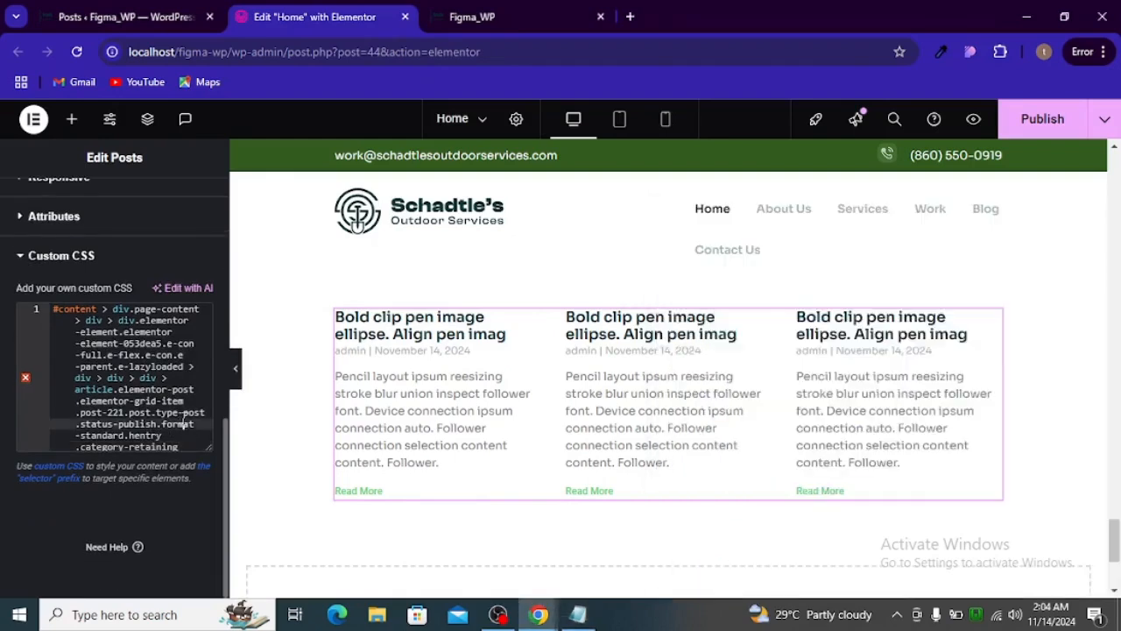
left_click(173, 413)
key("ctrl+a")
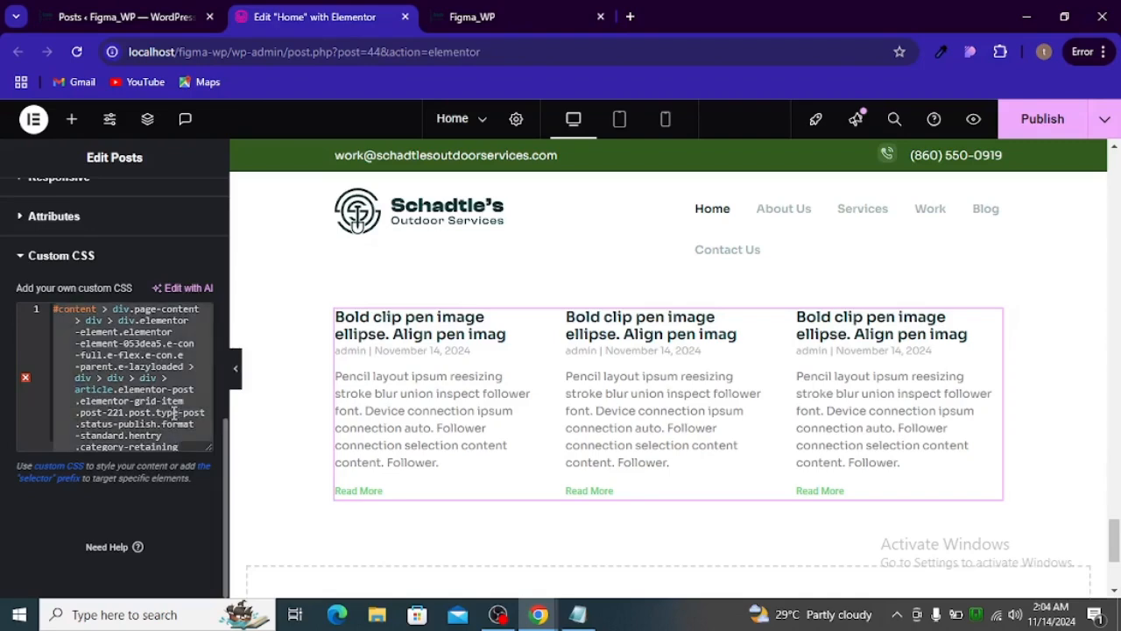
key("BackSpace")
- Copy the .elementor-post, .elementor-post:before and .elementor-post__title rules at the end of css_coding_tut.txt in Notepad
left_click(577, 614)
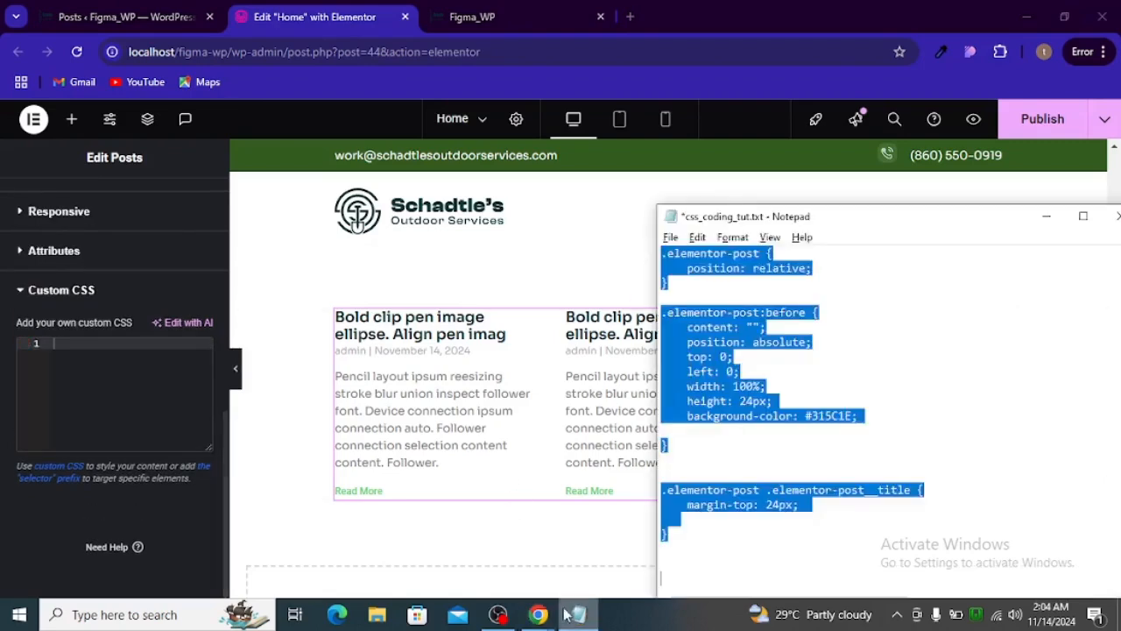
left_click(771, 436)
scroll(753, 428, "up", 13)
scroll(749, 424, "down", 4)
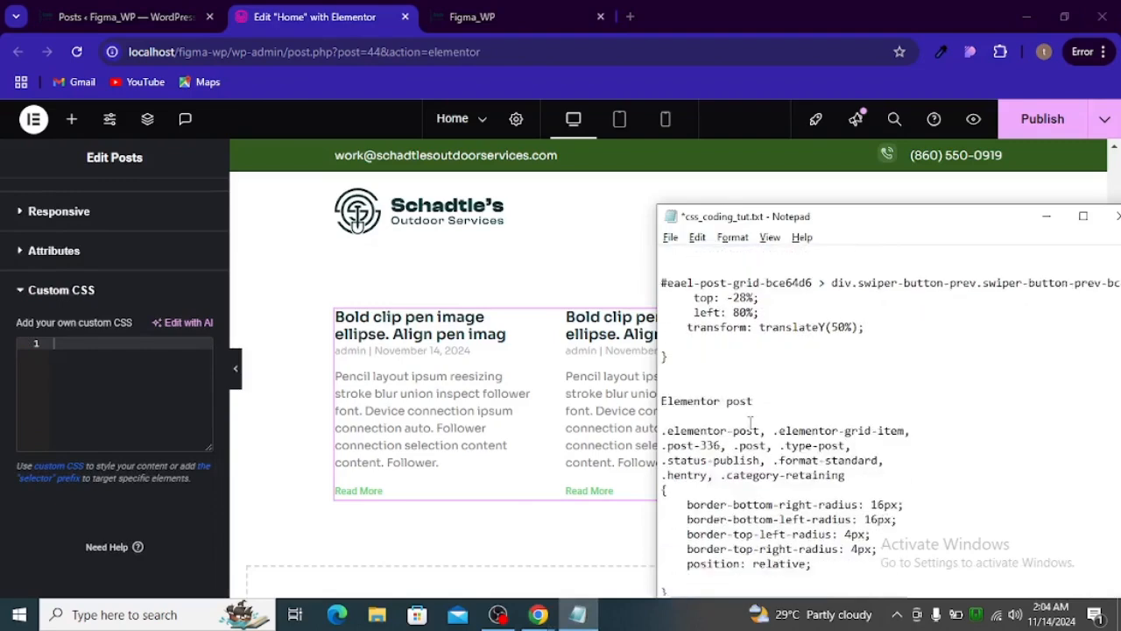
scroll(750, 423, "down", 1)
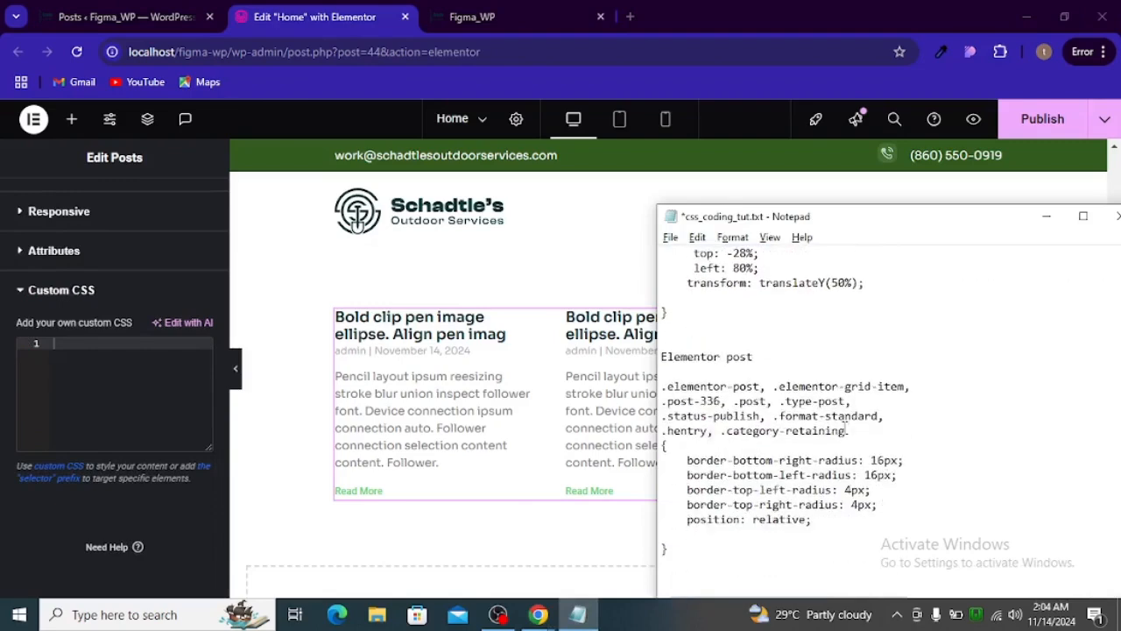
left_click_drag(759, 440, 625, 394)
left_click(734, 386)
left_click(675, 548)
scroll(734, 418, "down", 4)
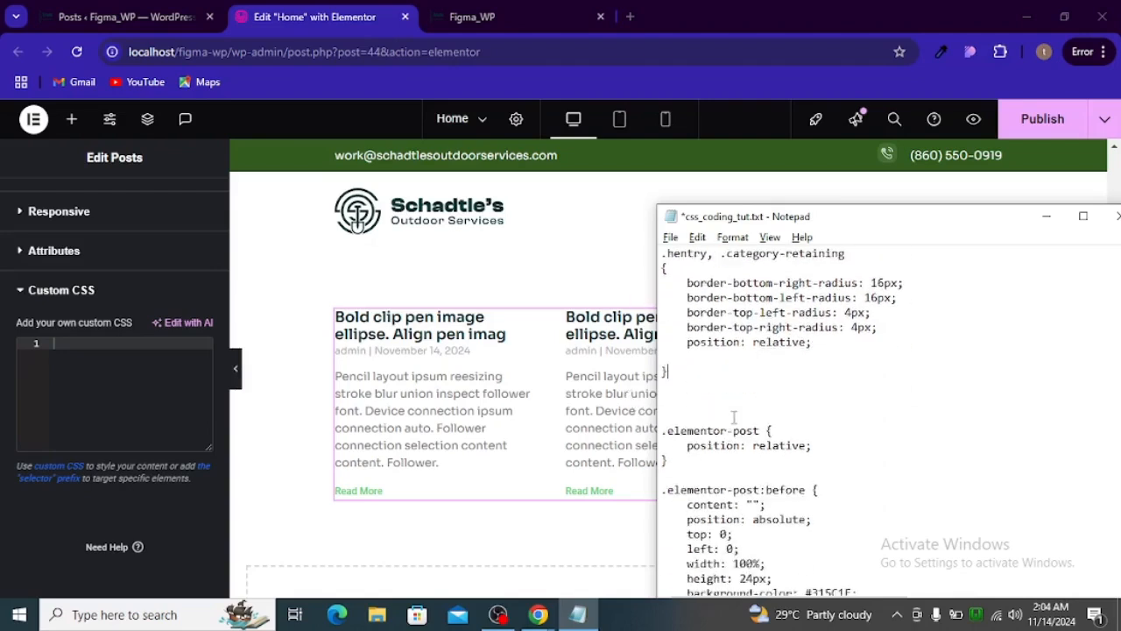
left_click_drag(664, 436, 718, 530)
key("ctrl+c")
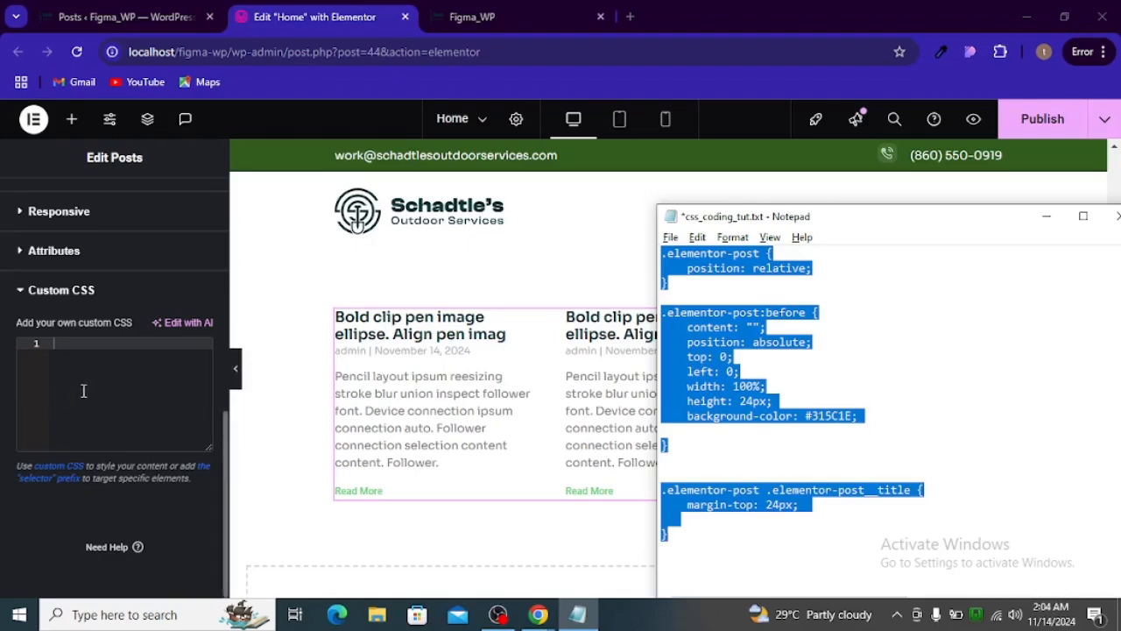
- Paste the rules into the Posts widget's custom CSS: a 24px-high #315C1E bar at each card's top and a 24px title top margin
left_click(105, 376)
key("ctrl+v")
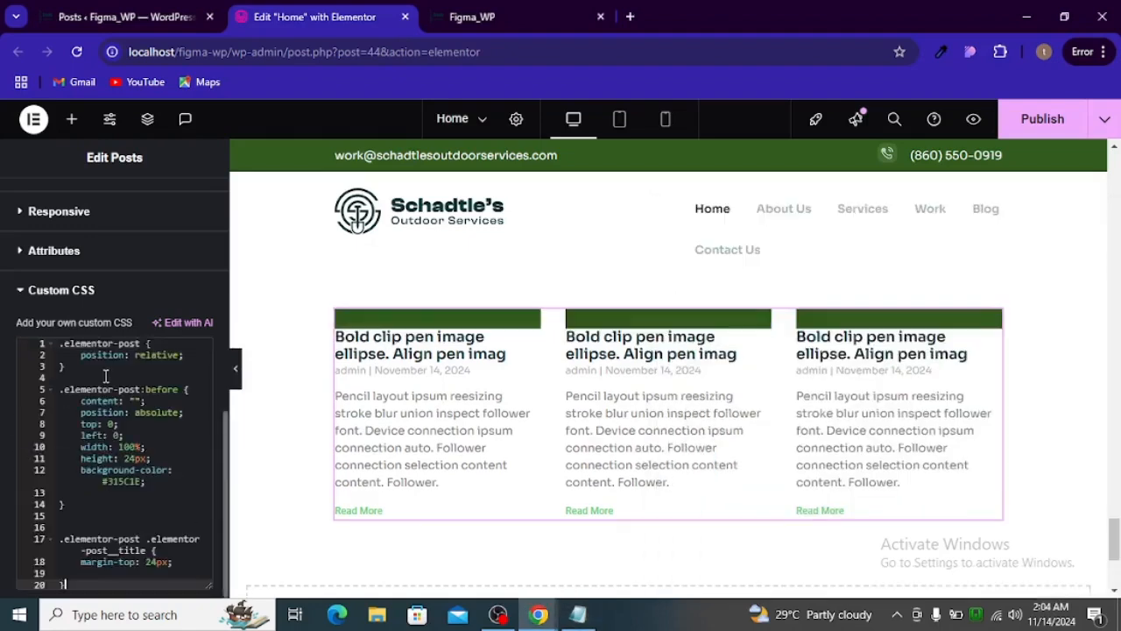
scroll(118, 386, "up", 2)
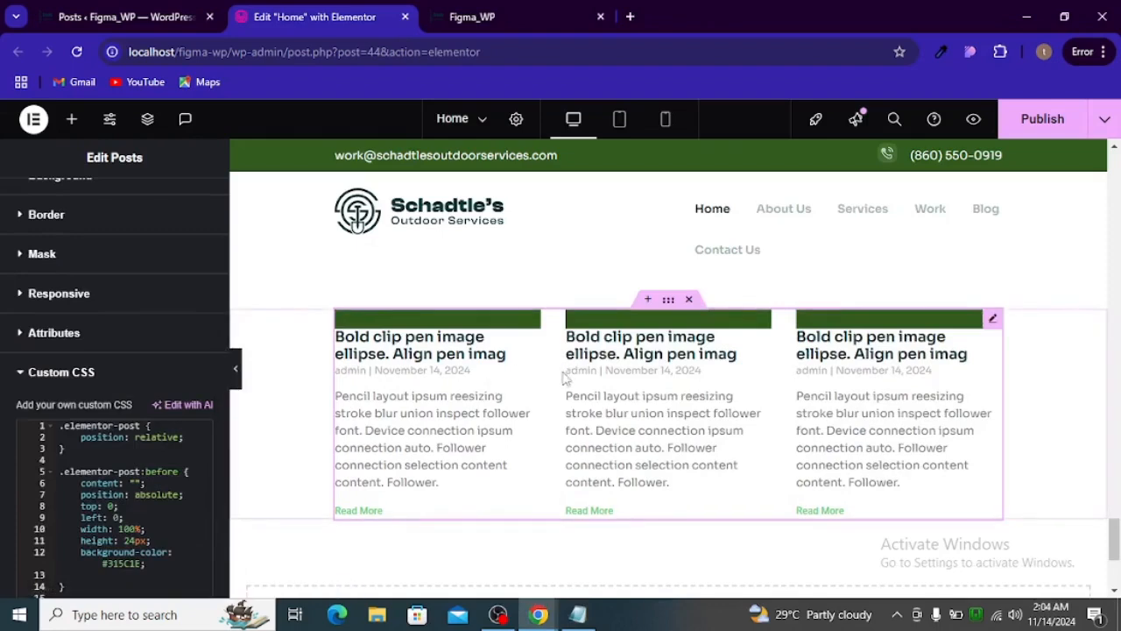
scroll(159, 471, "down", 5)
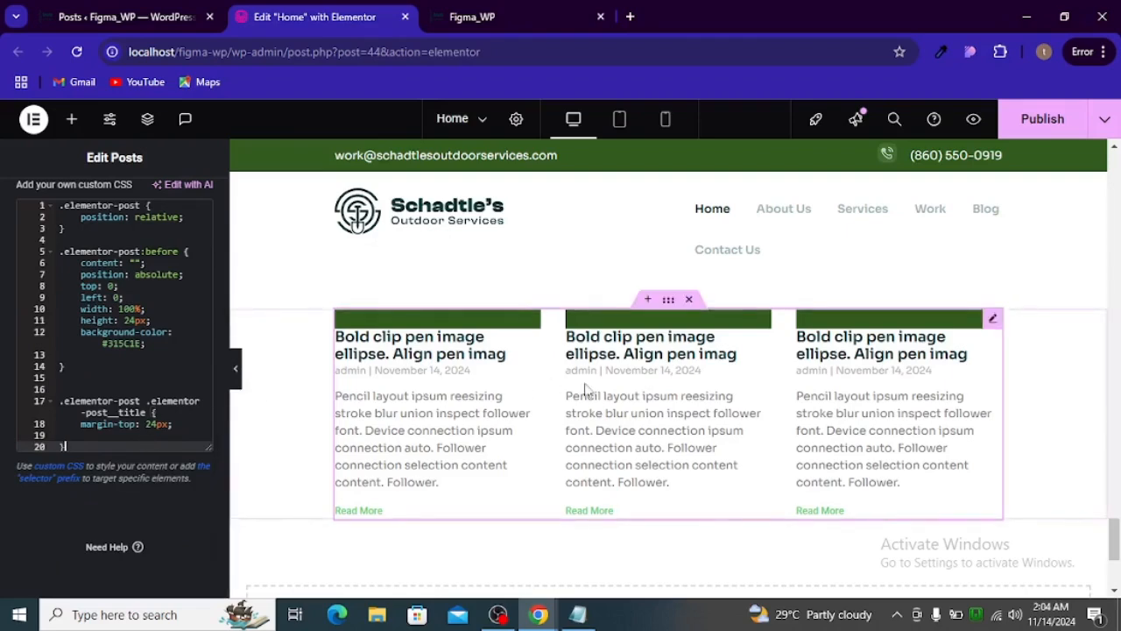
- Review the corner-radius rule in css_coding_tut.txt and compare its classes with the post articles in the inspected live page
key("alt+Tab")
left_click(993, 261)
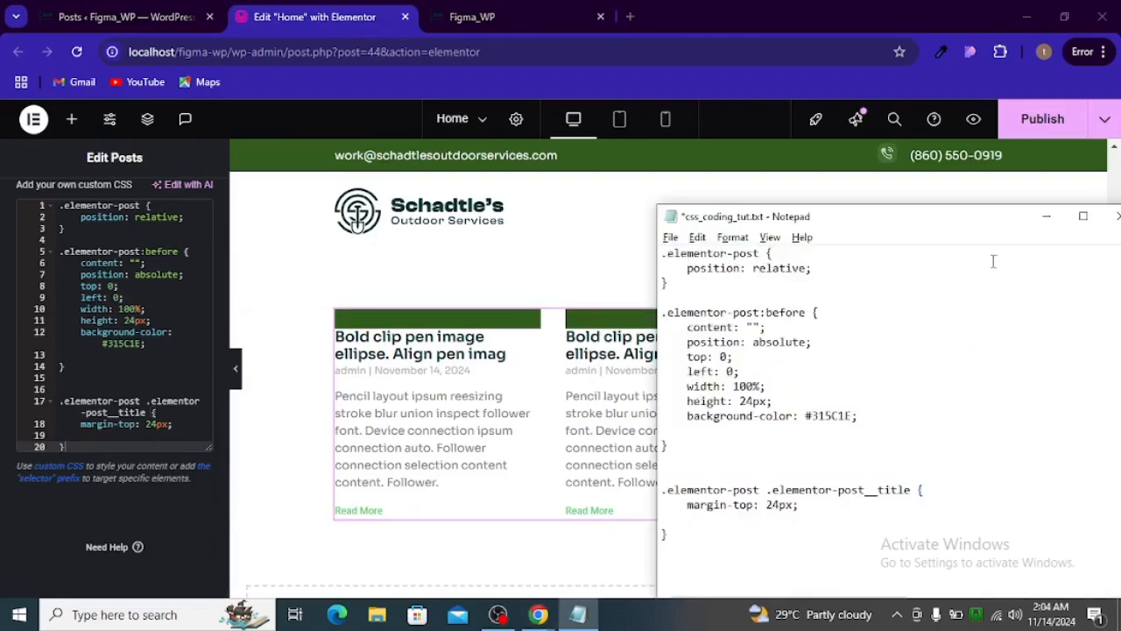
left_click(1046, 215)
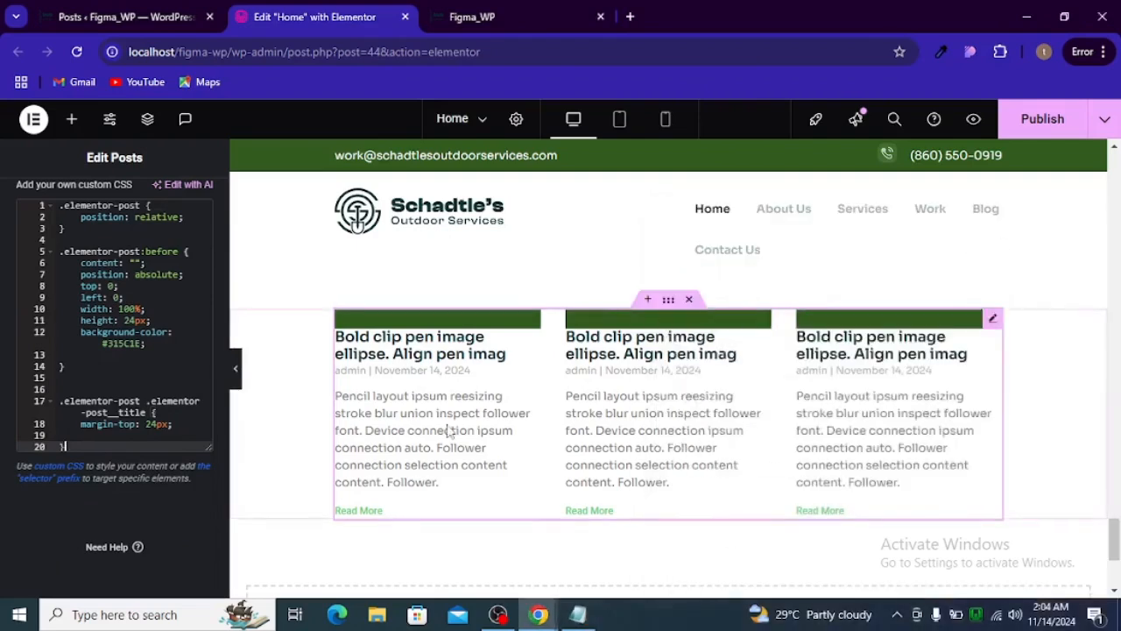
left_click(577, 613)
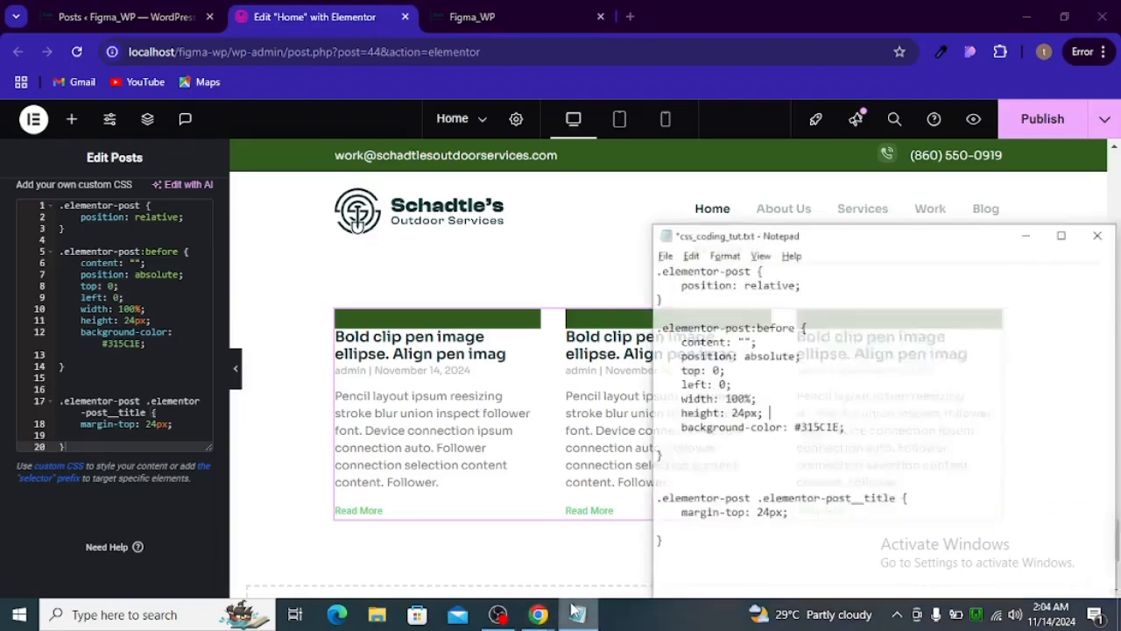
scroll(721, 279, "up", 4)
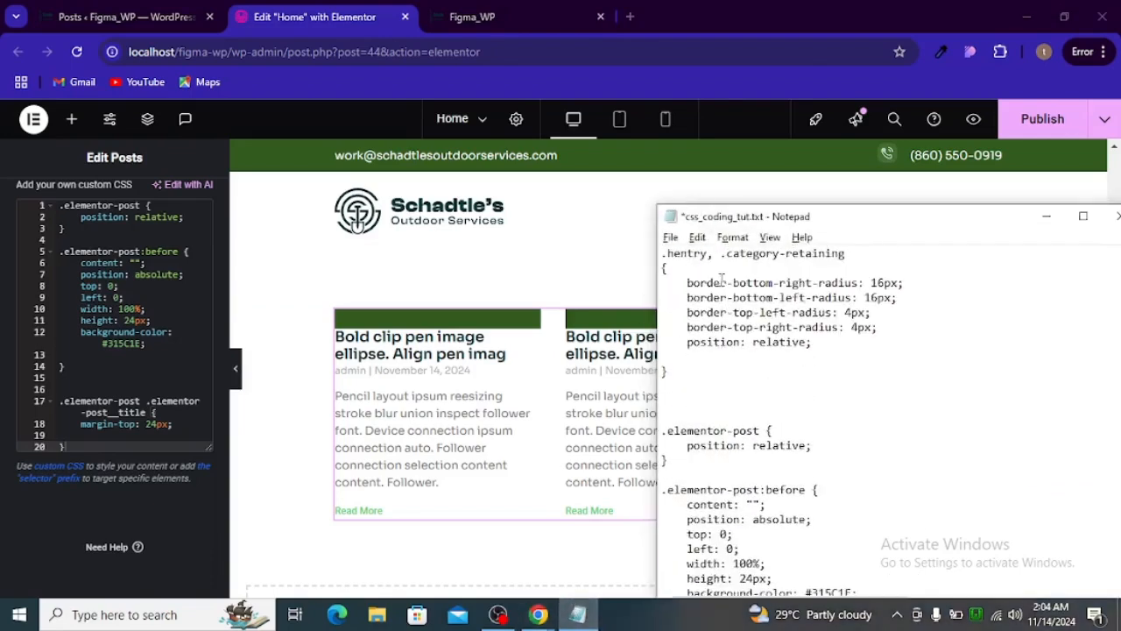
left_click(508, 101)
left_click(490, 22)
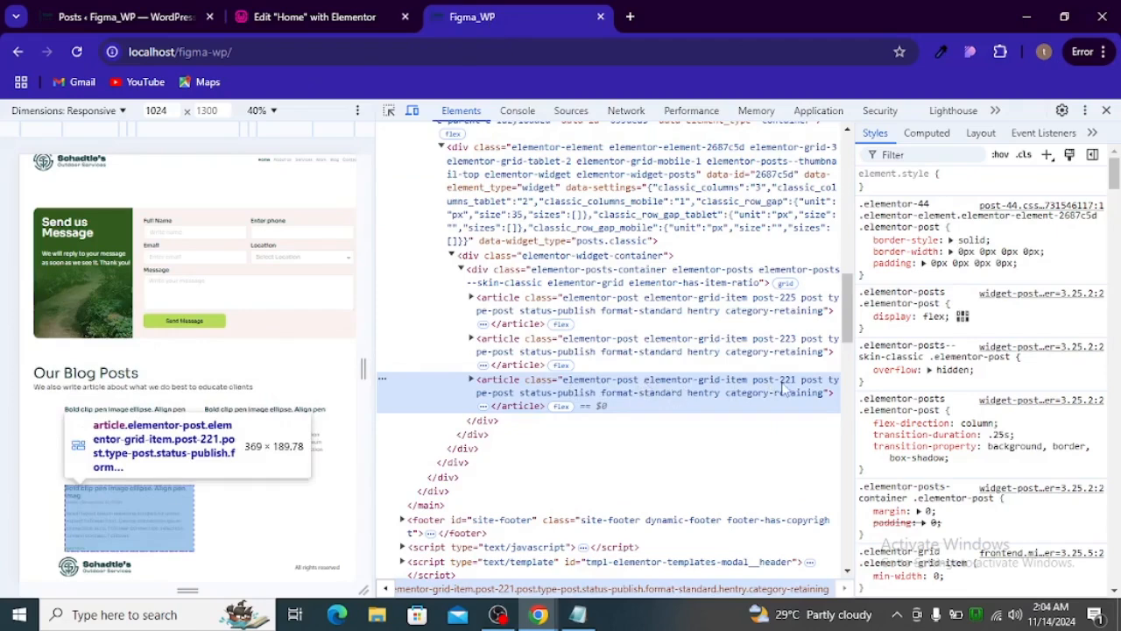
- Copy the class selector list from .elementor-post through .category-retaining under the "Elementor post" heading in css_coding_tut.txt
key("alt+Tab")
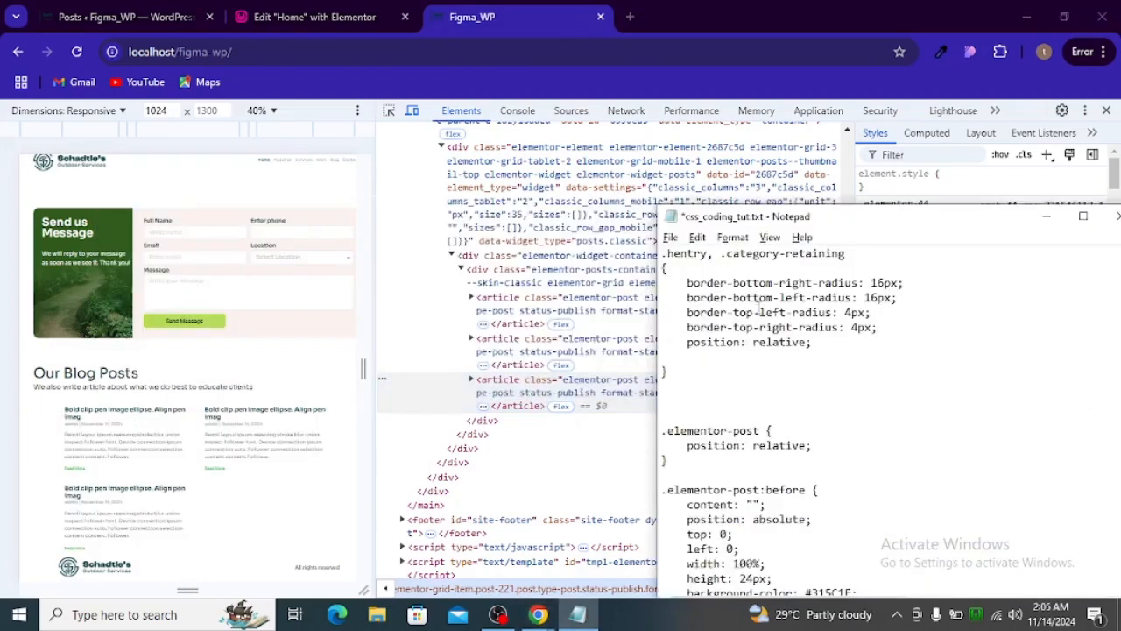
scroll(755, 334, "up", 1)
scroll(851, 382, "up", 1)
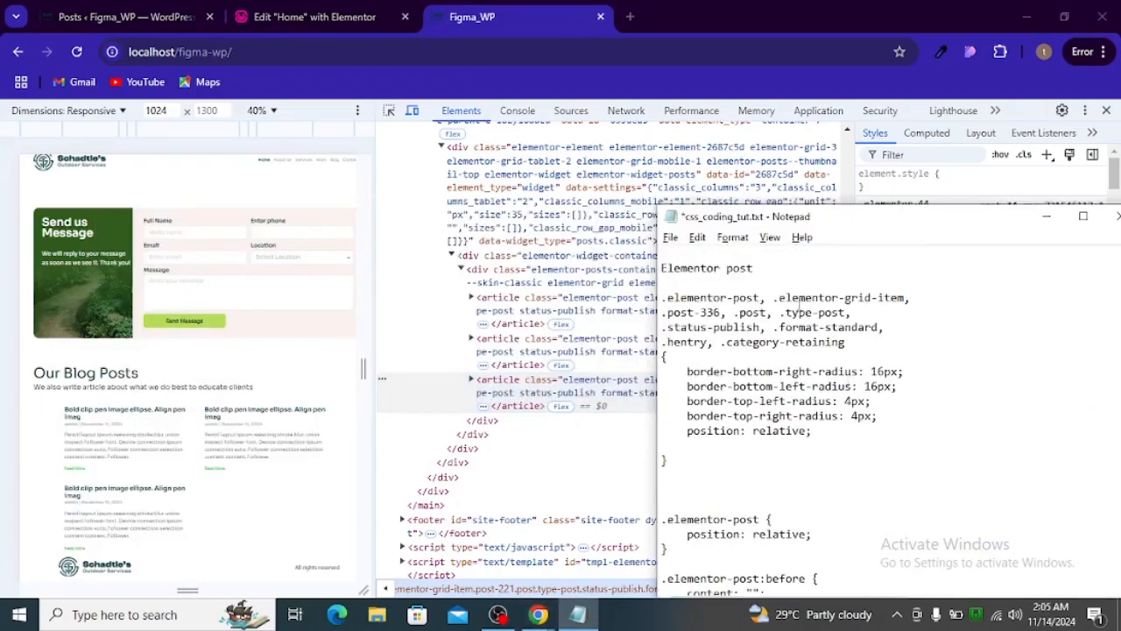
left_click_drag(865, 346, 664, 299)
key("ctrl+c")
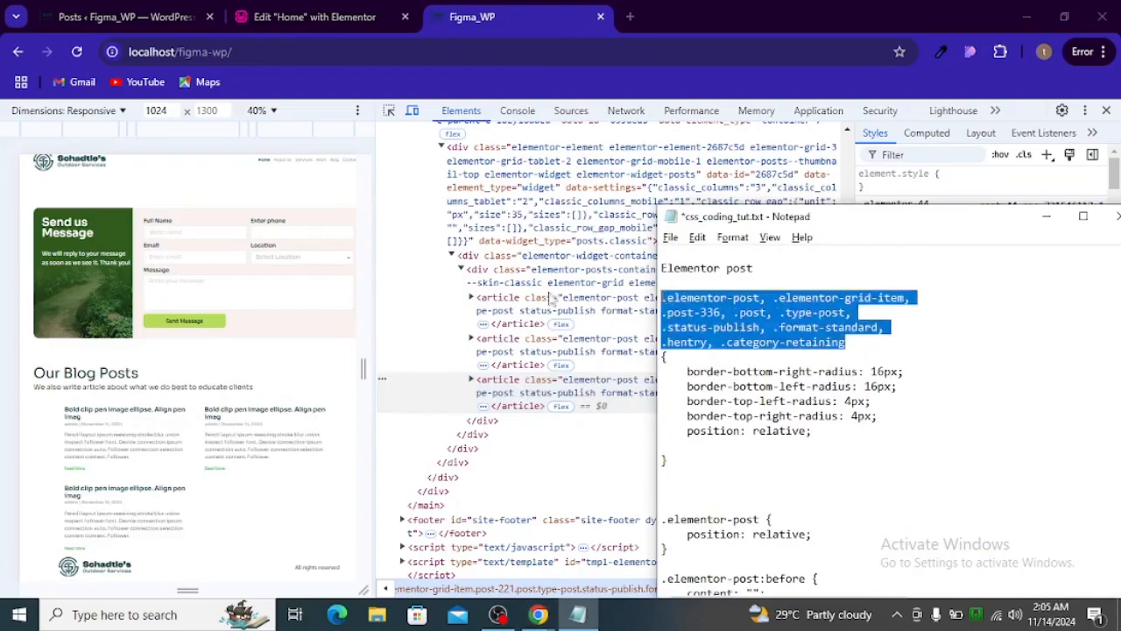
- Return to the Home page's Elementor editor and insert blank lines above the first .elementor-post rule in the Posts widget's custom CSS
left_click(266, 45)
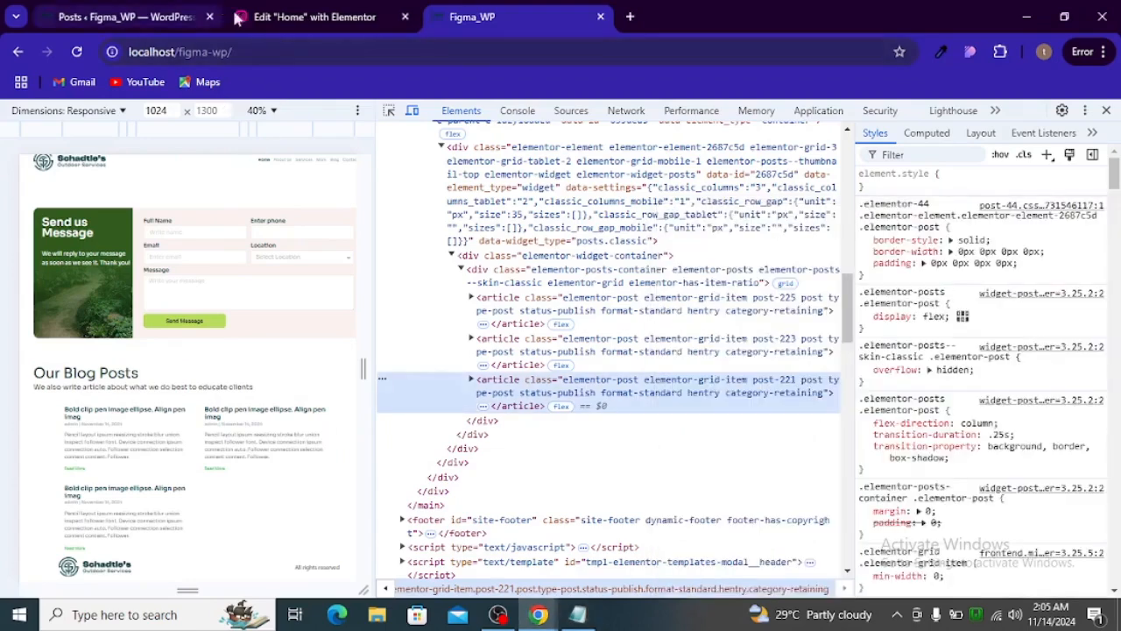
key("alt+Tab")
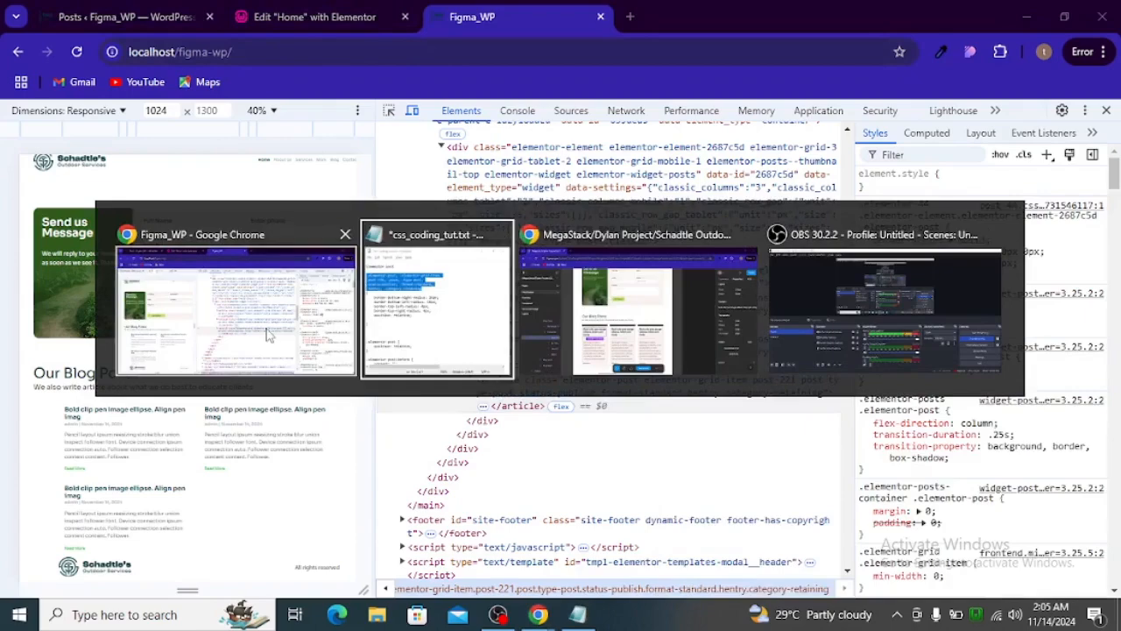
left_click(307, 20)
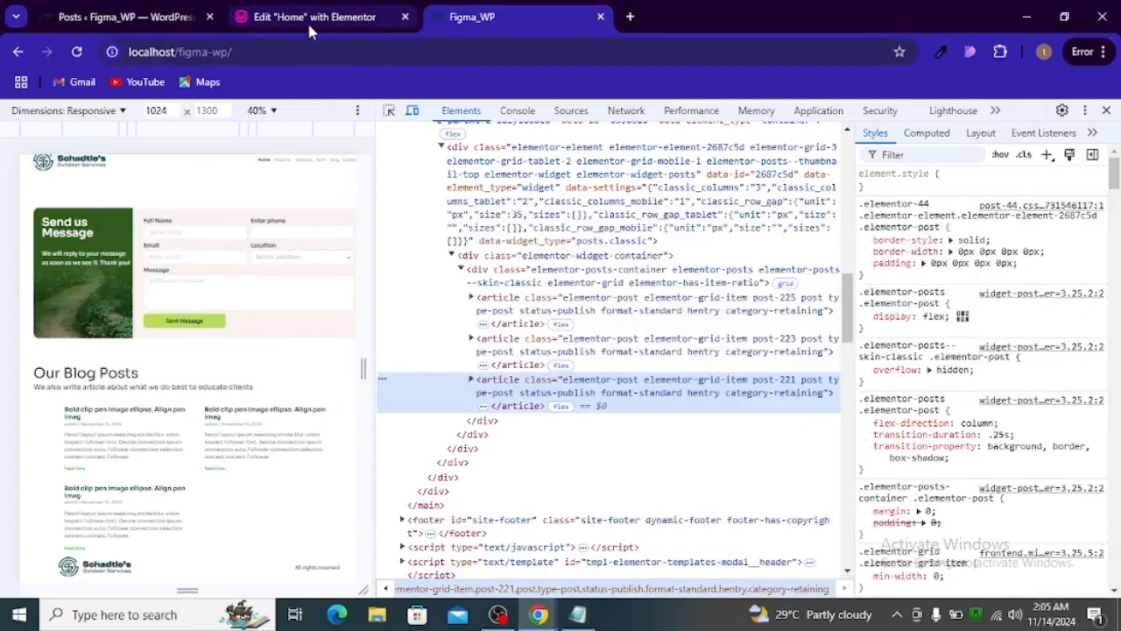
left_click(165, 18)
left_click(254, 22)
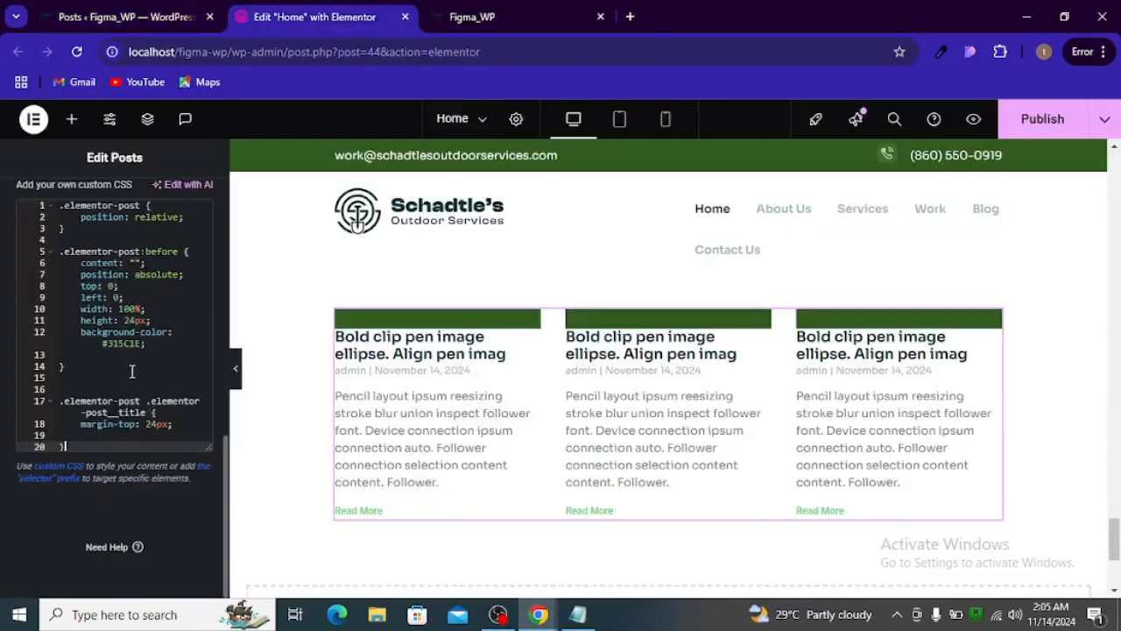
scroll(97, 338, "up", 4)
scroll(55, 415, "down", 1)
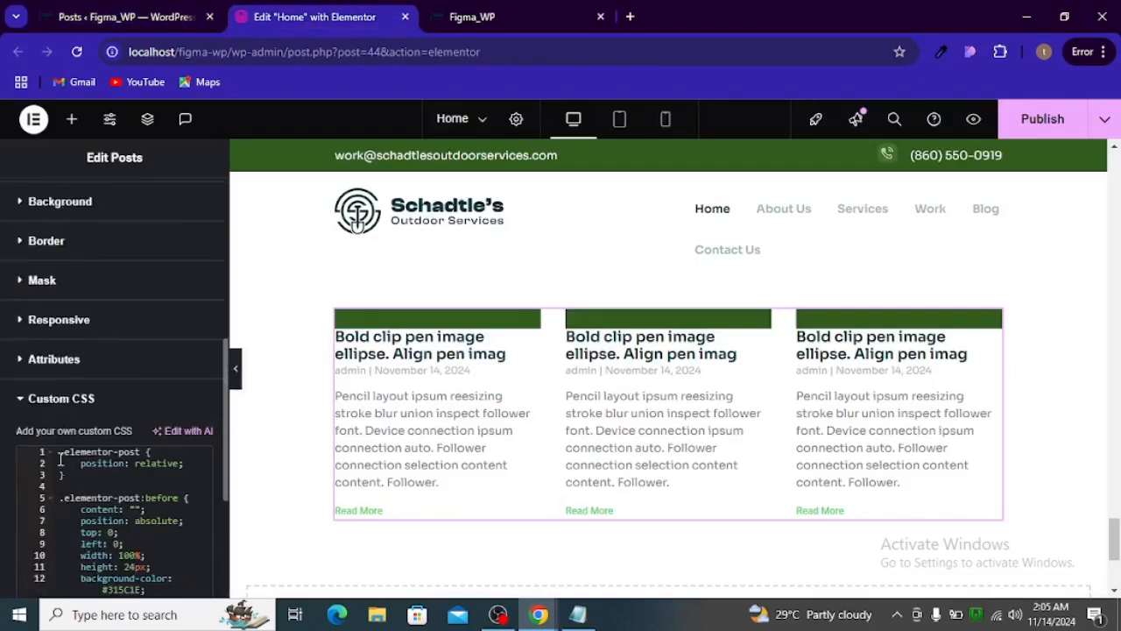
left_click(60, 462)
left_click(60, 453)
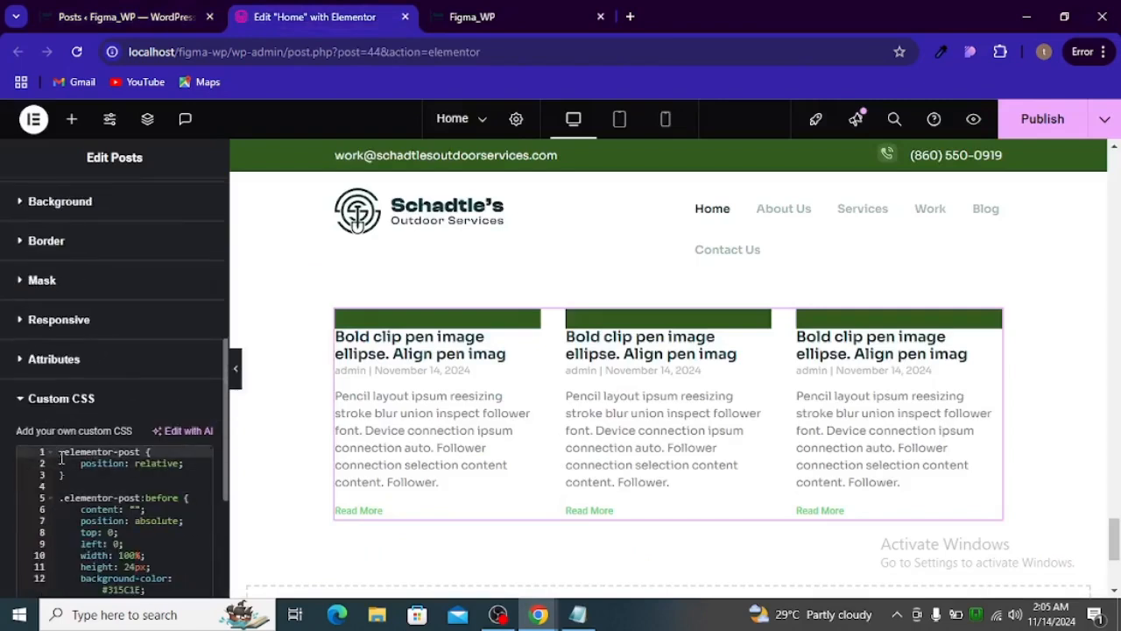
key("Return")
key("Return")
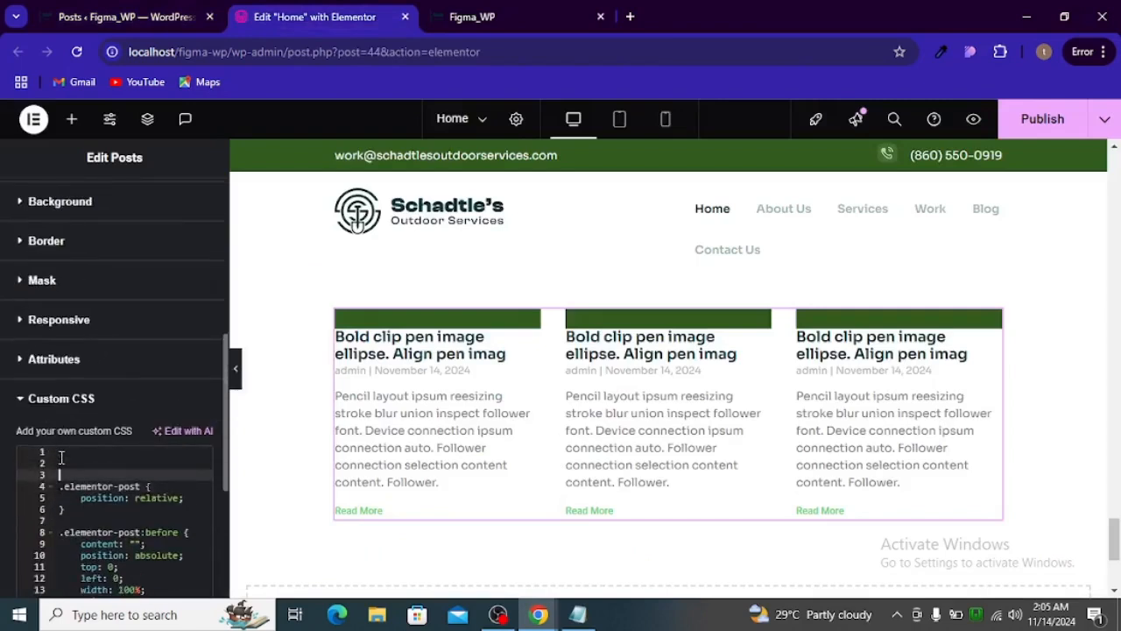
key("Return")
- Paste the copied class selector list at the start of the custom CSS and open an empty rule block after .category-retaining
left_click(60, 458)
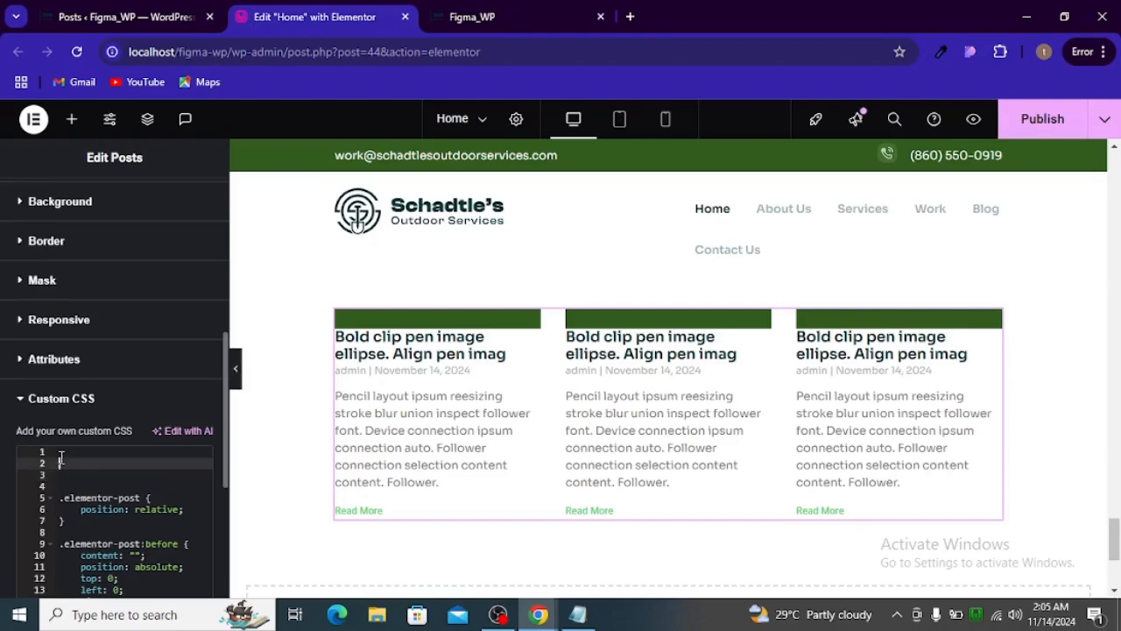
left_click(61, 455)
key("ctrl+v")
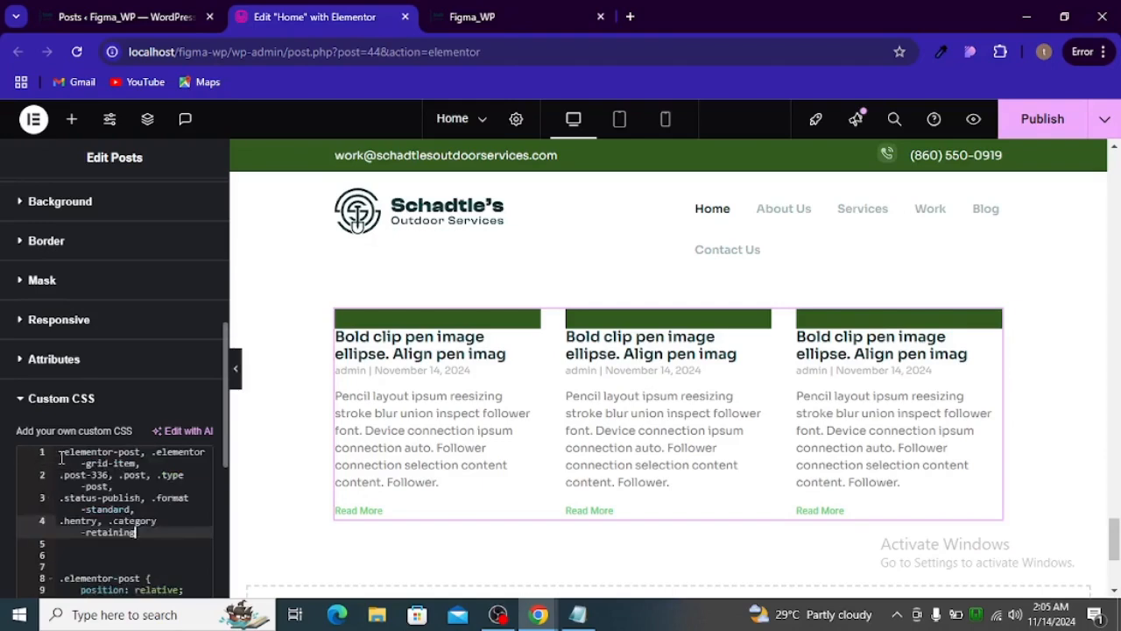
key("Return")
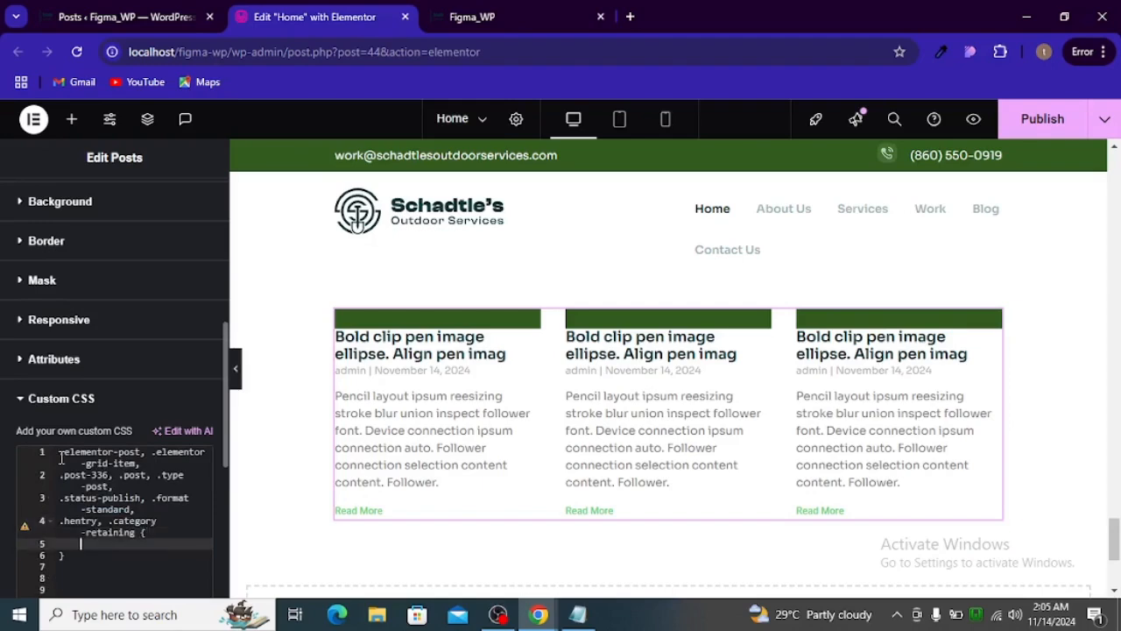
- Change the .post-336 class in the first selector list of the Posts widget's custom CSS to .post-221
left_click(105, 473)
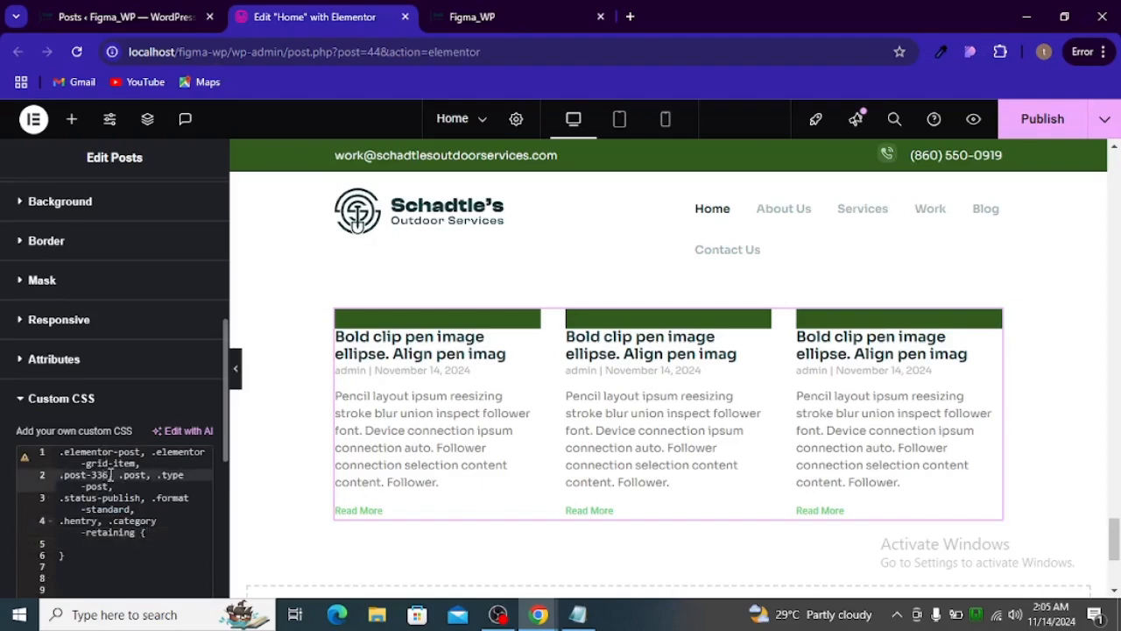
key("Delete")
key("BackSpace")
key("BackSpace")
key("BackSpace")
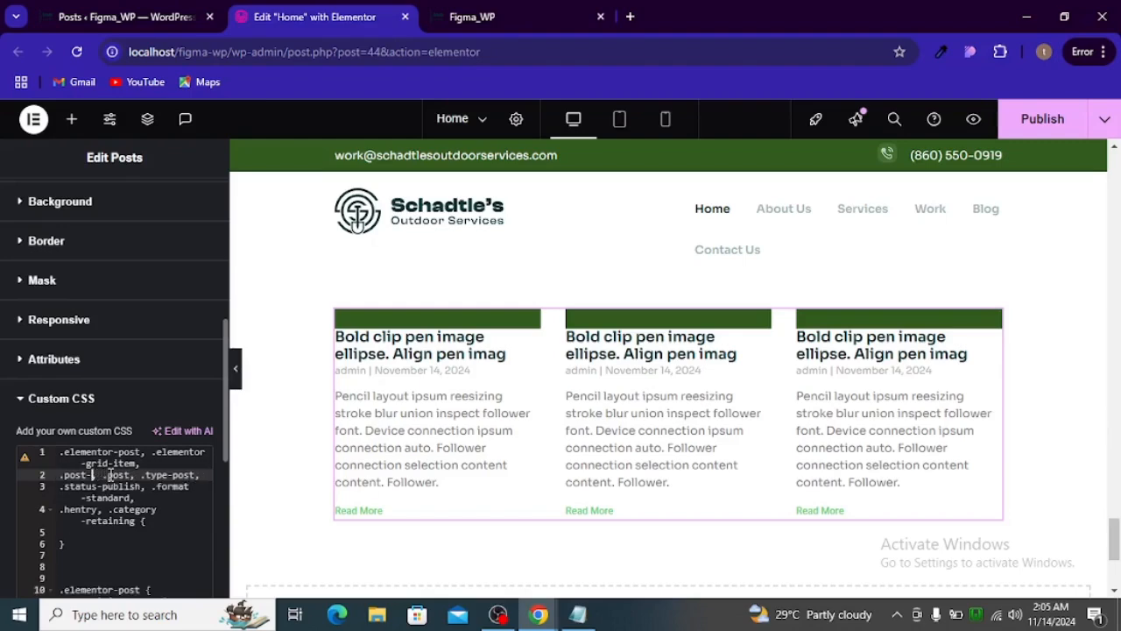
type("221")
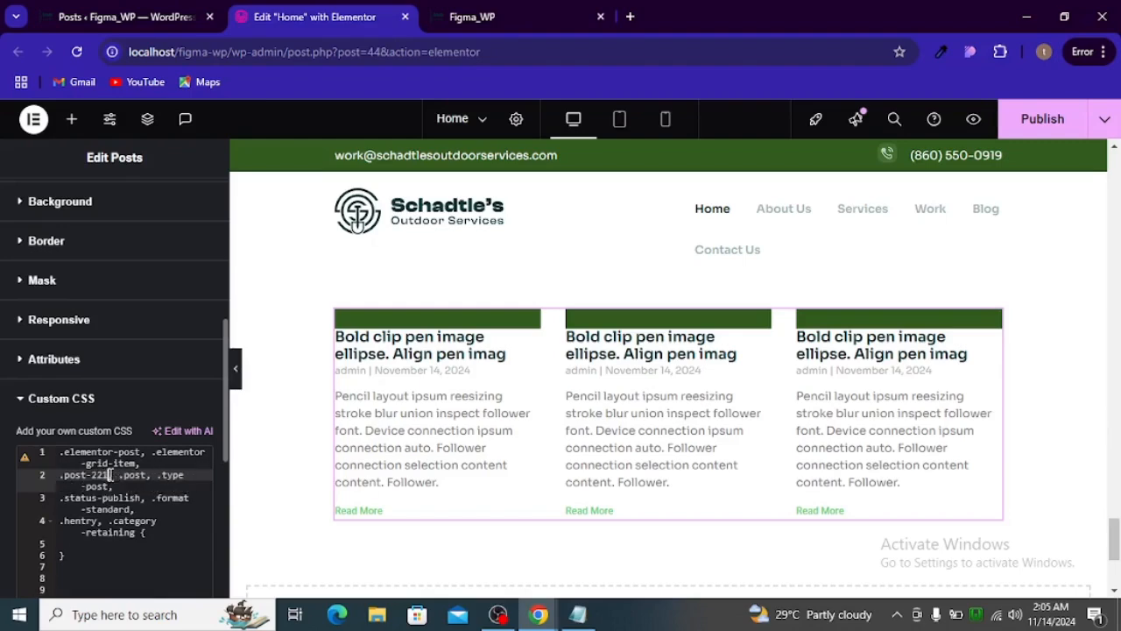
- Copy the corner-radius and position: relative declarations from css_coding_tut.txt into the empty rule block after .category-retaining in the widget's custom CSS
key("alt+Tab")
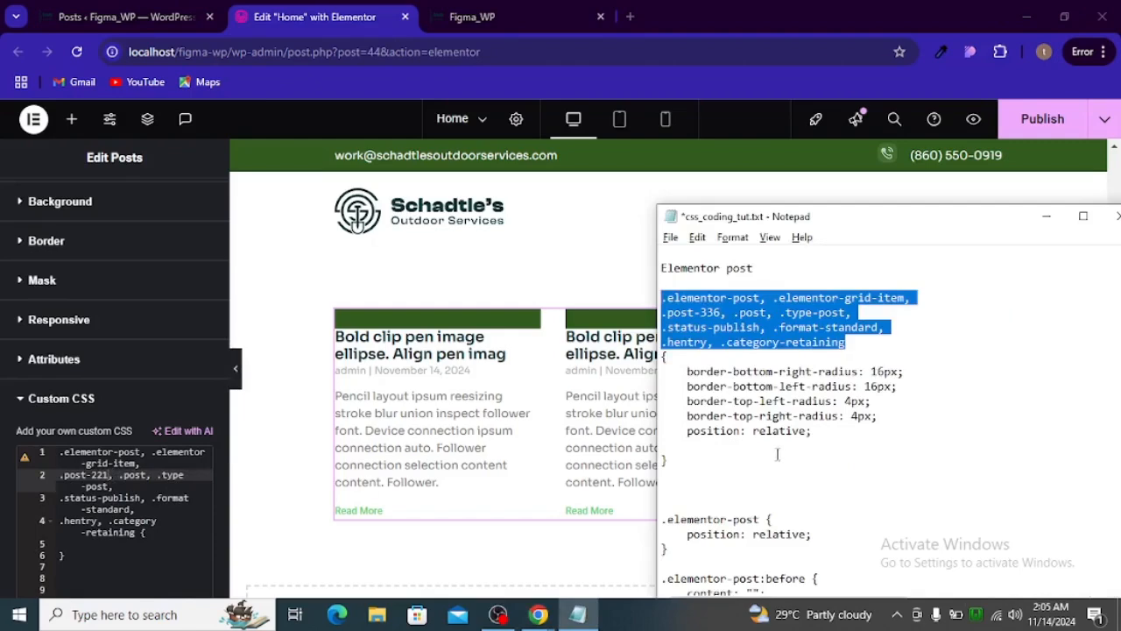
mouse_move(813, 440)
left_mouse_down()
mouse_move(640, 417)
mouse_move(633, 375)
mouse_move(828, 402)
mouse_move(835, 436)
left_mouse_up()
left_click(668, 386)
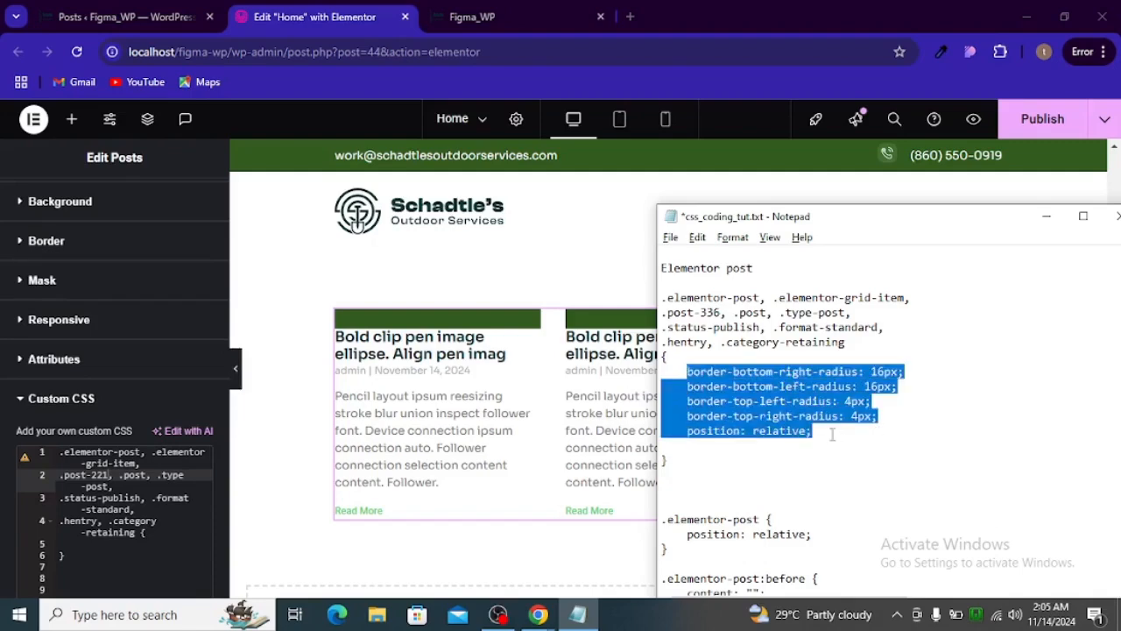
key("alt+Tab")
left_click(131, 550)
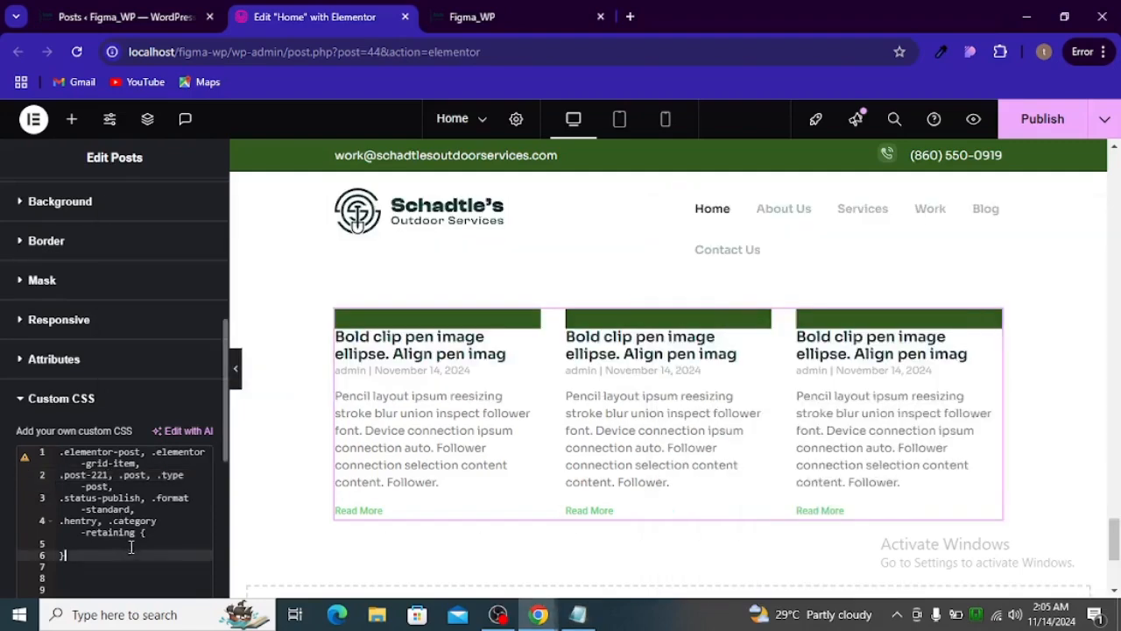
left_click(131, 545)
key("ctrl+v")
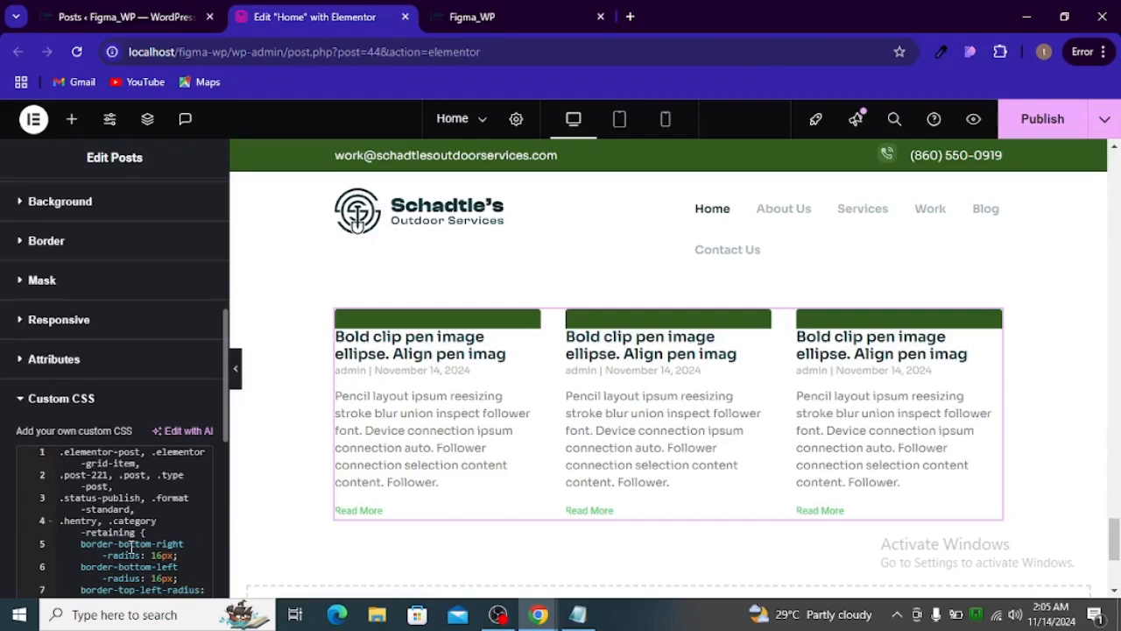
key("ctrl+z")
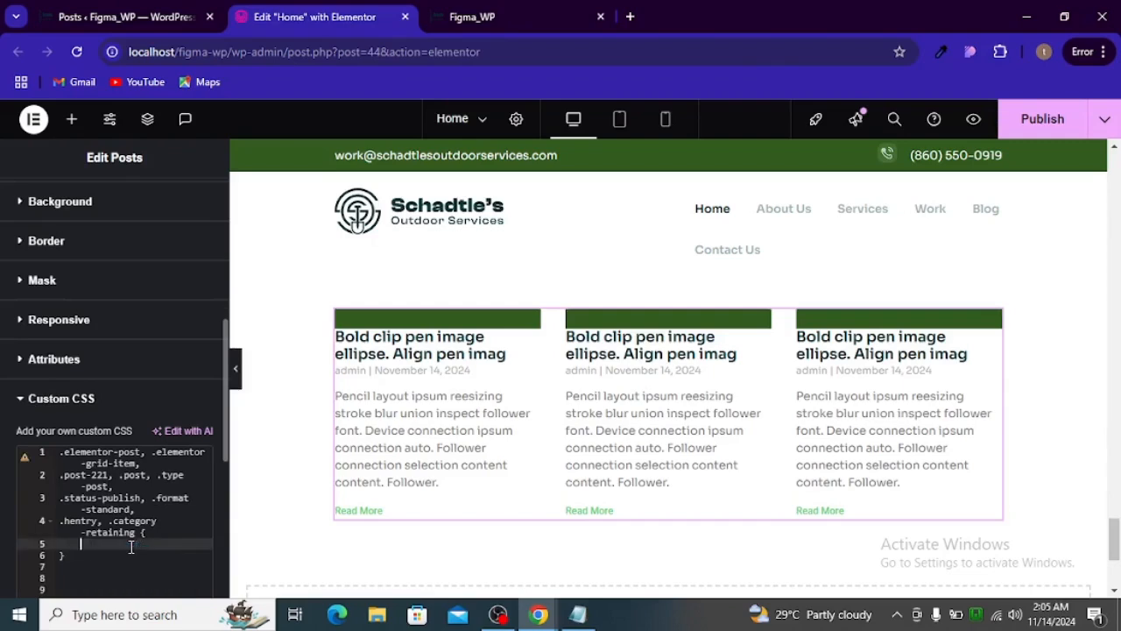
key("ctrl+v")
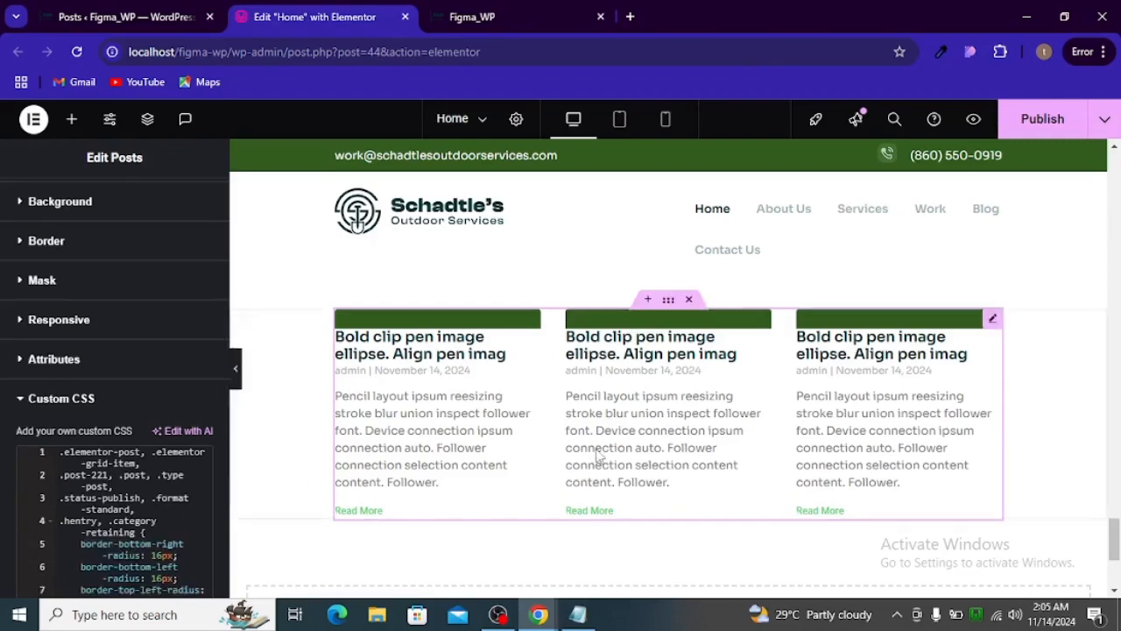
- Compare the remaining .elementor-post rules in the custom CSS with css_coding_tut.txt, and minimize the notes file
scroll(125, 438, "down", 5)
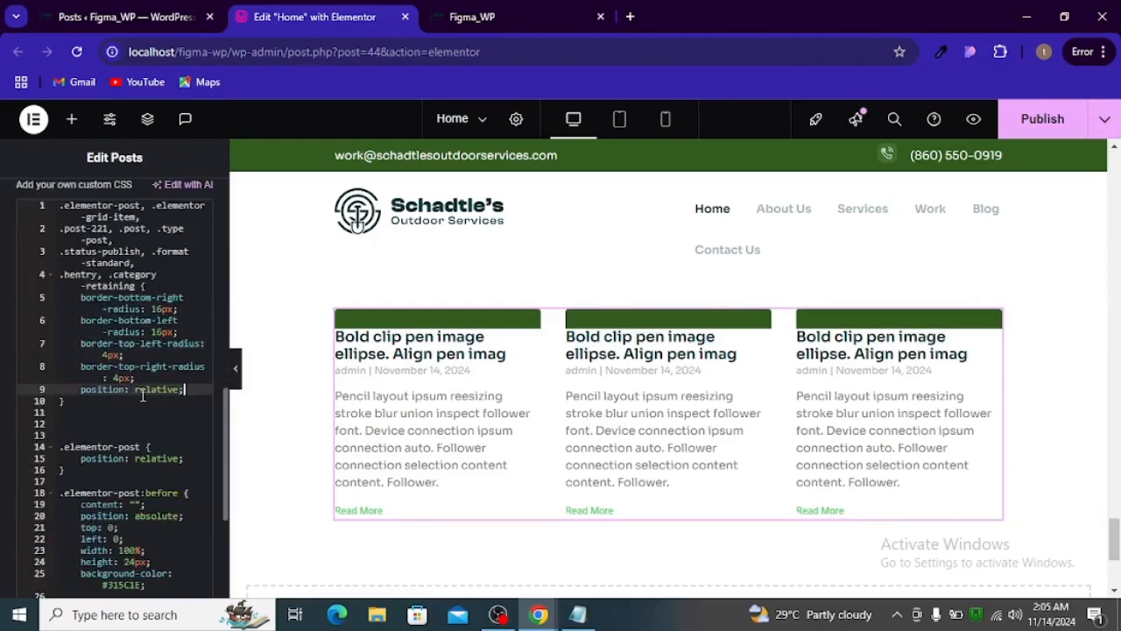
scroll(152, 433, "down", 3)
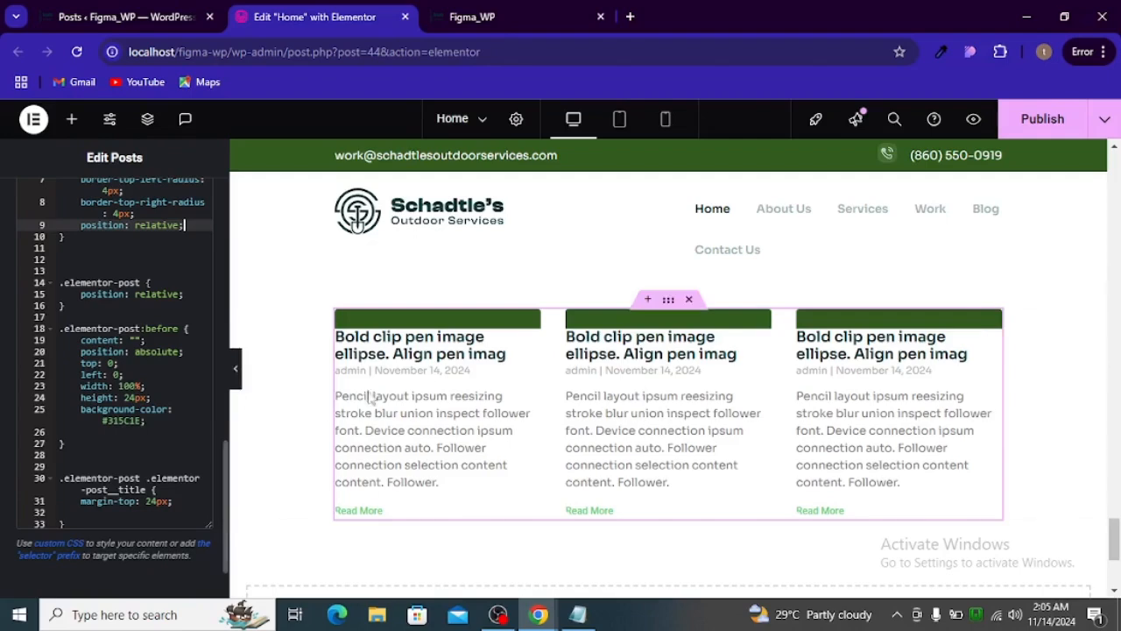
key("alt+Tab")
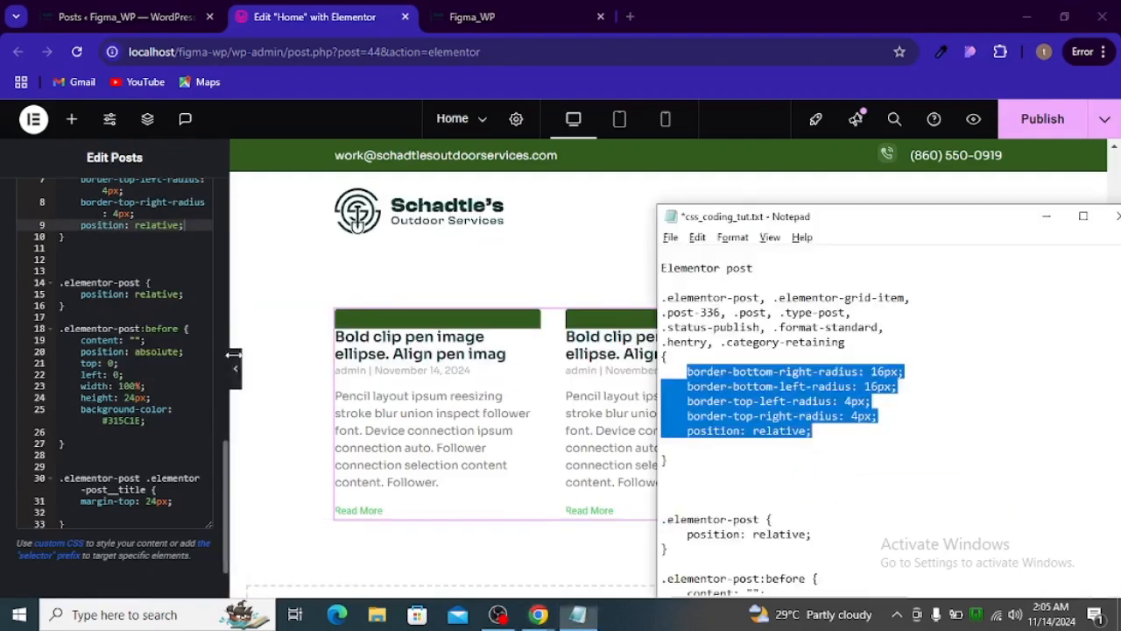
scroll(718, 438, "down", 6)
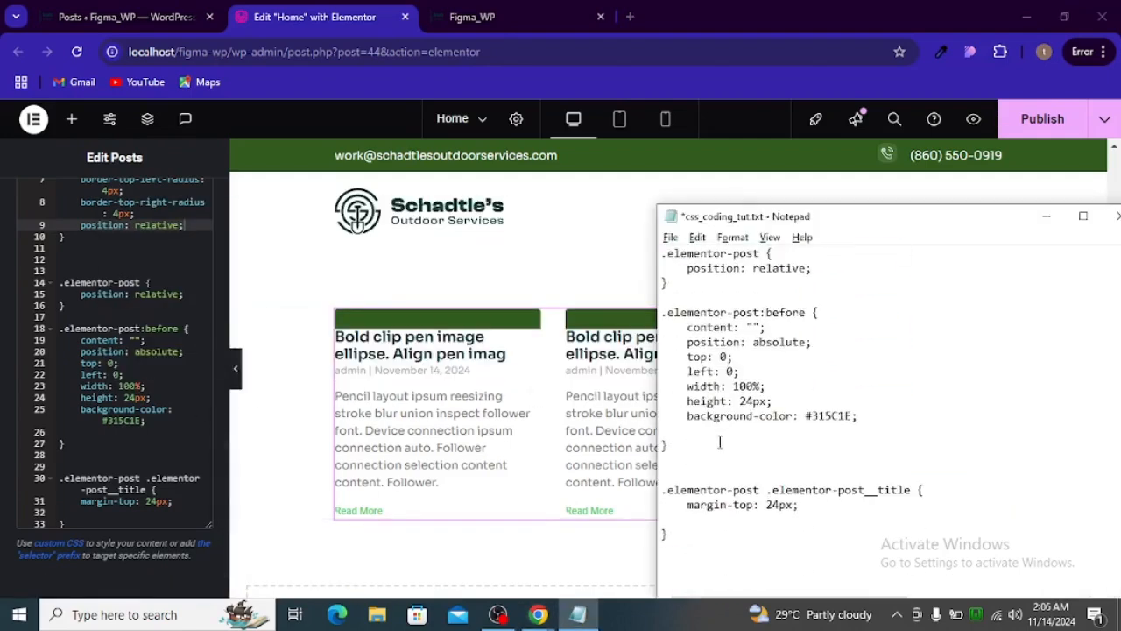
key("alt")
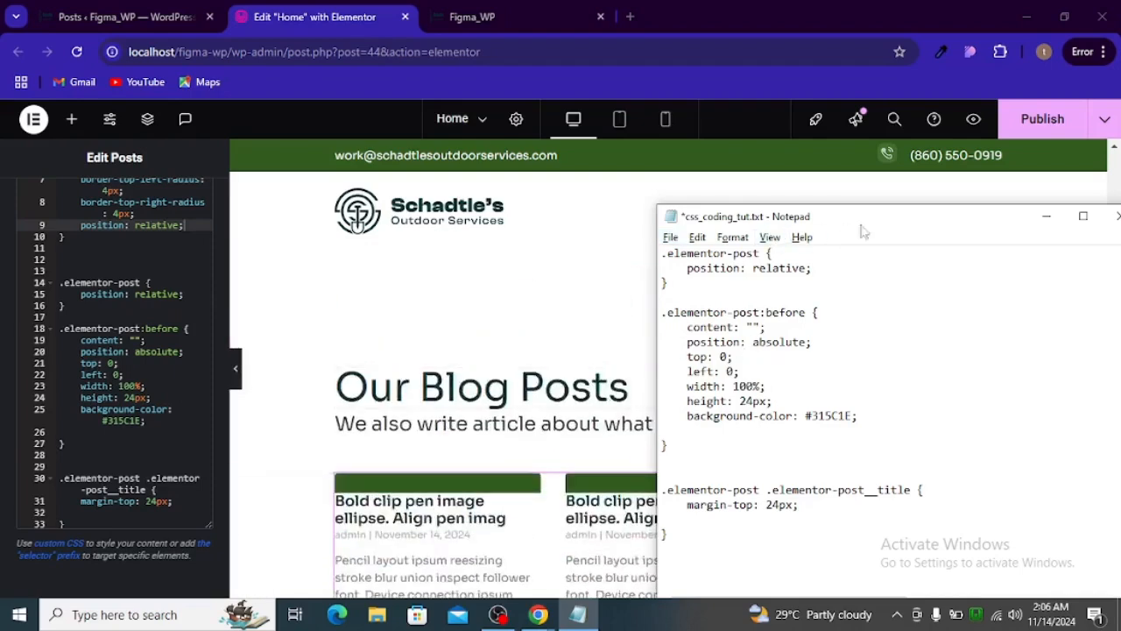
left_click(1046, 217)
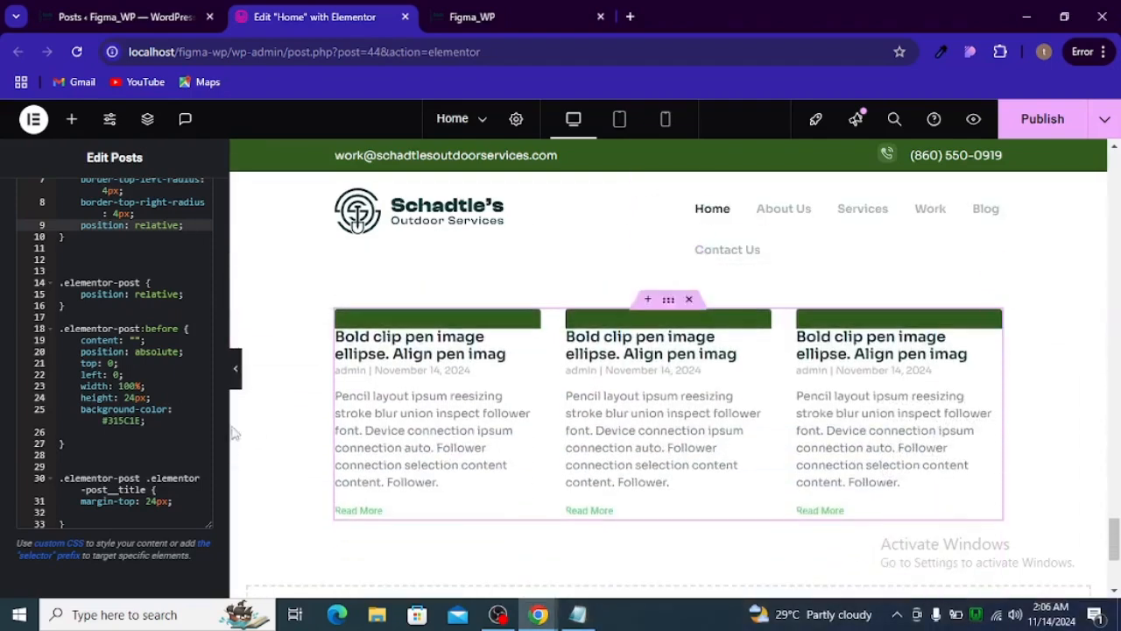
- Try a 16 px border radius in the Posts widget's box style settings, and clear the value
scroll(88, 263, "up", 15)
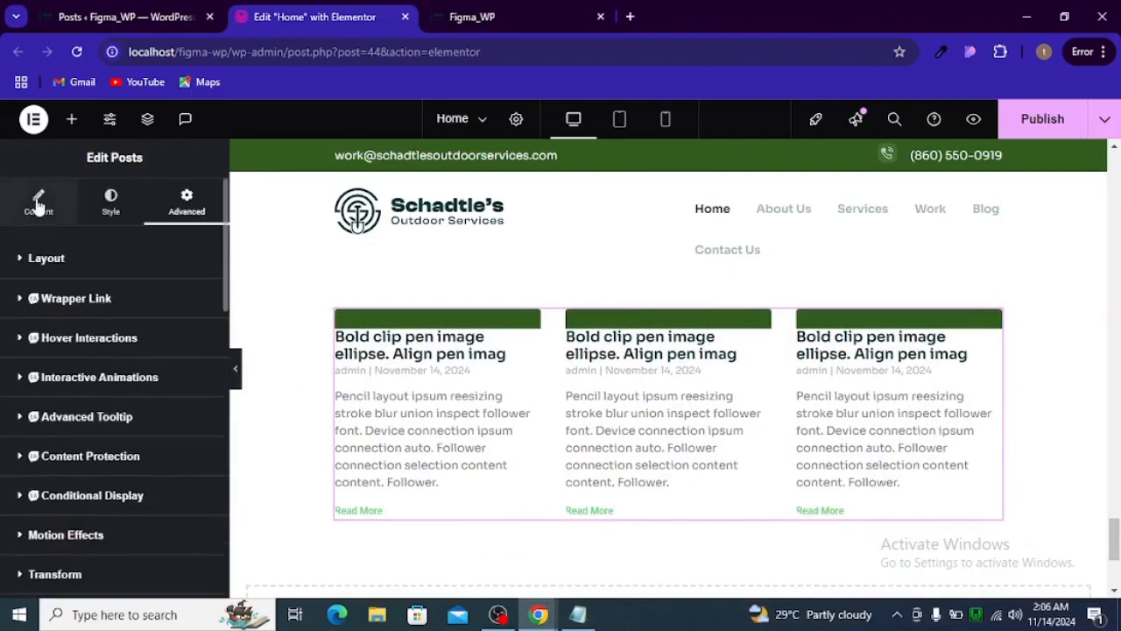
left_click(37, 206)
left_click(92, 206)
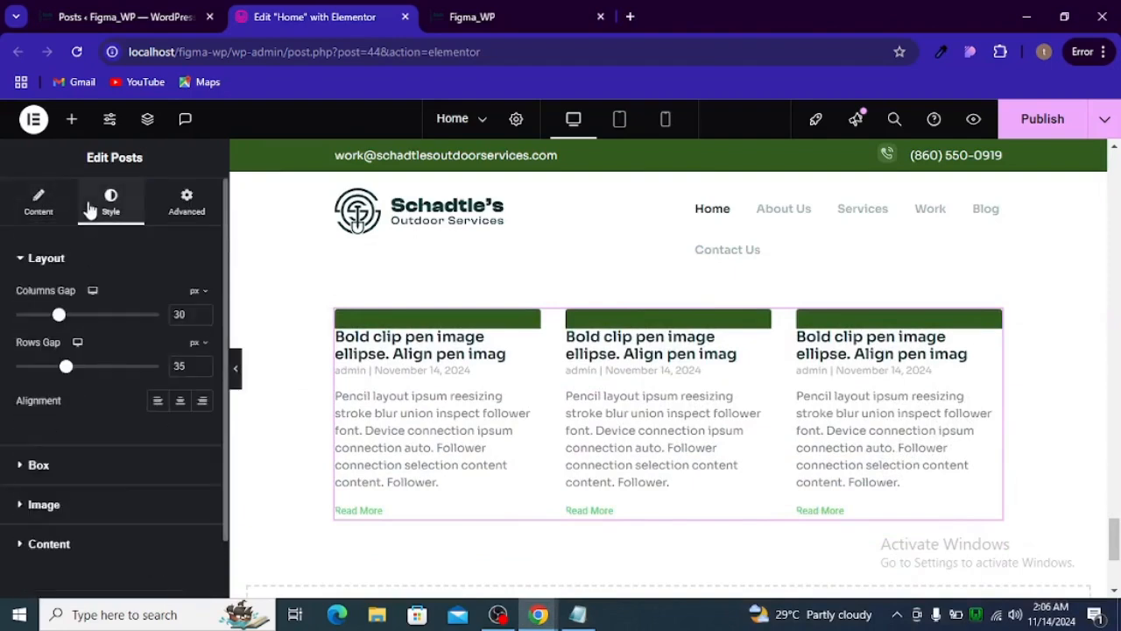
left_click(33, 464)
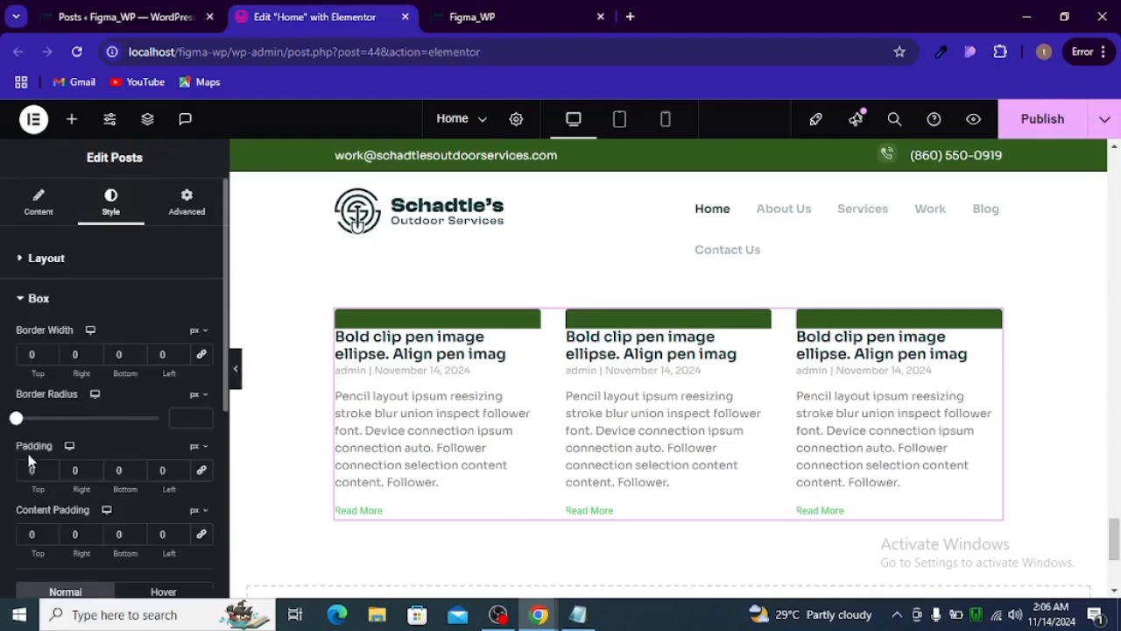
left_click(172, 417)
type("16")
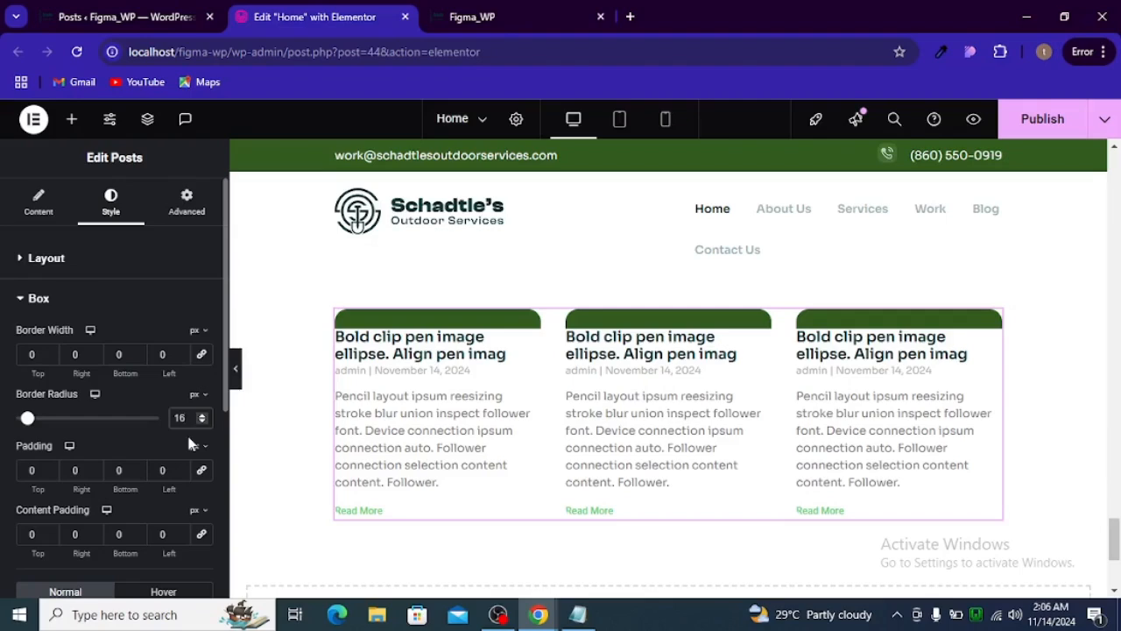
key("BackSpace")
key("BackSpace")
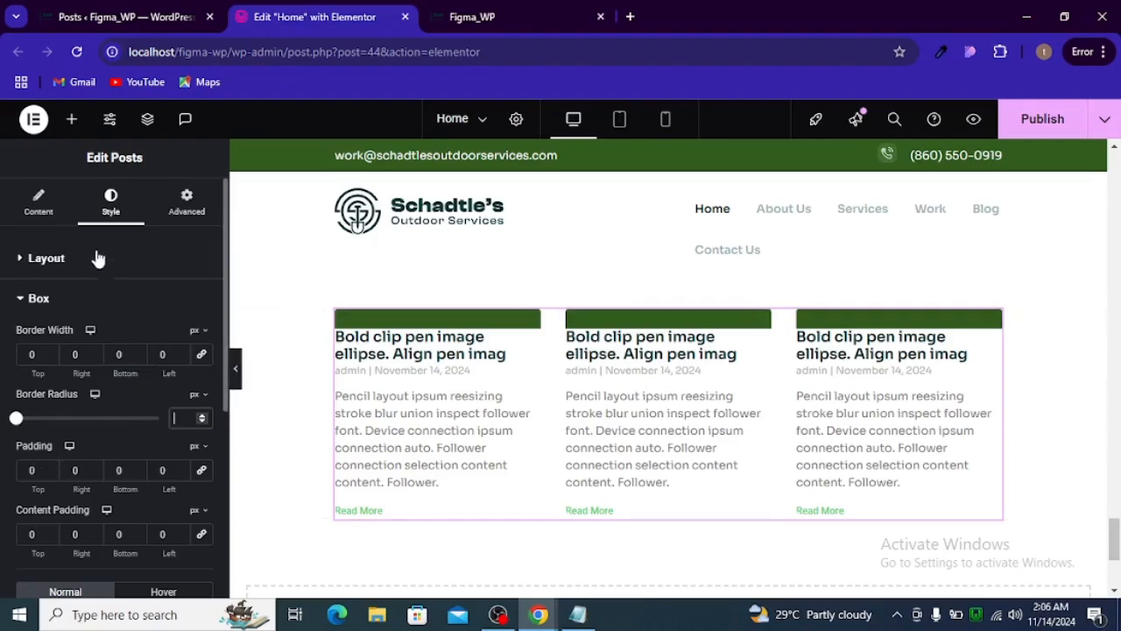
- Apply the pale pink global color as the background of the post boxes in their normal state
scroll(130, 399, "down", 2)
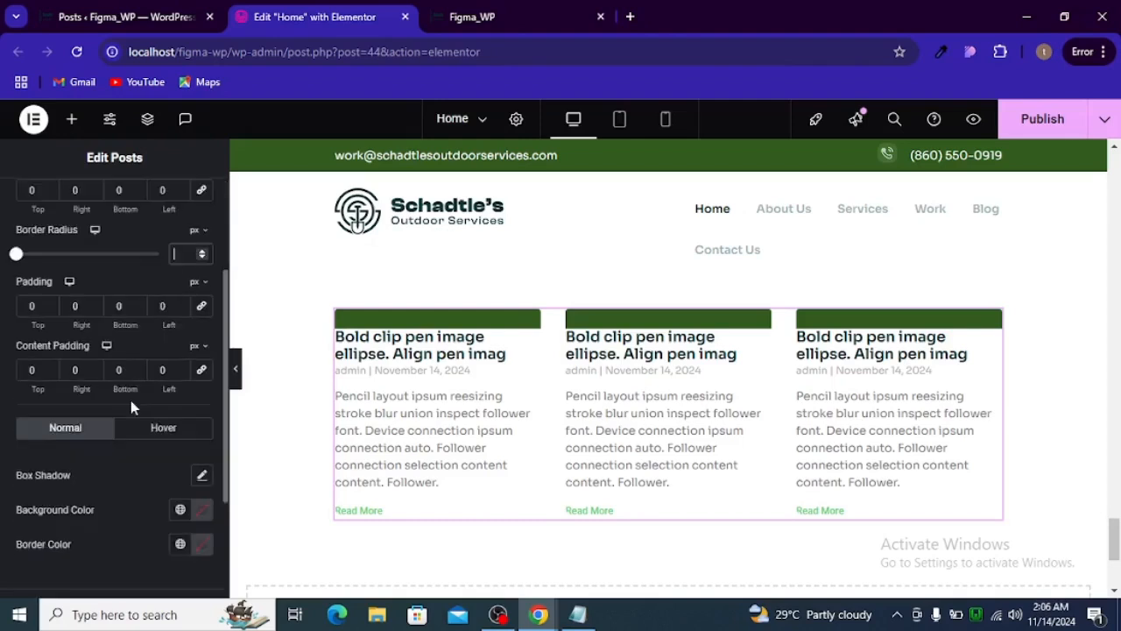
scroll(87, 465, "down", 1)
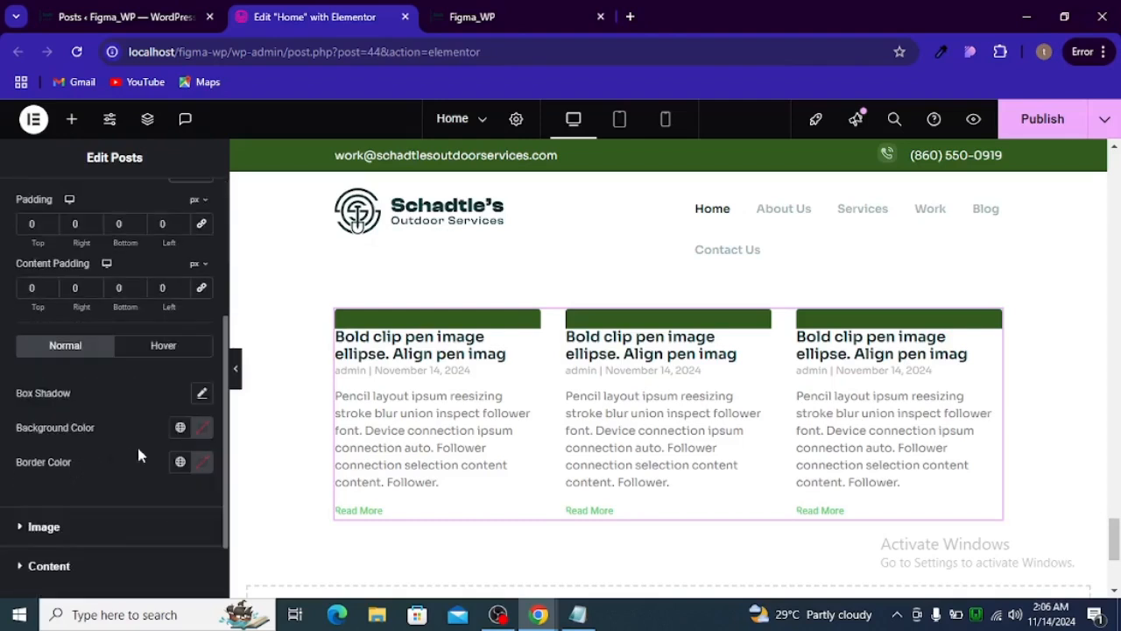
left_click(182, 430)
scroll(114, 373, "down", 3)
left_click(119, 393)
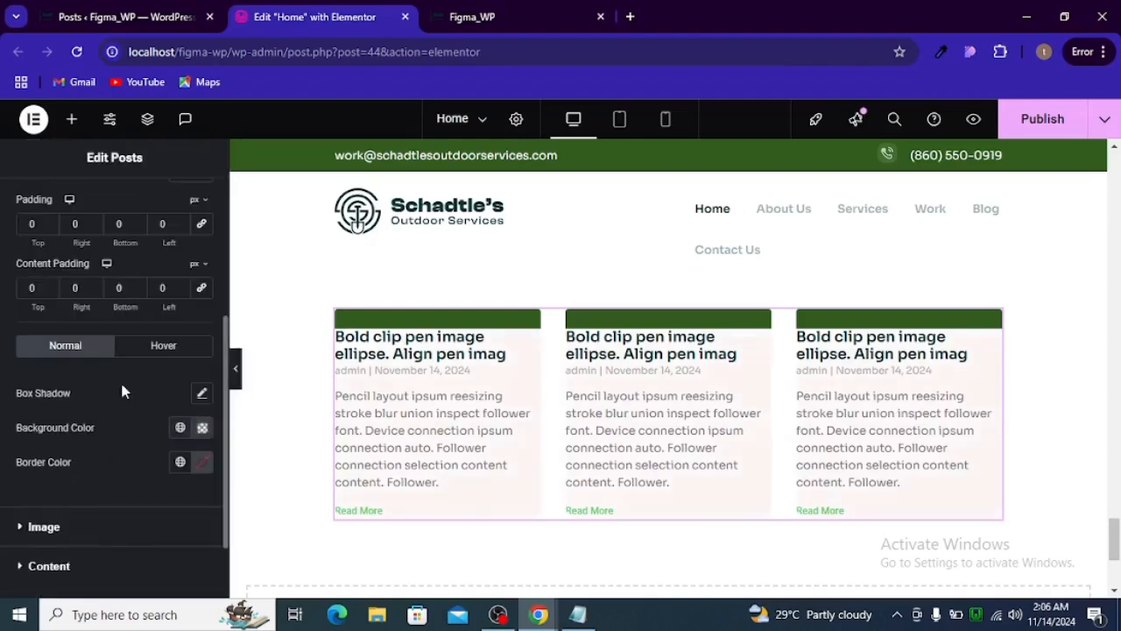
scroll(474, 421, "down", 2)
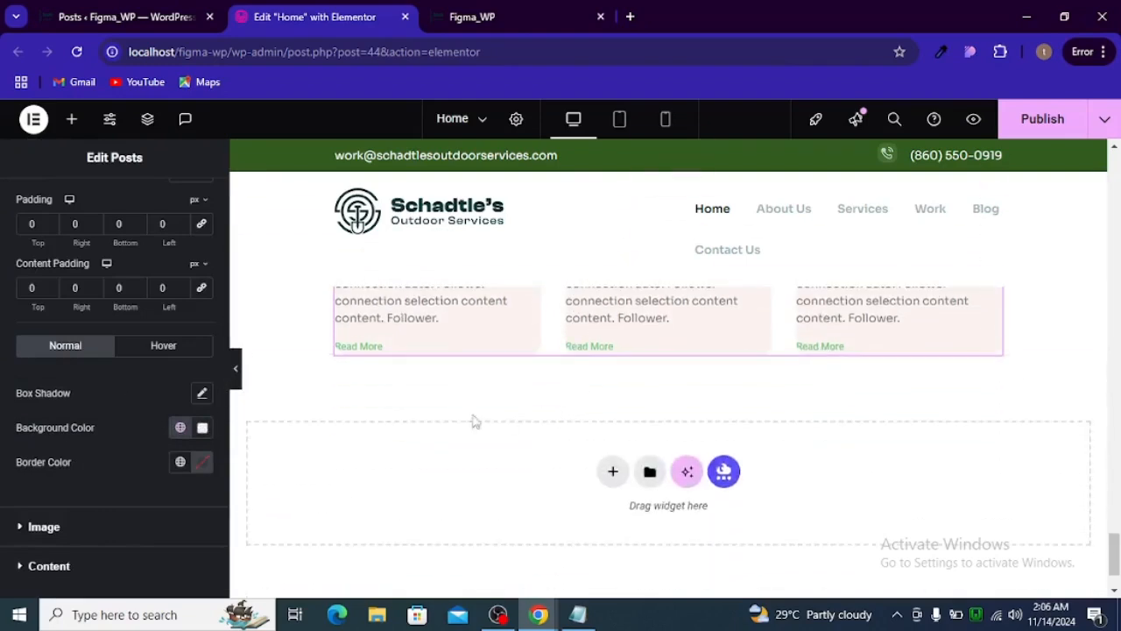
- Try a top padding of 24 px on the post boxes, and undo it
scroll(474, 422, "up", 1)
scroll(121, 429, "up", 2)
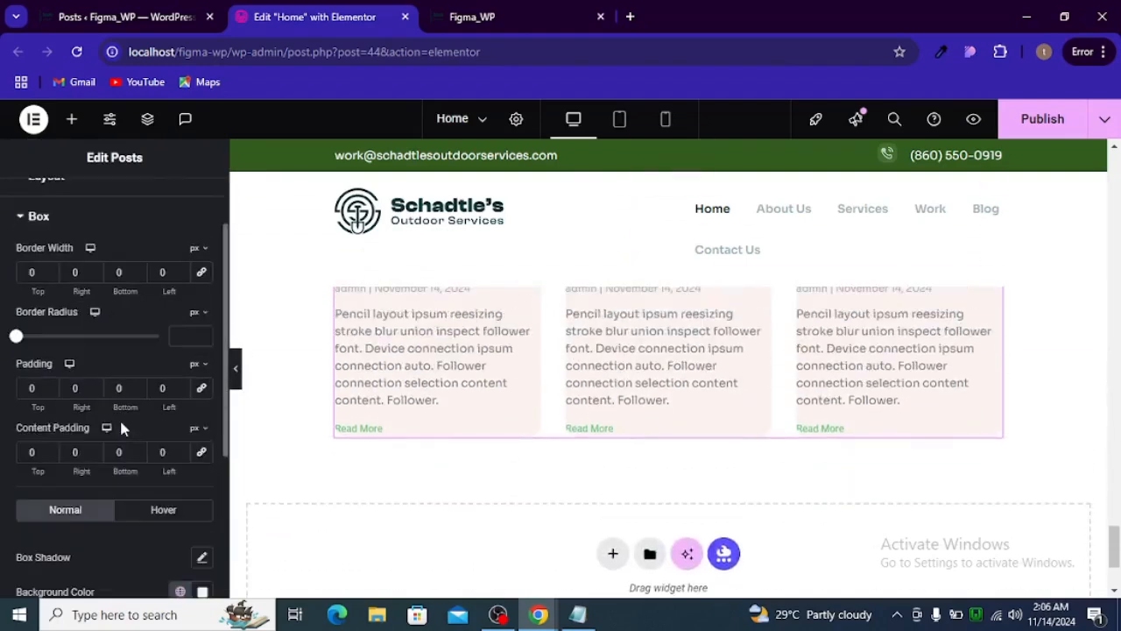
left_click(41, 389)
type("24")
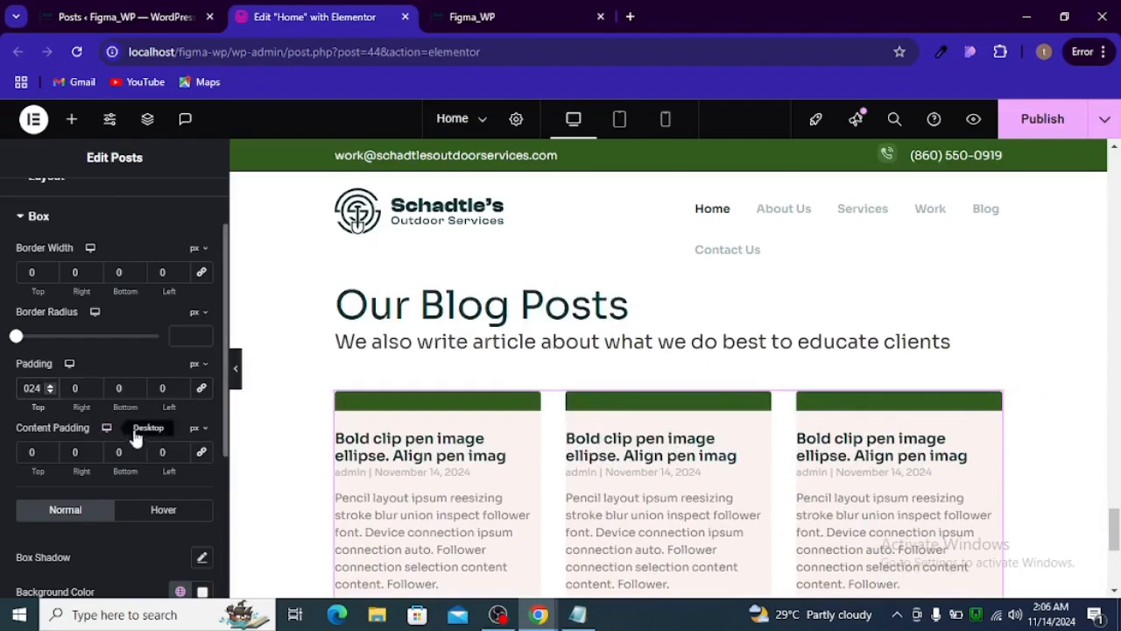
key("ctrl+z")
- Check the blog card's inner spacing in Figma, and set the post boxes' linked padding to 24 px on all sides in Elementor
key("alt+Tab")
key("alt+Tab")
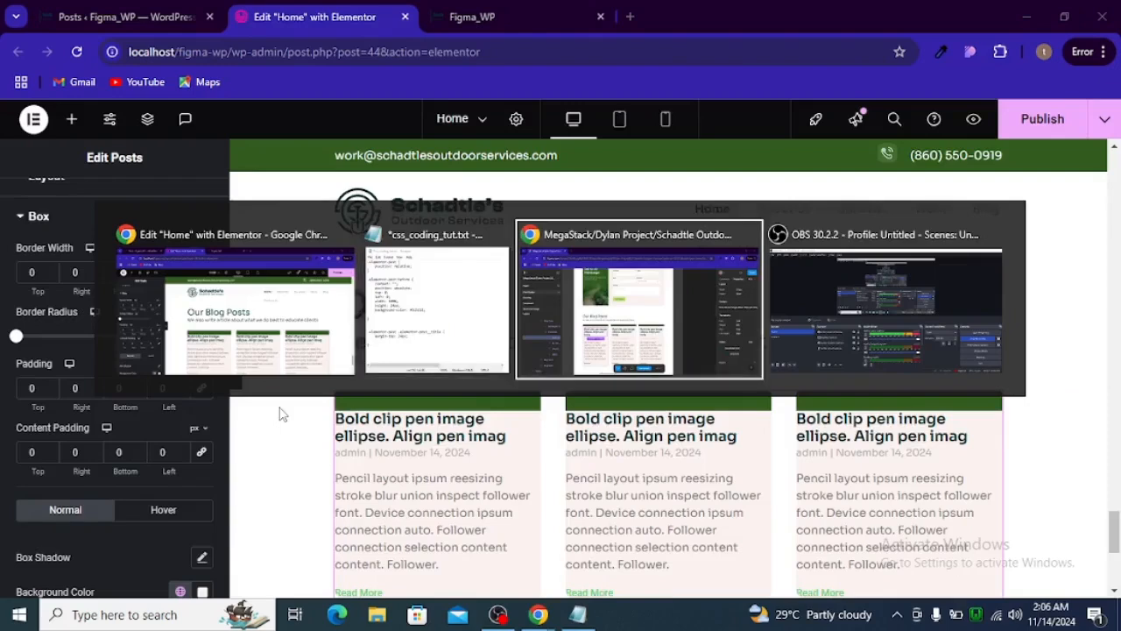
left_click(309, 443)
mouse_move(308, 431)
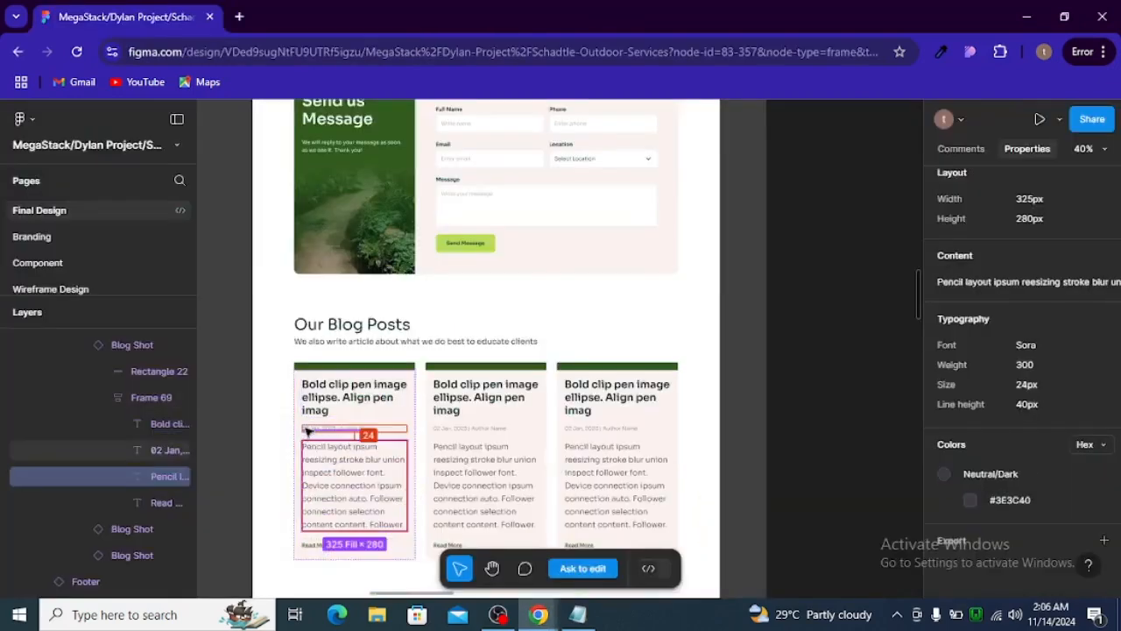
key("alt+Tab")
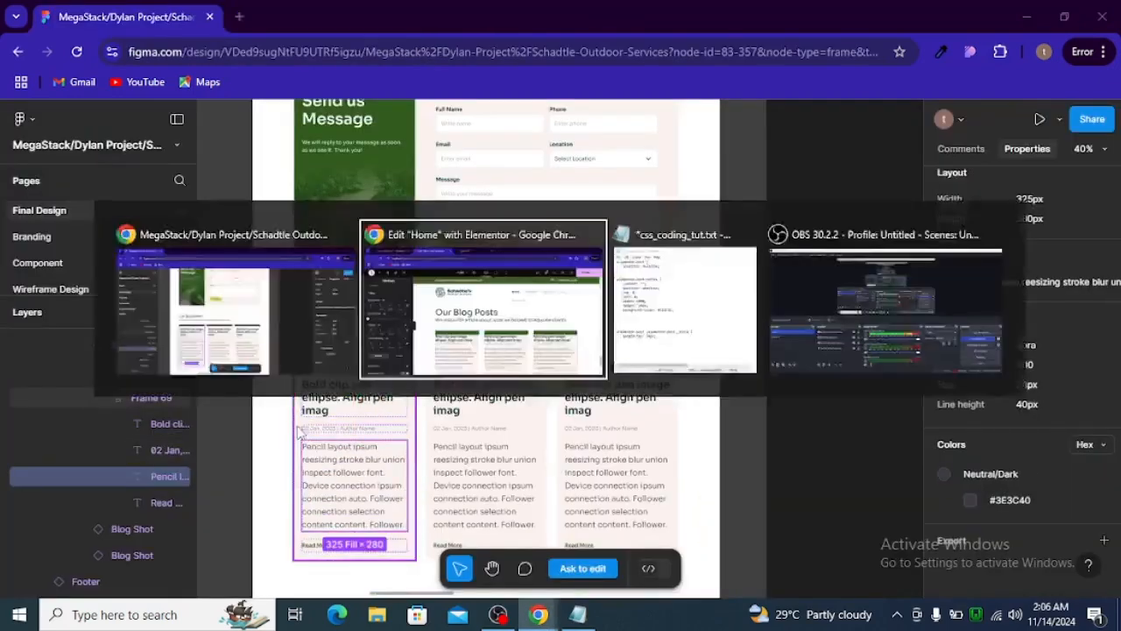
left_click(198, 391)
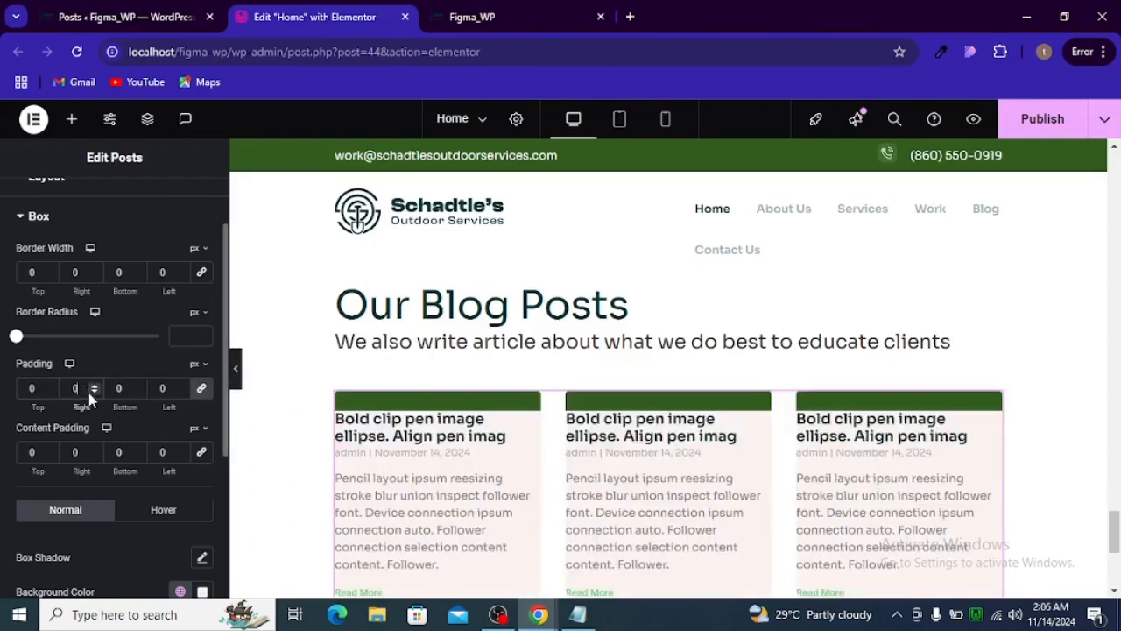
type("24")
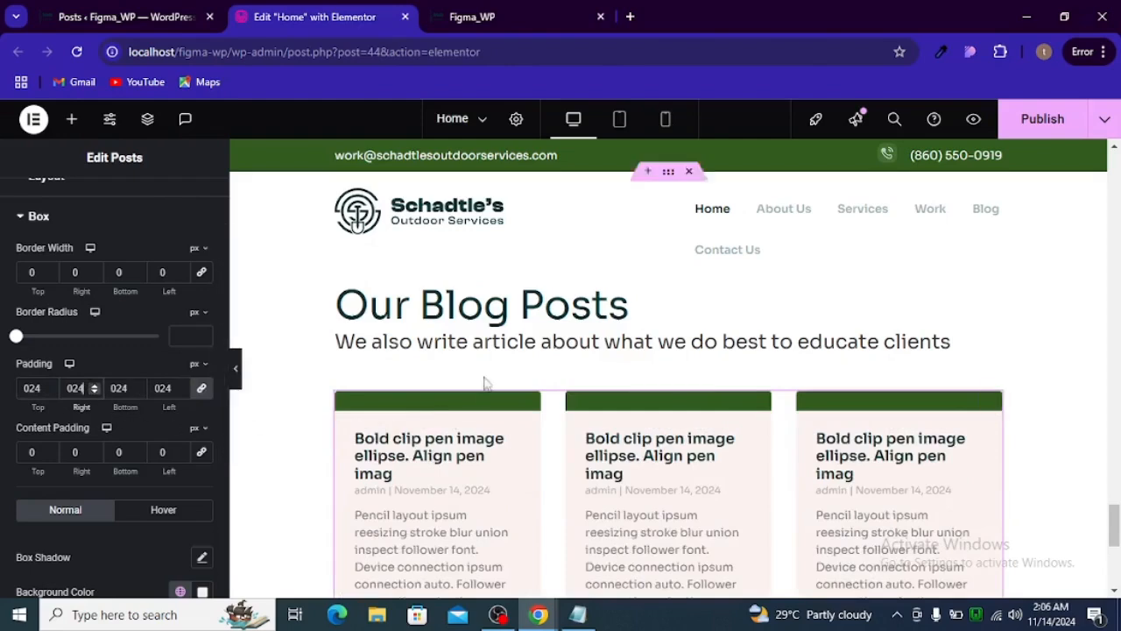
- Review the post cards on the page, and check the blog card title's typography and color in Figma
scroll(491, 380, "down", 2)
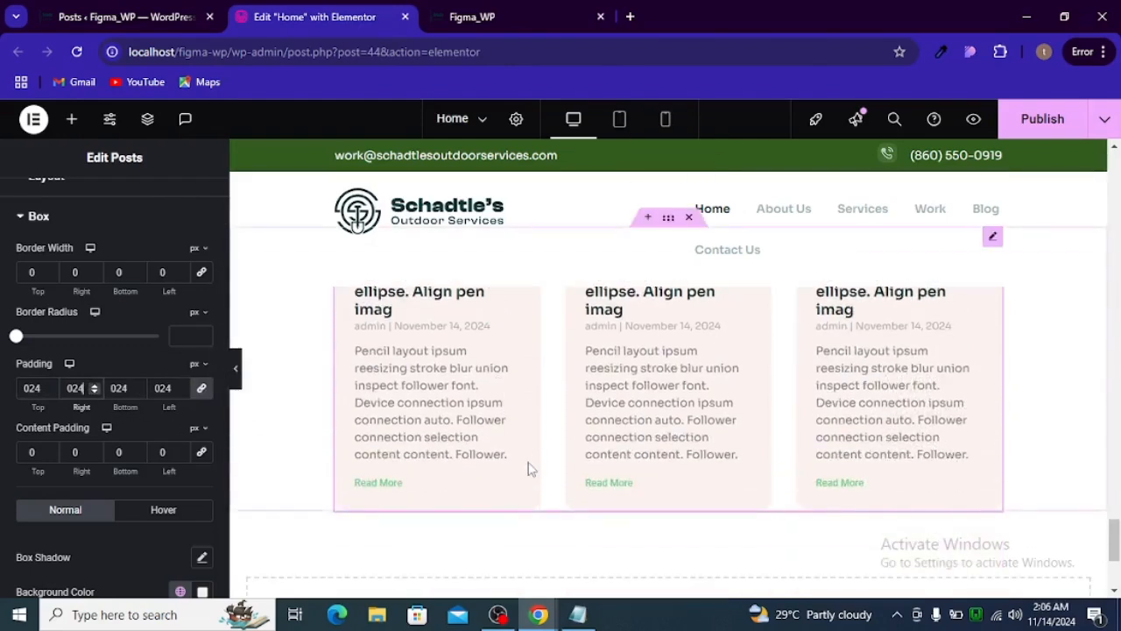
scroll(528, 468, "up", 2)
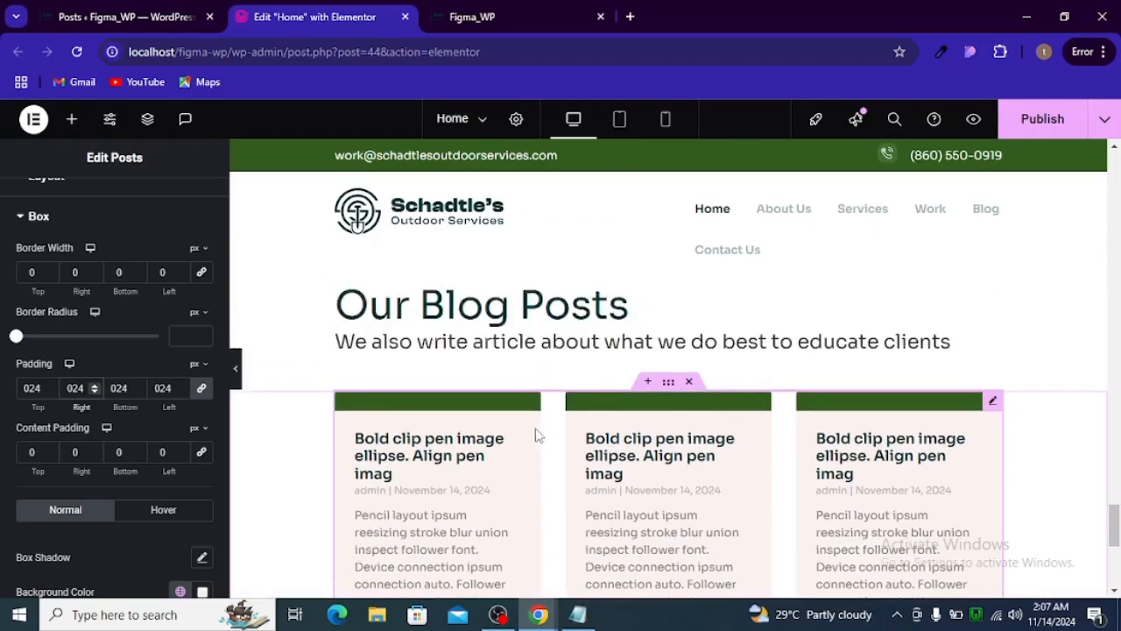
scroll(546, 412, "down", 1)
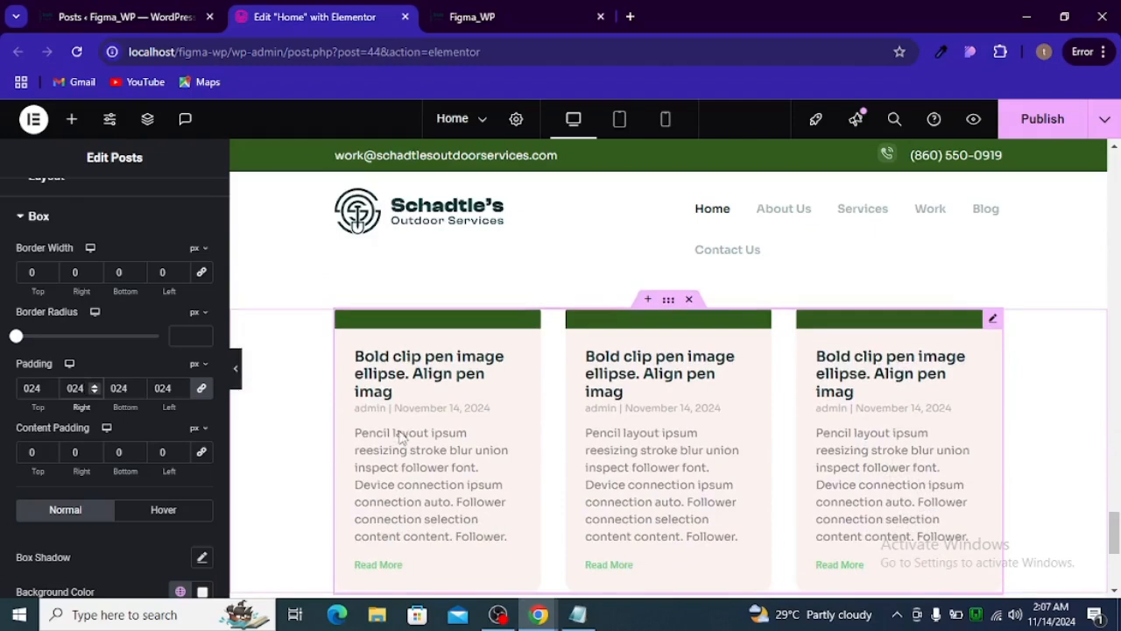
key("alt+Tab")
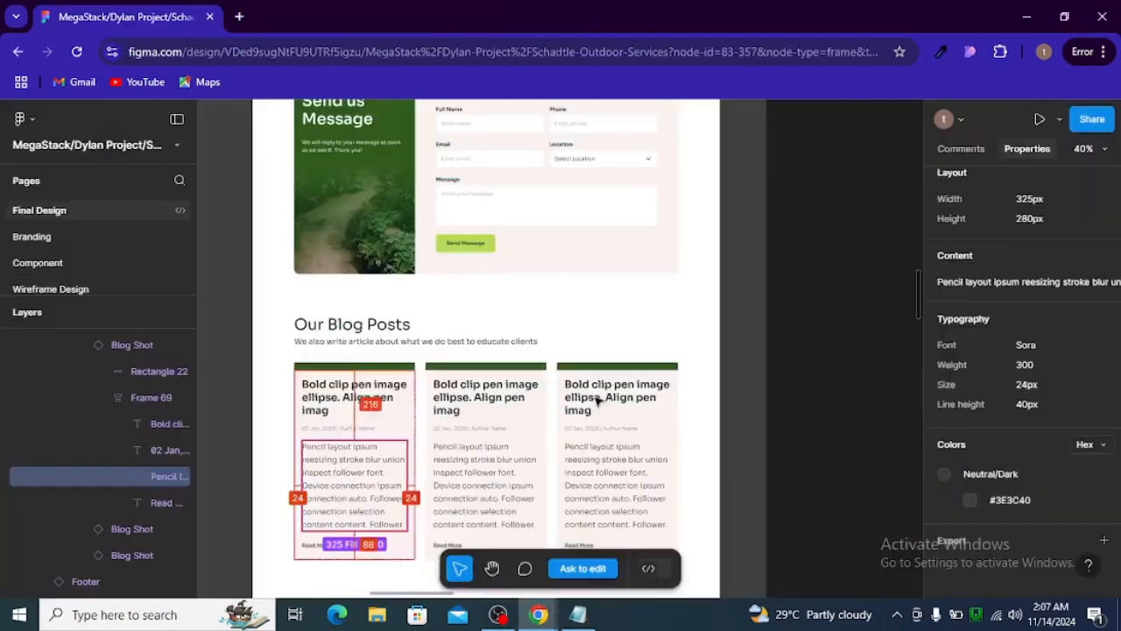
left_click(388, 401)
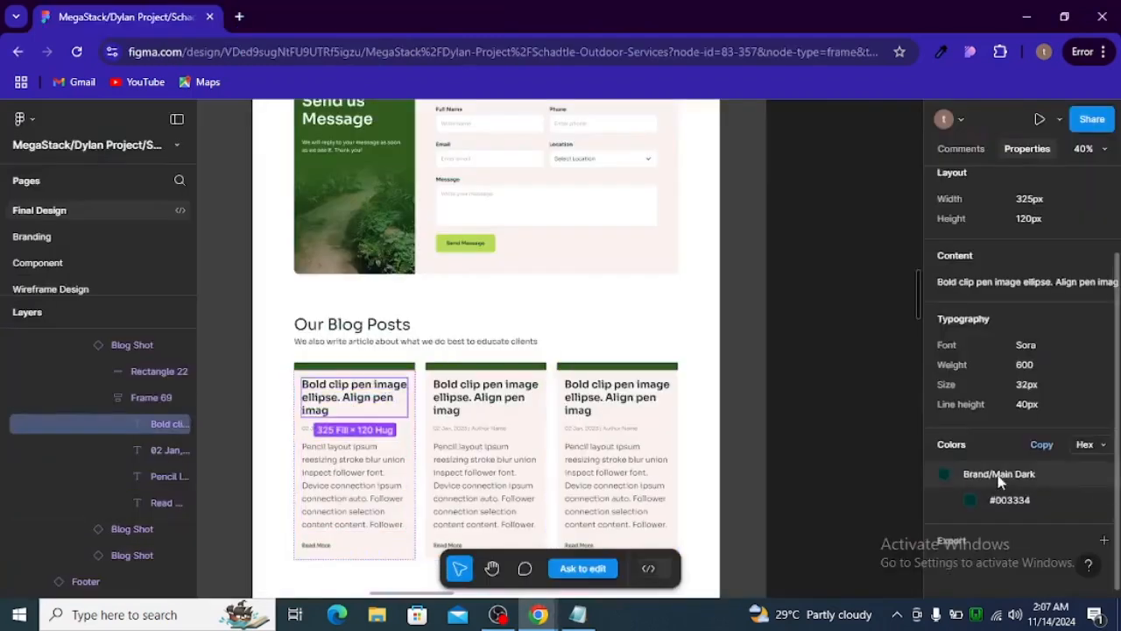
key("alt+Tab")
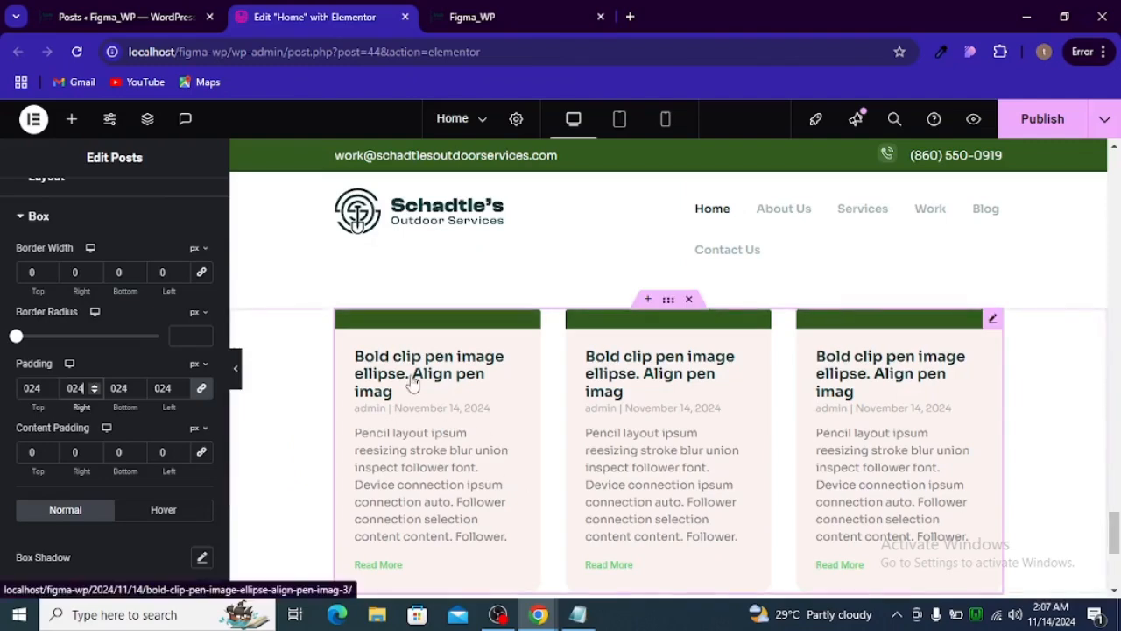
key("alt+Tab")
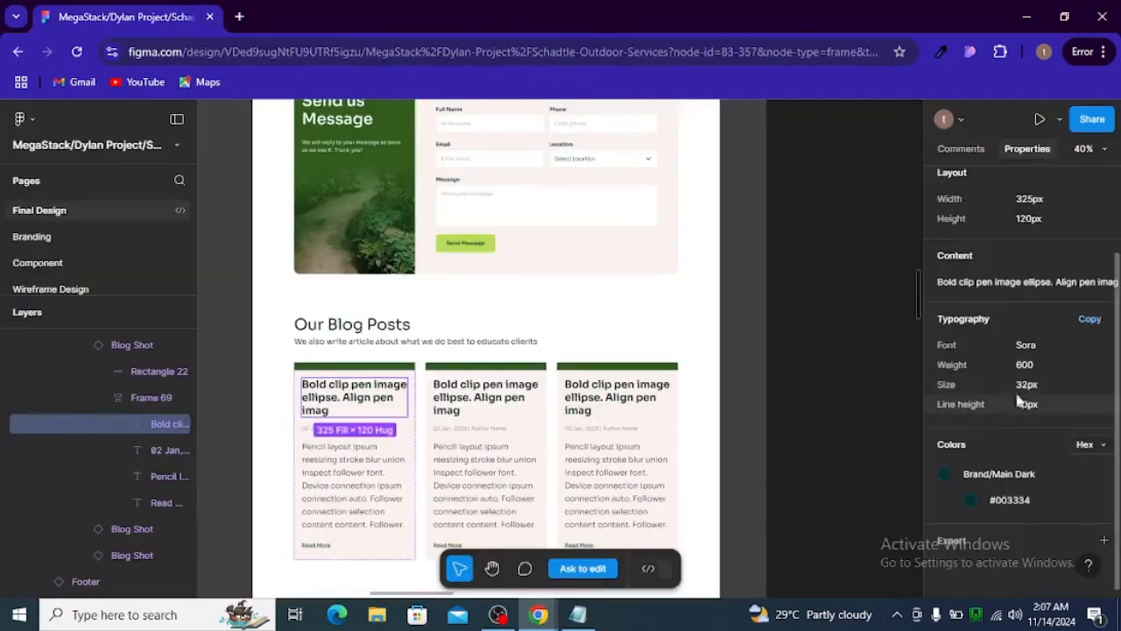
key("alt+Tab")
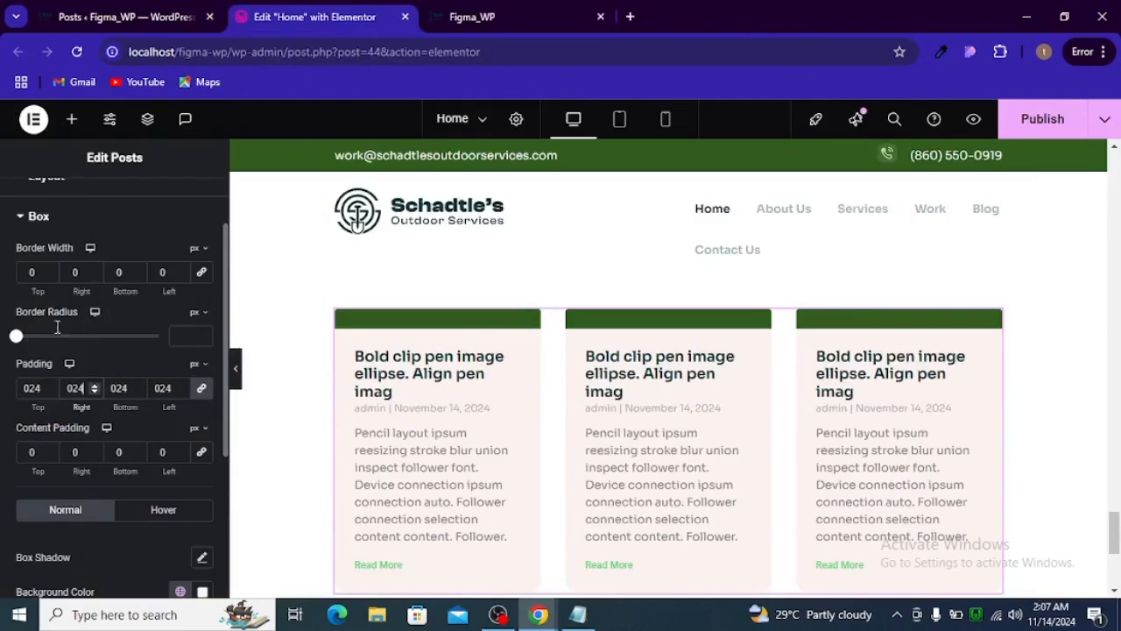
- Try a 32 px font size on the post meta text in the content style settings, and clear the value
scroll(73, 358, "down", 5)
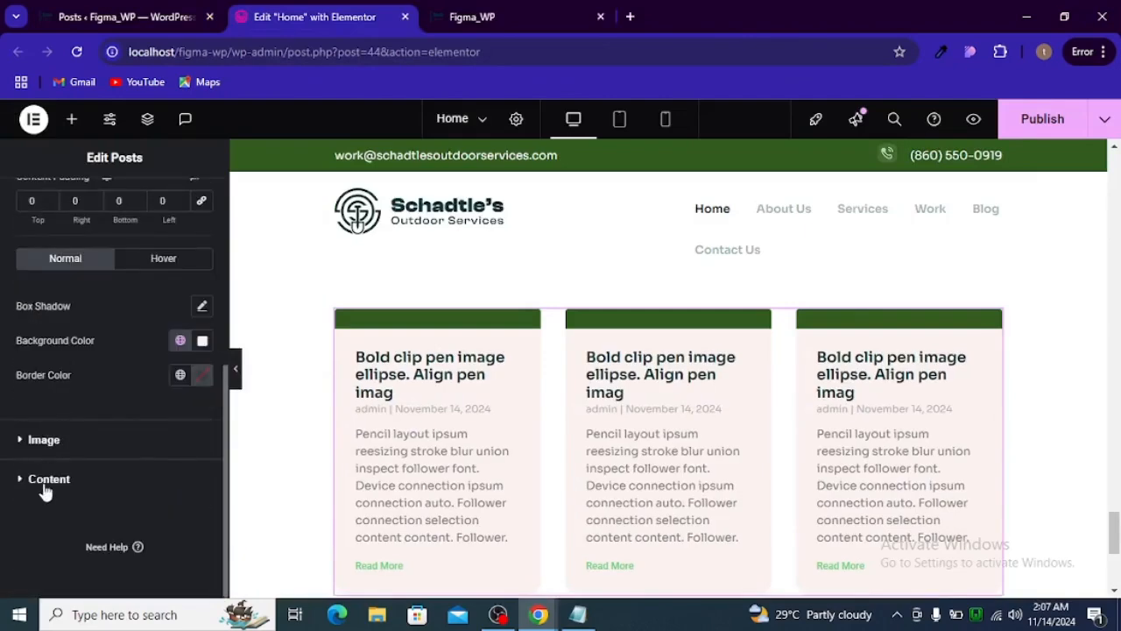
left_click(44, 479)
scroll(95, 400, "down", 3)
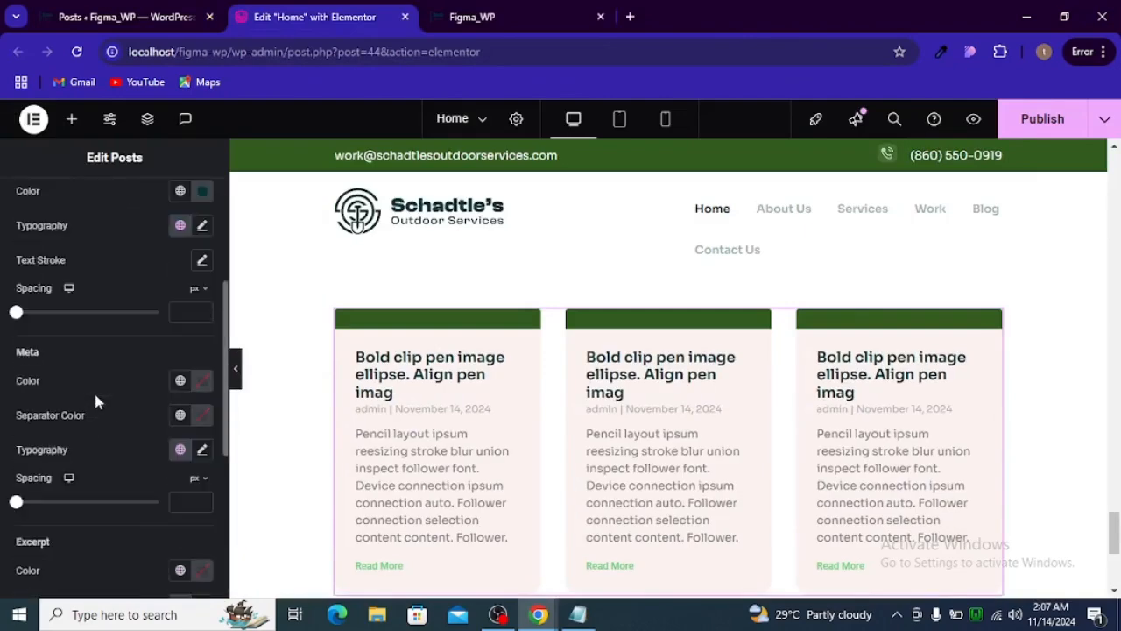
left_click(203, 452)
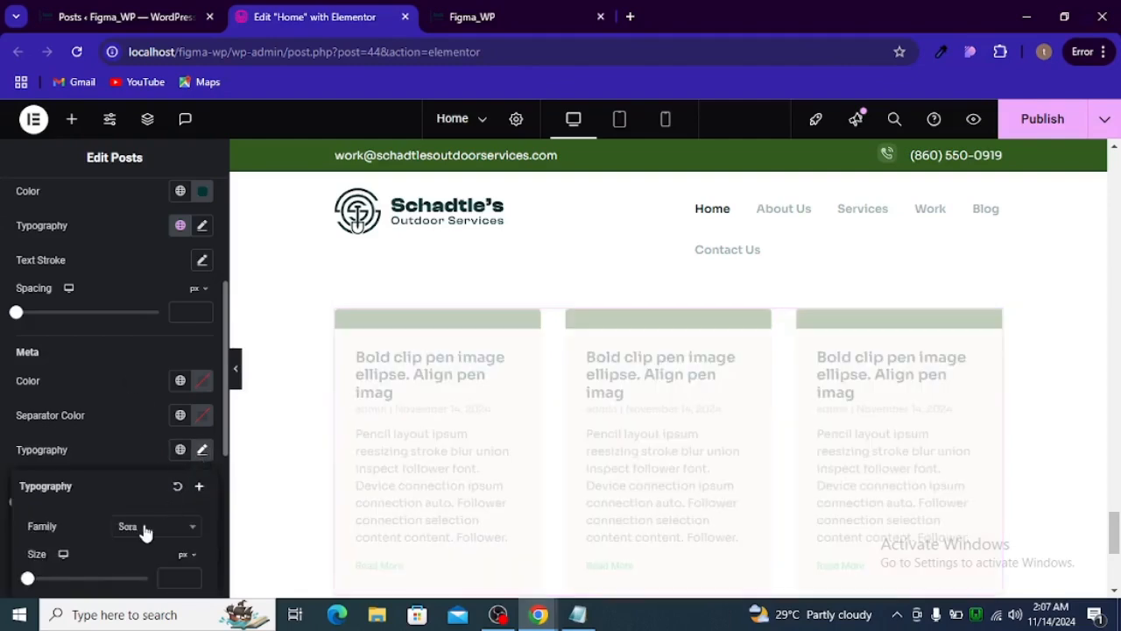
scroll(143, 530, "down", 1)
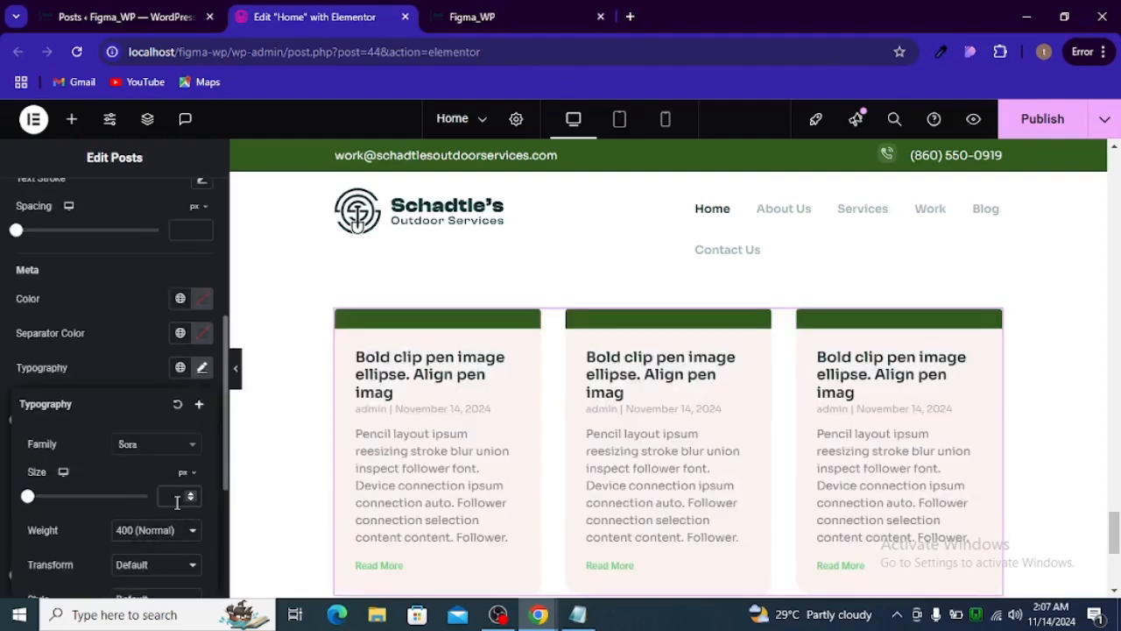
left_click(177, 501)
type("32")
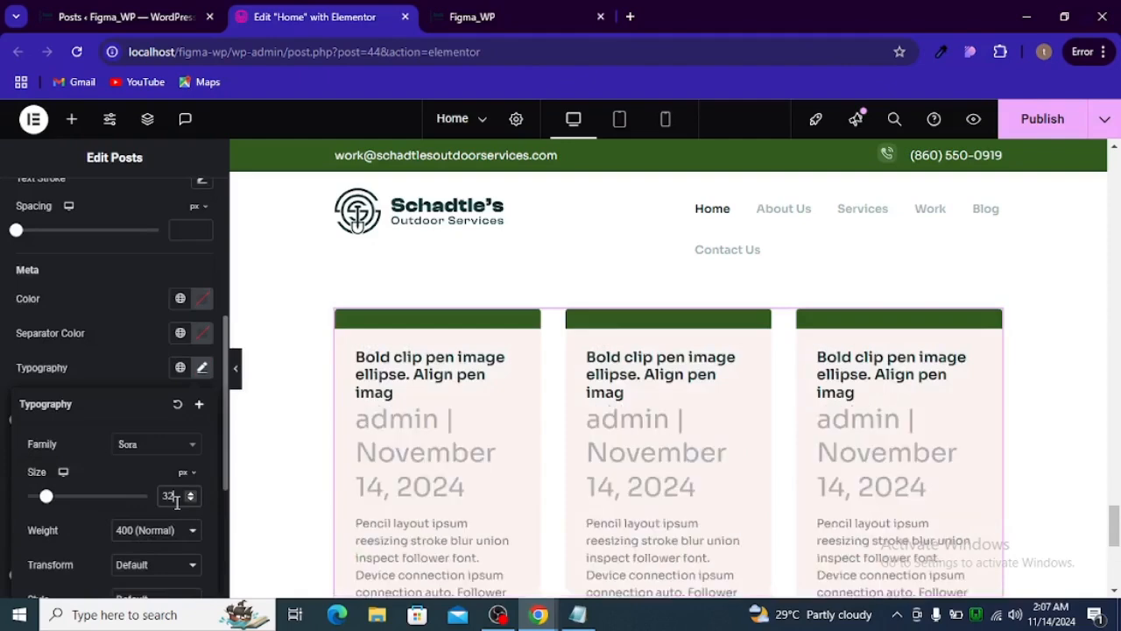
key("BackSpace")
key("BackSpace")
scroll(177, 406, "up", 3)
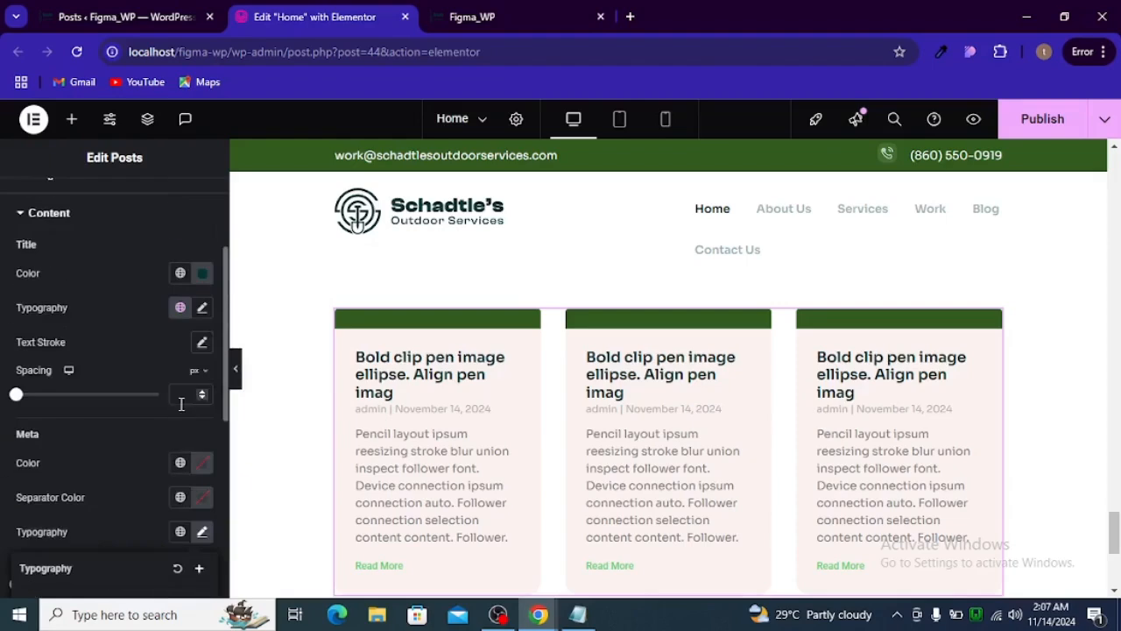
- Set the post titles' font size to 32 px, and preview the cards at full width with the editing panel hidden
left_click(201, 393)
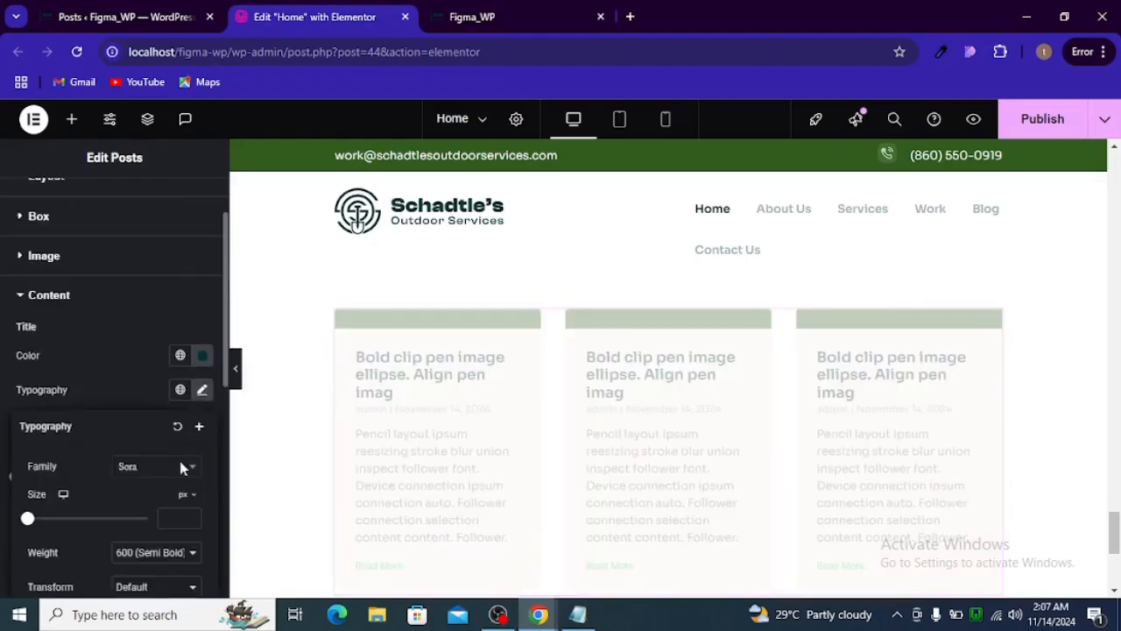
left_click(179, 522)
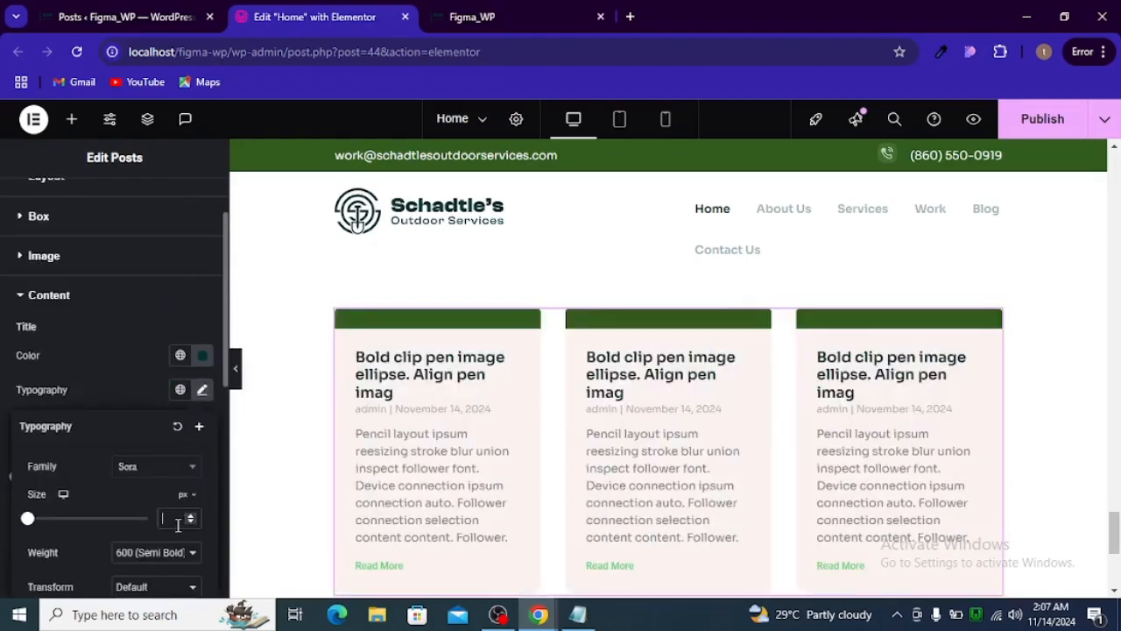
key("alt+Tab")
key("alt+Tab")
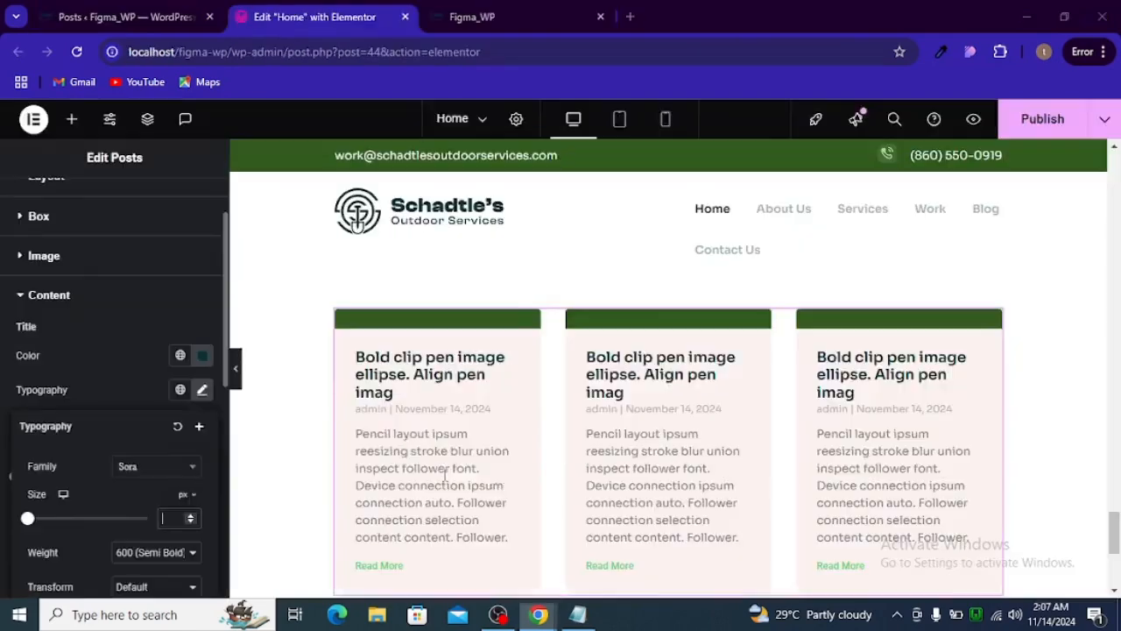
type("32")
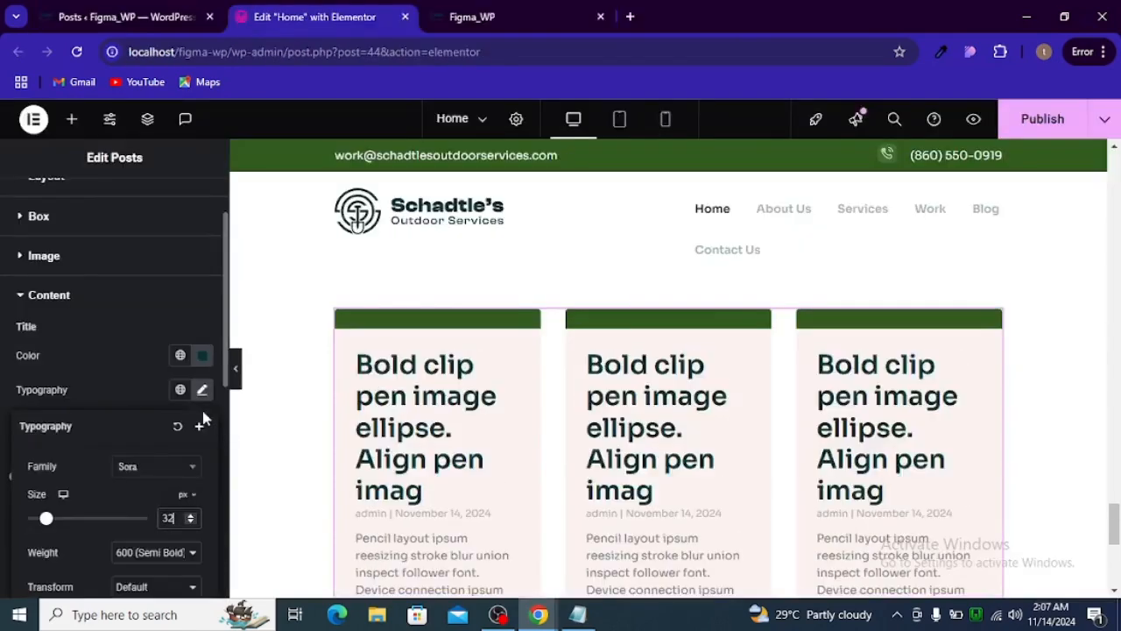
left_click(235, 371)
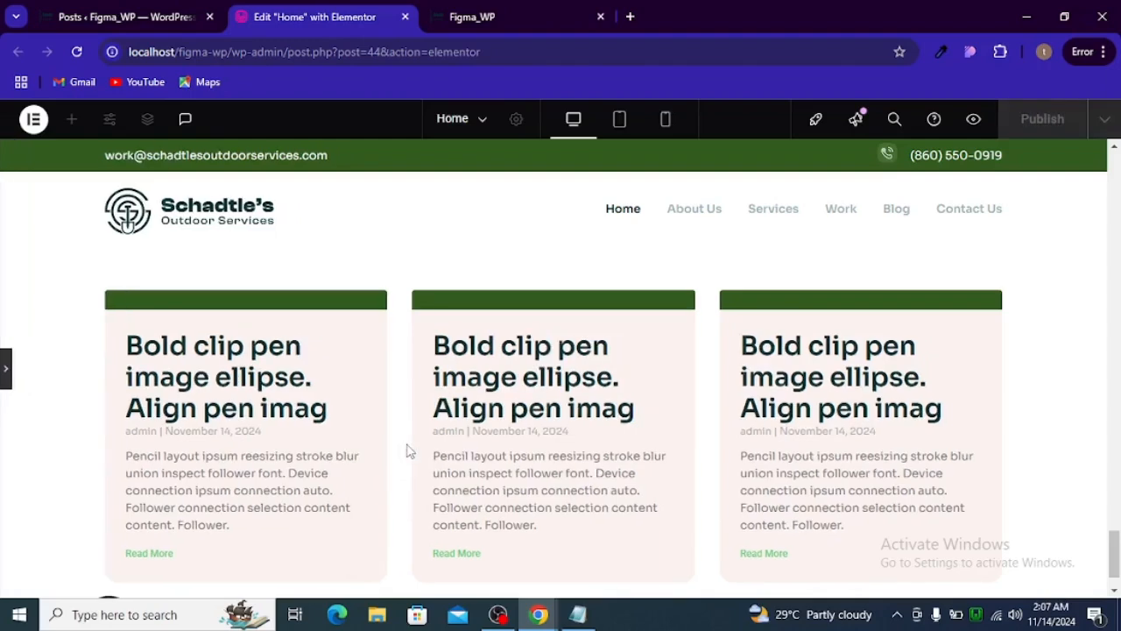
left_click(5, 386)
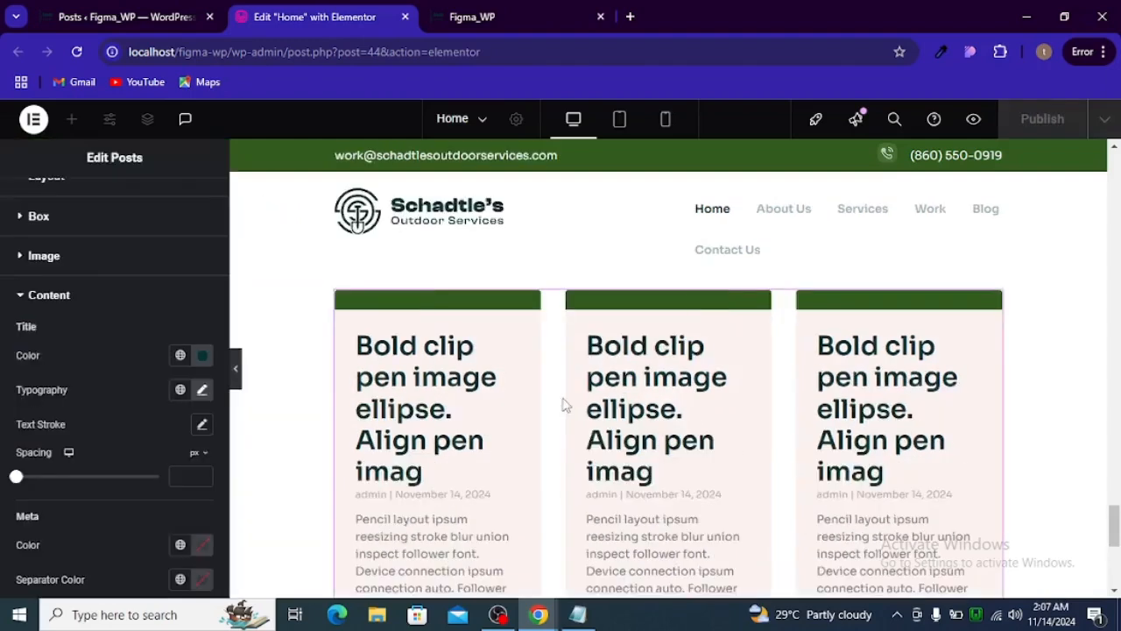
scroll(447, 420, "down", 1)
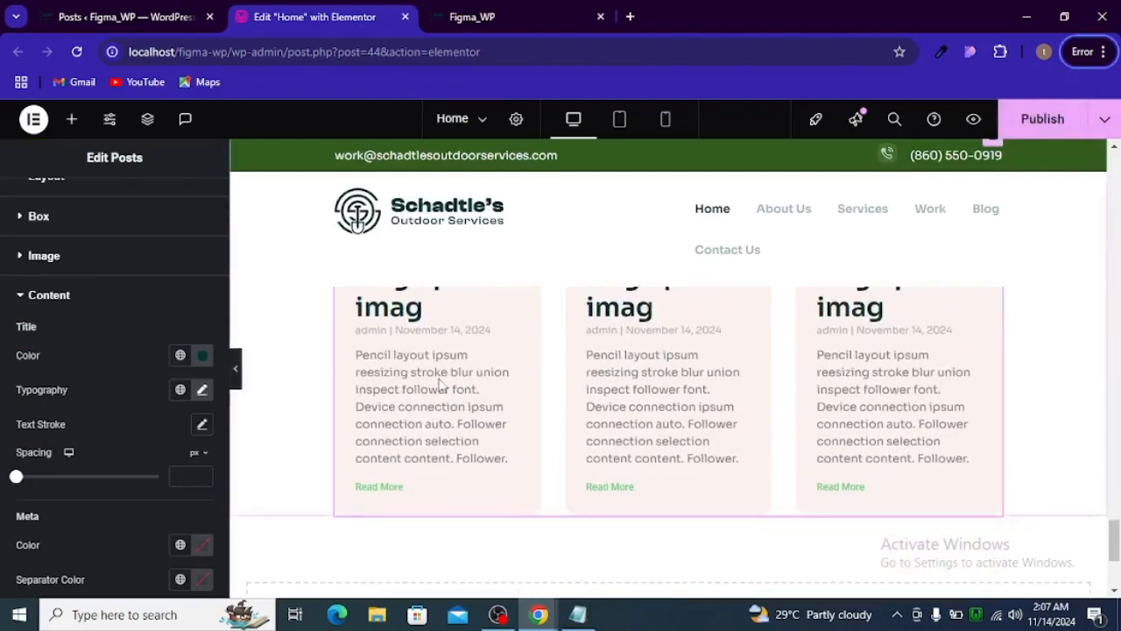
scroll(439, 385, "up", 1)
- Check the typography of the first blog card's date and author line and its spacing below the title in Figma
key("alt+Tab")
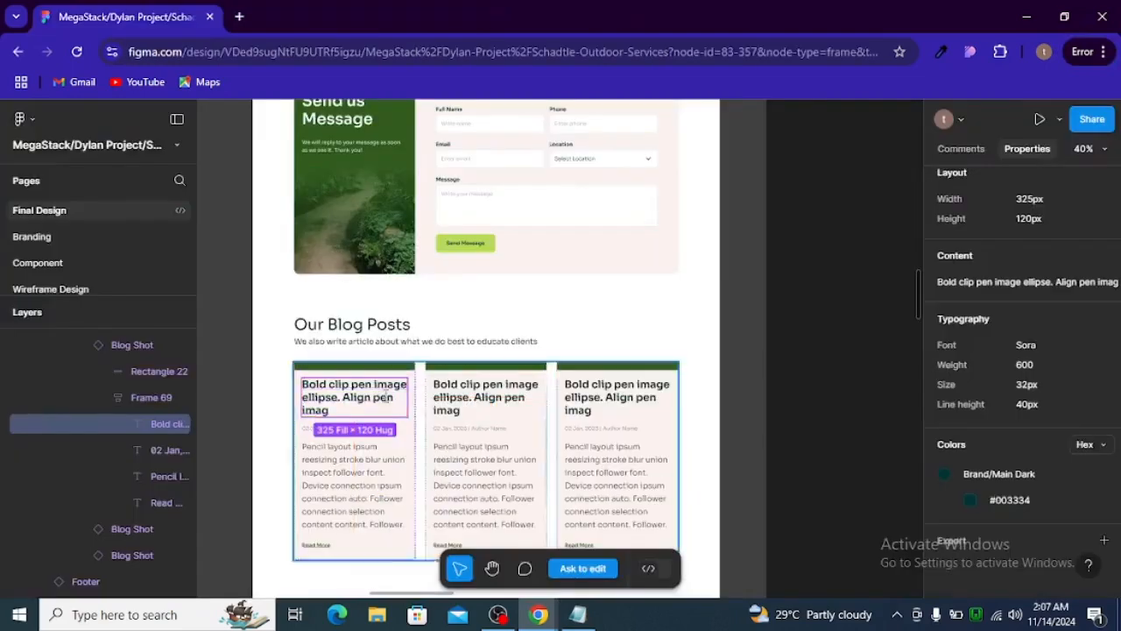
left_click(311, 425)
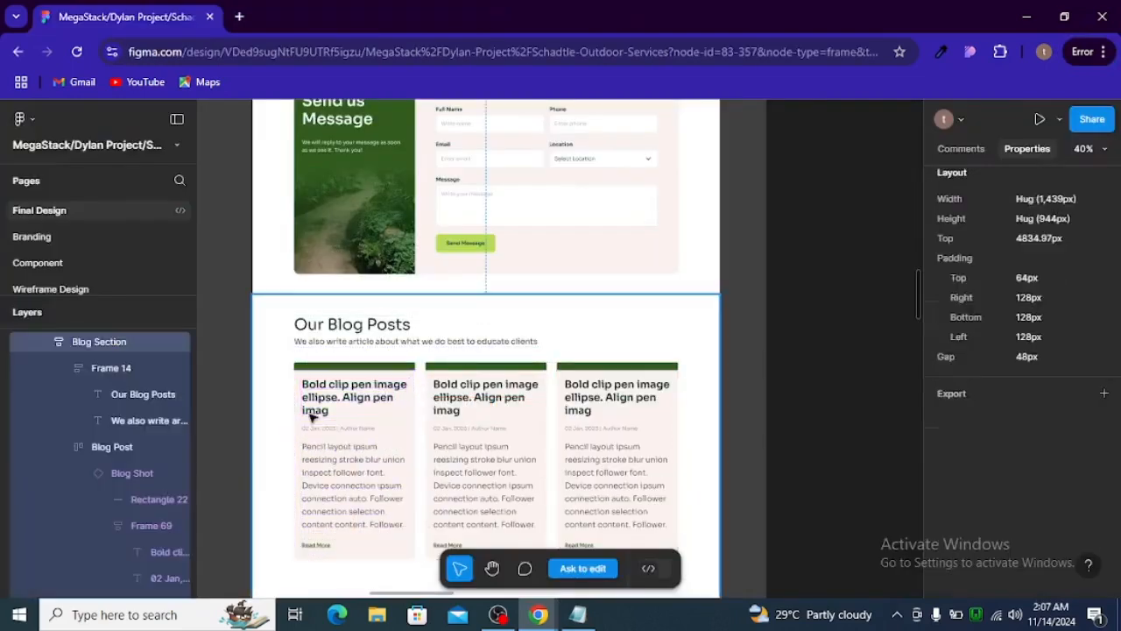
double_click(331, 427)
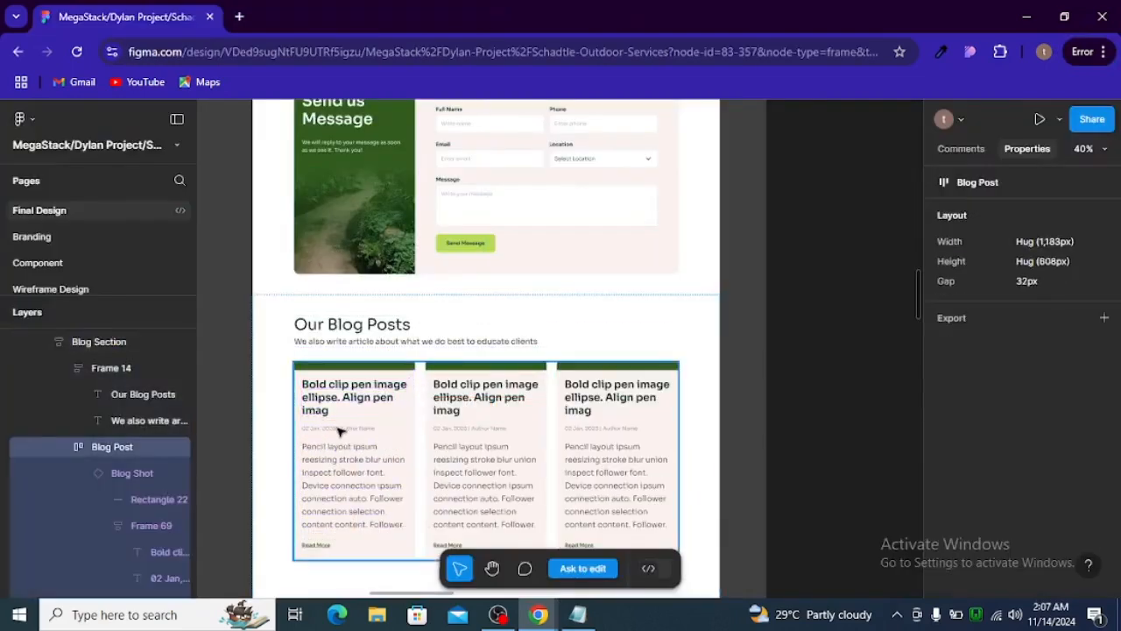
double_click(338, 429)
double_click(338, 428)
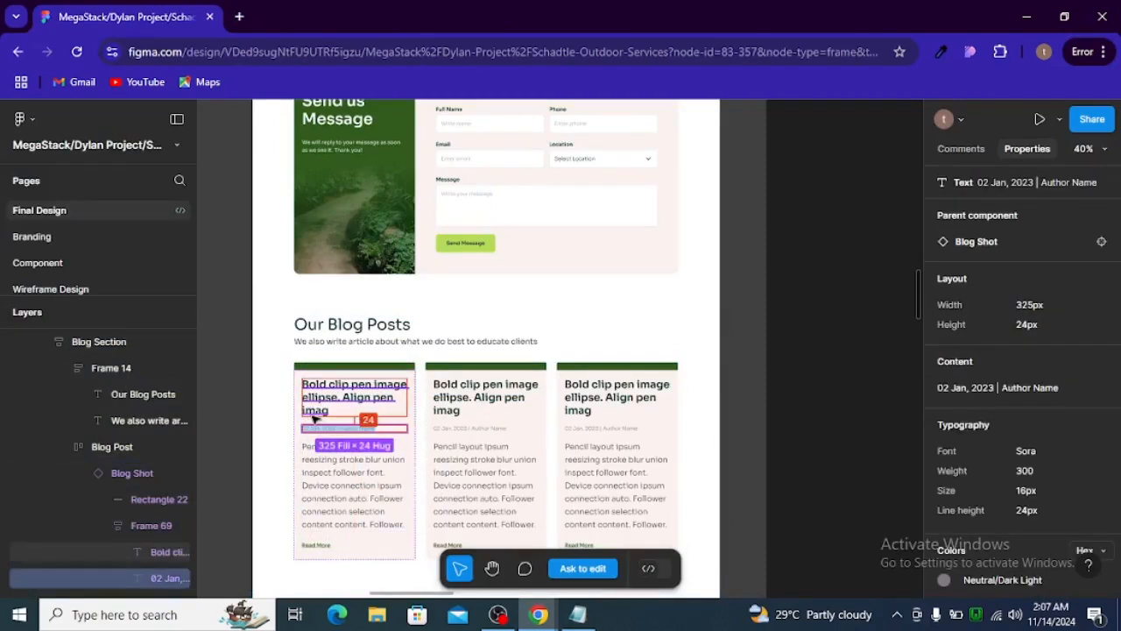
key("alt+Tab")
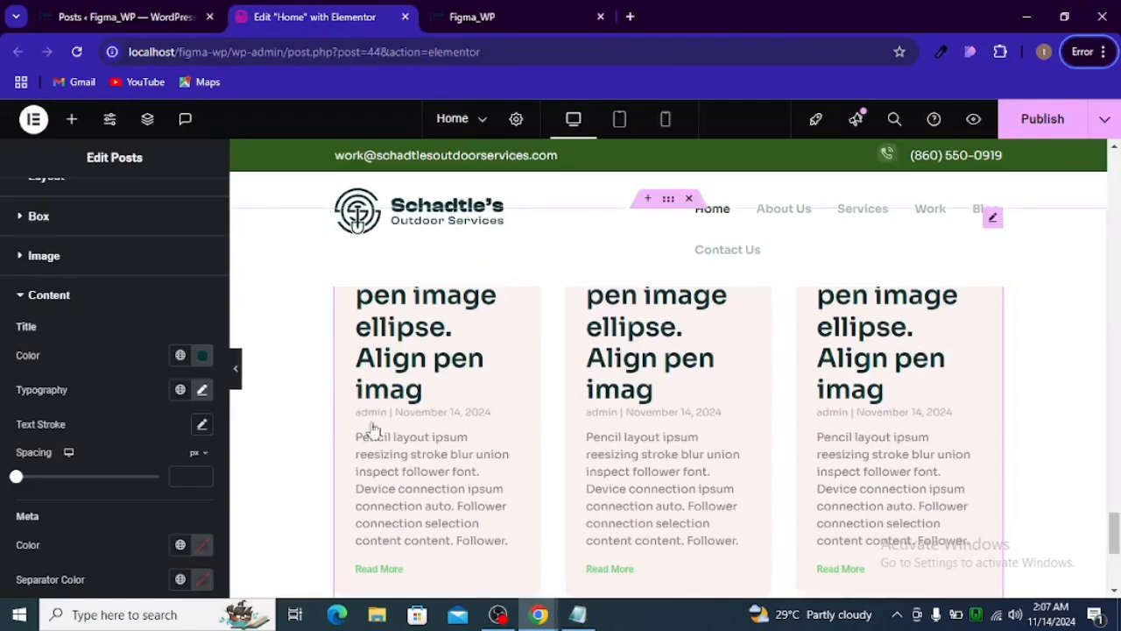
- Copy the date and author line's color from Figma, and apply #807B84 as the post meta color in Elementor
scroll(127, 372, "up", 2)
left_click(24, 388)
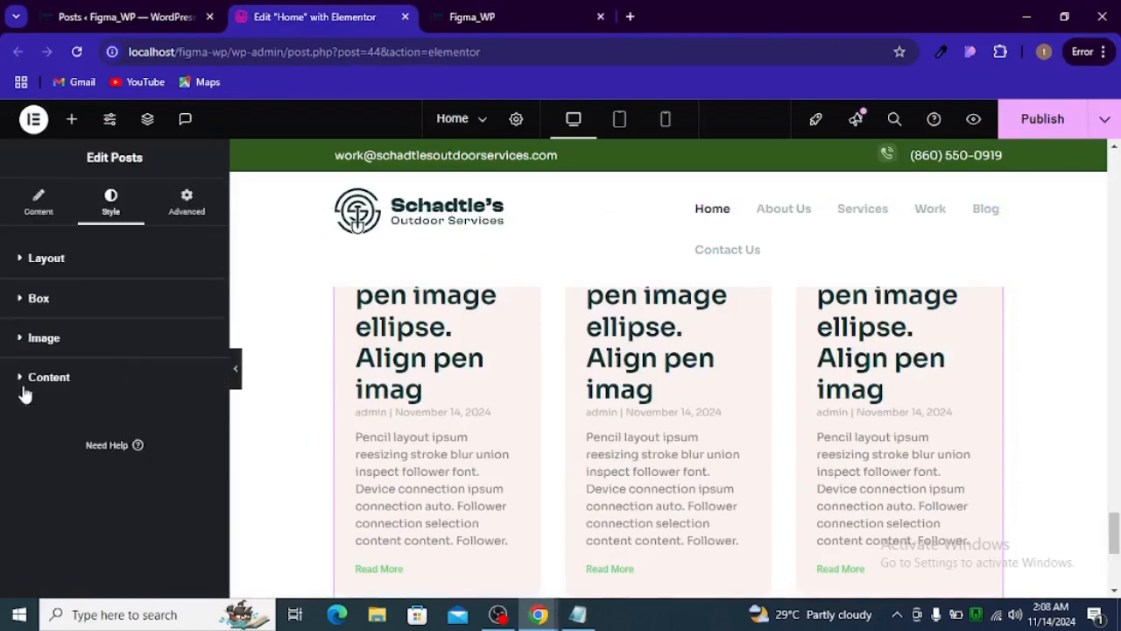
left_click(77, 390)
scroll(96, 394, "down", 4)
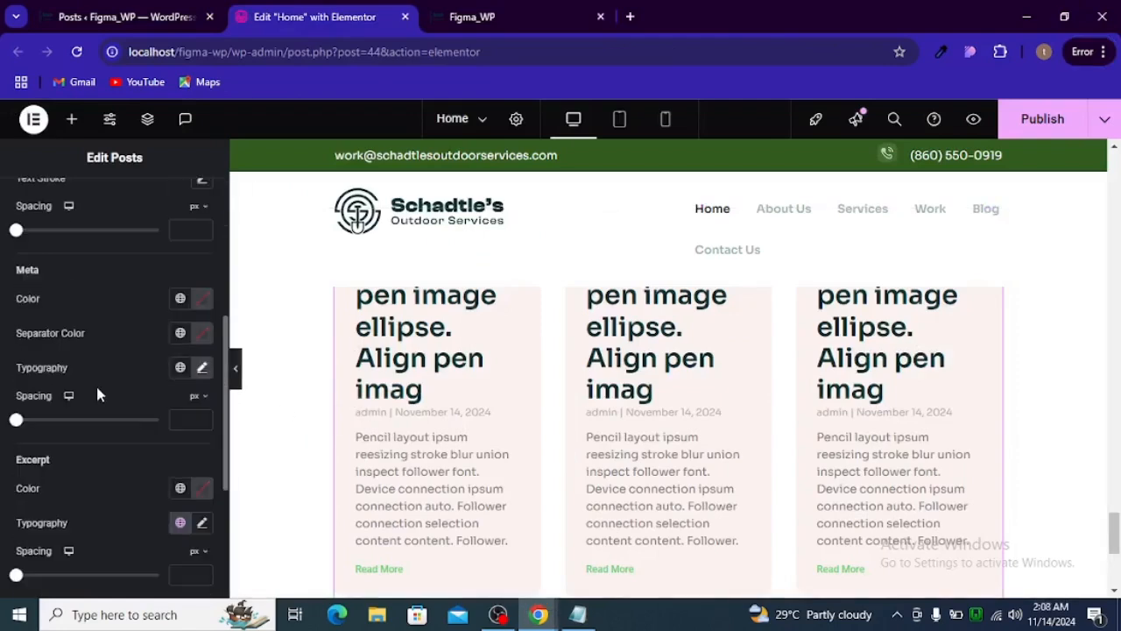
scroll(97, 395, "down", 2)
scroll(96, 395, "up", 4)
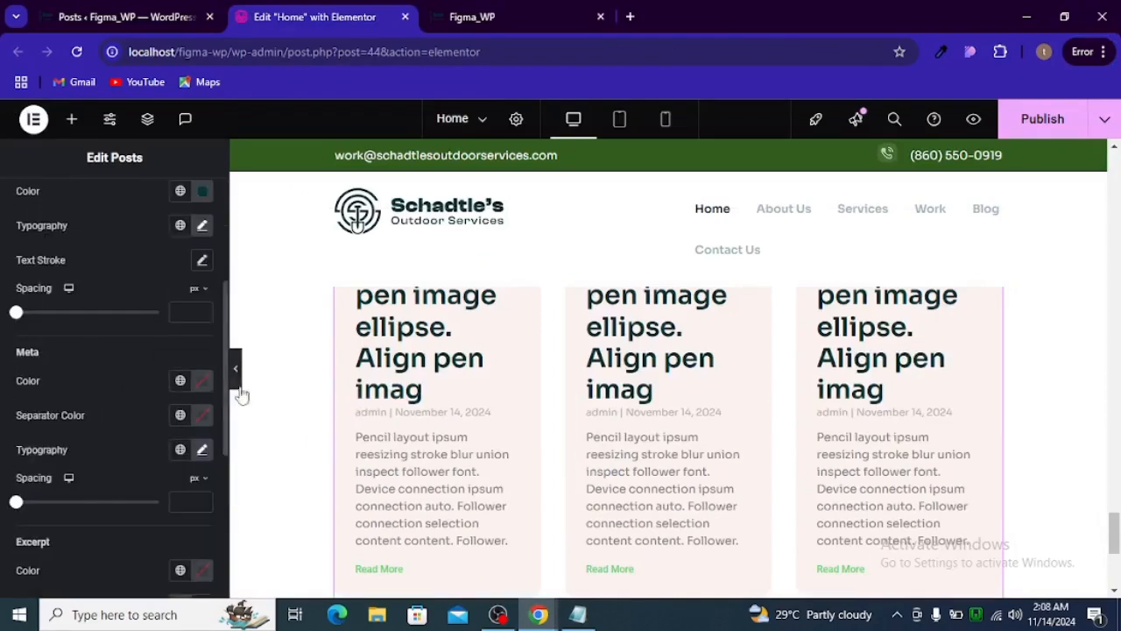
key("alt+Tab")
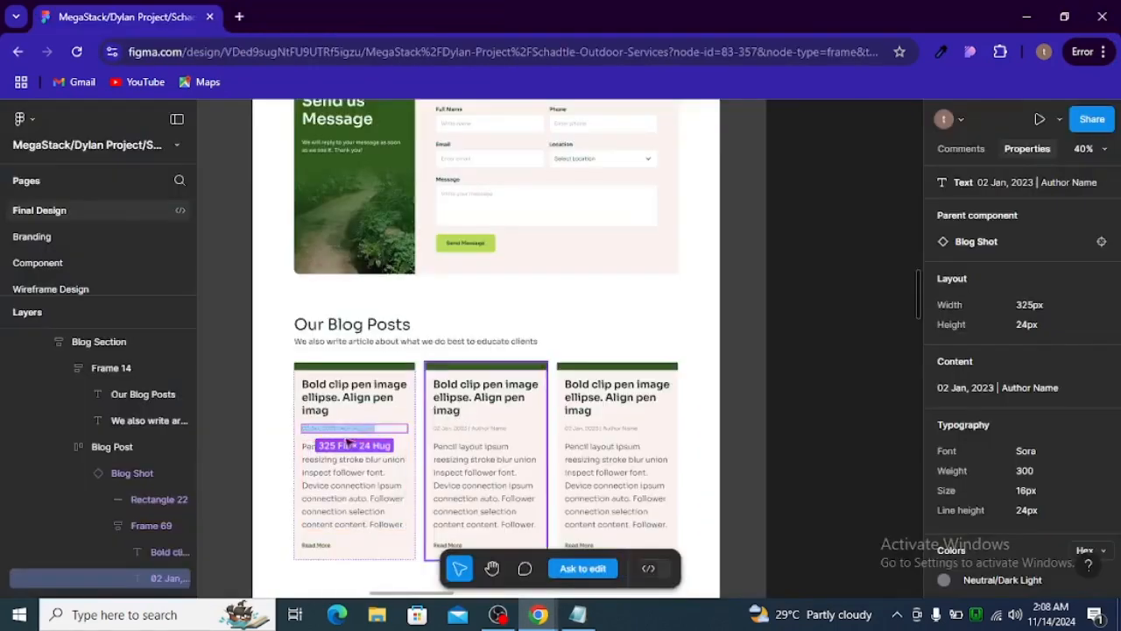
scroll(996, 508, "down", 2)
left_click(1004, 513)
key("alt+Tab")
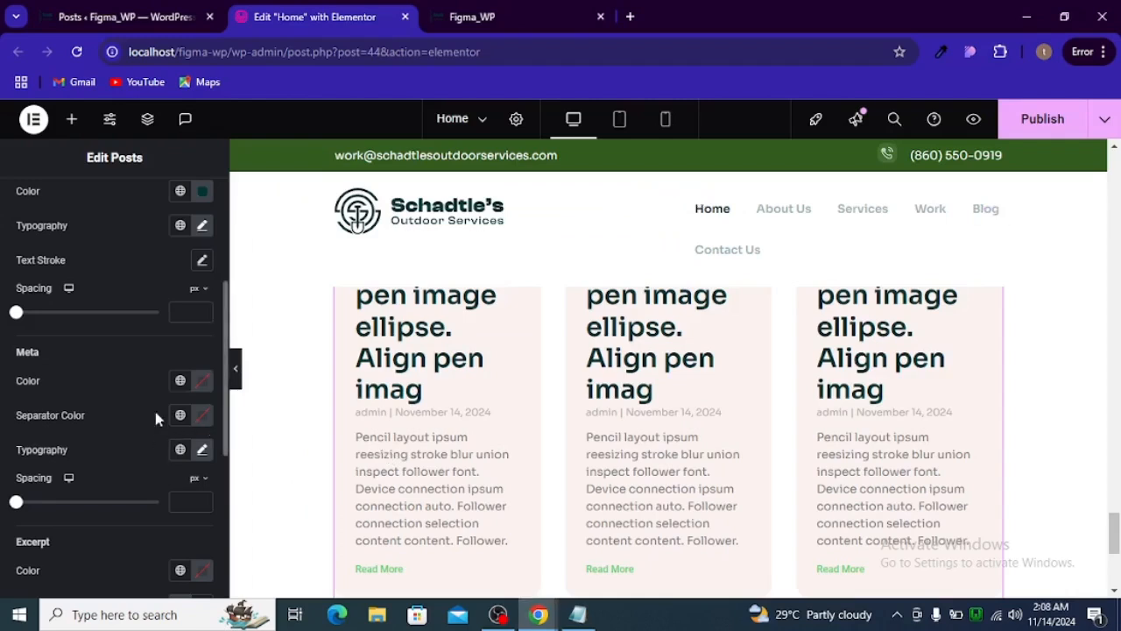
left_click(203, 382)
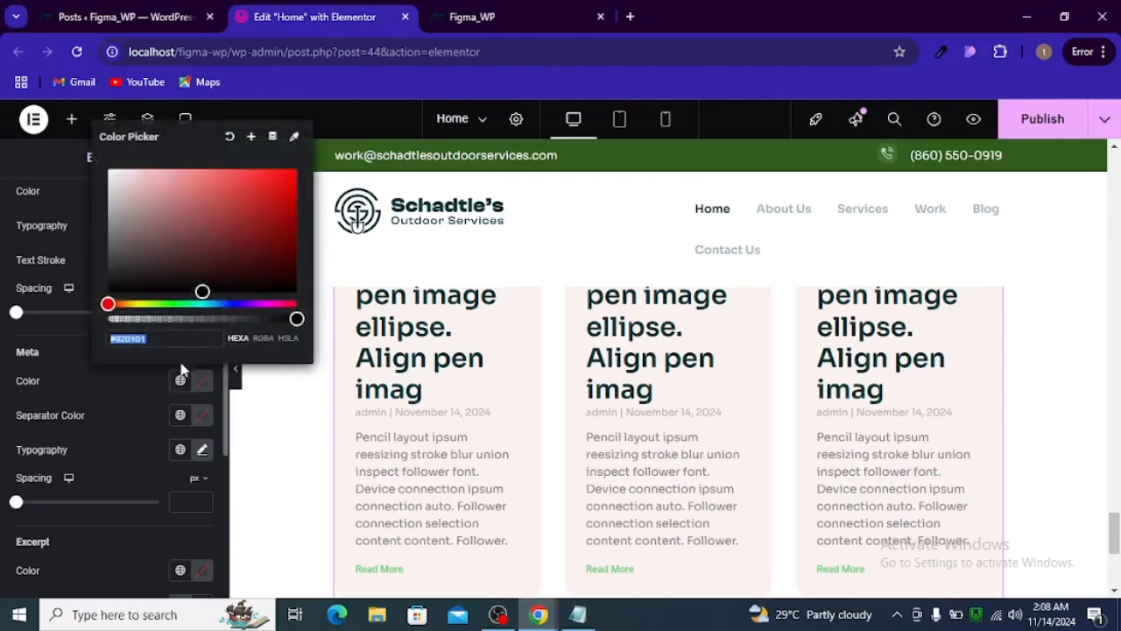
key("ctrl+v")
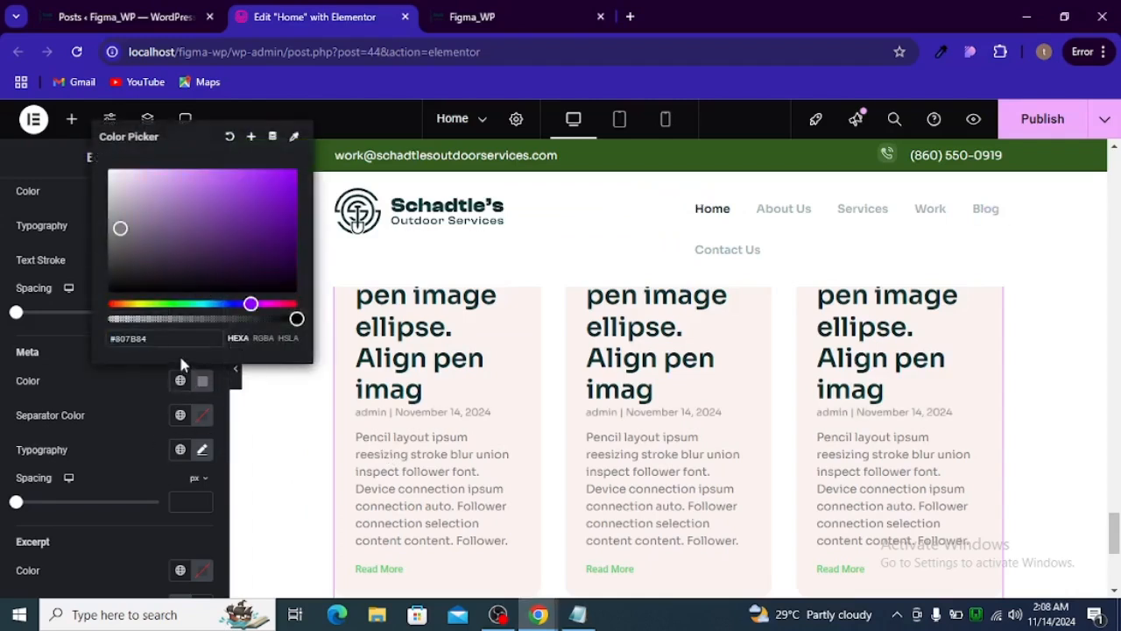
left_click(126, 431)
- Check the date and author line's typography in Figma, and set the post meta font size to 16 px in Elementor
left_click(202, 449)
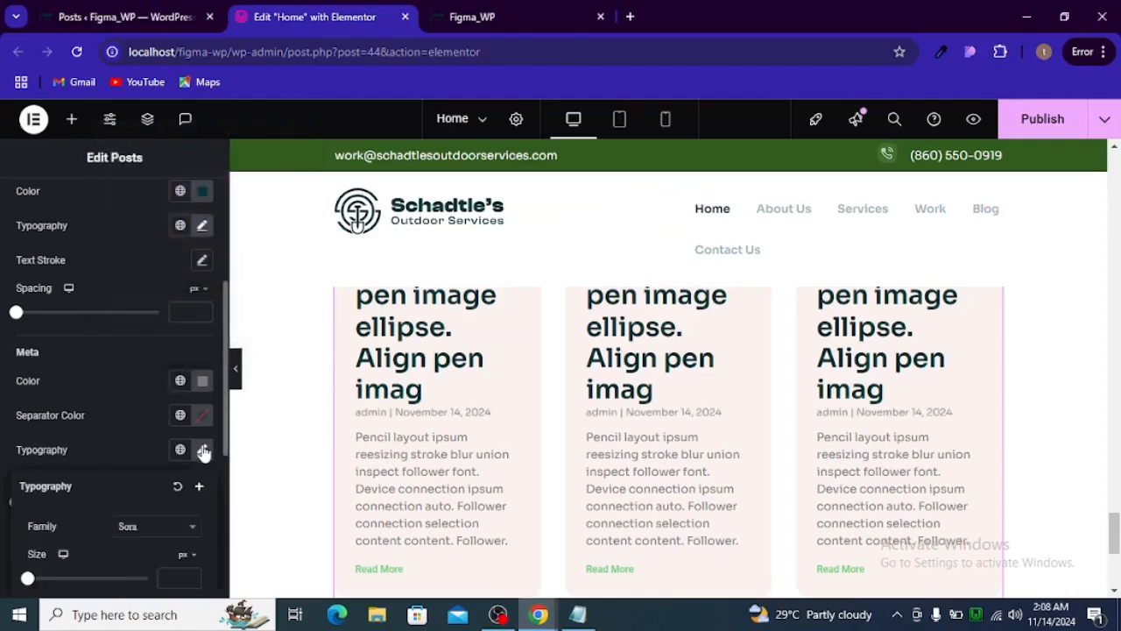
key("alt+Tab")
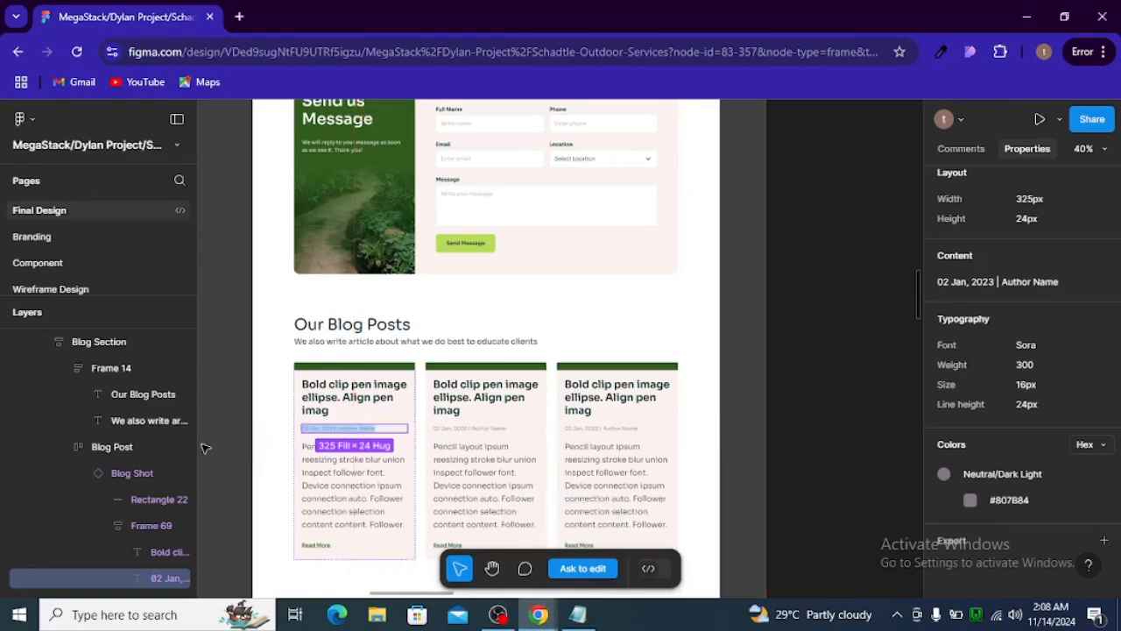
key("alt+Tab")
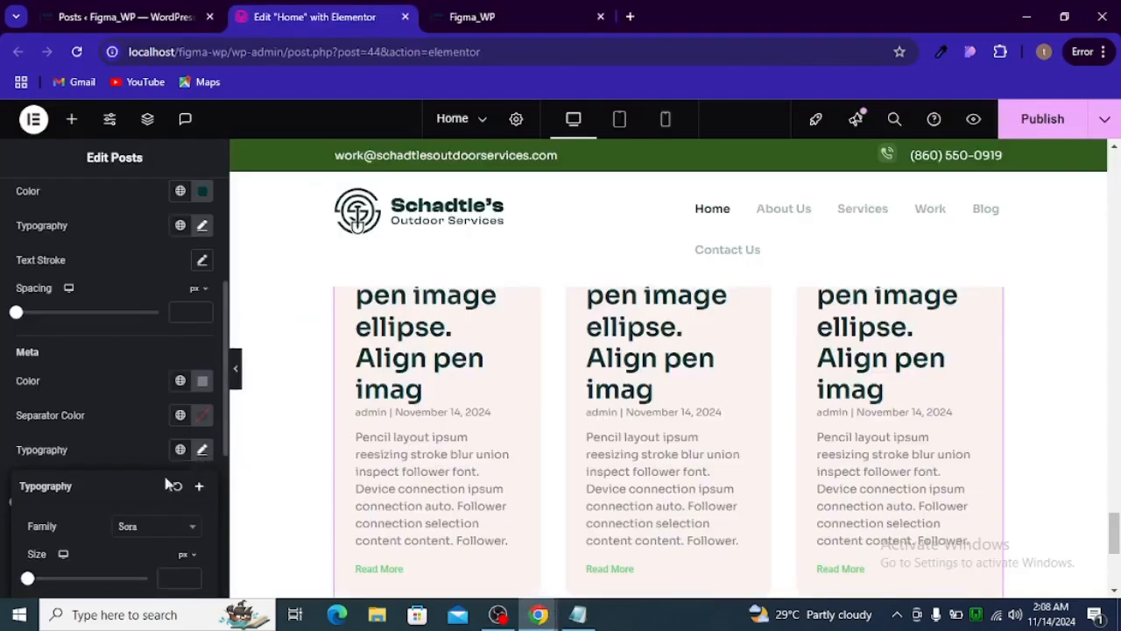
left_click(169, 579)
type("1")
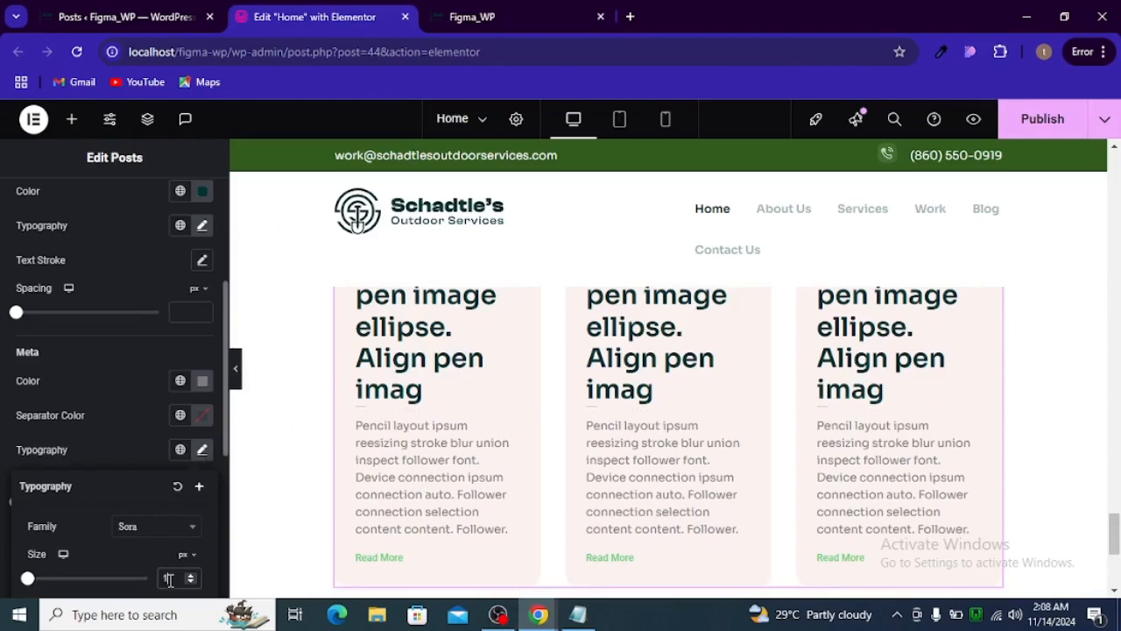
type("6")
scroll(346, 480, "up", 1)
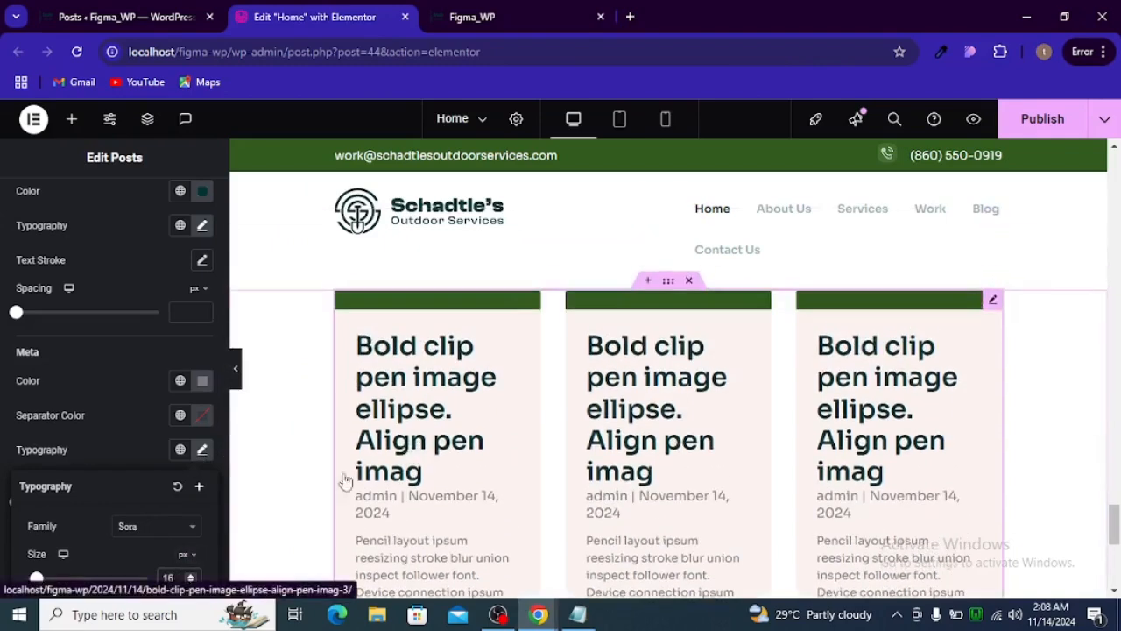
scroll(149, 500, "down", 3)
scroll(162, 464, "up", 2)
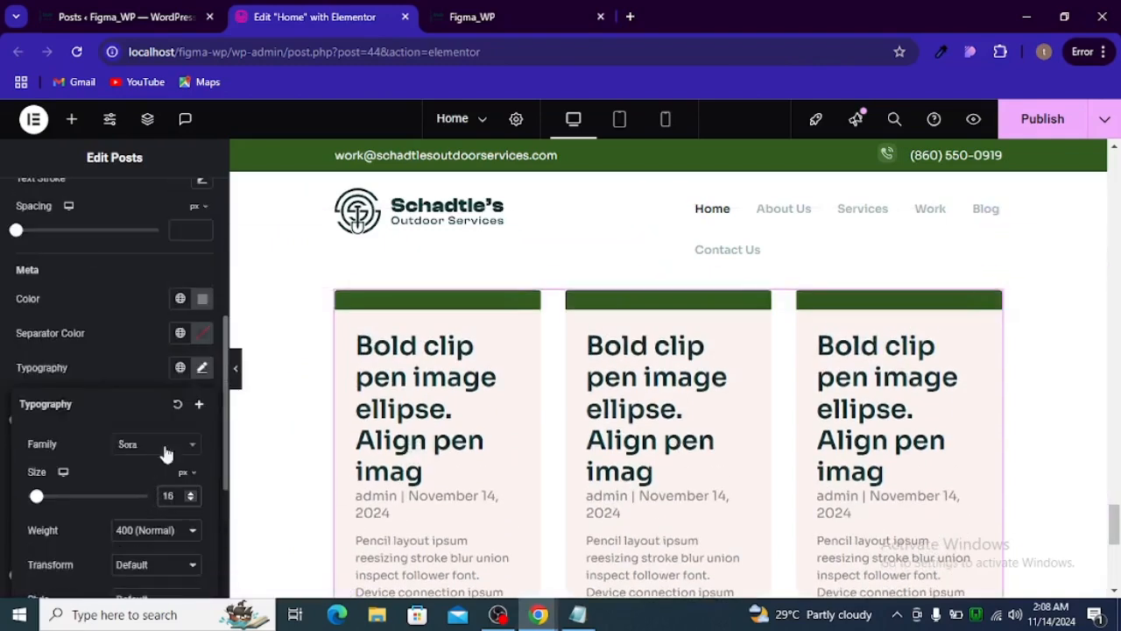
left_click(199, 370)
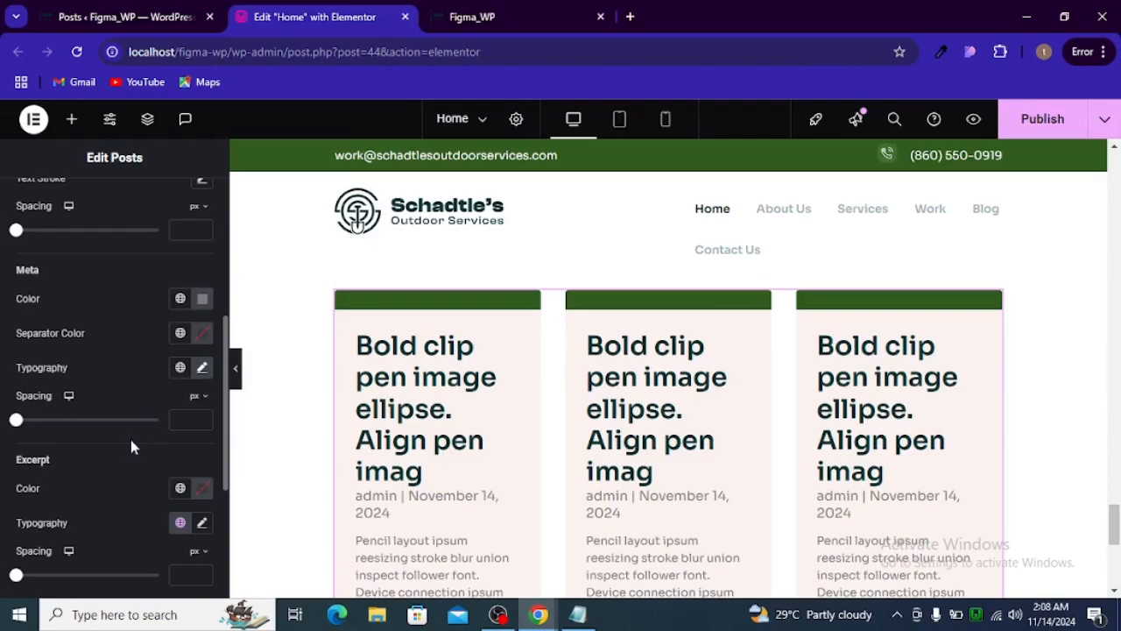
scroll(131, 439, "up", 2)
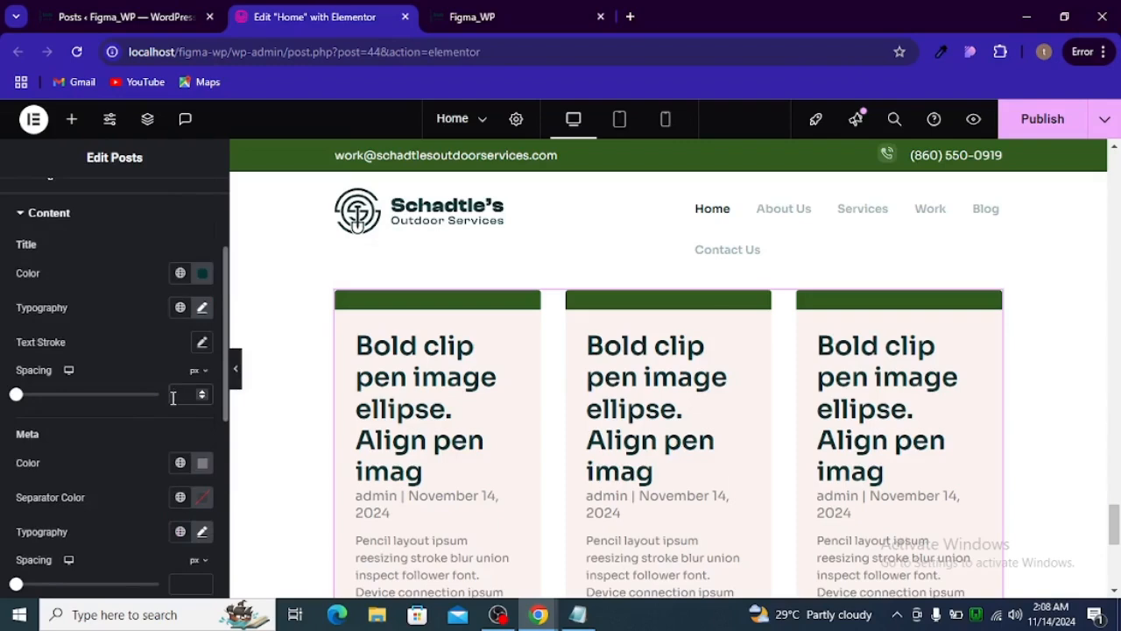
- Set the spacing below the post titles to 24 px, and check the result across the three cards
type("24")
scroll(355, 447, "down", 2)
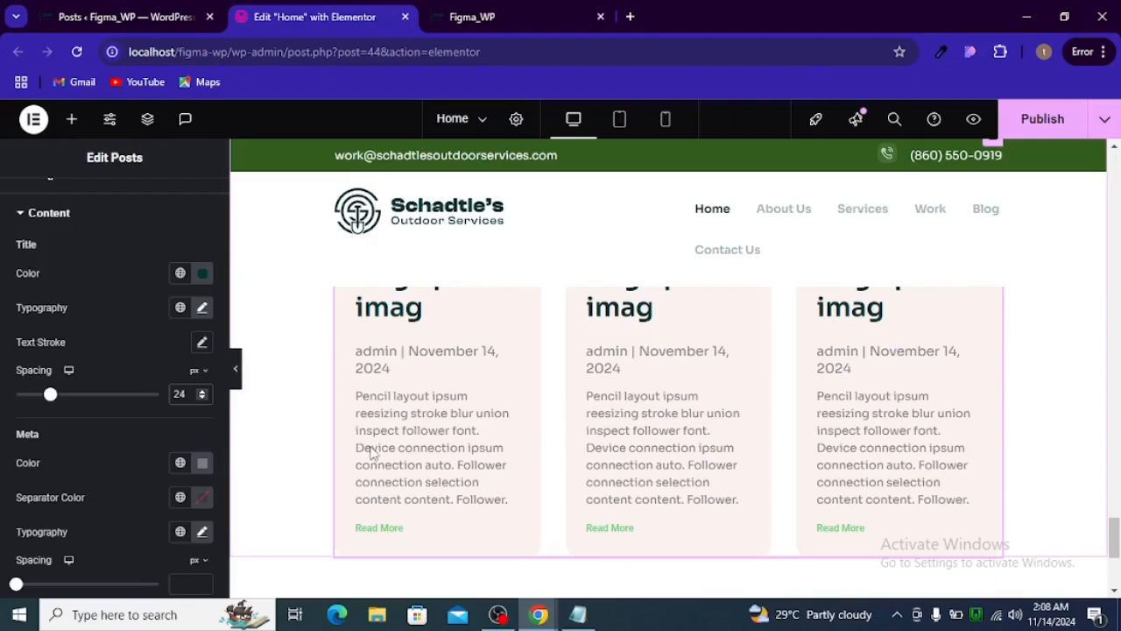
scroll(120, 434, "up", 2)
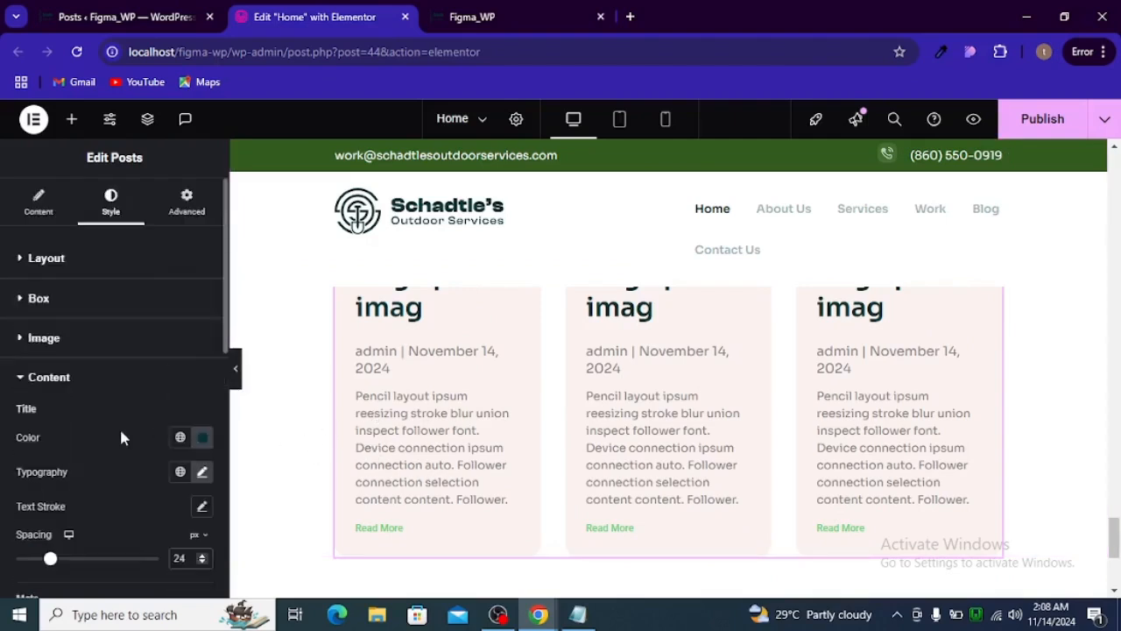
- Copy the excerpt text's color from the first blog card in Figma, and apply #3E3C40 as the excerpt color in Elementor
scroll(60, 394, "down", 4)
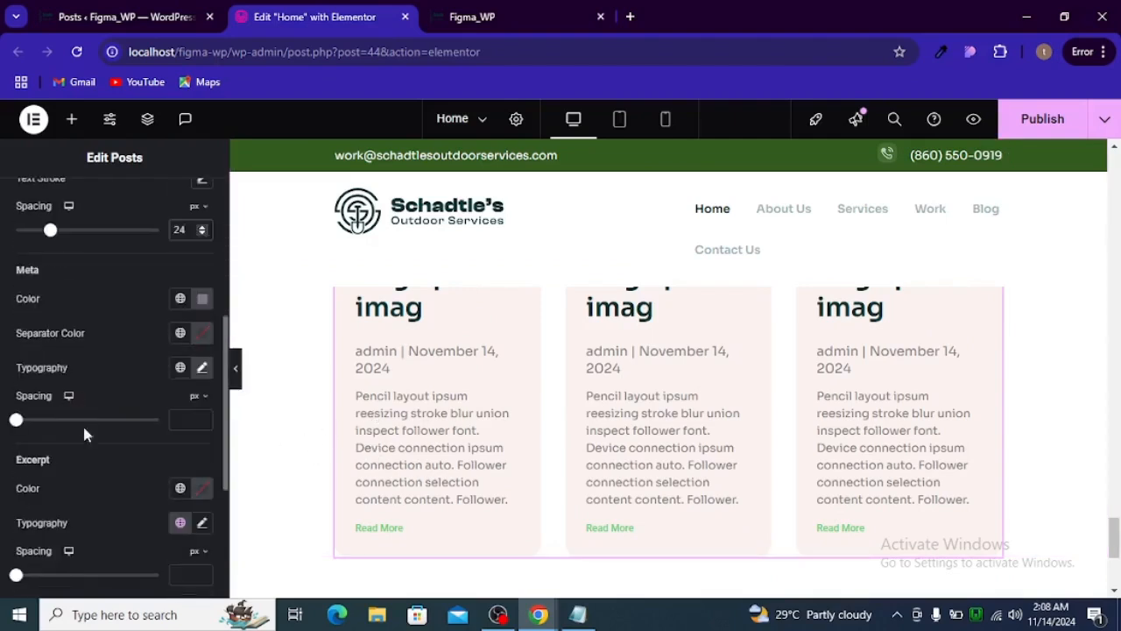
scroll(143, 462, "down", 1)
key("alt+Tab")
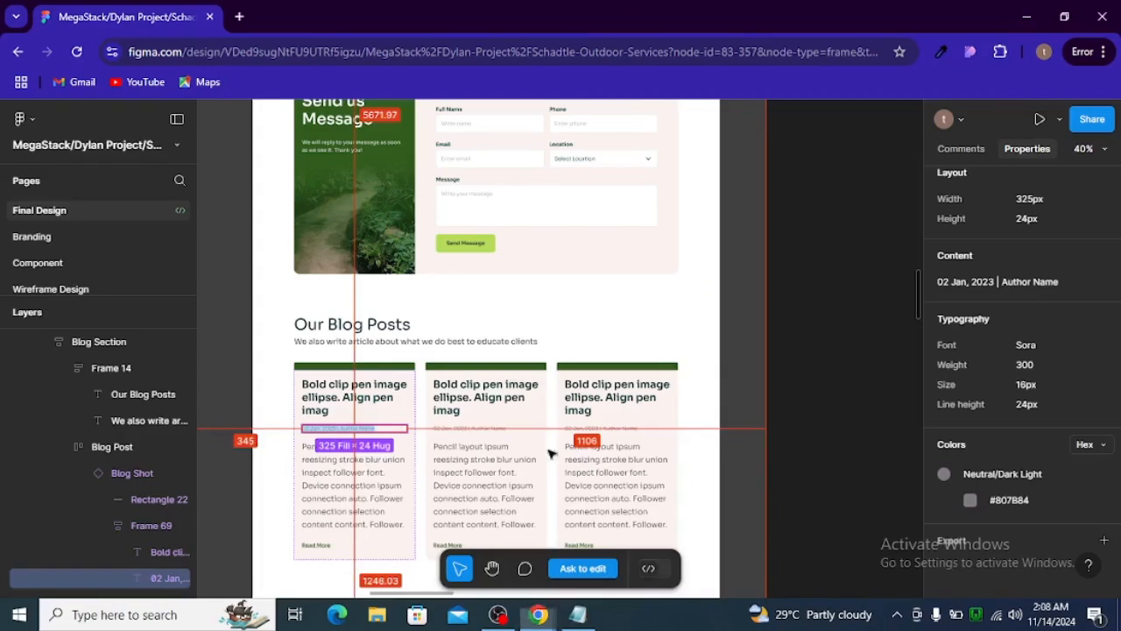
double_click(323, 486)
left_click(1012, 499)
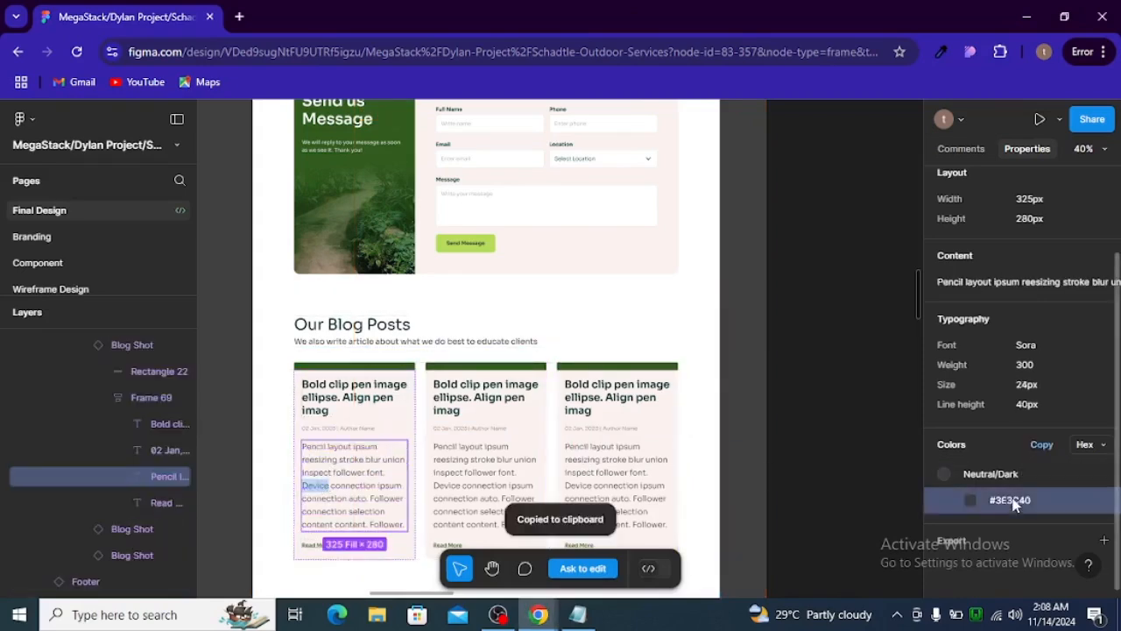
key("alt+Tab")
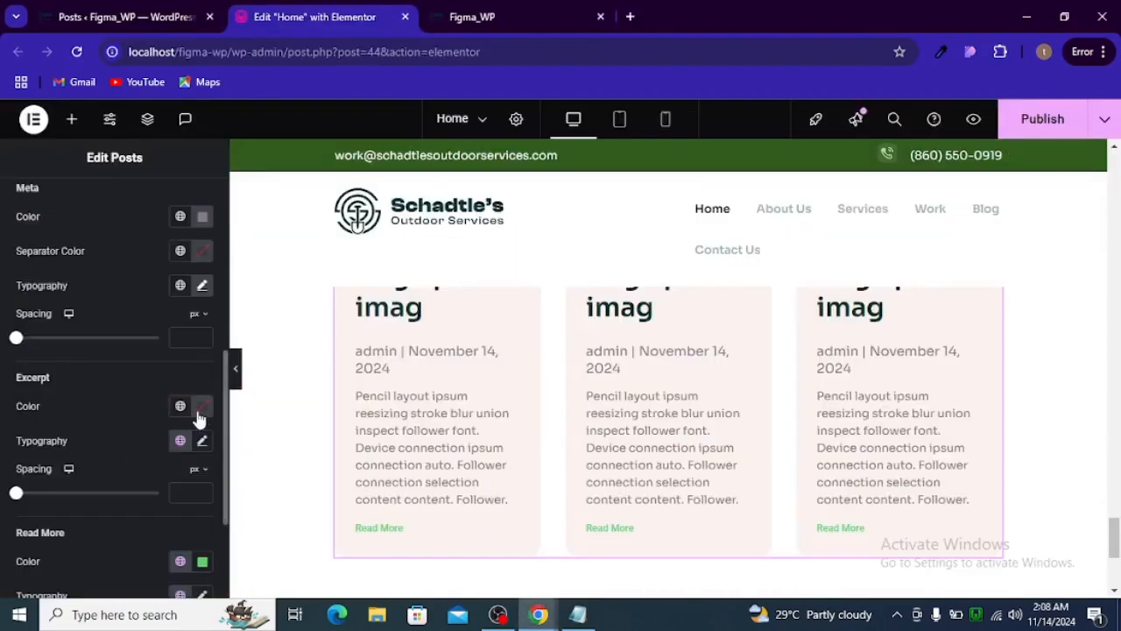
left_click(202, 405)
key("ctrl+v")
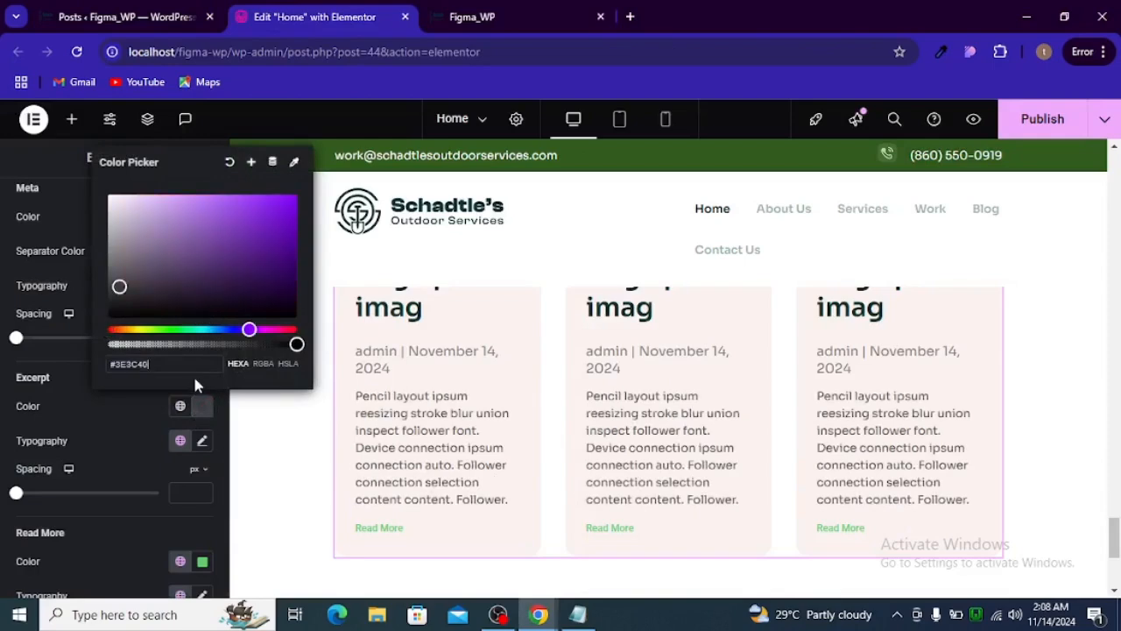
- Check the excerpt's typography in Figma, and set the excerpt font size to 18 px in Elementor
key("alt+Tab")
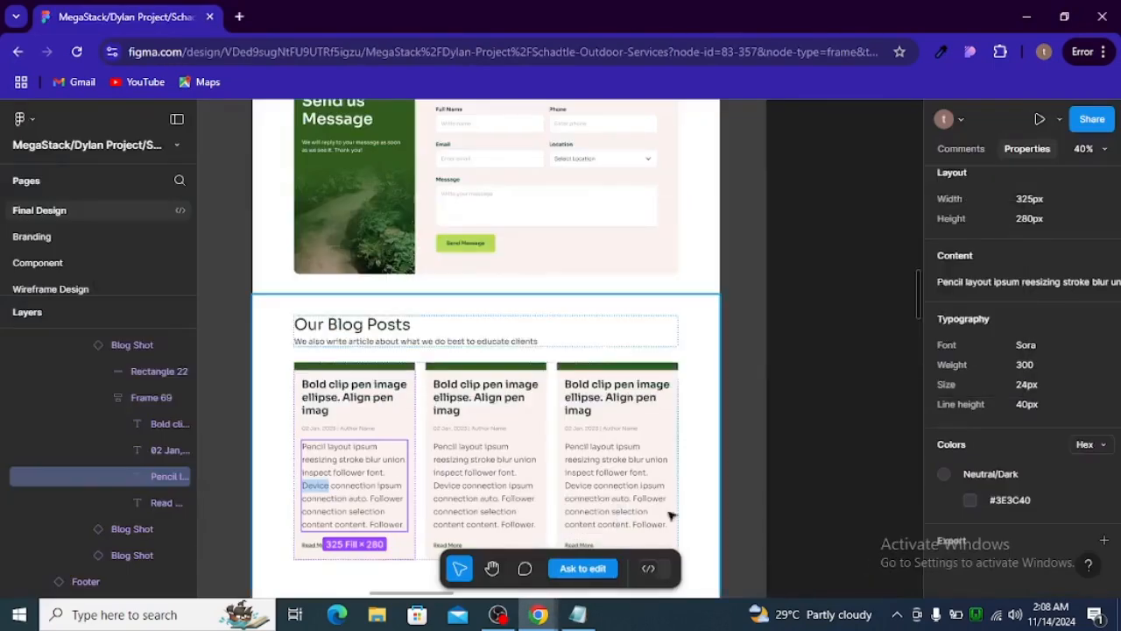
key("alt+Tab")
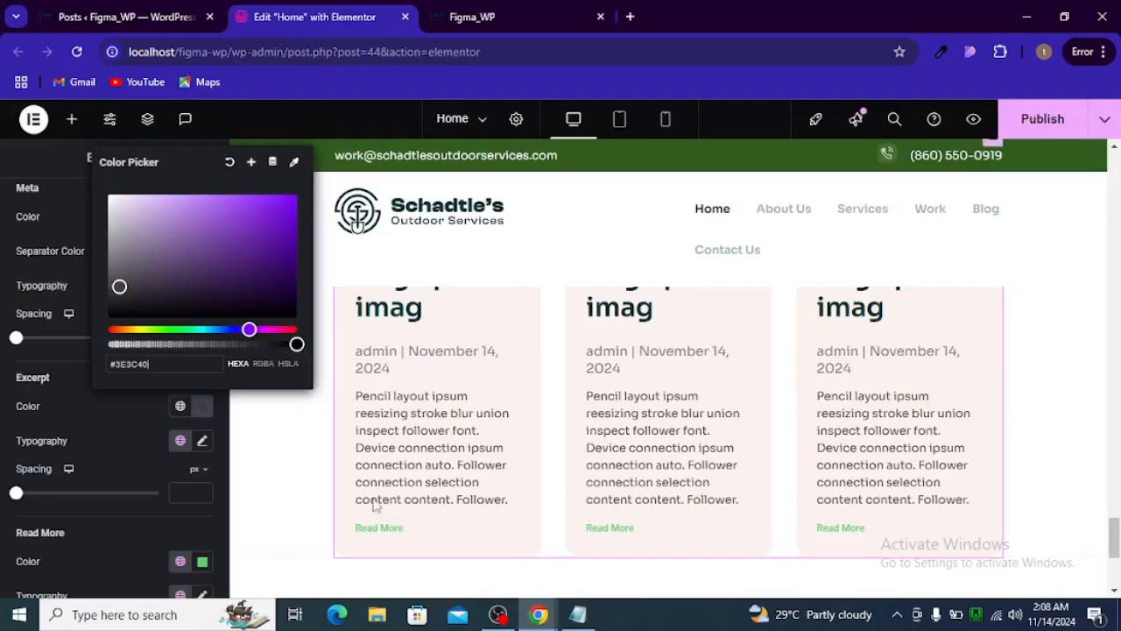
left_click(124, 443)
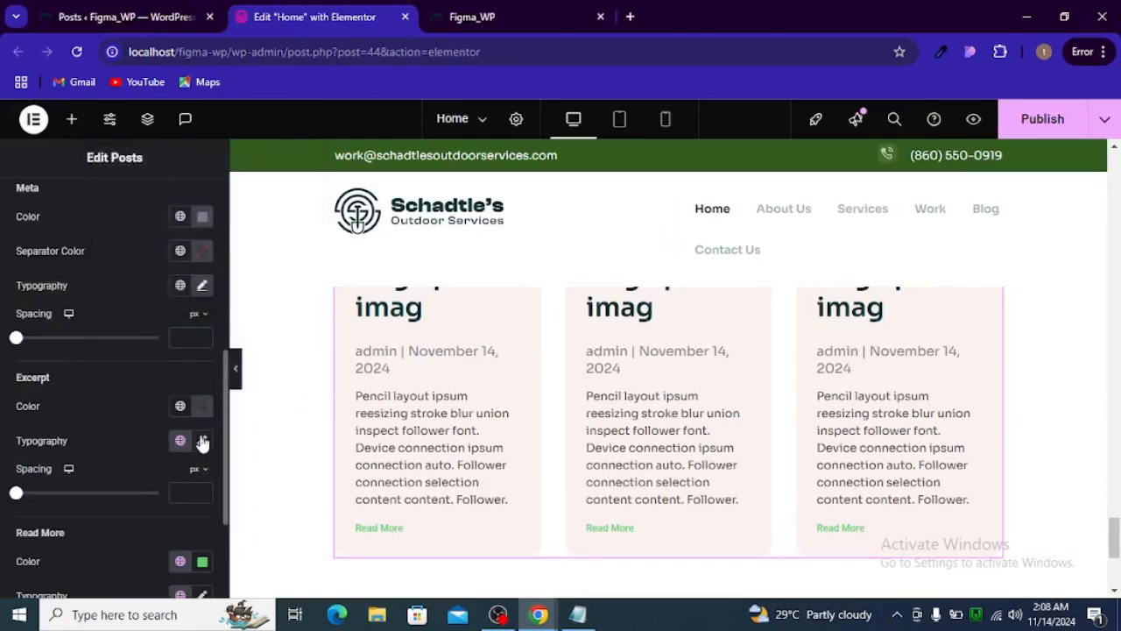
left_click(205, 443)
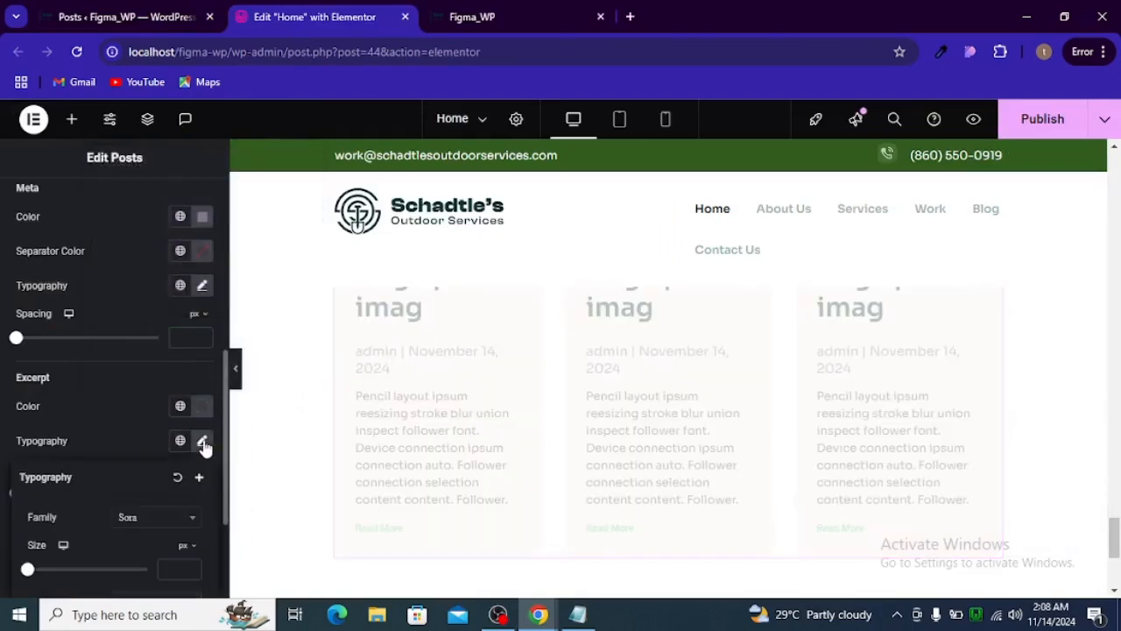
scroll(166, 473, "down", 1)
scroll(166, 473, "down", 1)
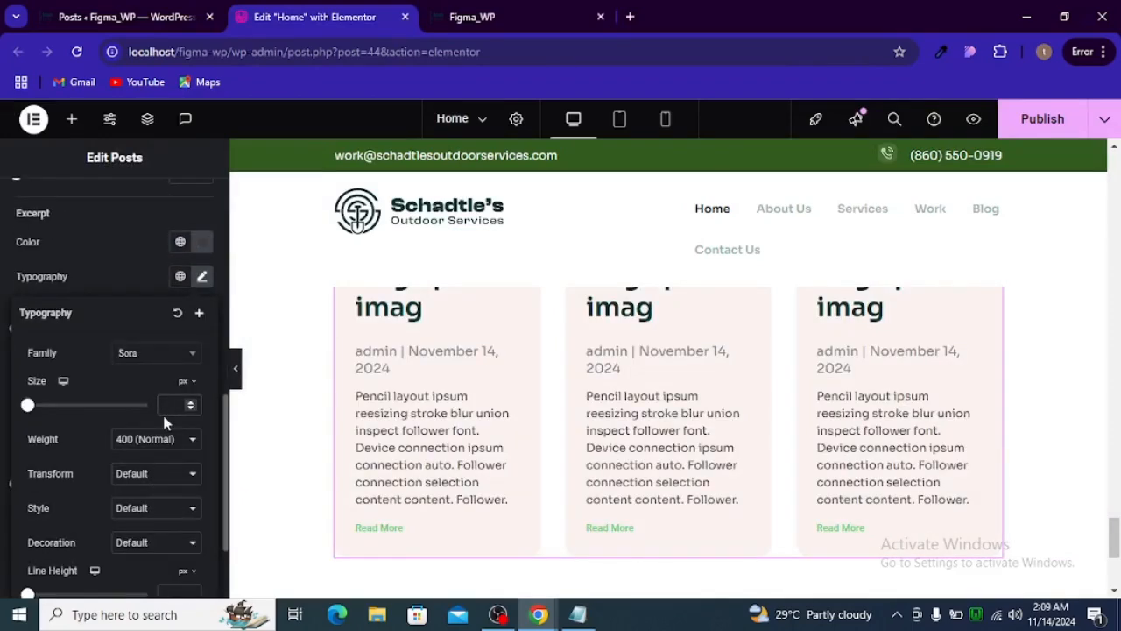
type("18")
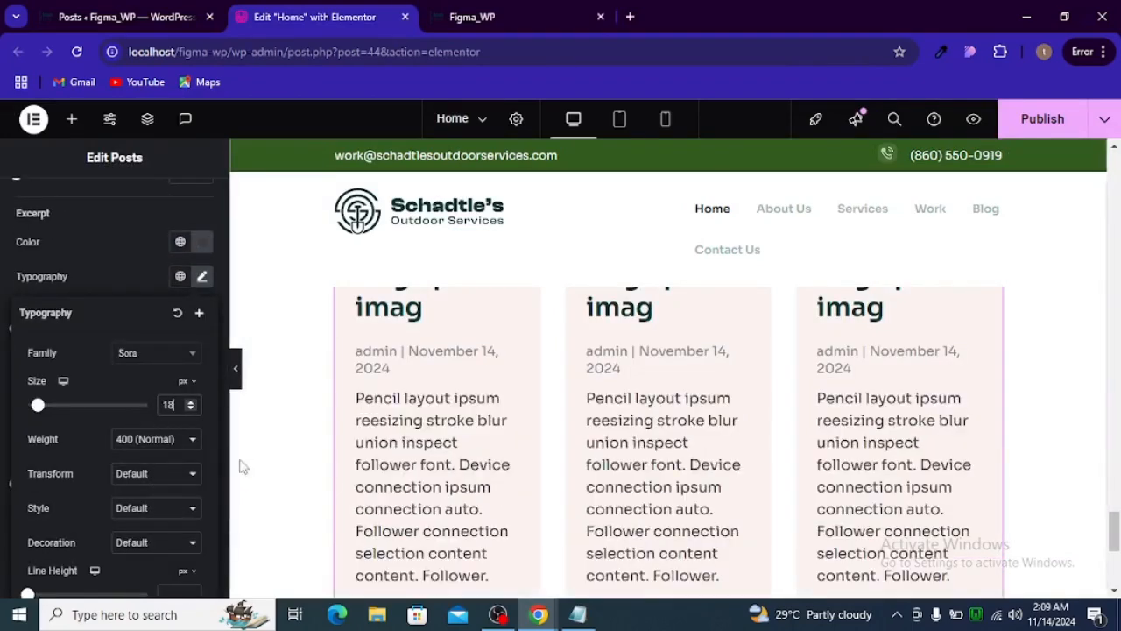
- Check the excerpt's line height in Figma, and set the excerpt line height to 30 px in Elementor after trying 40 and 25 px
key("alt+Tab")
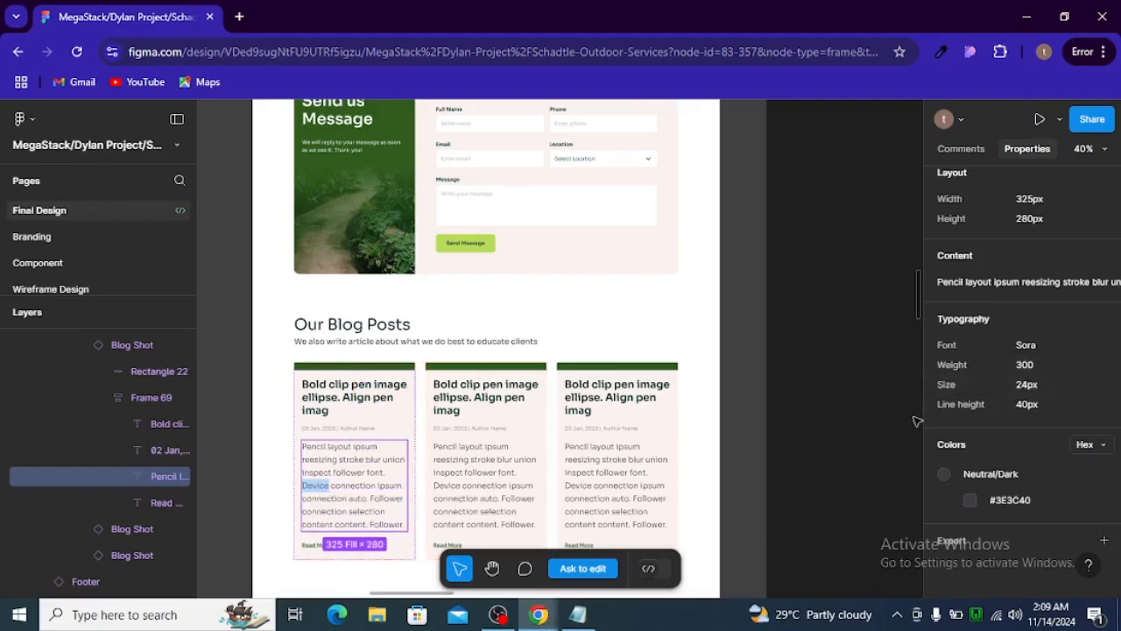
key("alt+Tab")
scroll(140, 466, "down", 2)
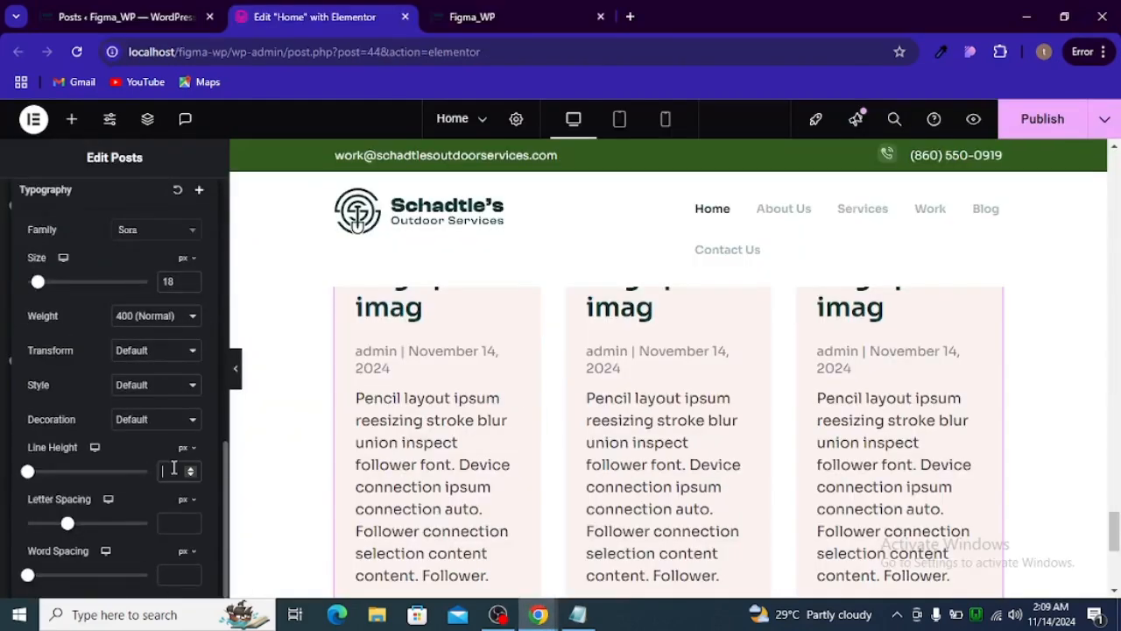
left_click(173, 469)
type("40")
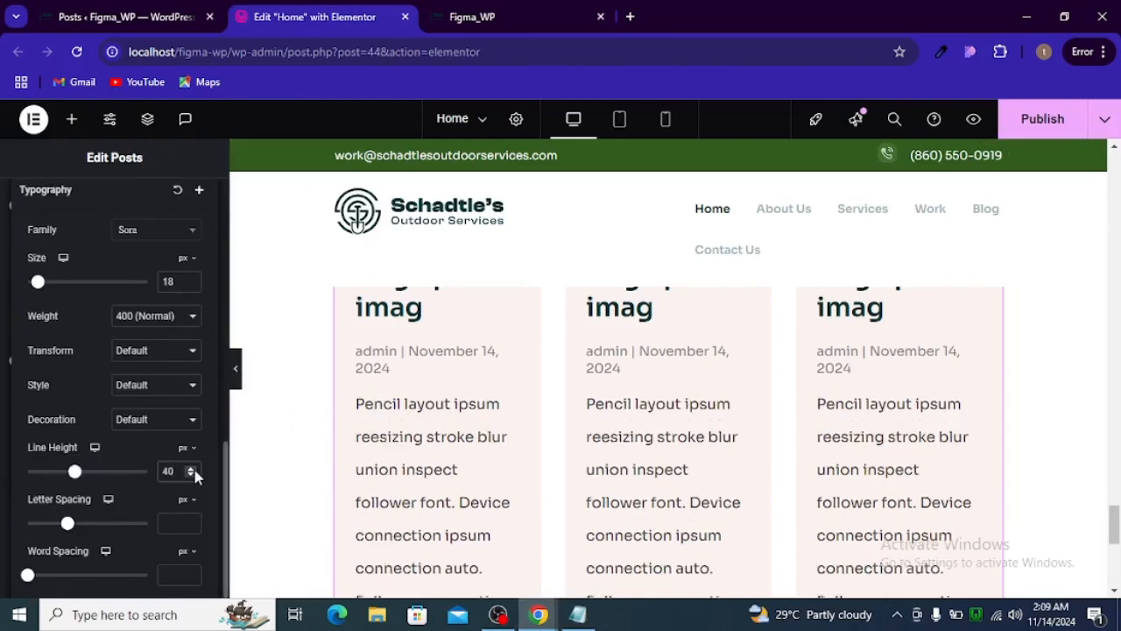
key("BackSpace")
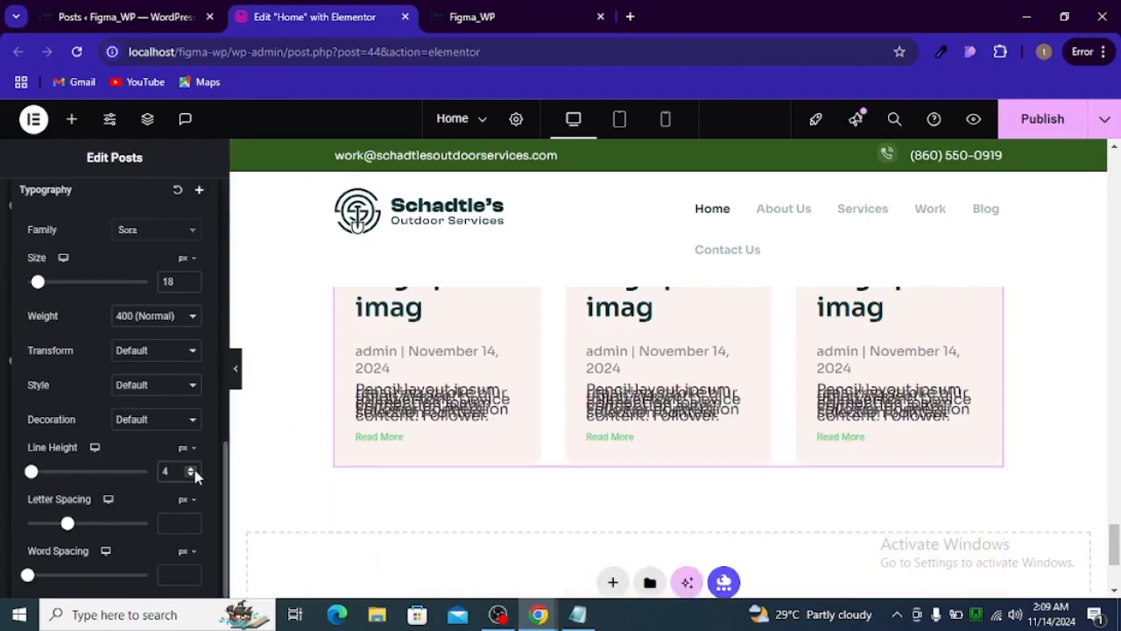
key("BackSpace")
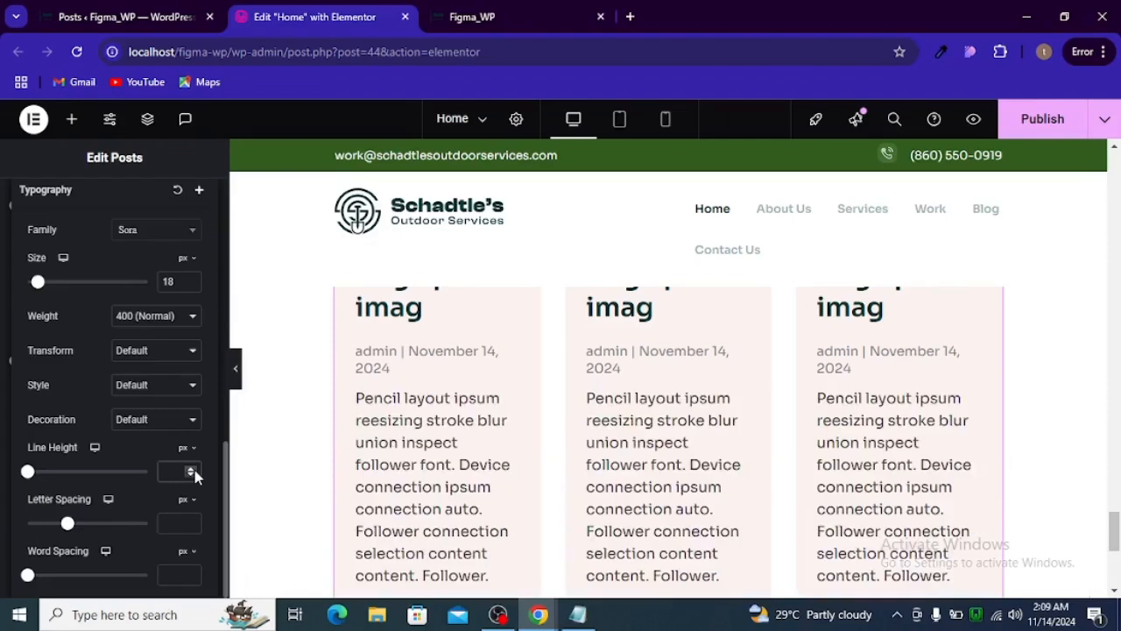
type("25")
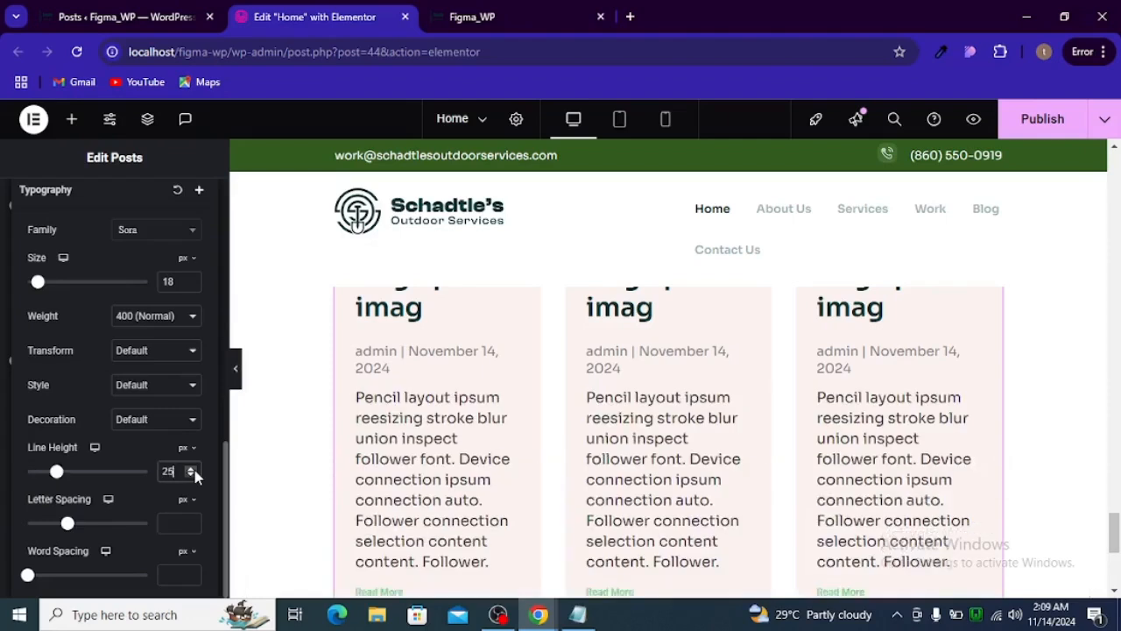
key("BackSpace")
key("BackSpace")
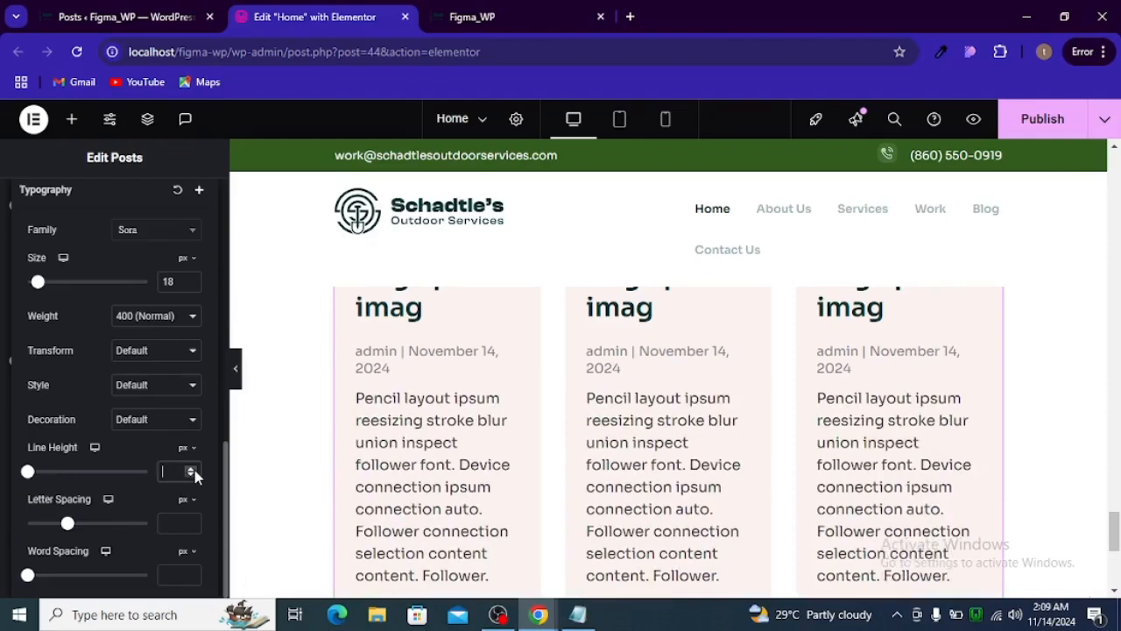
type("30")
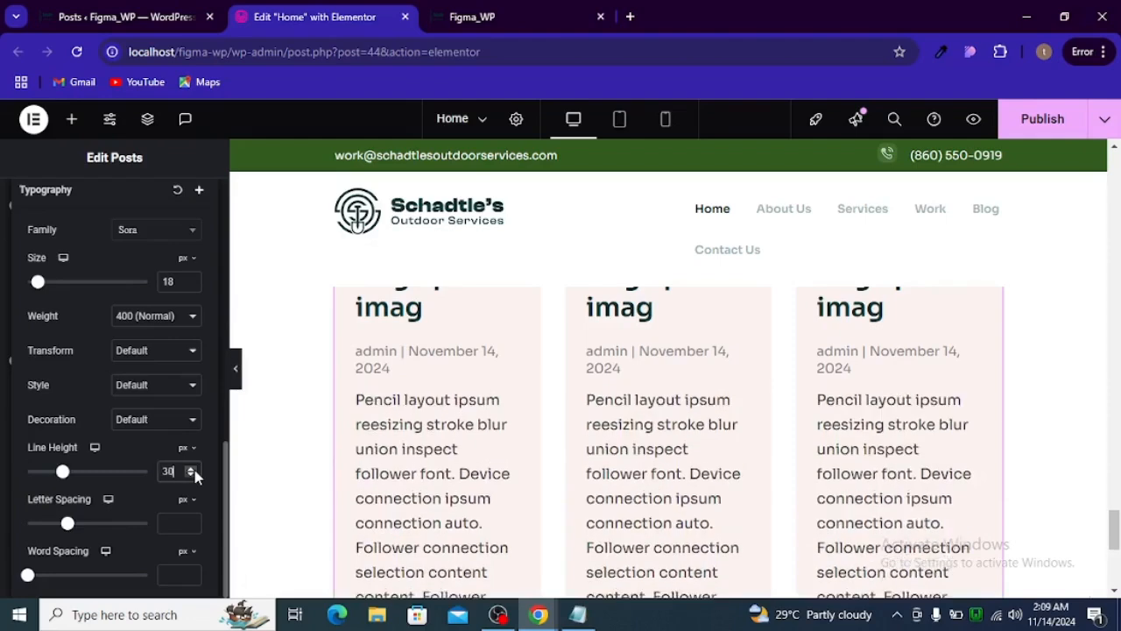
- Preview the blog section at full width with the editing panel hidden, and bring the panel back
left_click(236, 369)
scroll(452, 417, "up", 3)
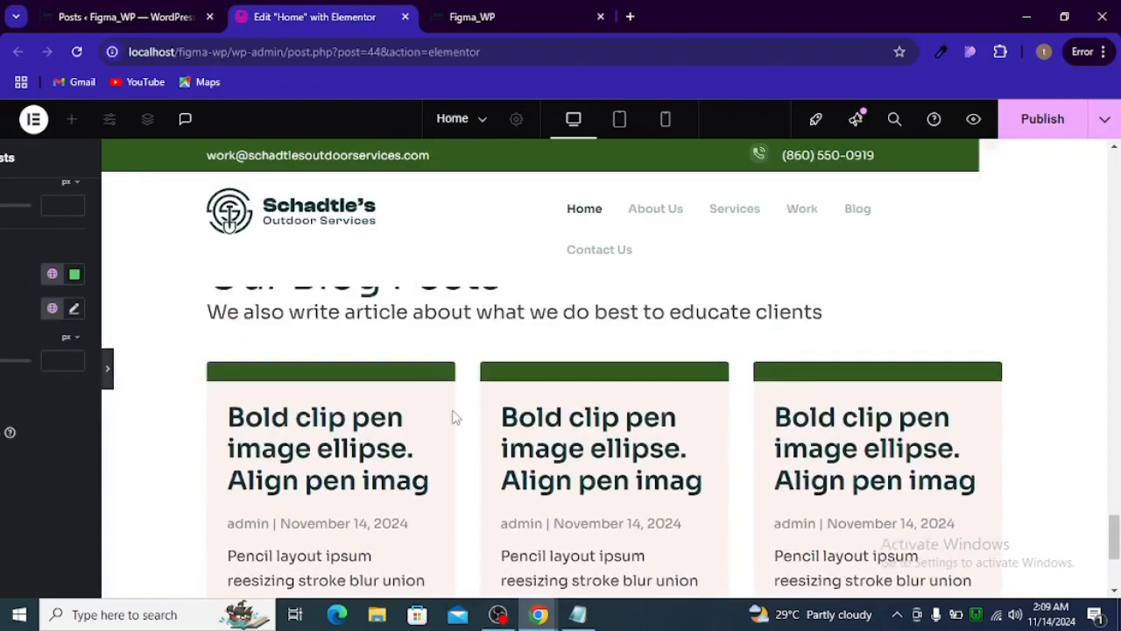
scroll(452, 417, "down", 5)
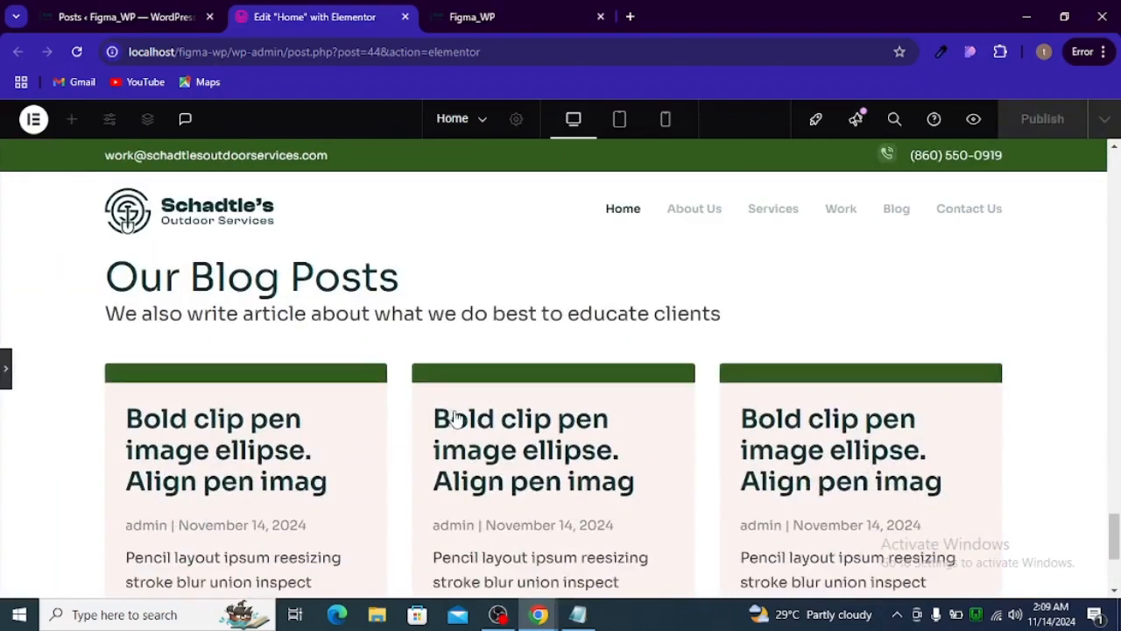
scroll(455, 418, "down", 2)
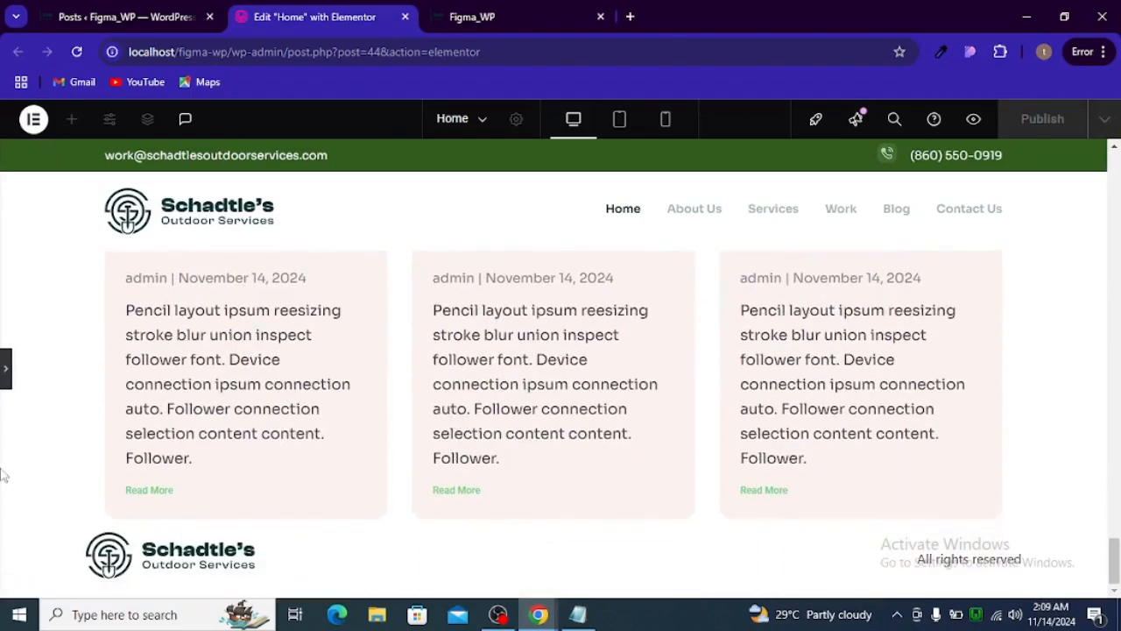
left_click(6, 390)
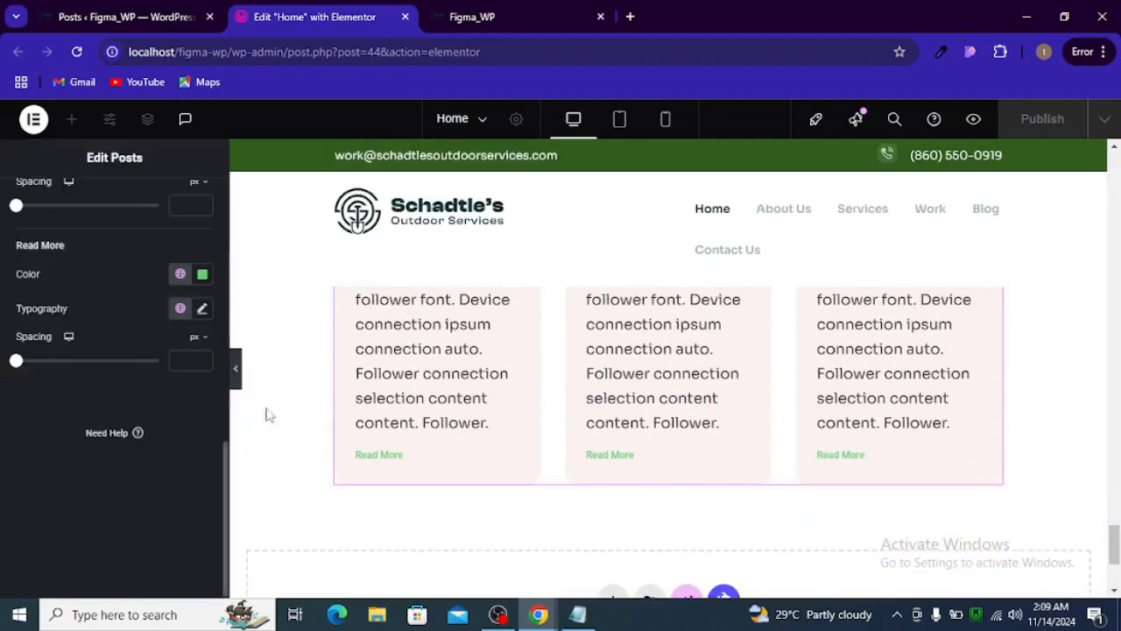
- Copy the Read More link's color from Figma, and apply #315C1E as the Read More color in Elementor
scroll(105, 355, "up", 3)
scroll(98, 351, "down", 3)
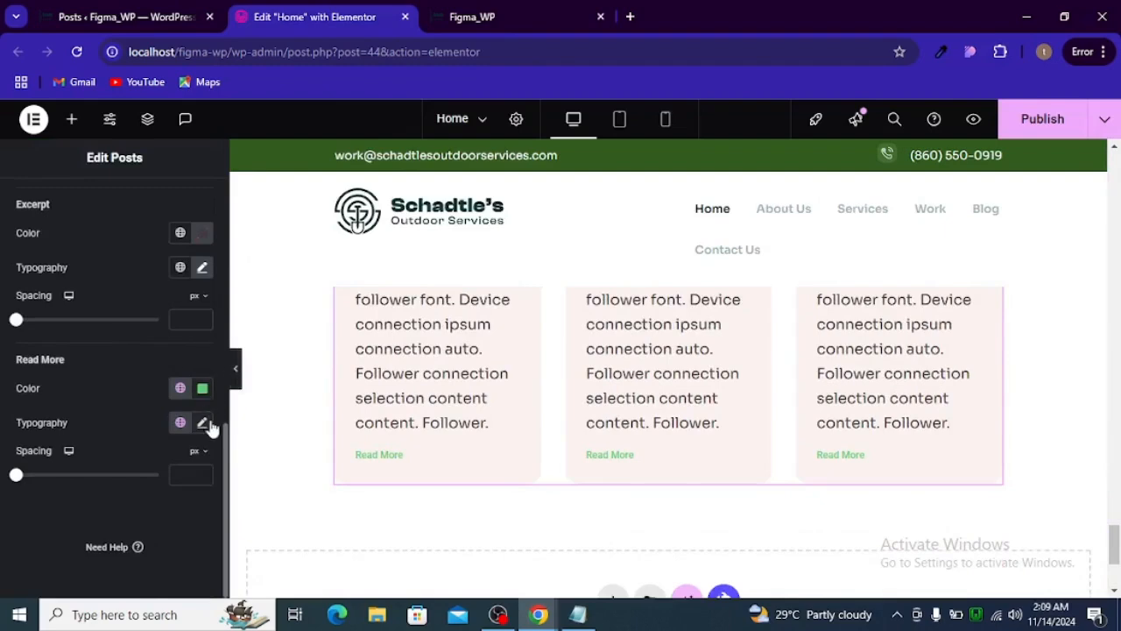
key("alt+Tab")
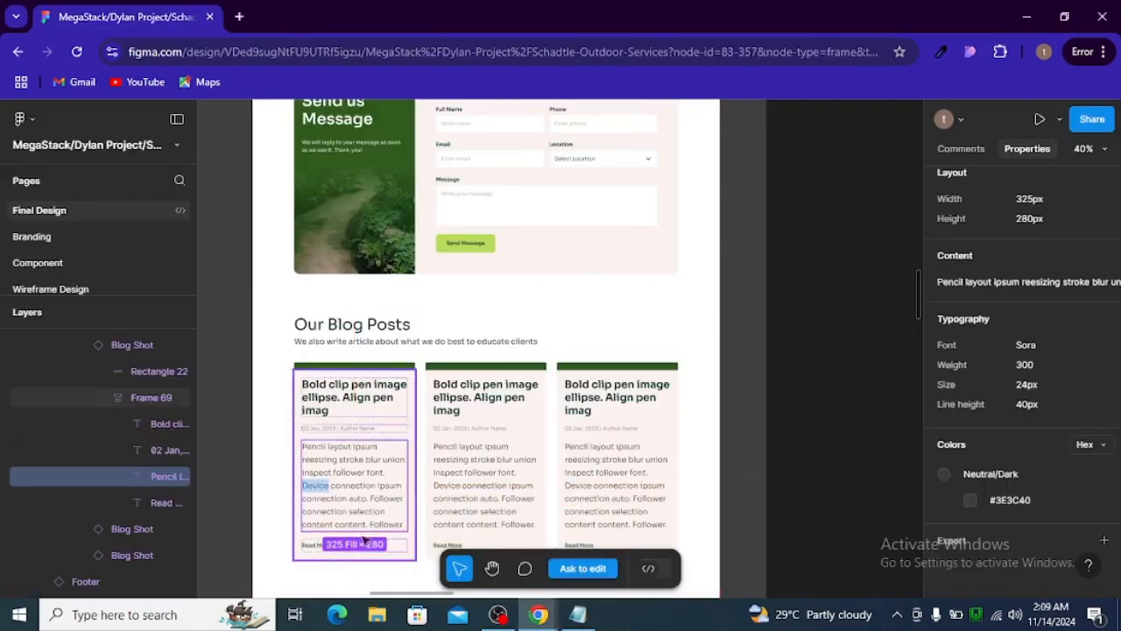
left_click(308, 546)
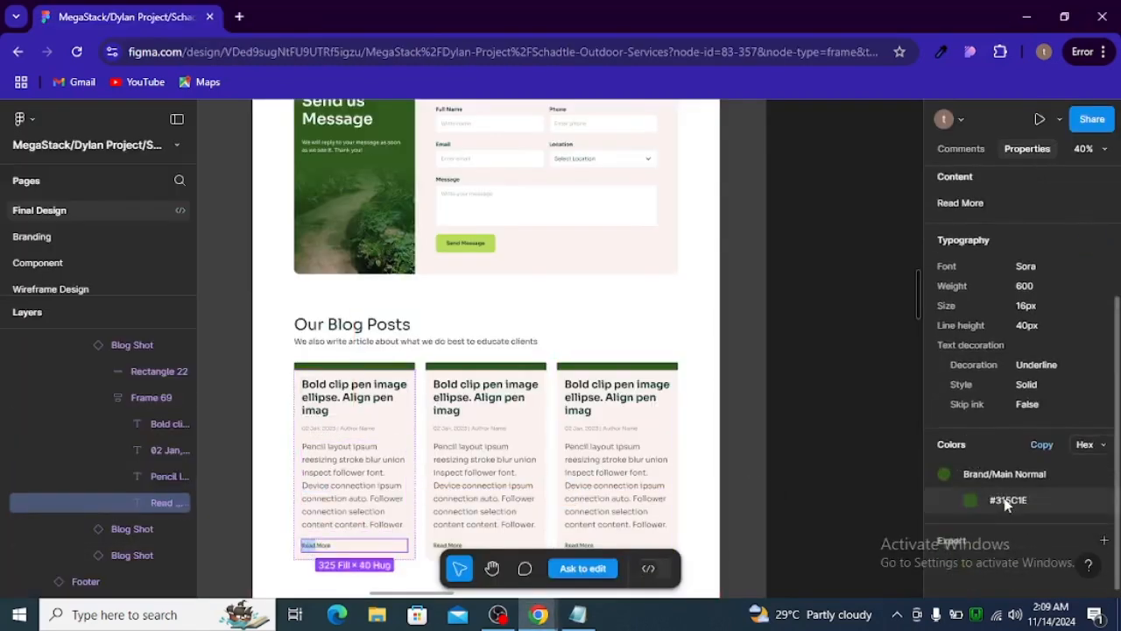
left_click(1003, 499)
key("alt+Tab")
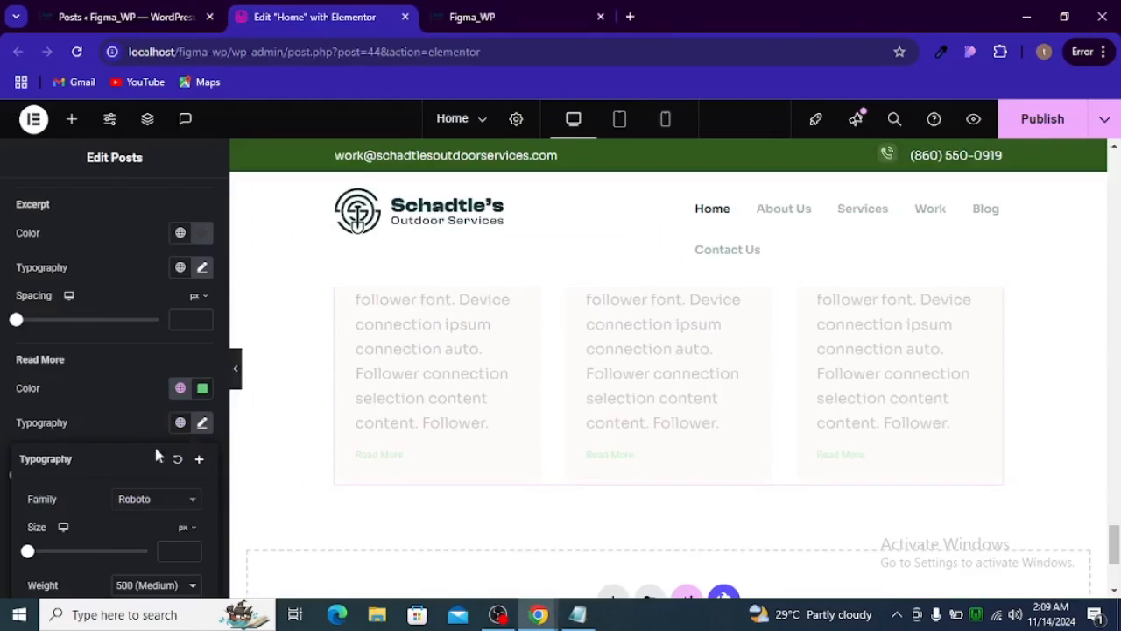
left_click(202, 389)
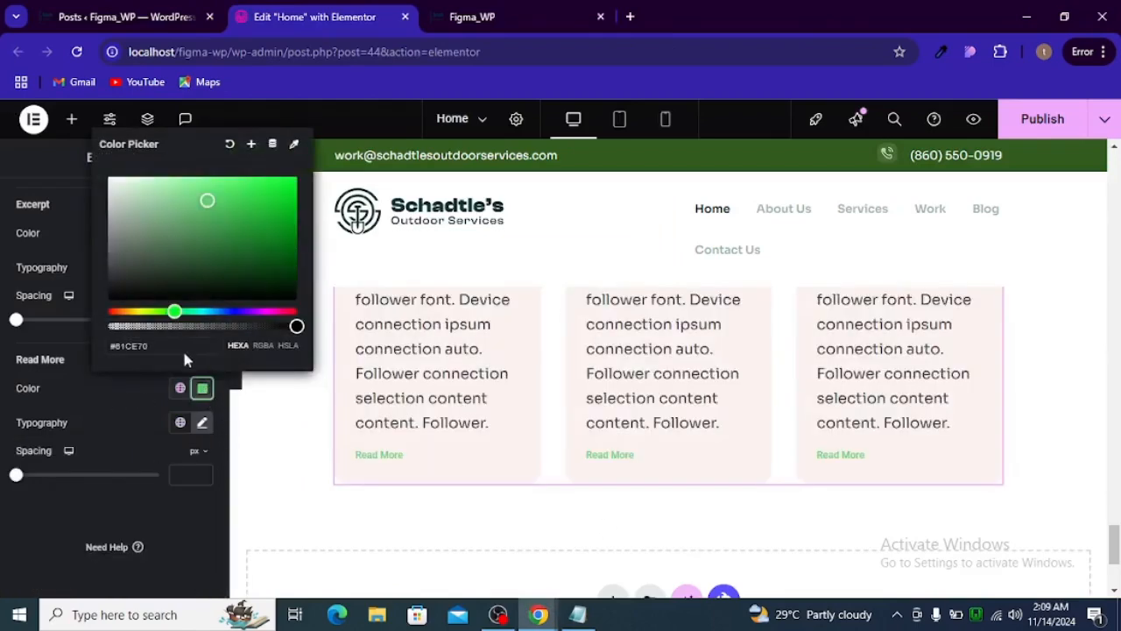
triple_click(184, 347)
key("ctrl+v")
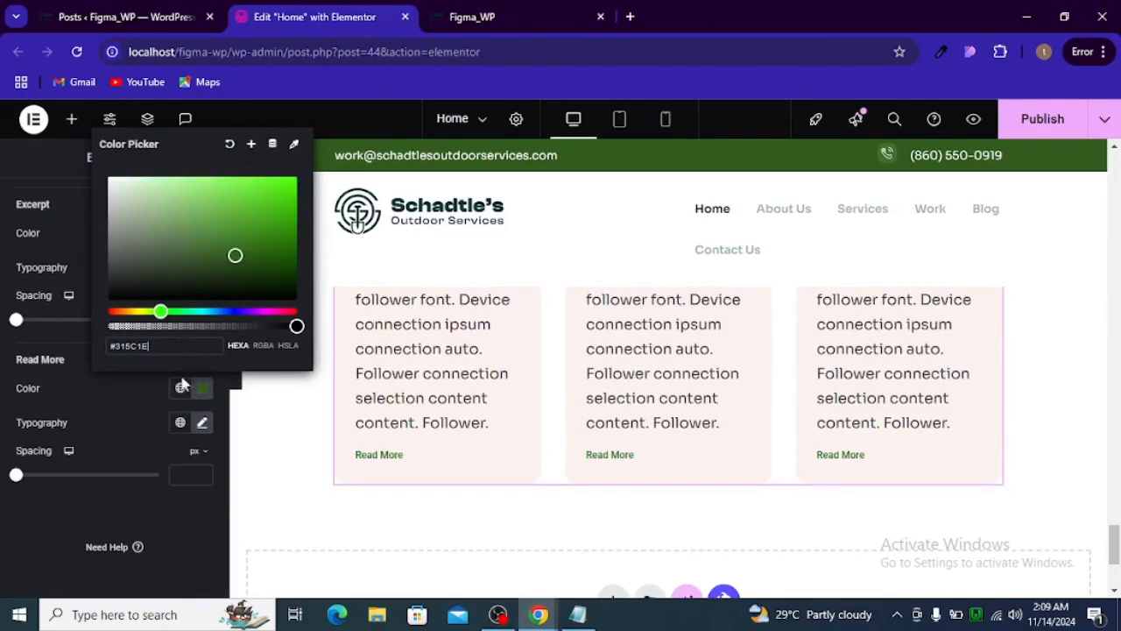
- Set the Read More link's font family to Sora in its typography settings
left_click(194, 429)
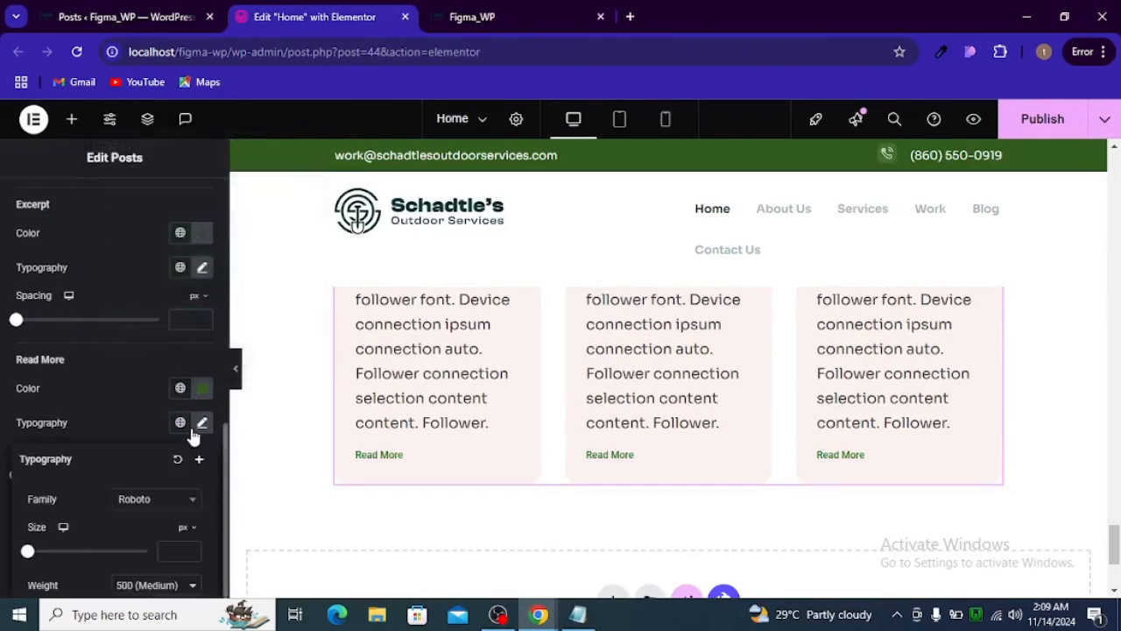
left_click(174, 505)
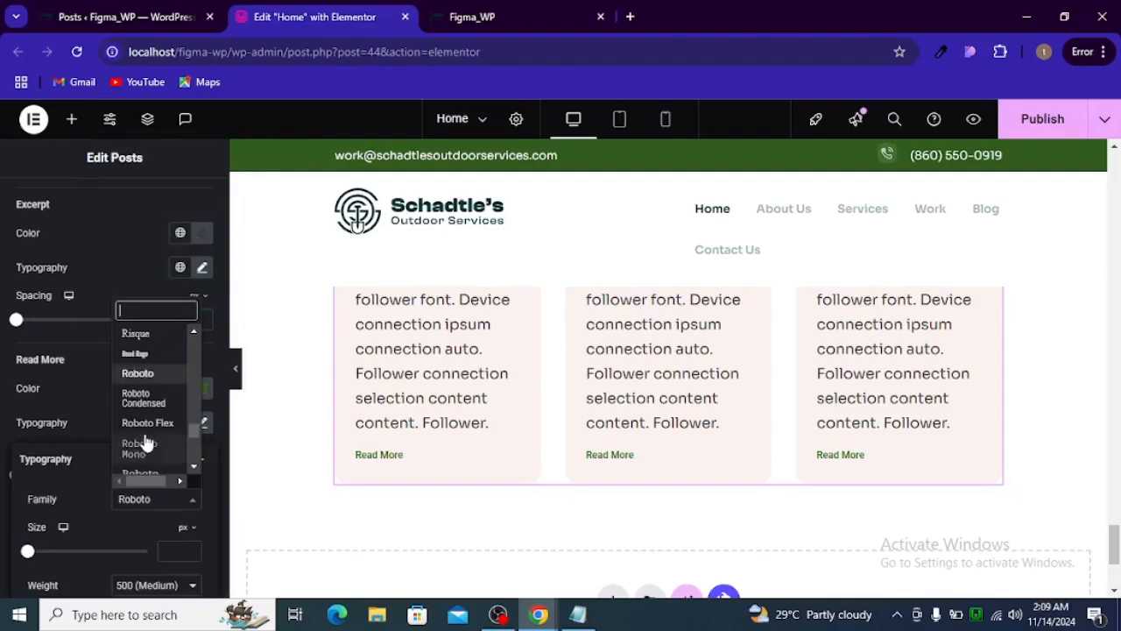
type("sora")
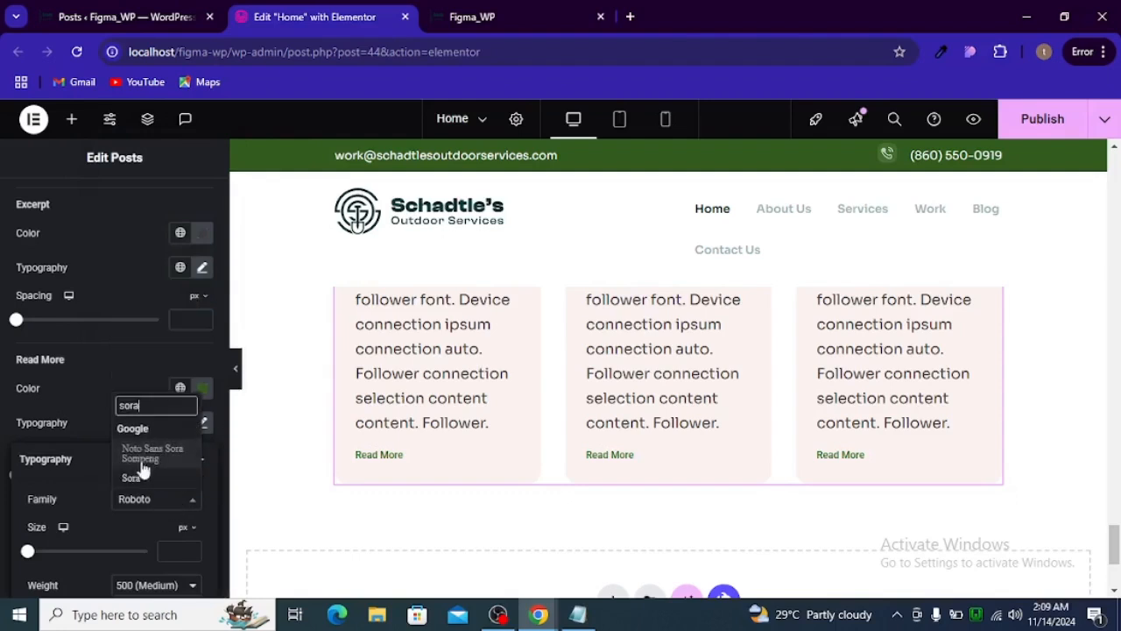
left_click(149, 478)
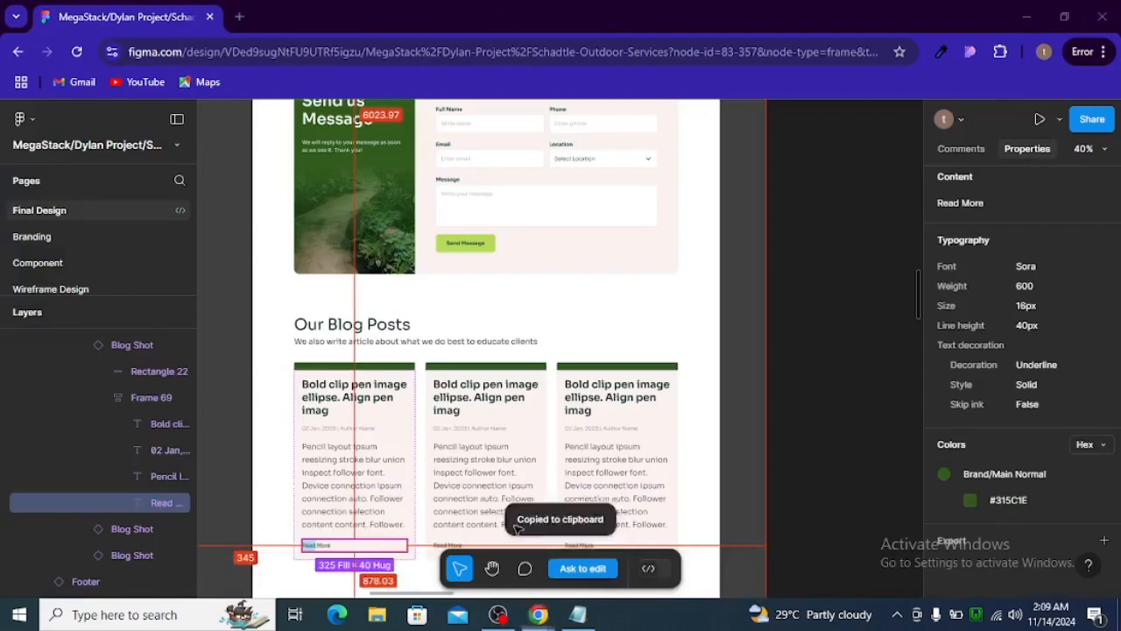
- Check the Read More typography in Figma, and set the link's size to 16 px and weight to 600 (Semi Bold) in Elementor
key("alt+Tab")
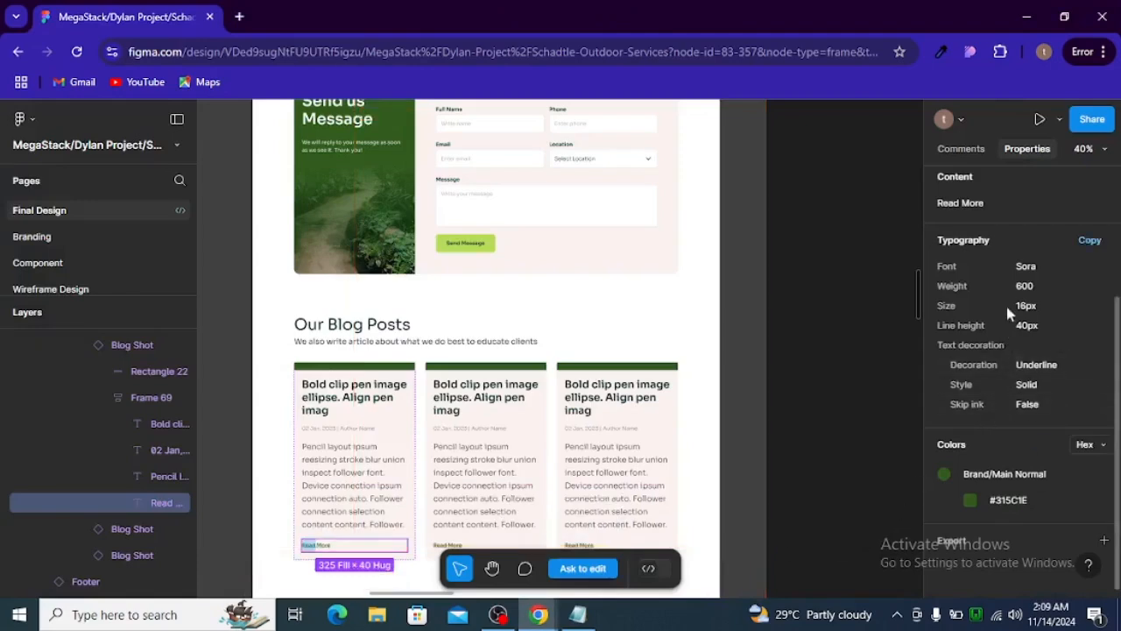
key("alt+Tab")
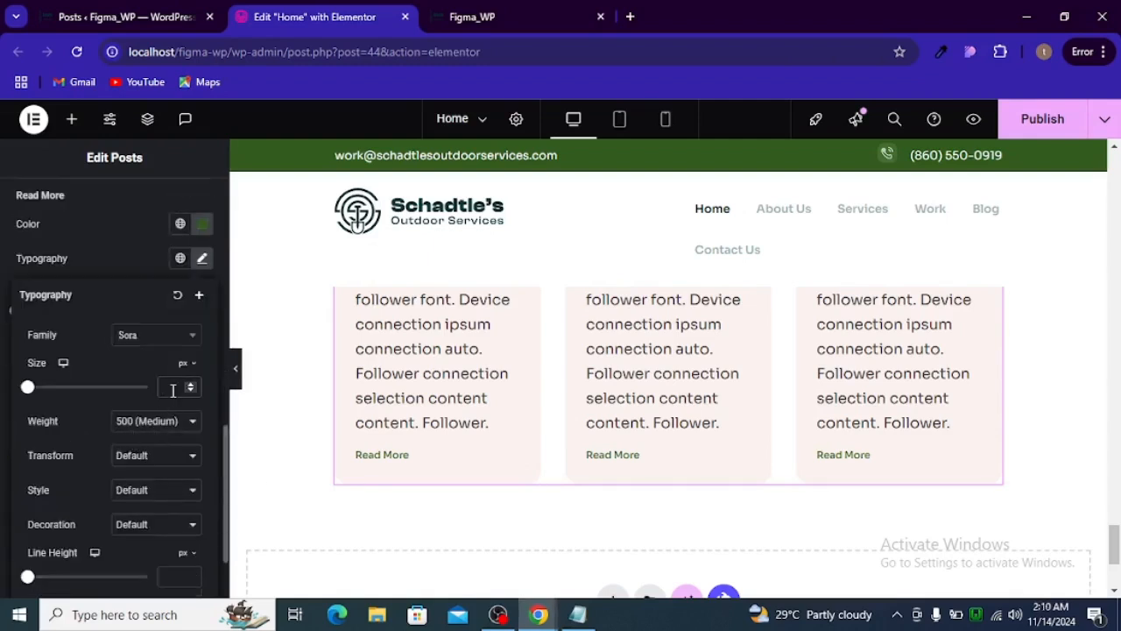
left_click(159, 422)
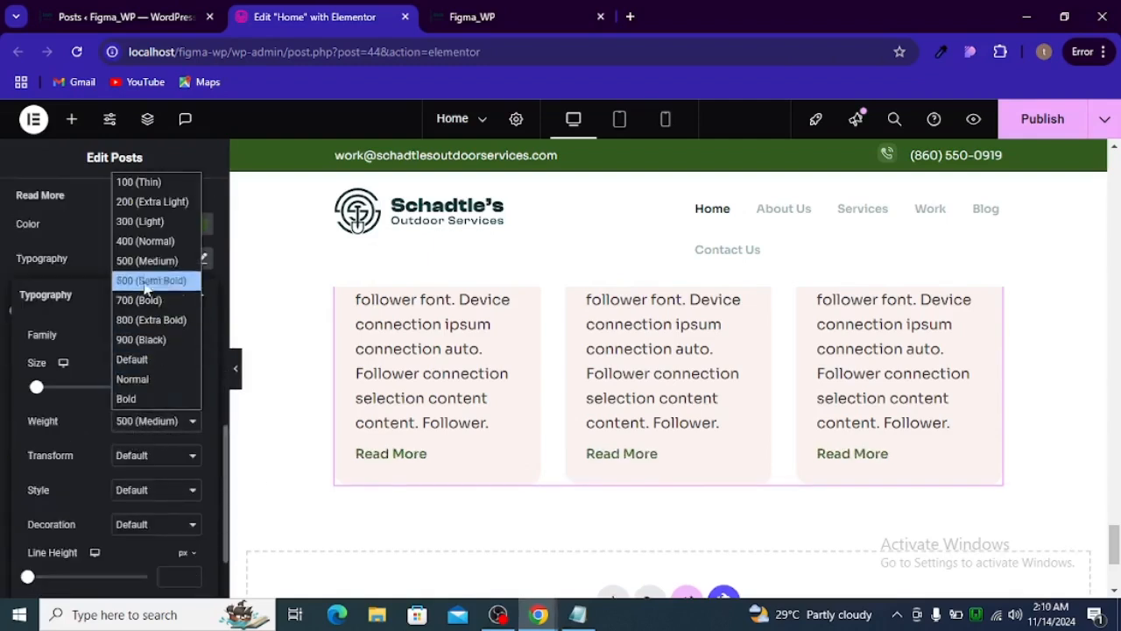
left_click(158, 267)
- Compare the Read More link with the Figma design, set its decoration to Underline in Elementor, and publish the page
key("alt+Tab")
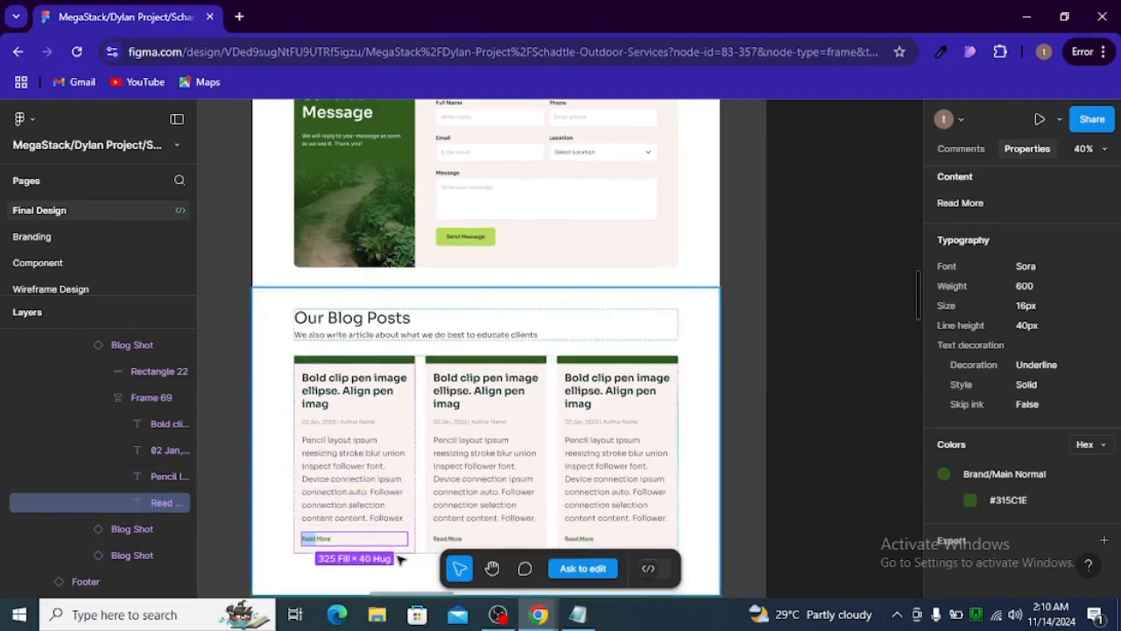
scroll(329, 547, "up", 2)
scroll(330, 547, "up", 2)
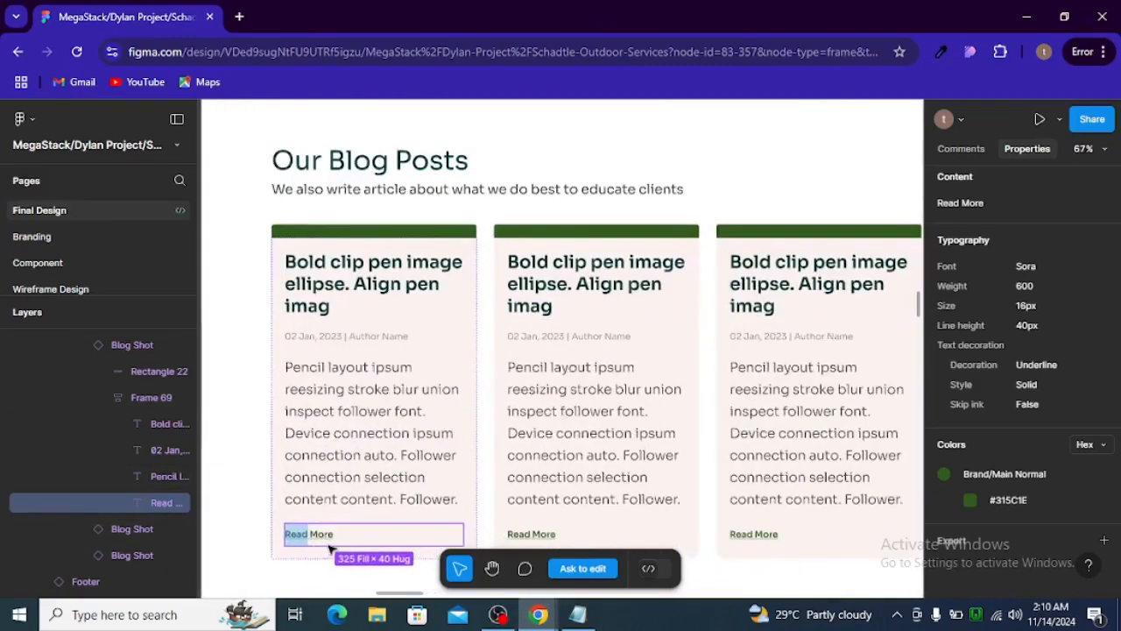
key("alt+Tab")
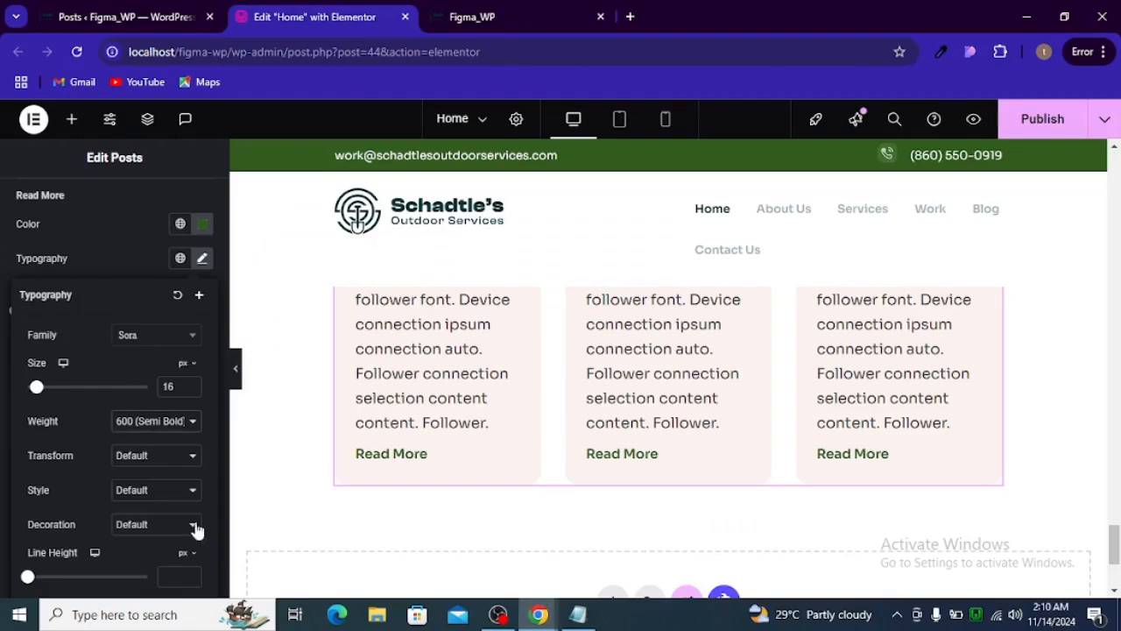
left_click(133, 527)
left_click(150, 448)
scroll(563, 503, "up", 3)
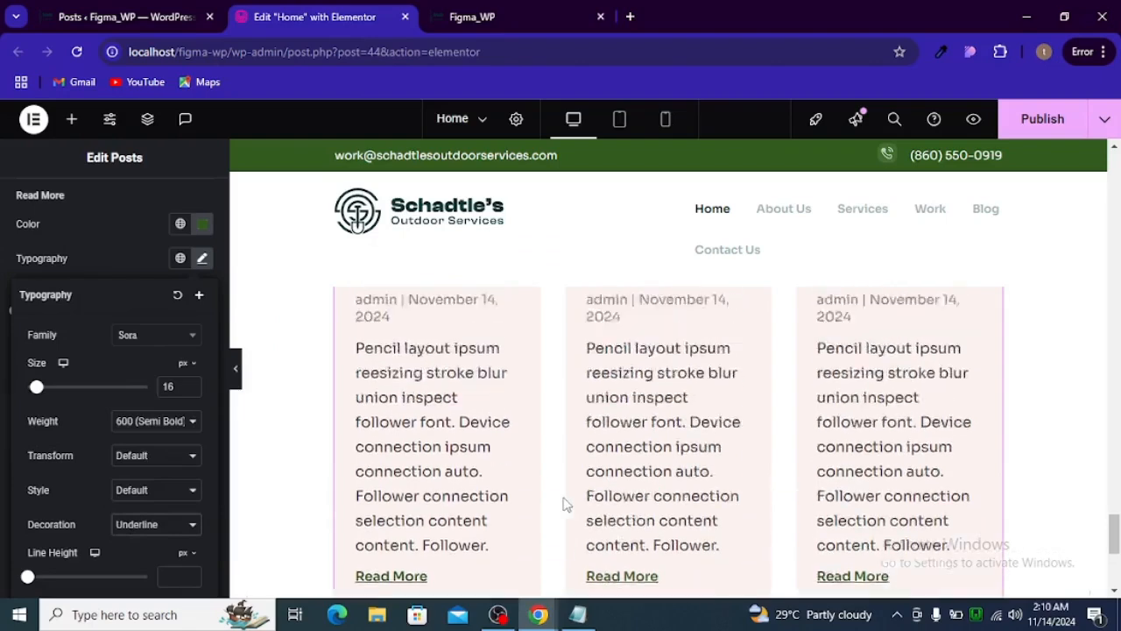
left_click(1026, 128)
- In the tablet view, set the blog cards container's padding to 40 px right and left and 0 top and bottom
scroll(557, 315, "up", 5)
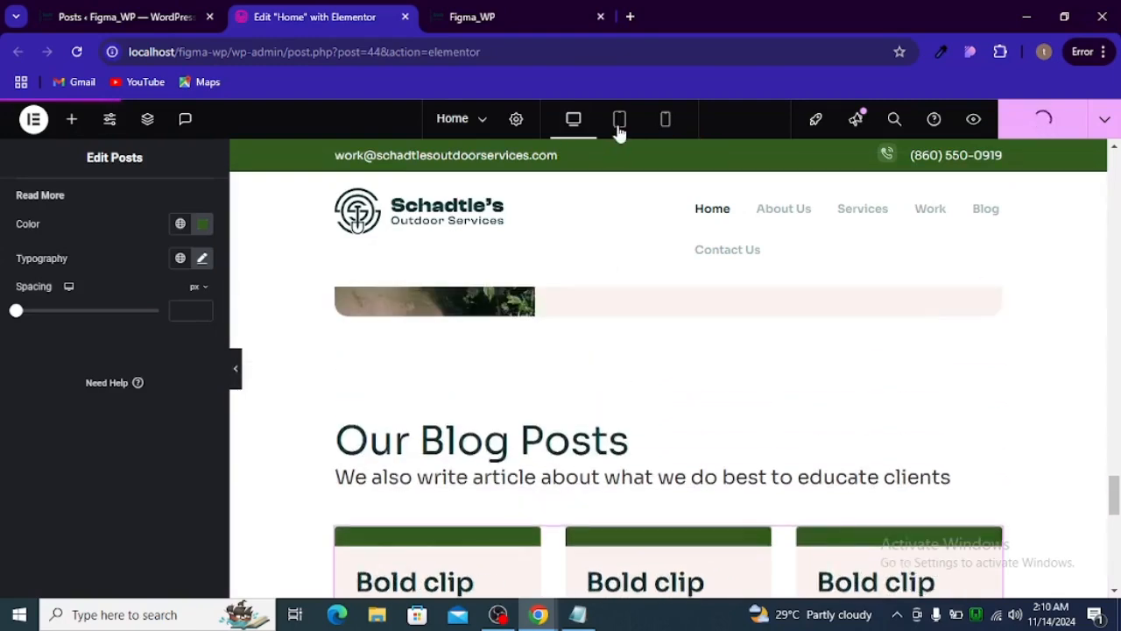
left_click(619, 120)
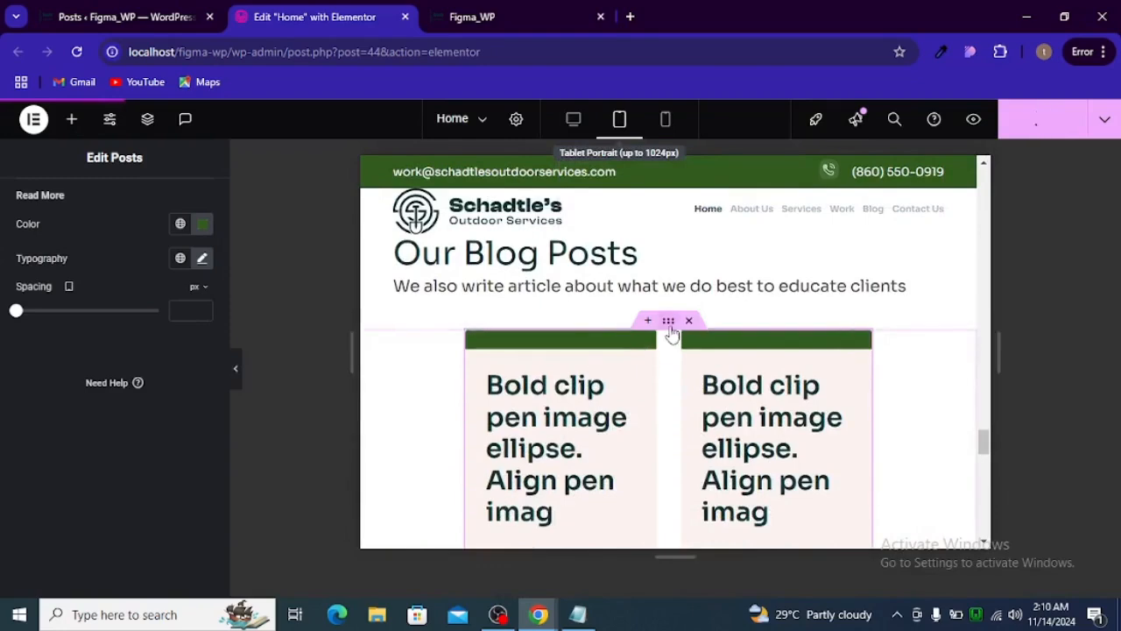
left_click(669, 324)
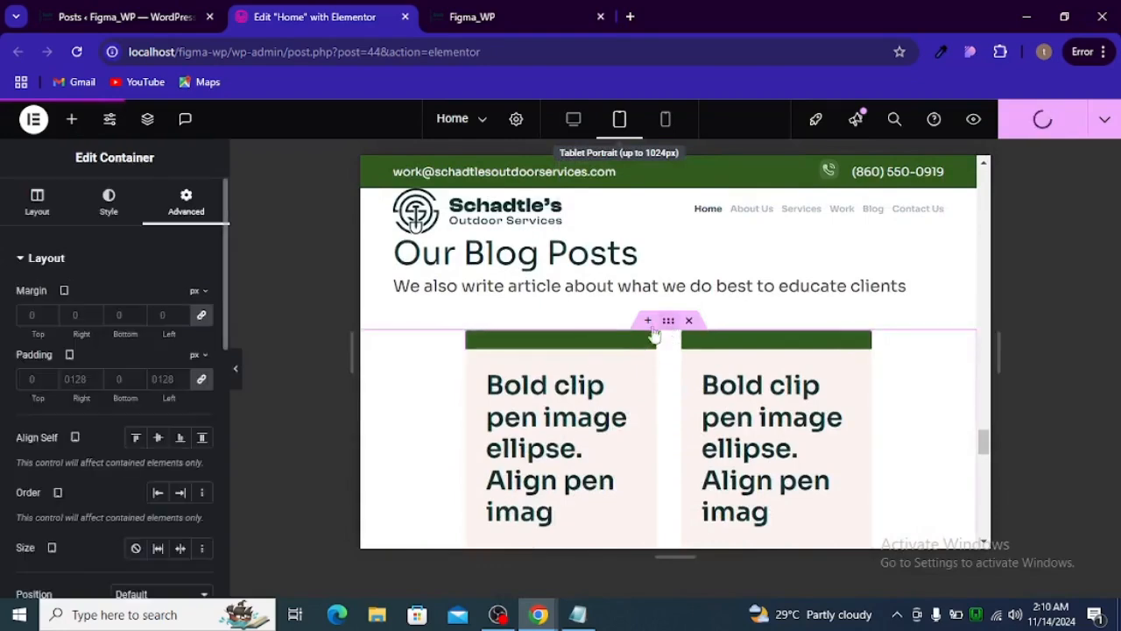
left_click(39, 215)
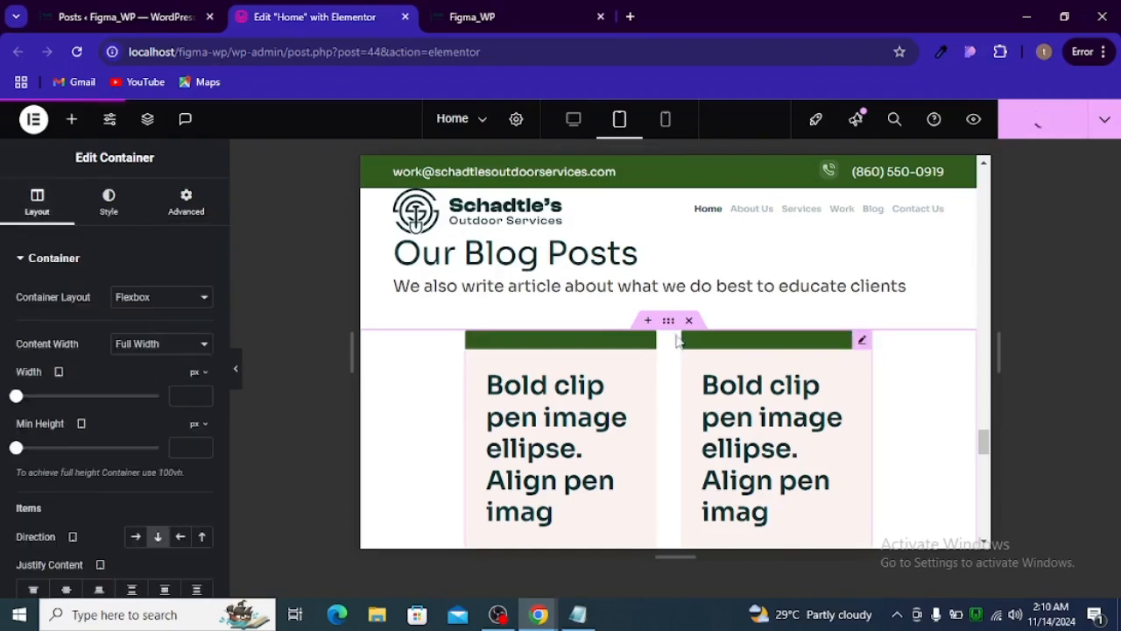
left_click(211, 218)
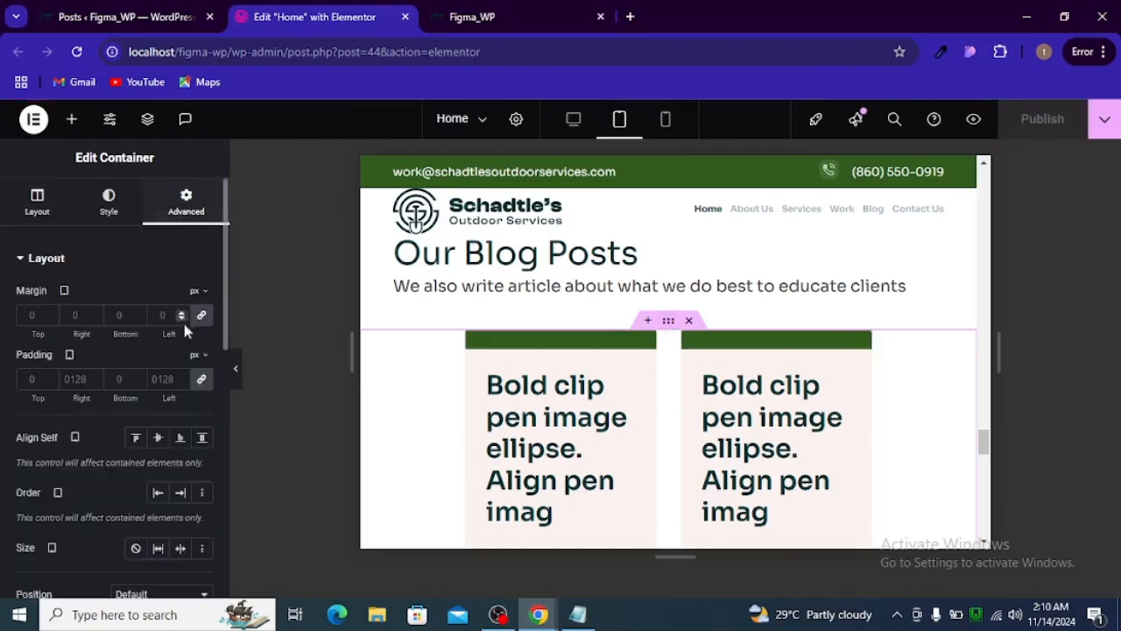
left_click(202, 379)
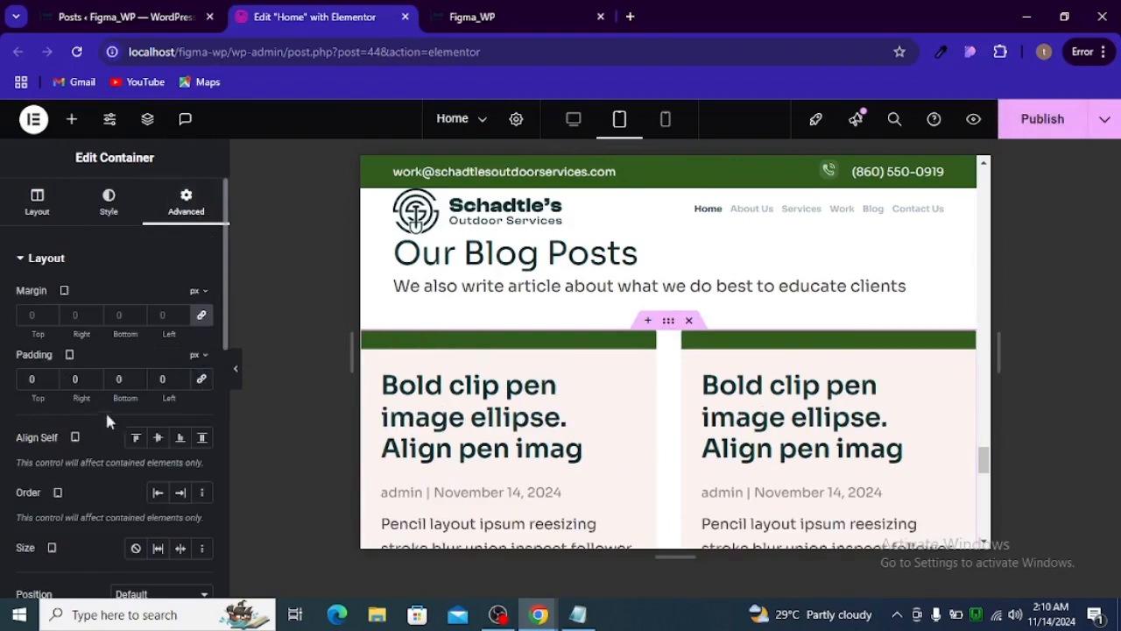
left_click(74, 379)
type("4")
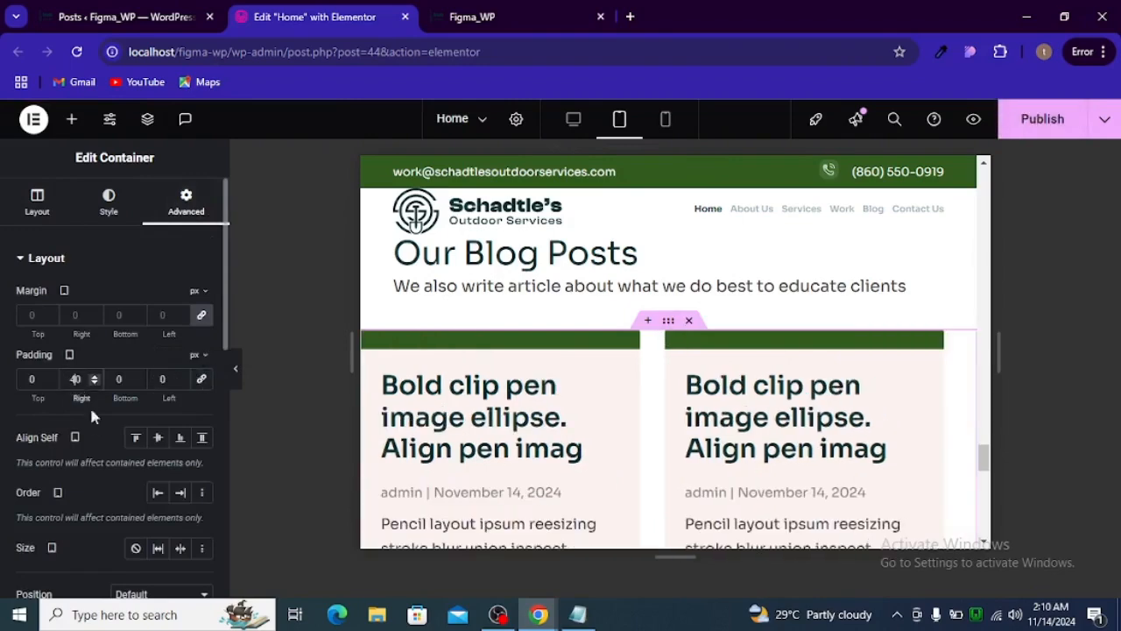
left_click(160, 379)
type("40")
scroll(622, 394, "down", 5)
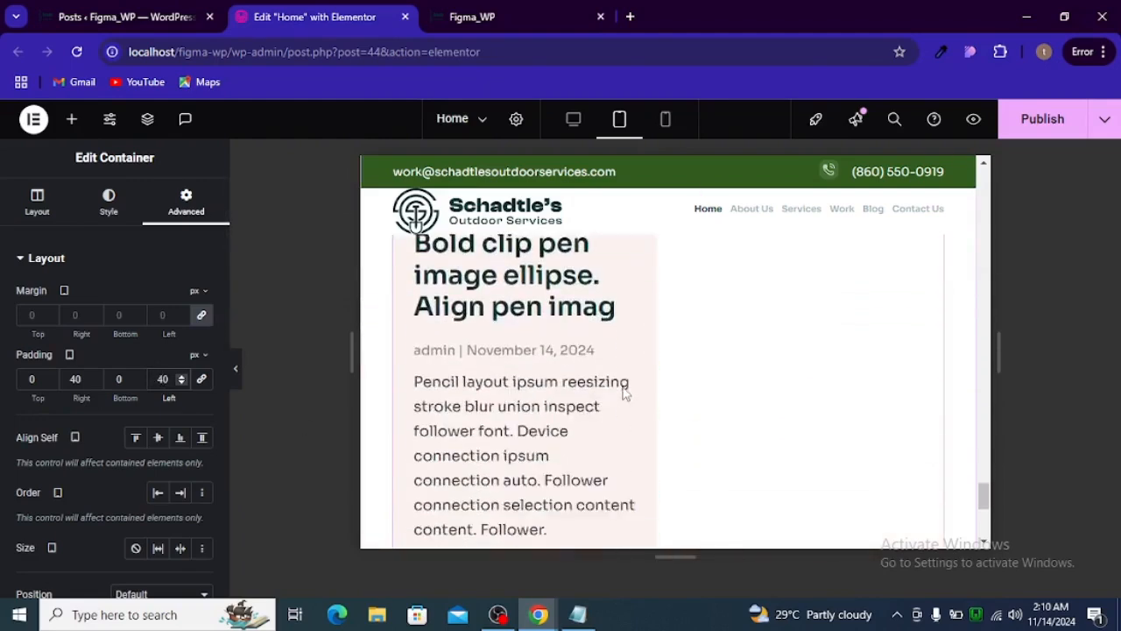
scroll(624, 394, "down", 4)
scroll(625, 393, "up", 6)
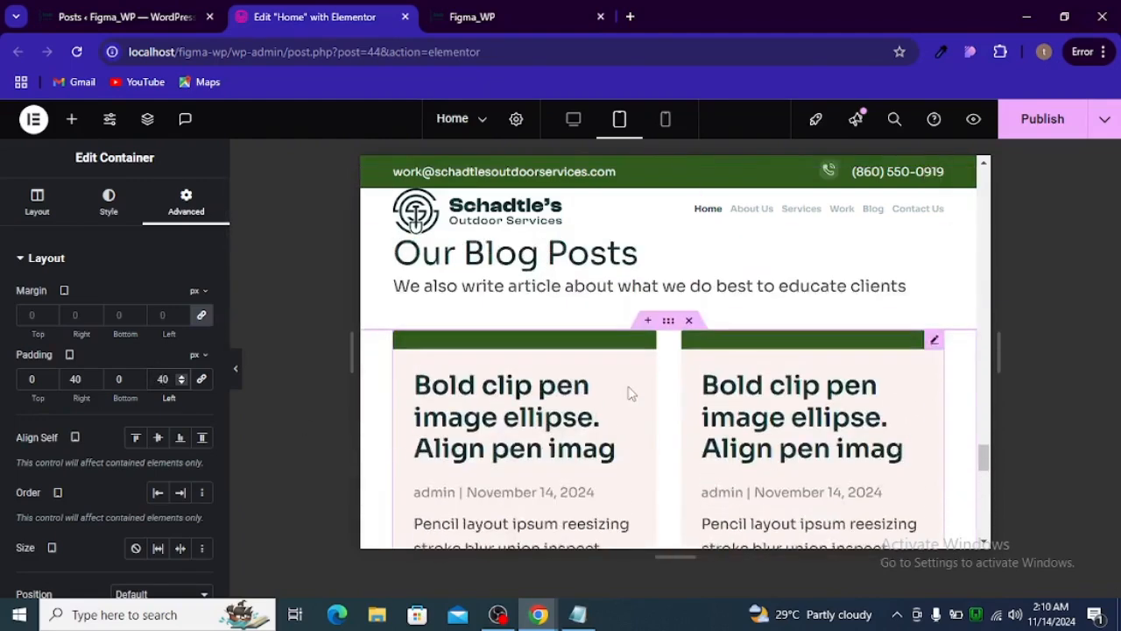
scroll(629, 393, "up", 2)
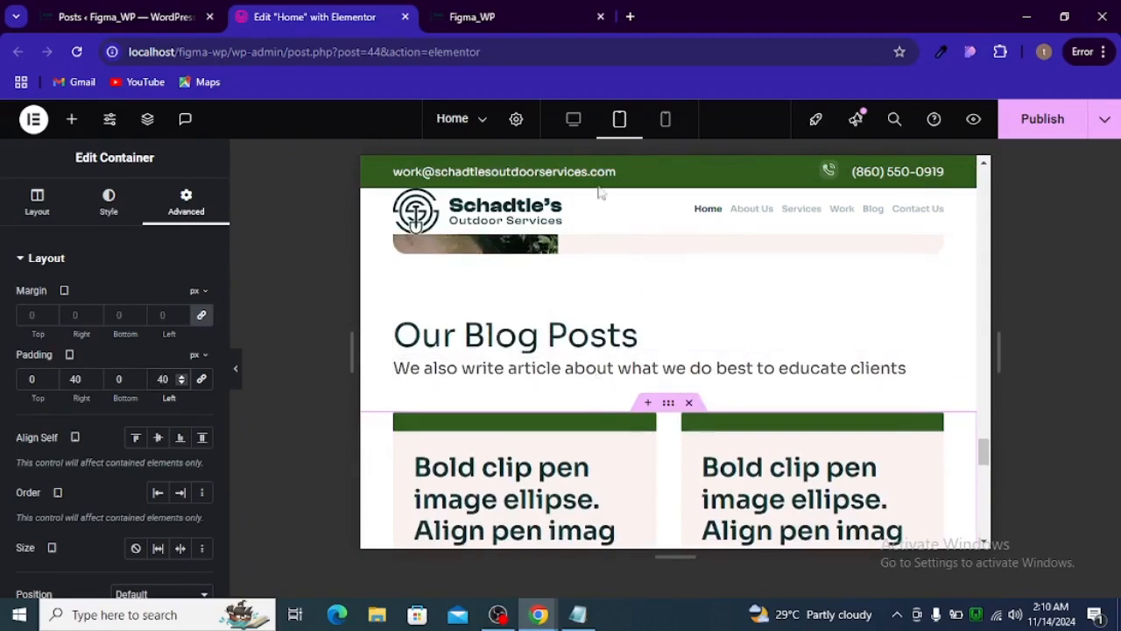
- In the mobile view, set the blog cards container's padding to 20 px right and left and 0 top and bottom
left_click(665, 130)
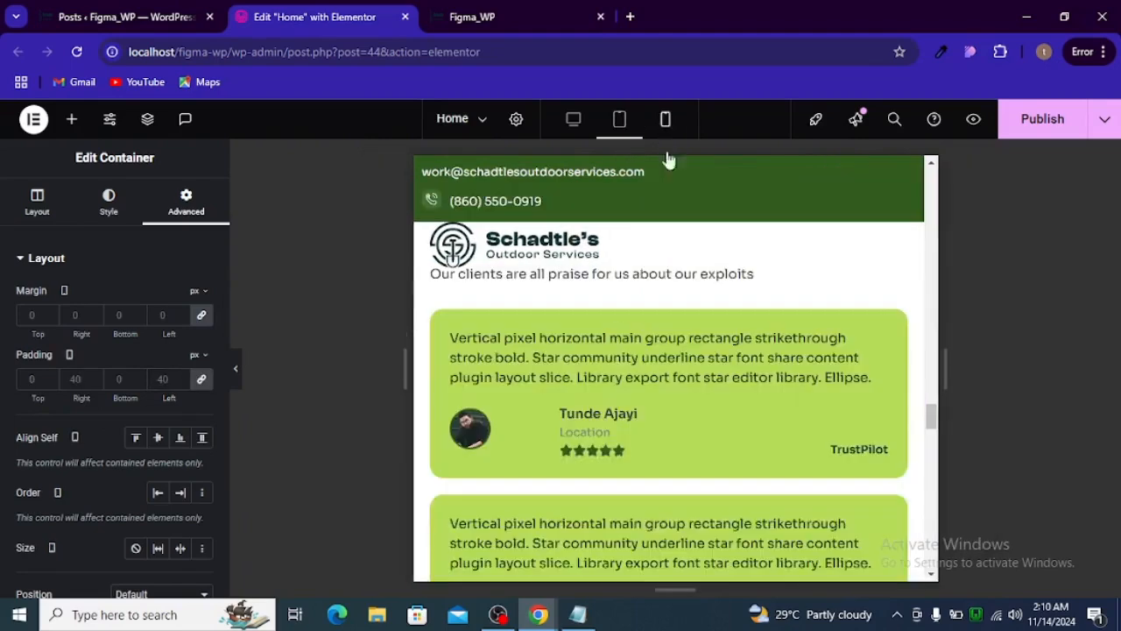
scroll(623, 373, "down", 10)
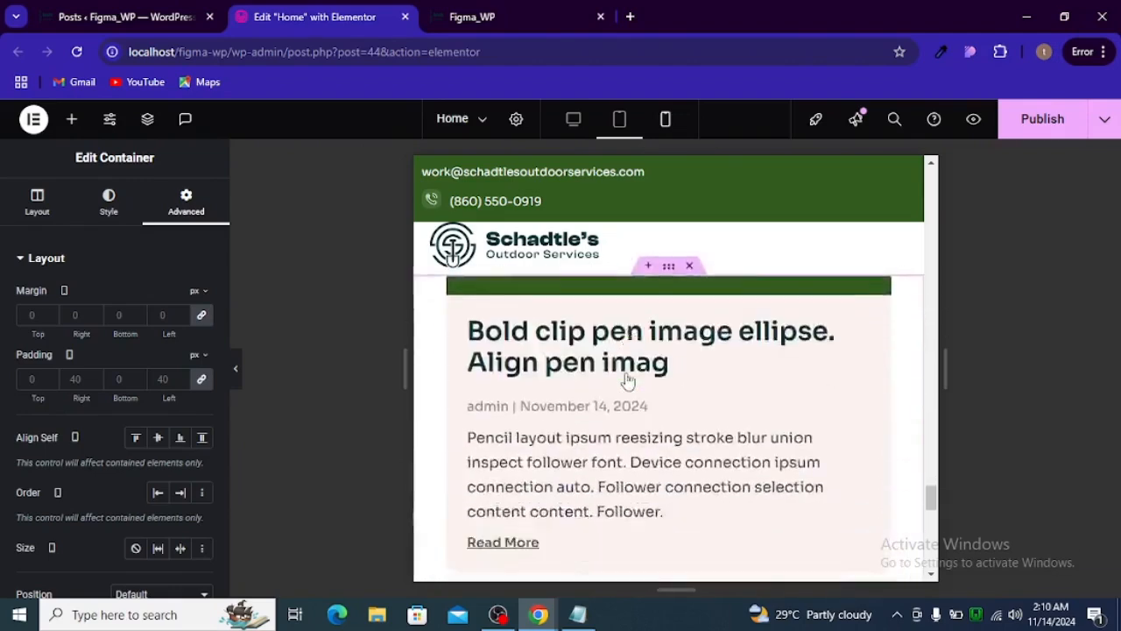
left_click(666, 119)
scroll(627, 383, "down", 4)
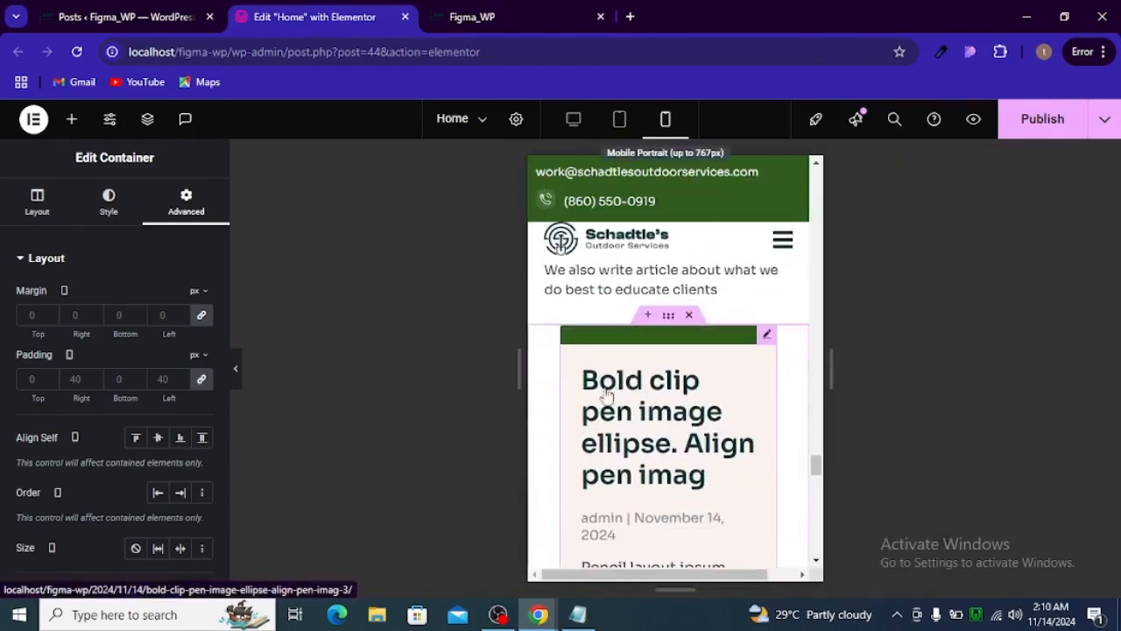
left_click(201, 378)
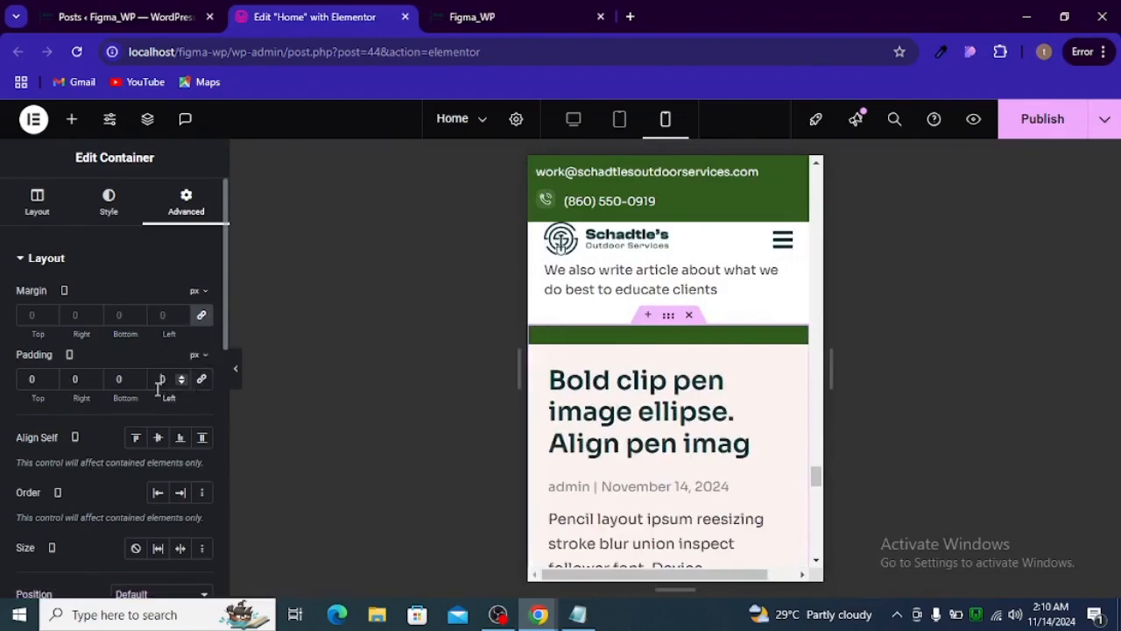
type("2")
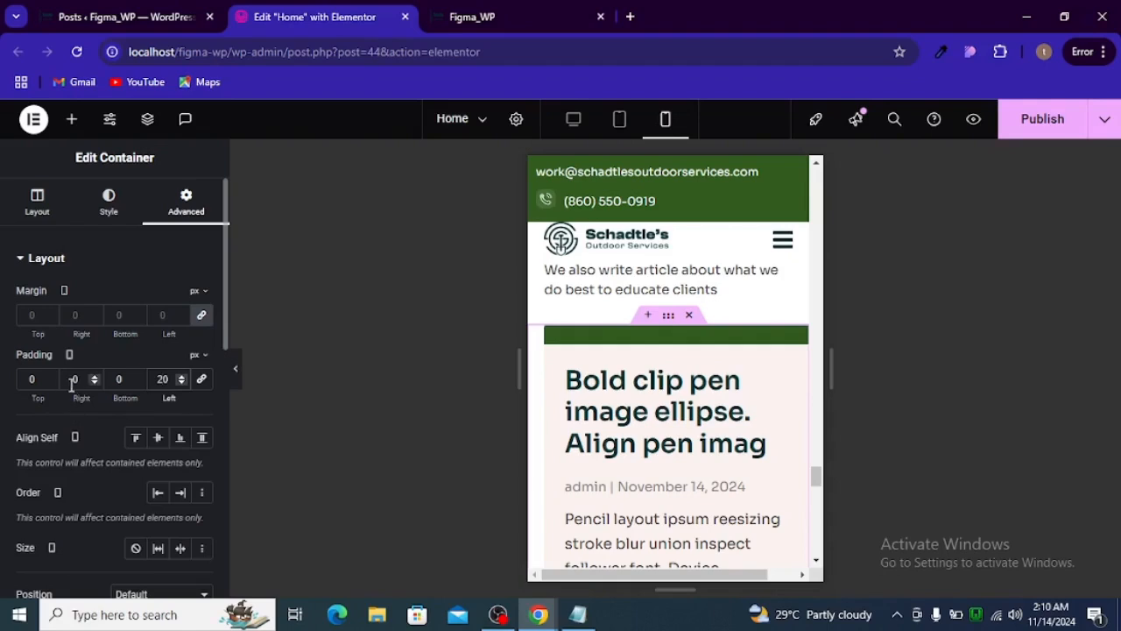
type("2")
- Examine the stacked blog cards and the sections around them in the mobile view
scroll(605, 400, "down", 5)
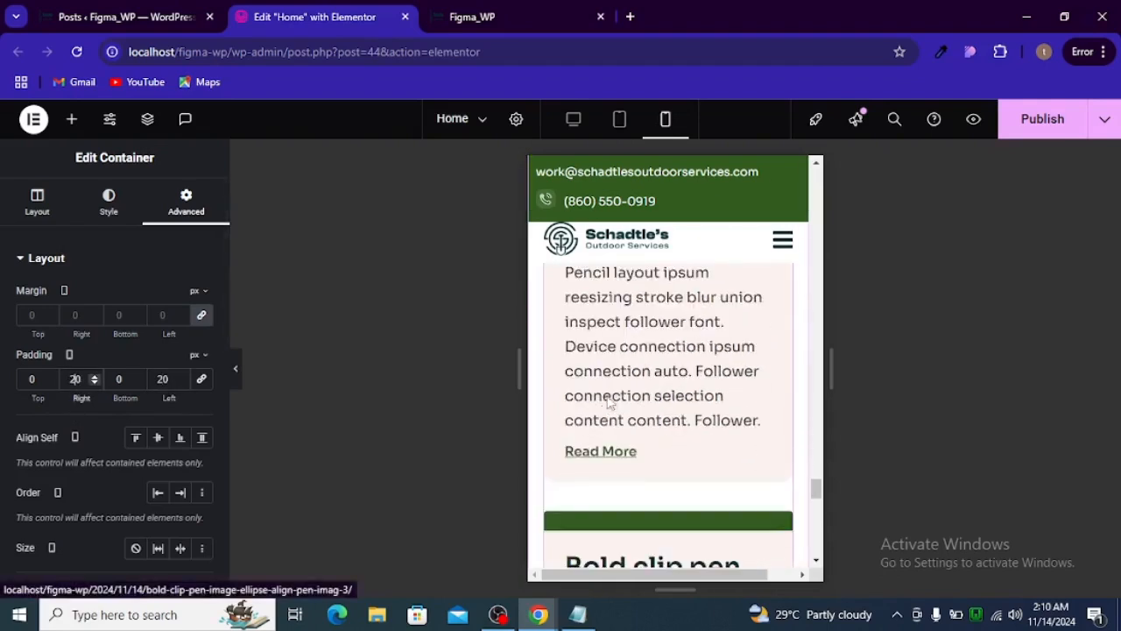
scroll(611, 403, "down", 3)
scroll(611, 403, "up", 1)
scroll(611, 402, "down", 4)
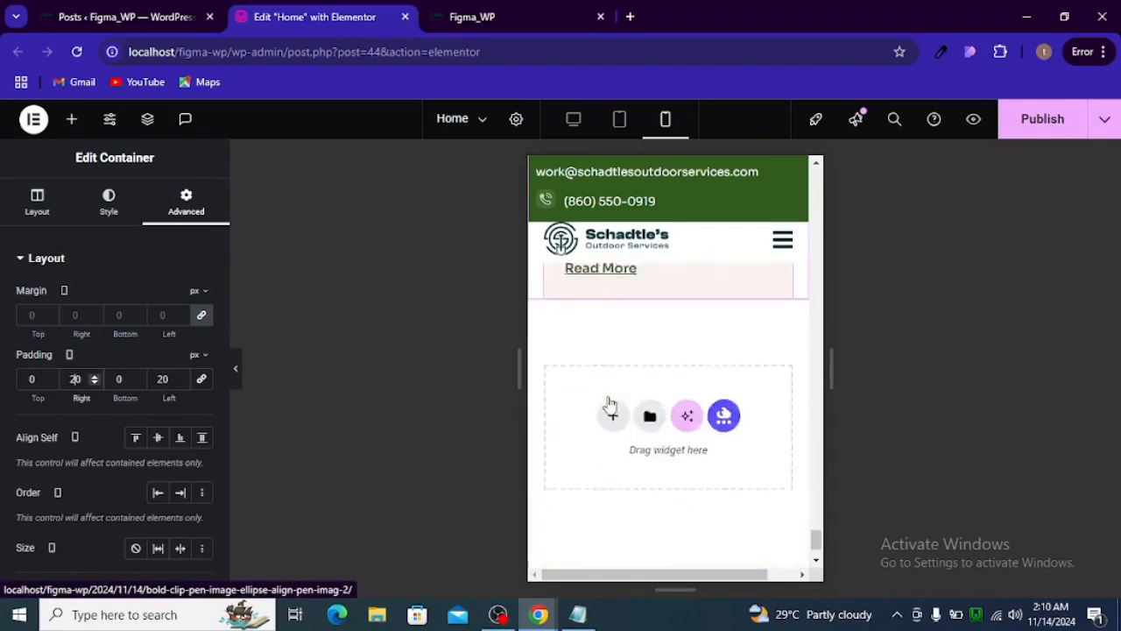
scroll(611, 403, "up", 3)
scroll(611, 403, "down", 1)
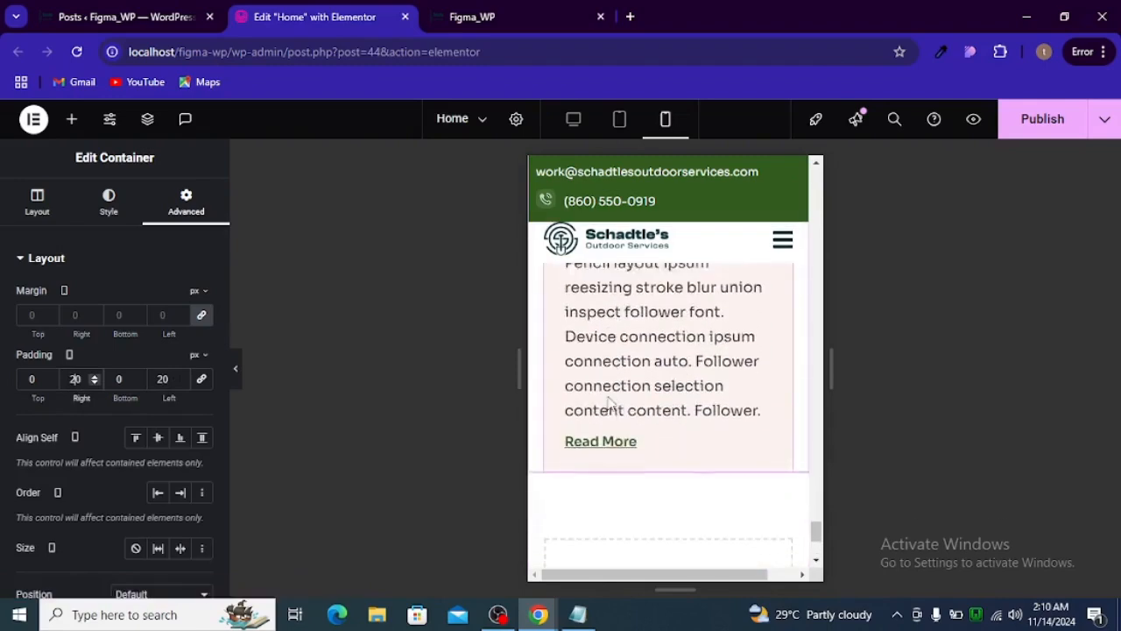
scroll(610, 403, "down", 2)
scroll(610, 402, "up", 5)
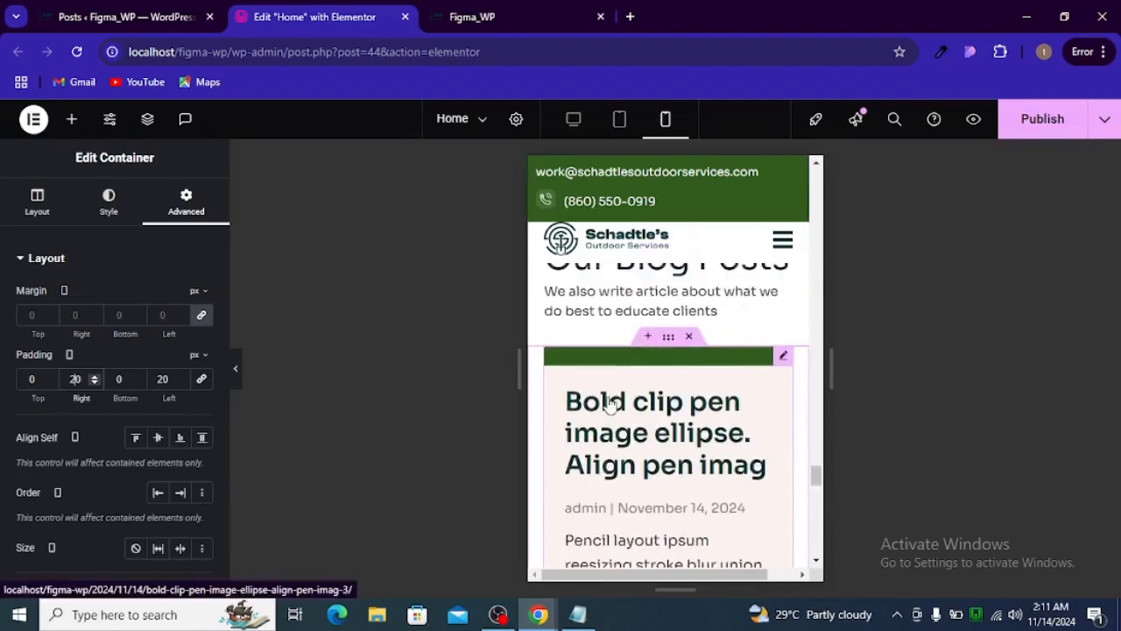
scroll(610, 403, "up", 4)
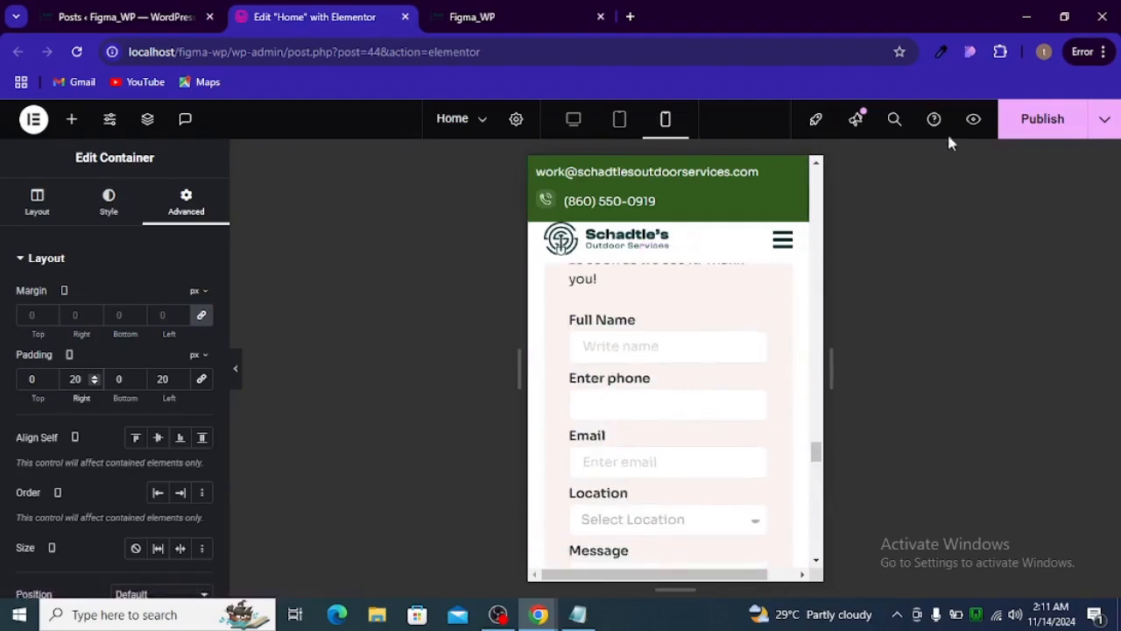
- Publish the page, and bring up the live Home page with the developer tools closed
left_click(1021, 132)
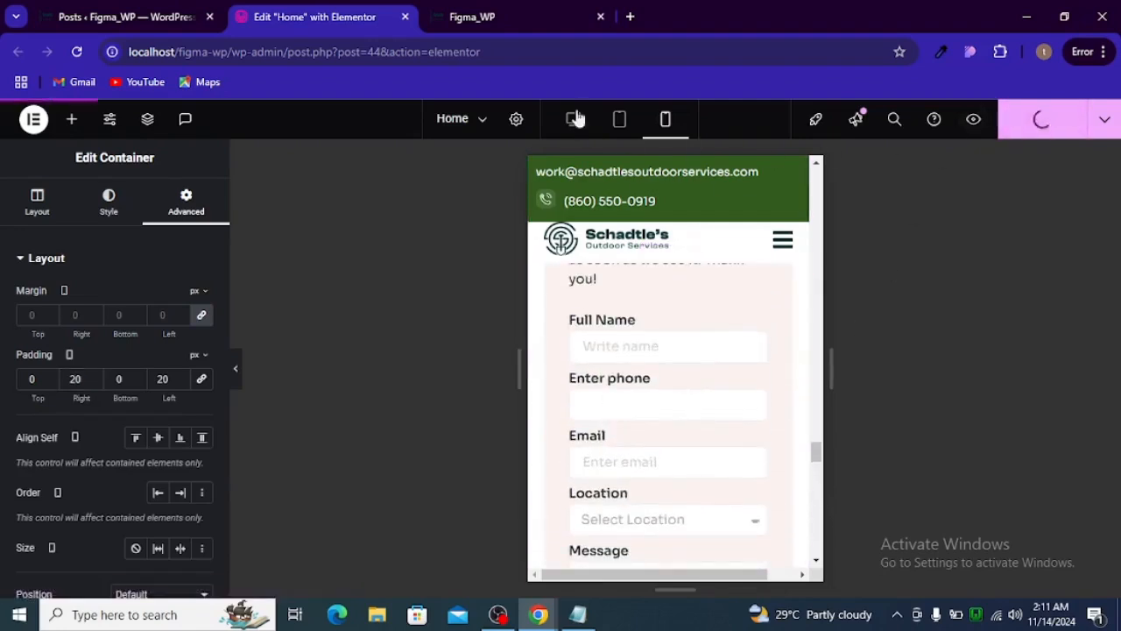
left_click(482, 22)
key("ctrl+shift+i")
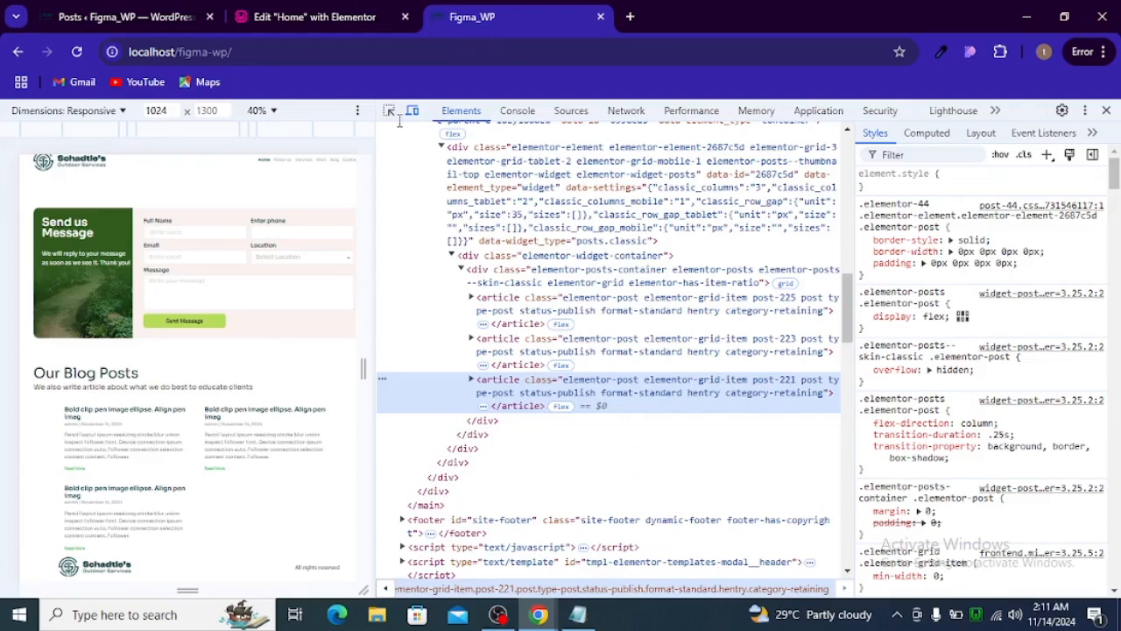
left_click(1106, 110)
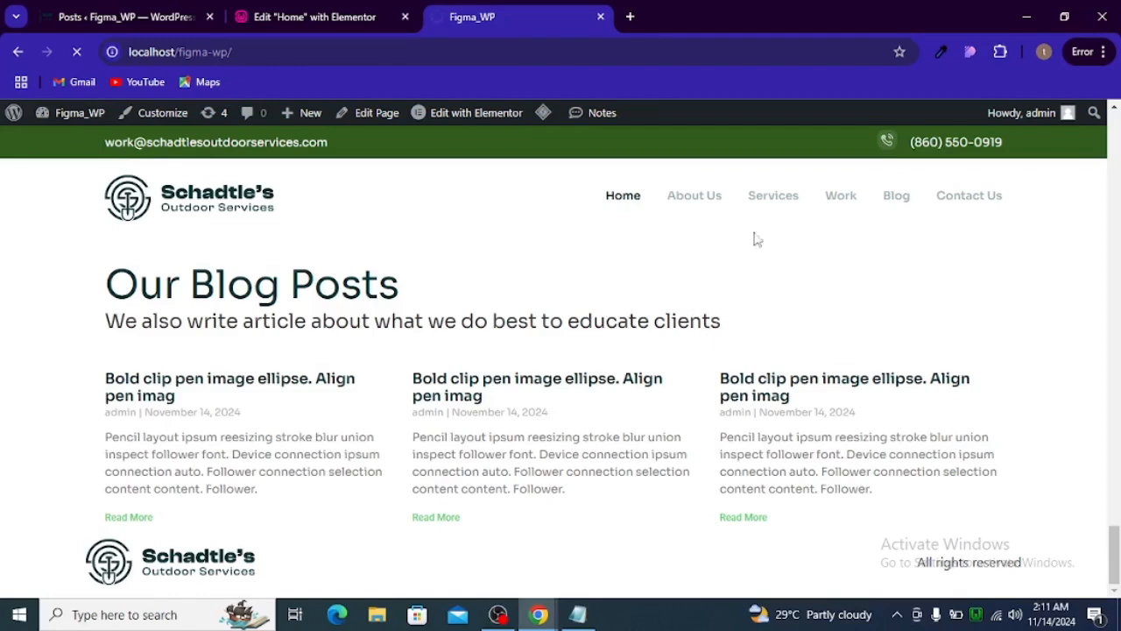
- Load localhost/figma-wp/ in a new browser tab, and check the loading of the existing site tab
left_click(627, 17)
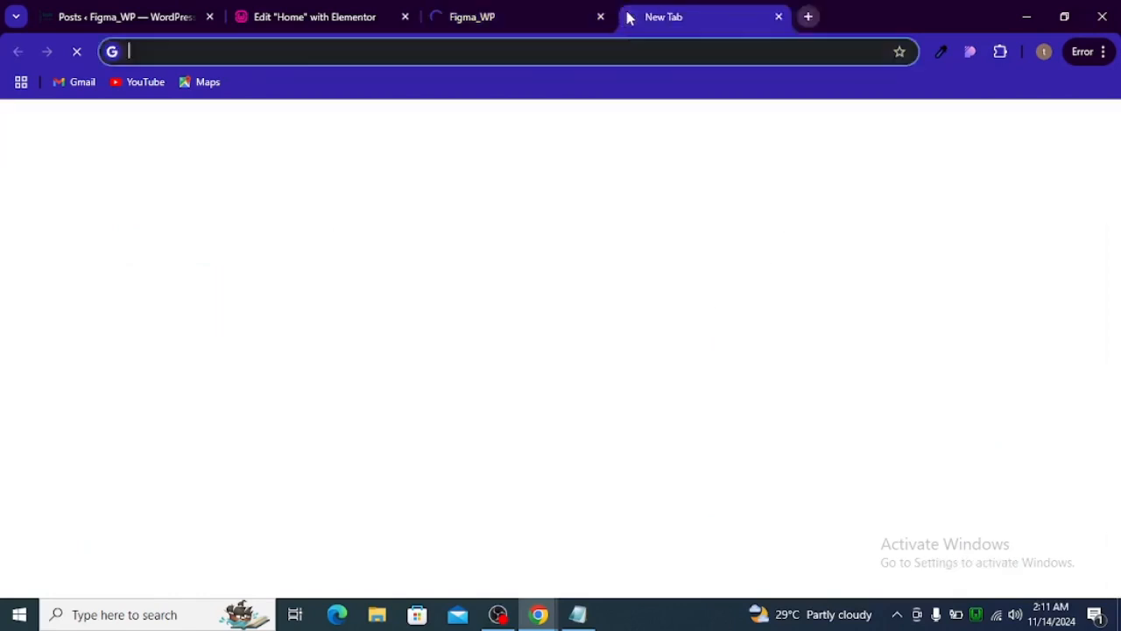
type("lo")
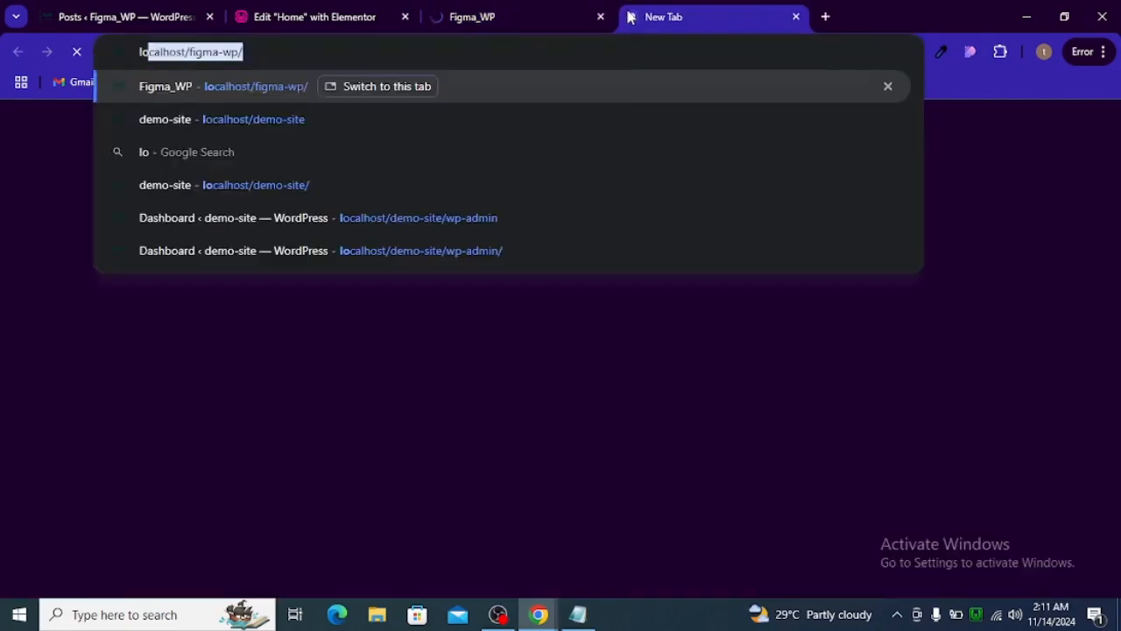
key("Return")
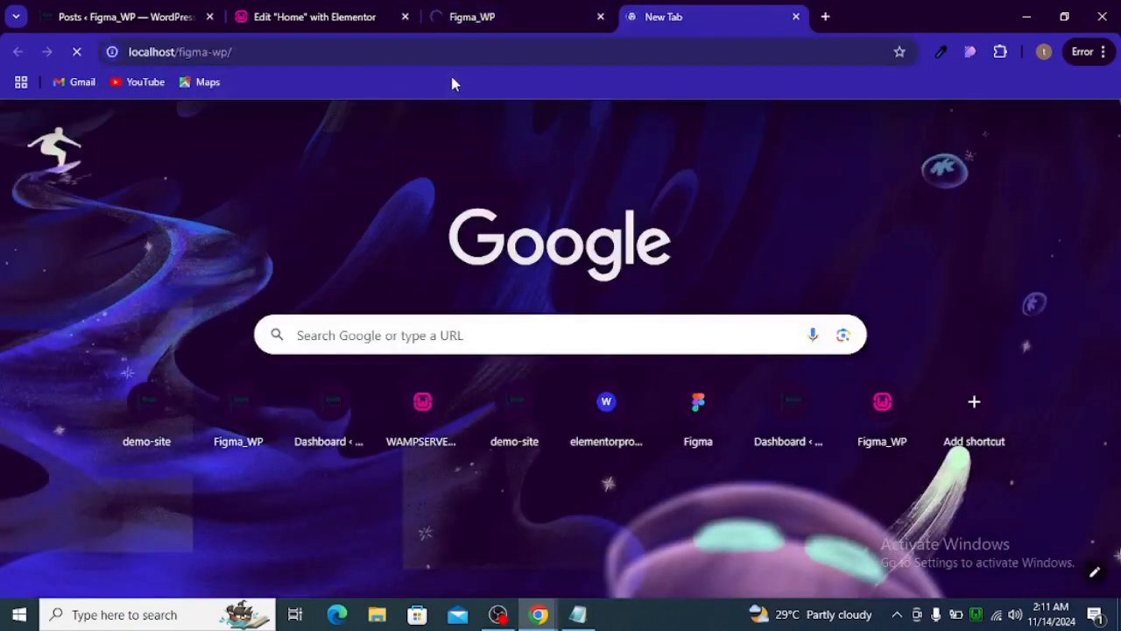
left_click(470, 24)
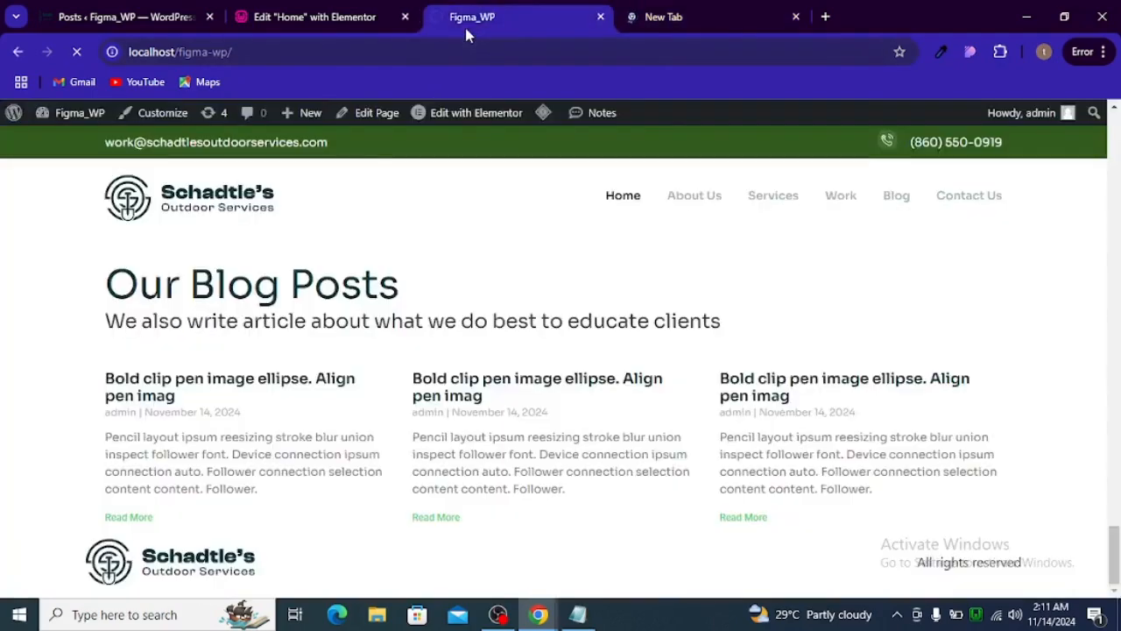
left_click(628, 26)
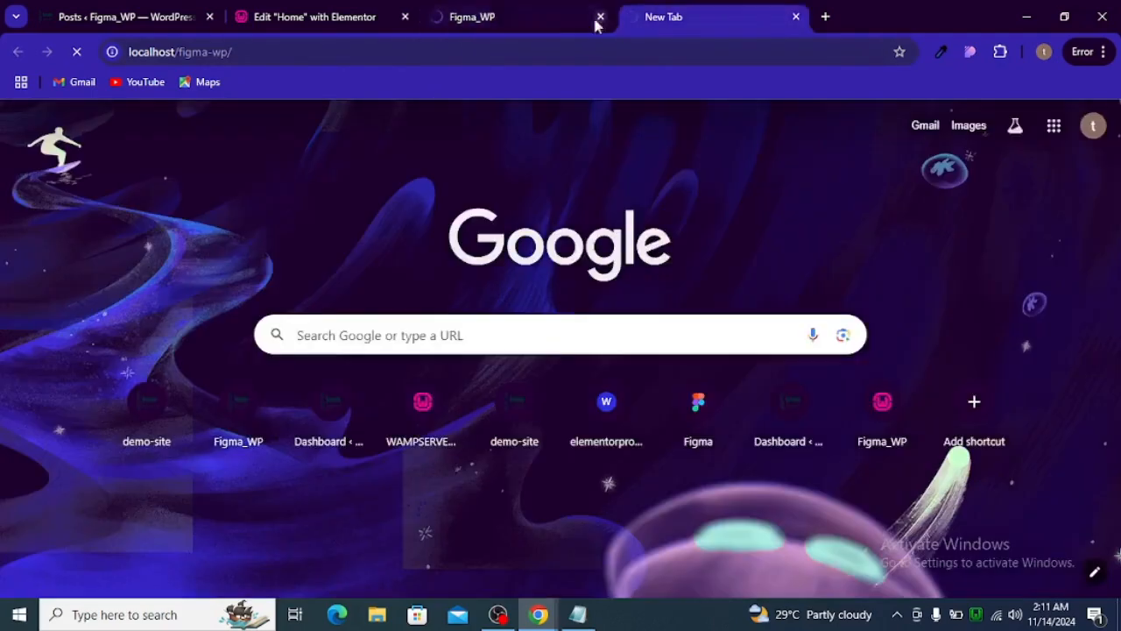
- Check the live page's loading, return to the Home editor, and show the desktop preview with the editing panel collapsed
left_click(534, 22)
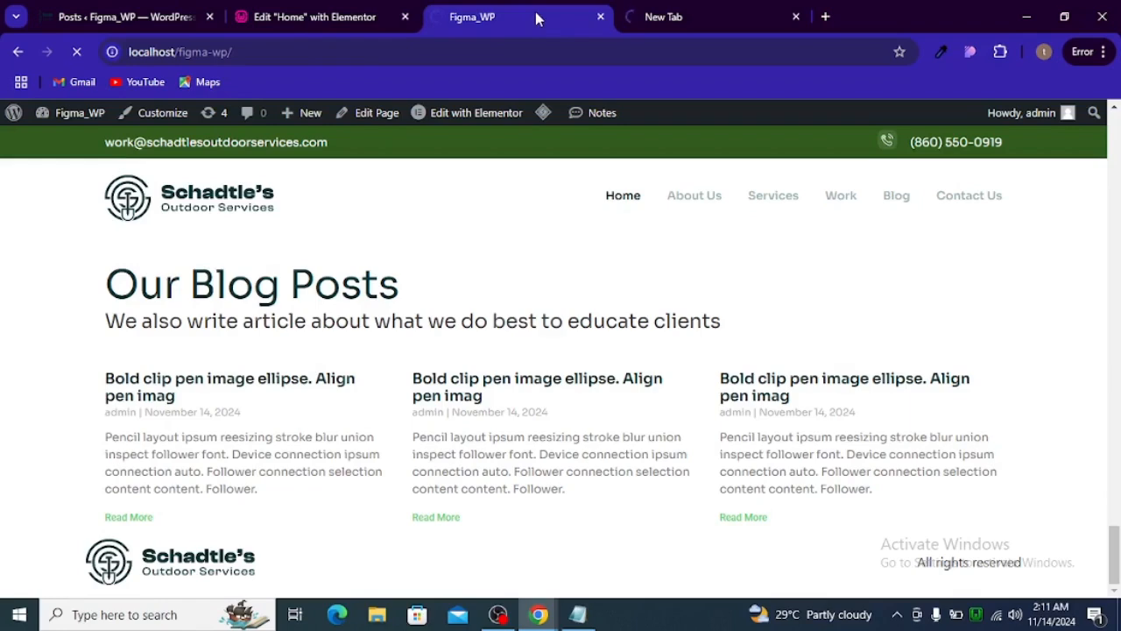
left_click(283, 11)
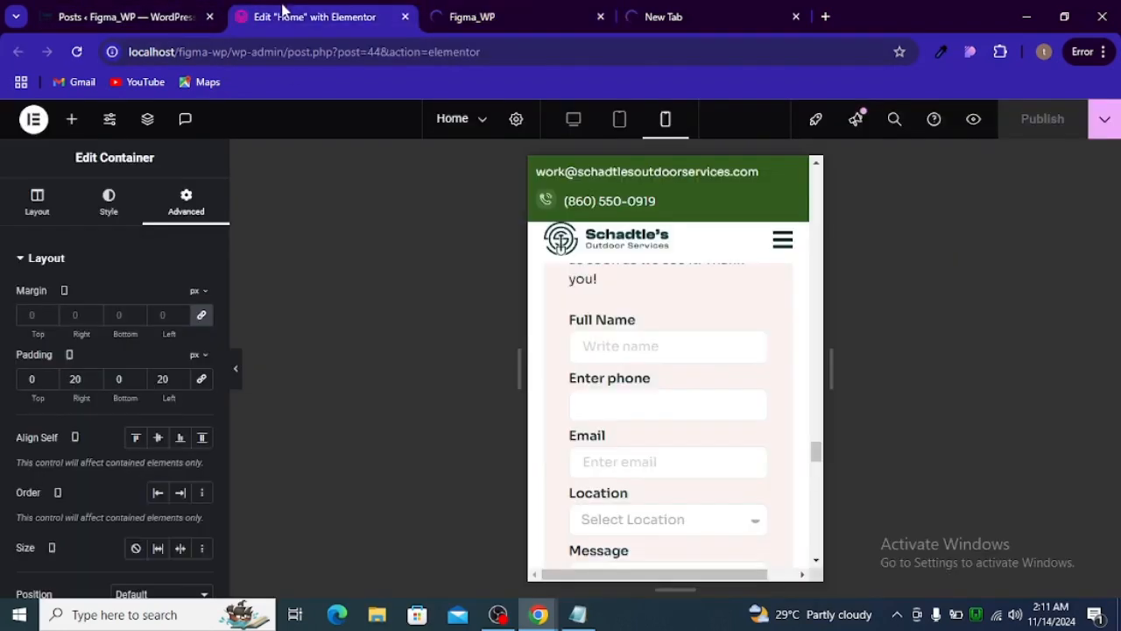
left_click(574, 119)
scroll(558, 393, "up", 4)
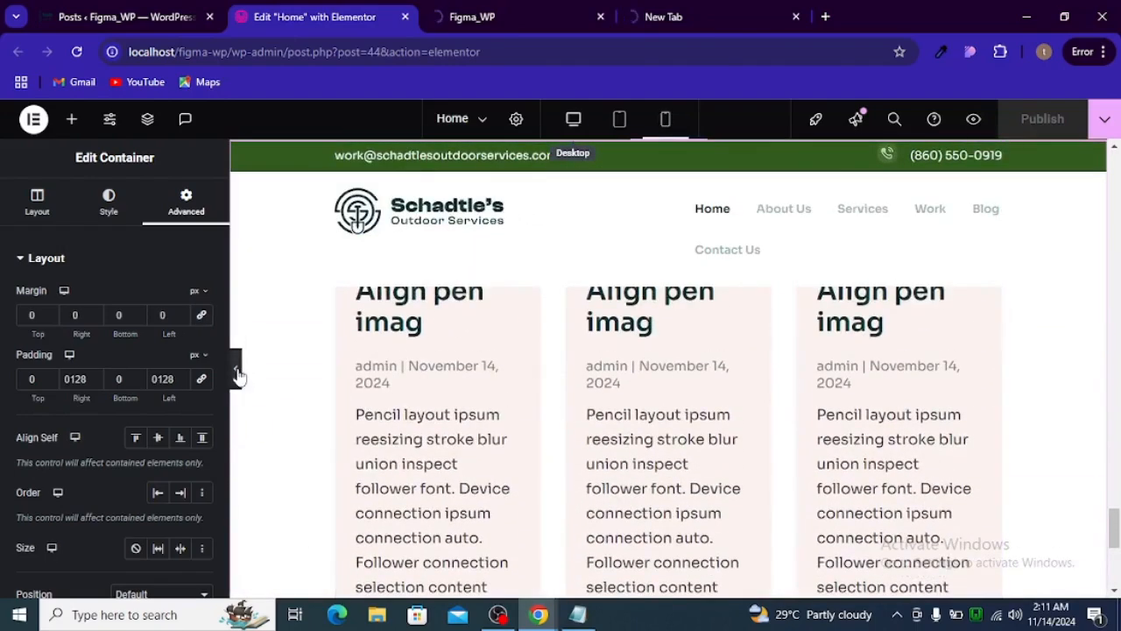
left_click(235, 372)
- Examine the desktop preview from the blog cards up to the hero and down through Our Services to Jobs Done
scroll(496, 422, "up", 5)
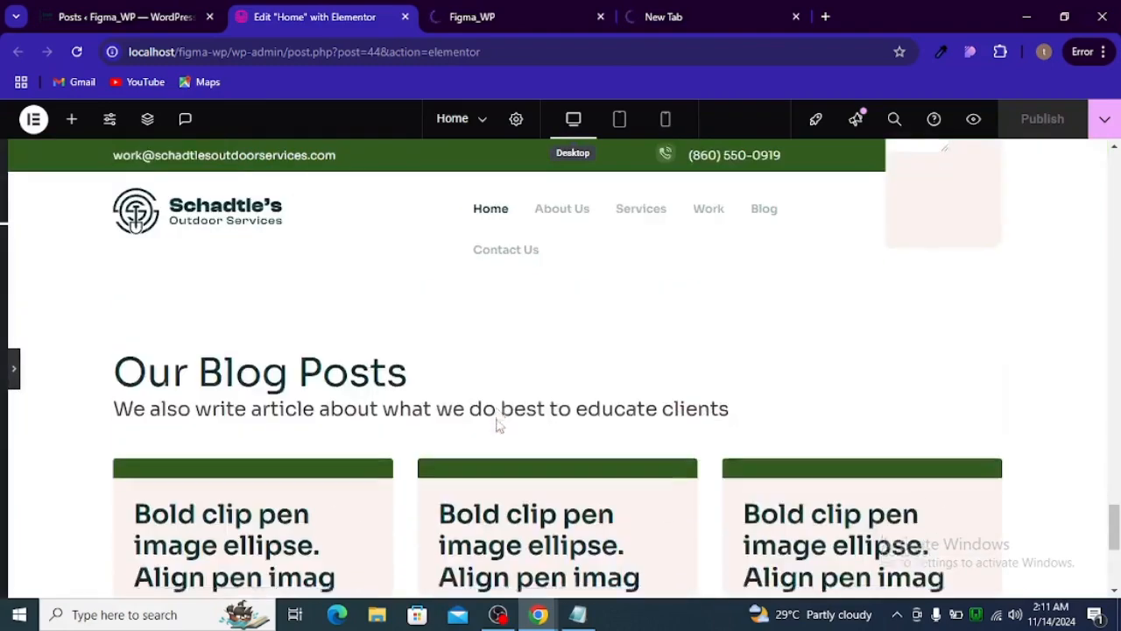
scroll(495, 422, "down", 5)
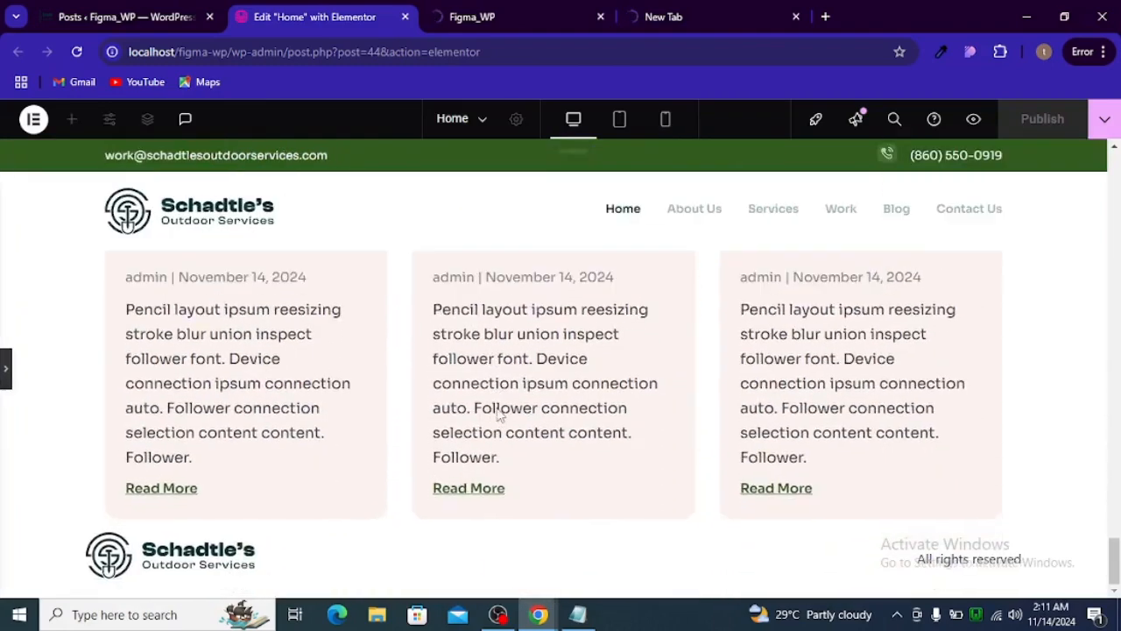
scroll(497, 415, "up", 3)
scroll(499, 416, "up", 15)
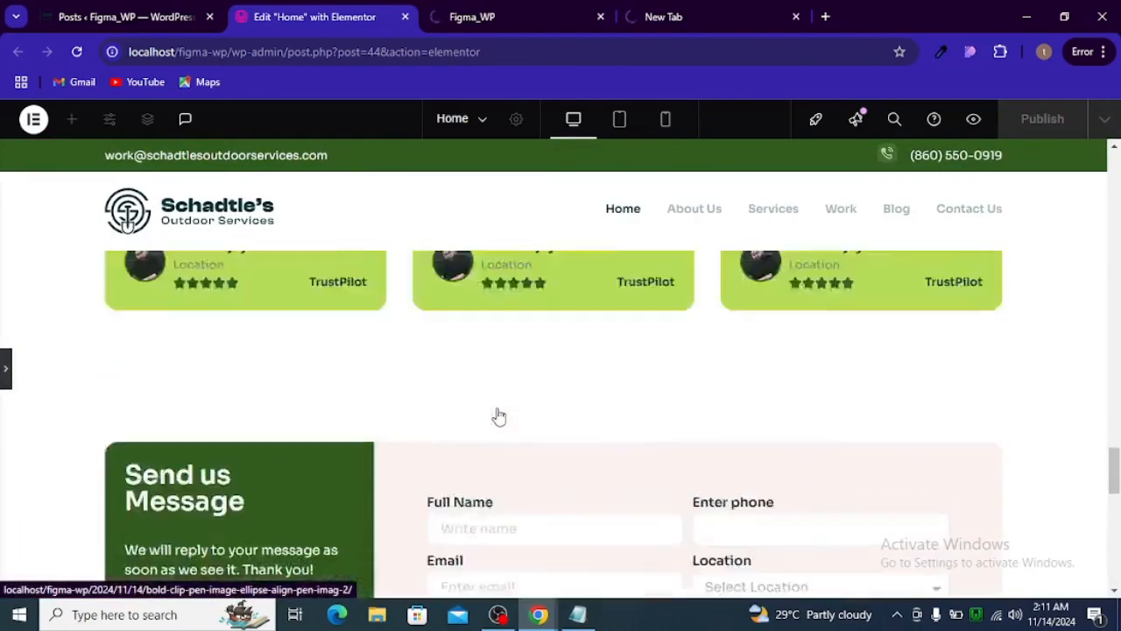
scroll(498, 416, "up", 5)
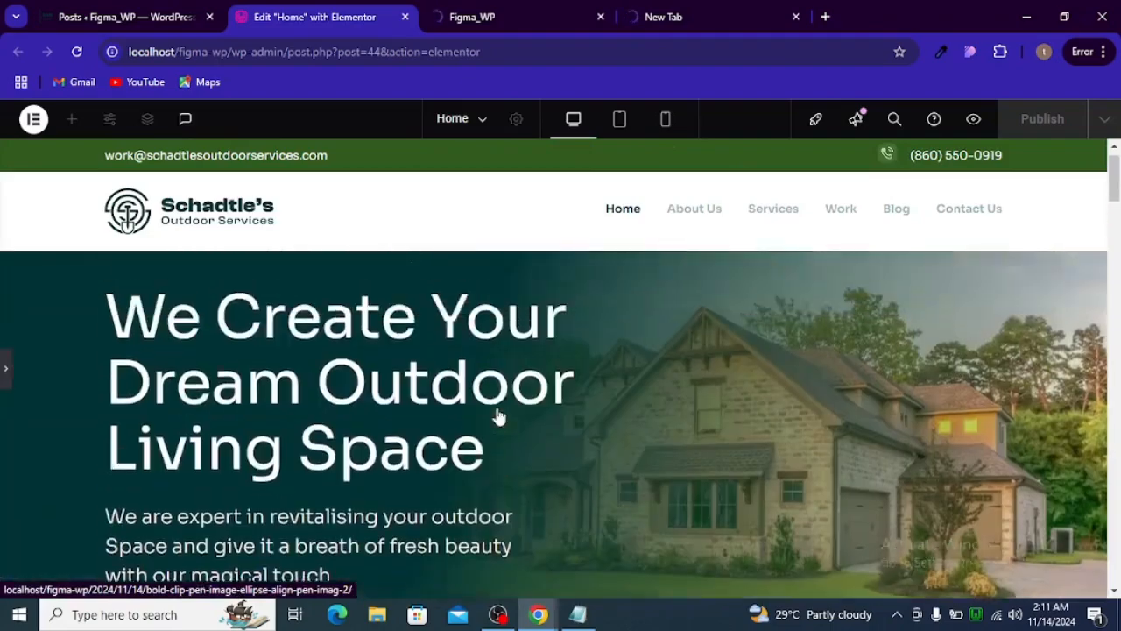
scroll(524, 330, "down", 10)
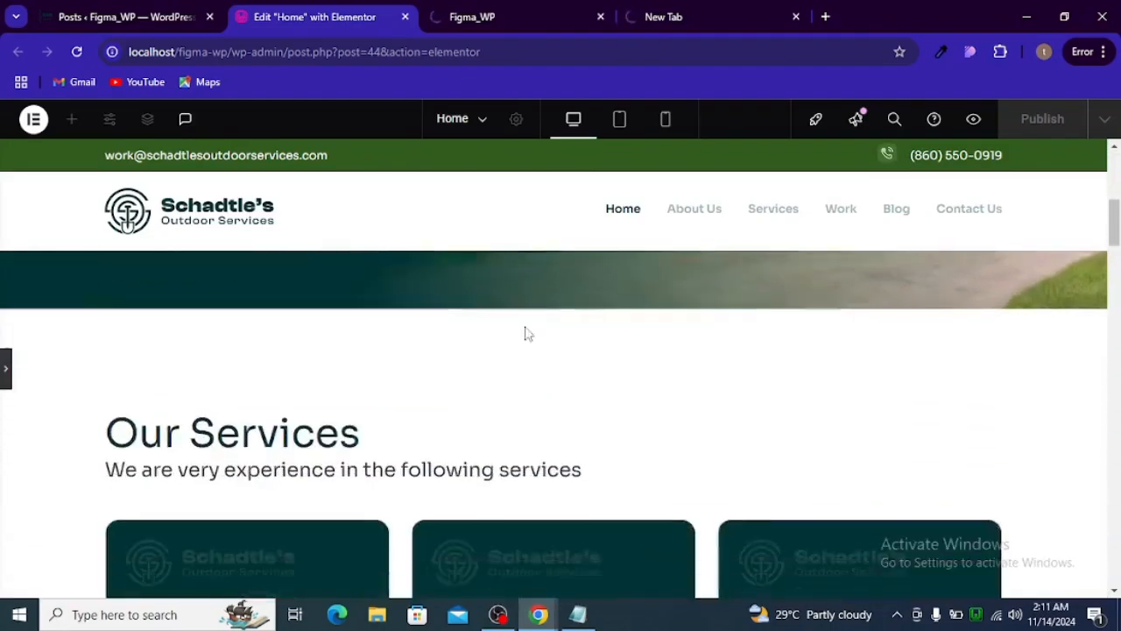
scroll(493, 330, "down", 7)
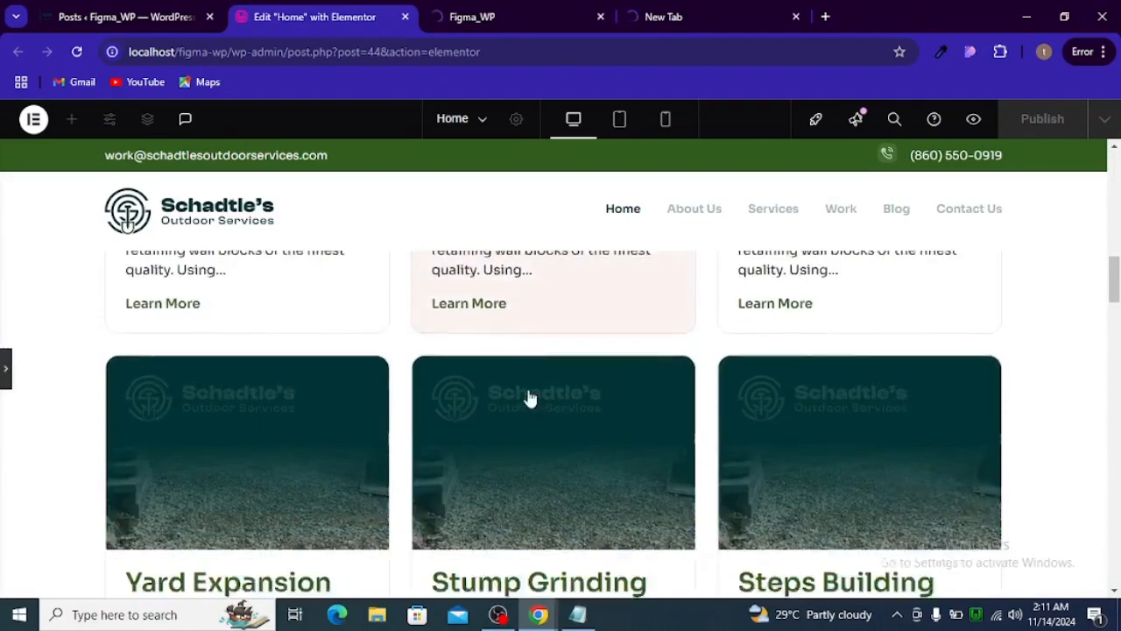
scroll(663, 393, "down", 6)
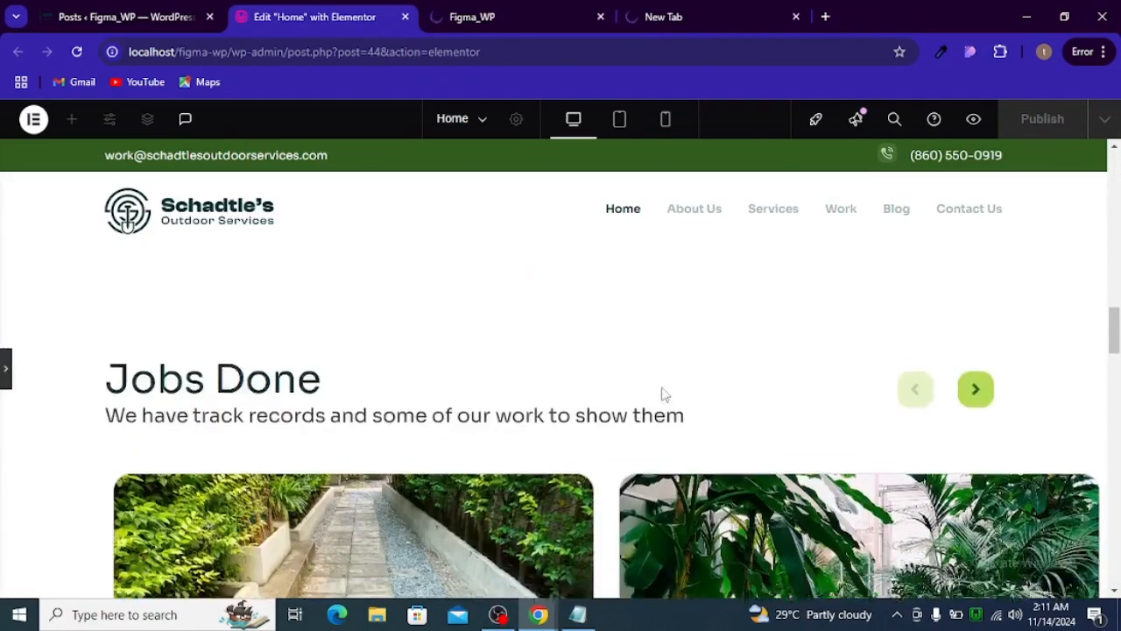
- Test the Jobs Done carousel by advancing one slide and going back
scroll(820, 393, "up", 2)
left_click(977, 380)
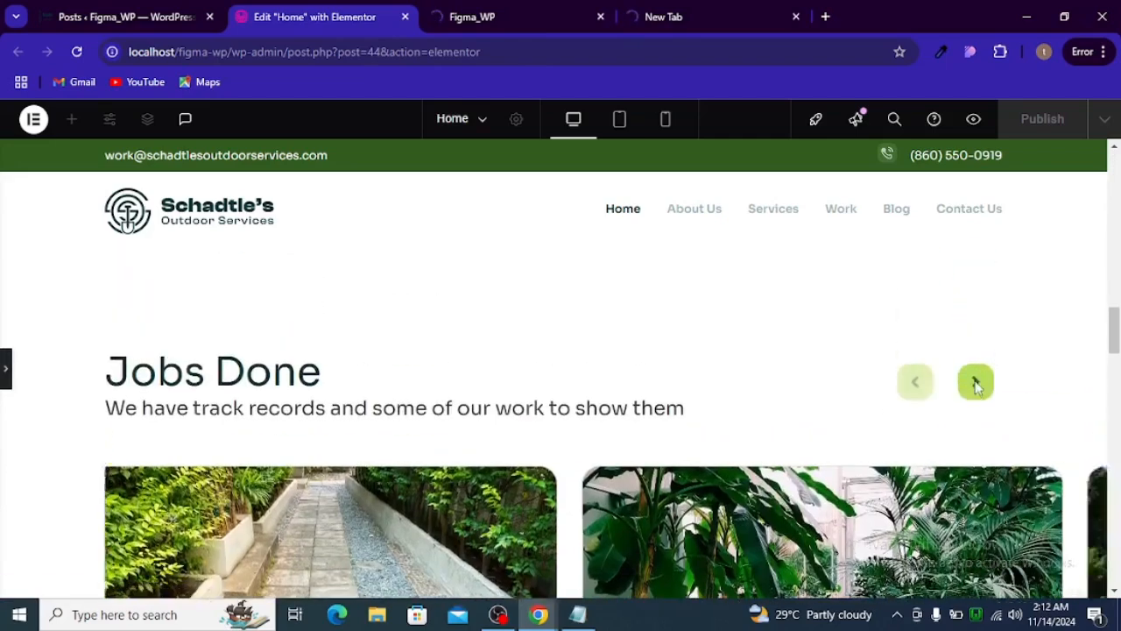
left_click(906, 385)
- Examine the Our Process, message form and Our Blog Posts sections in the desktop preview, and restore the editing panel
scroll(643, 408, "down", 3)
scroll(643, 406, "down", 5)
scroll(461, 403, "up", 1)
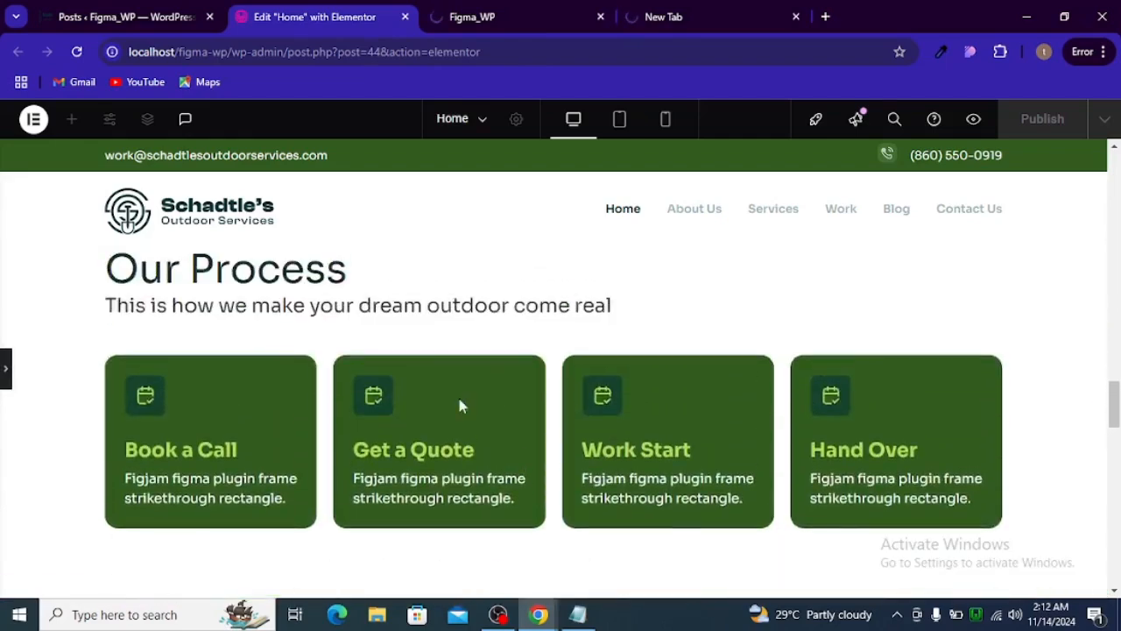
scroll(462, 399, "down", 3)
scroll(544, 394, "down", 10)
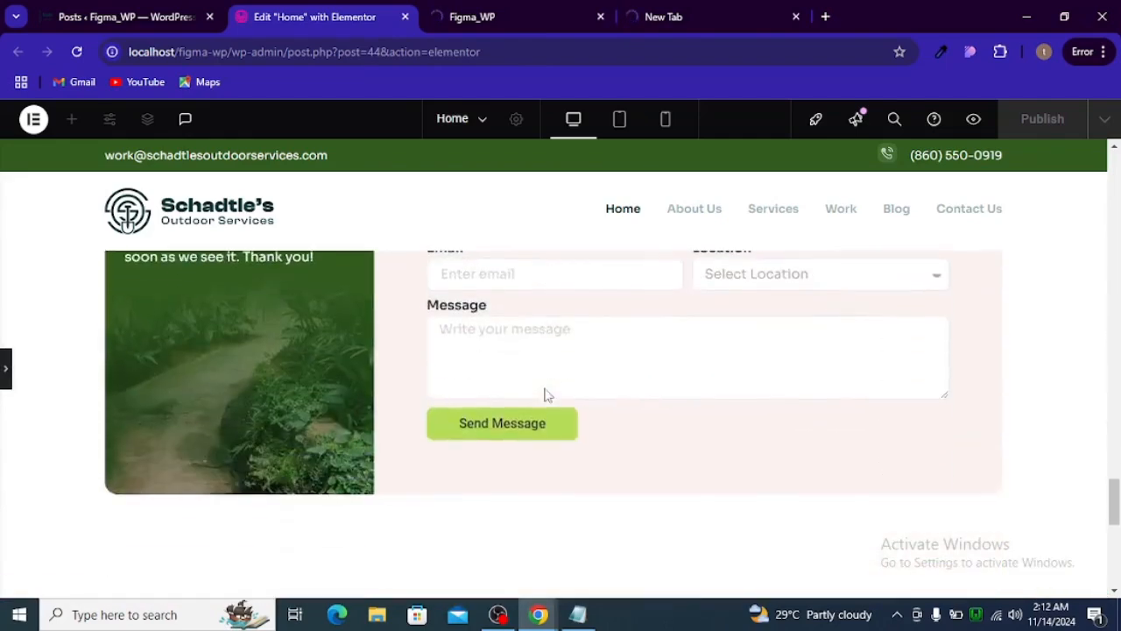
scroll(536, 400, "up", 1)
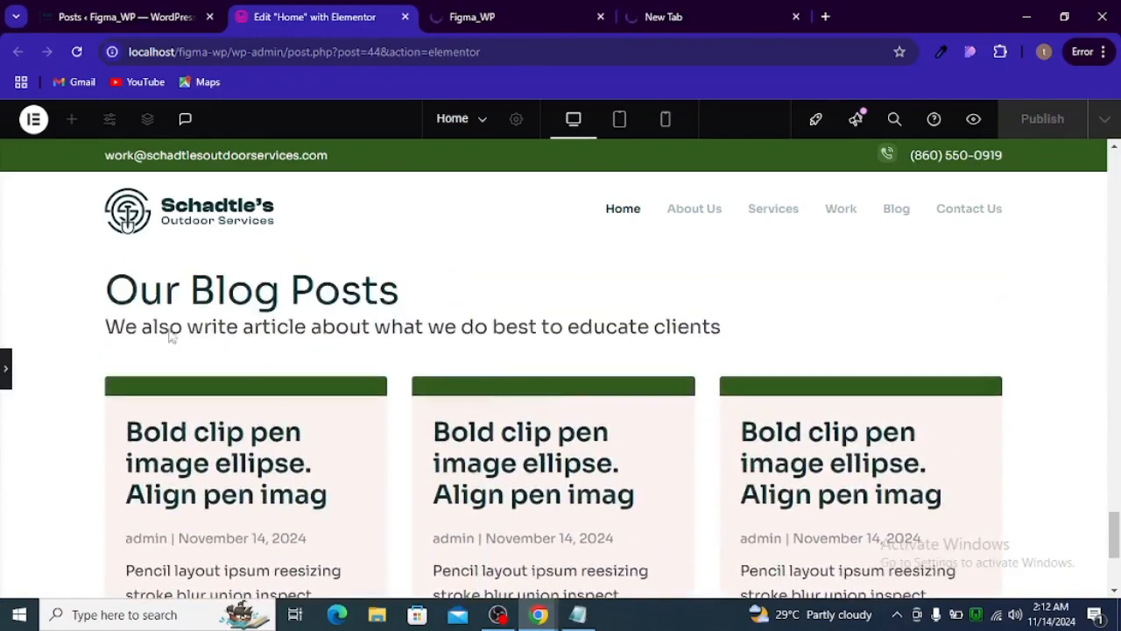
scroll(559, 328, "down", 3)
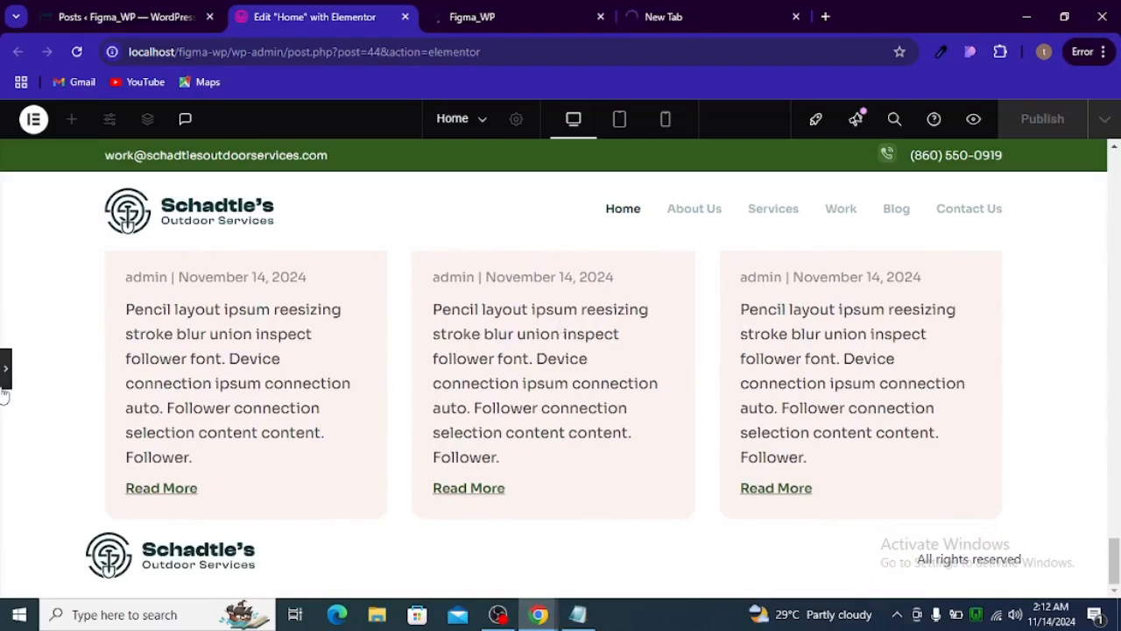
left_click(508, 394)
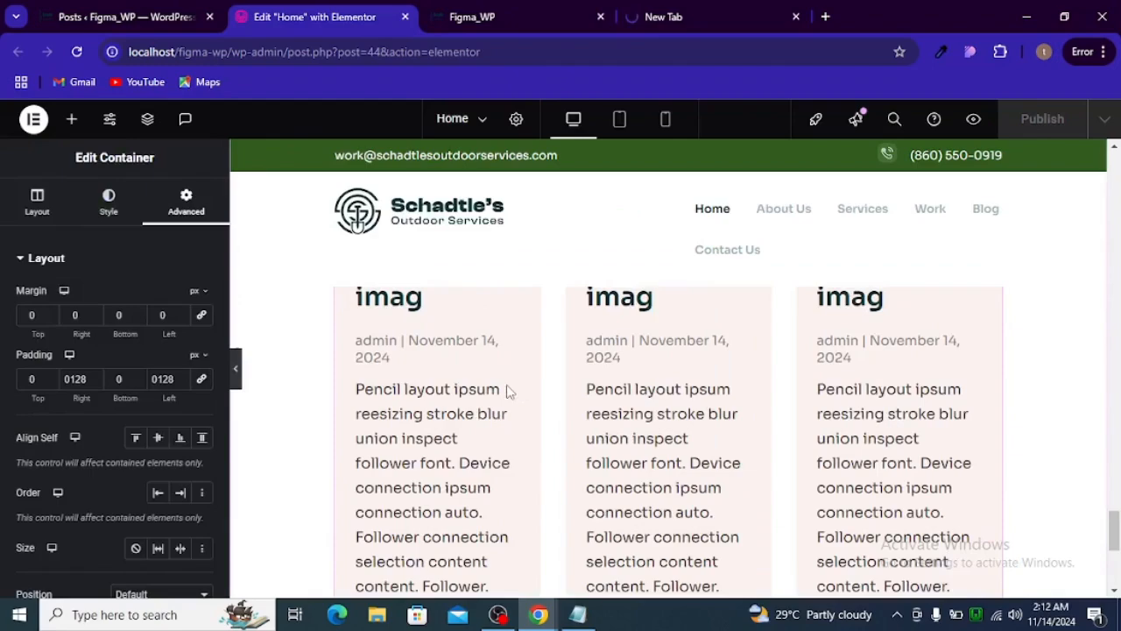
- Examine the published Home page in the live site tab, from the blog cards to the hero and back to the footer
left_click(464, 19)
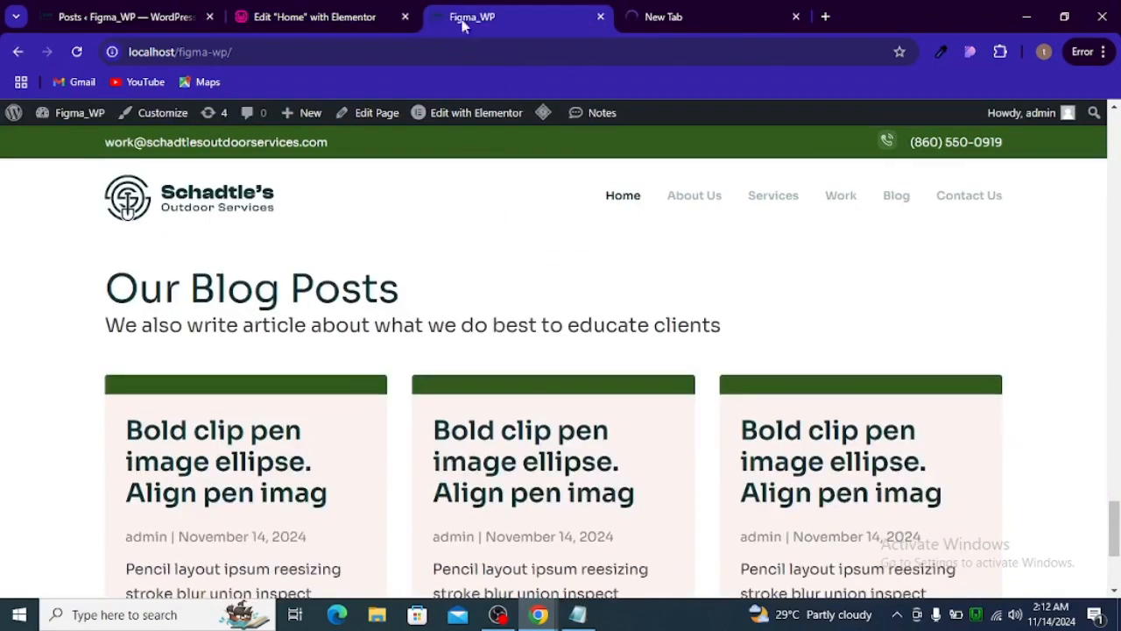
scroll(496, 366, "down", 3)
scroll(497, 366, "up", 5)
scroll(496, 366, "down", 5)
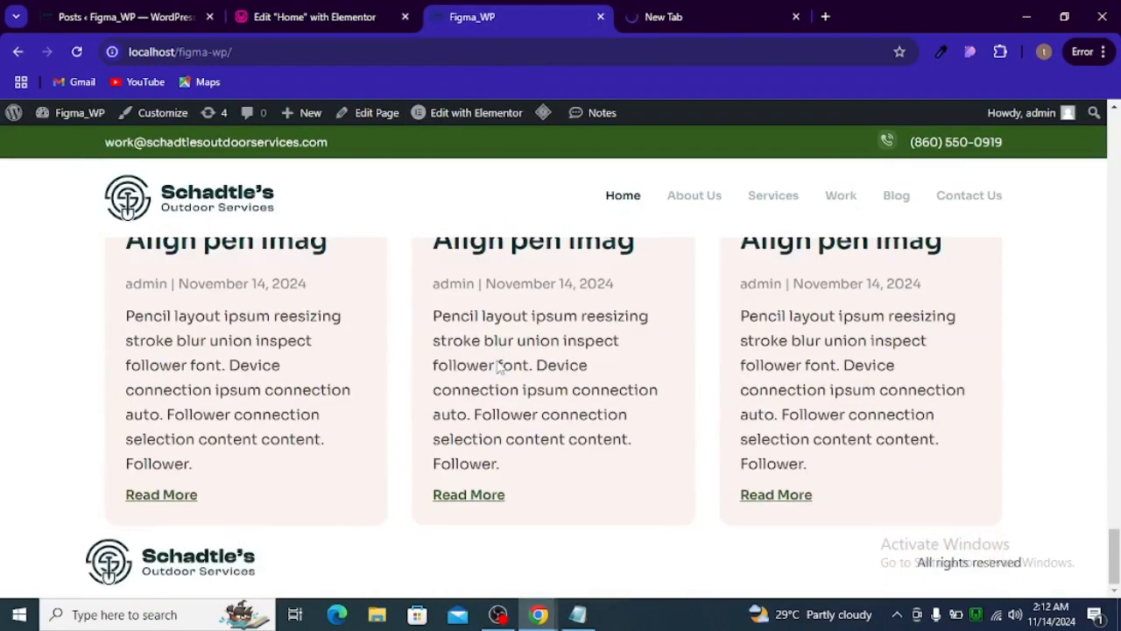
scroll(497, 360, "up", 15)
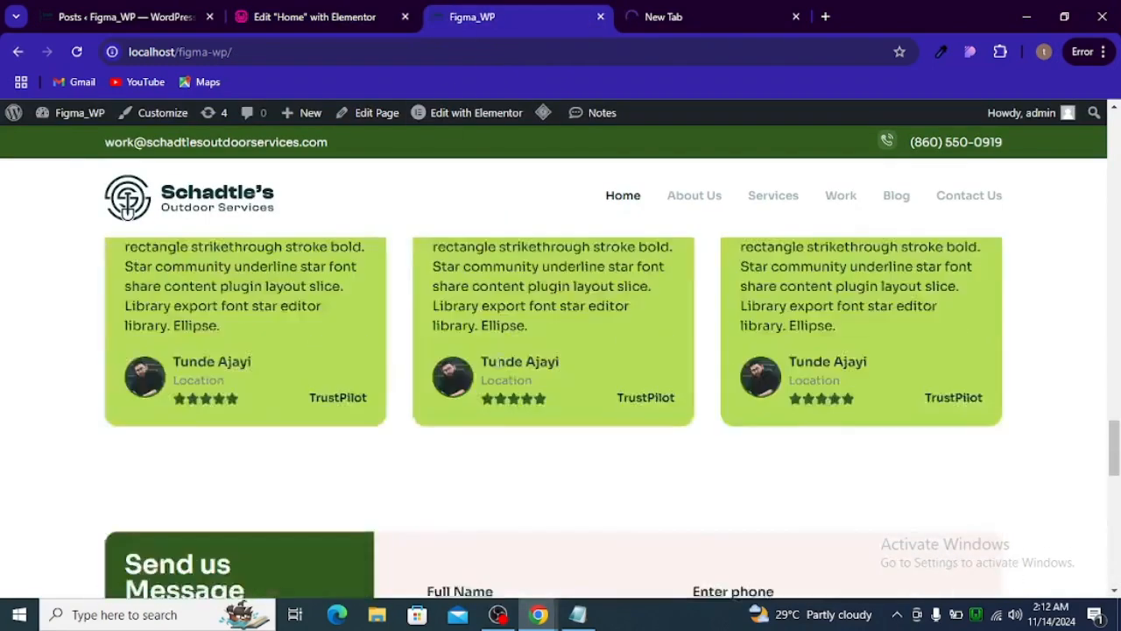
scroll(497, 360, "up", 10)
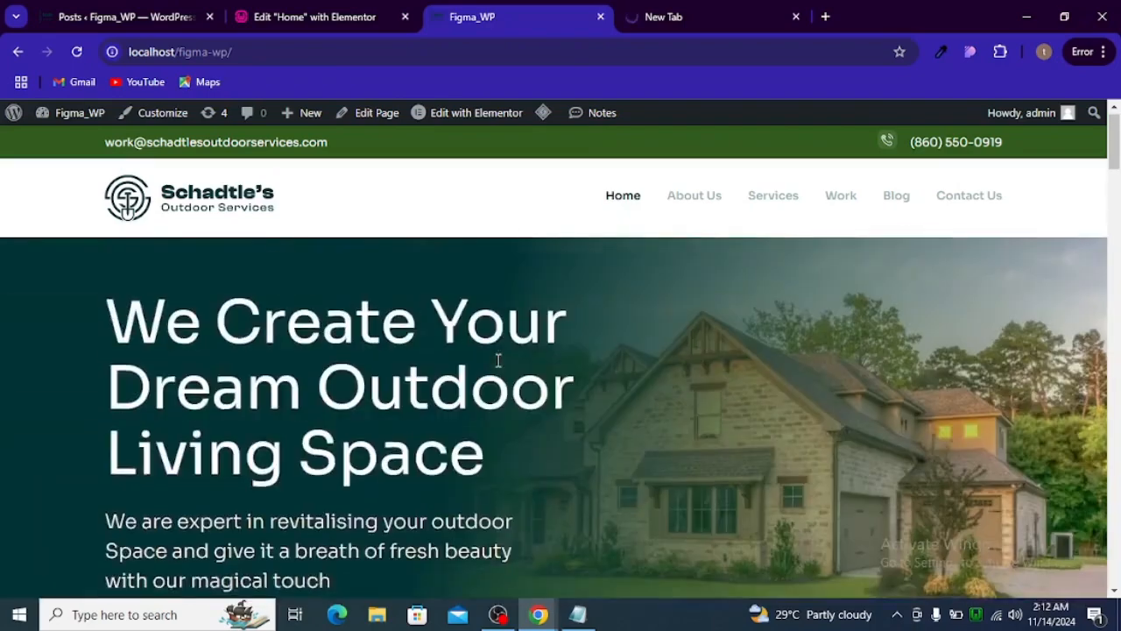
scroll(498, 360, "down", 4)
scroll(497, 360, "down", 18)
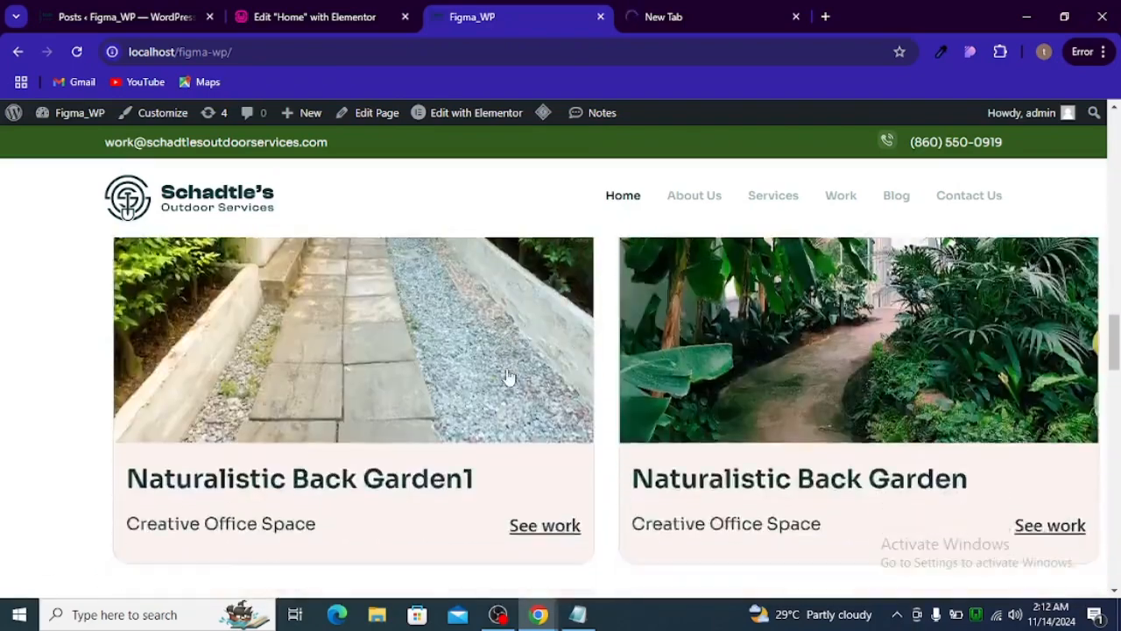
scroll(512, 376, "down", 5)
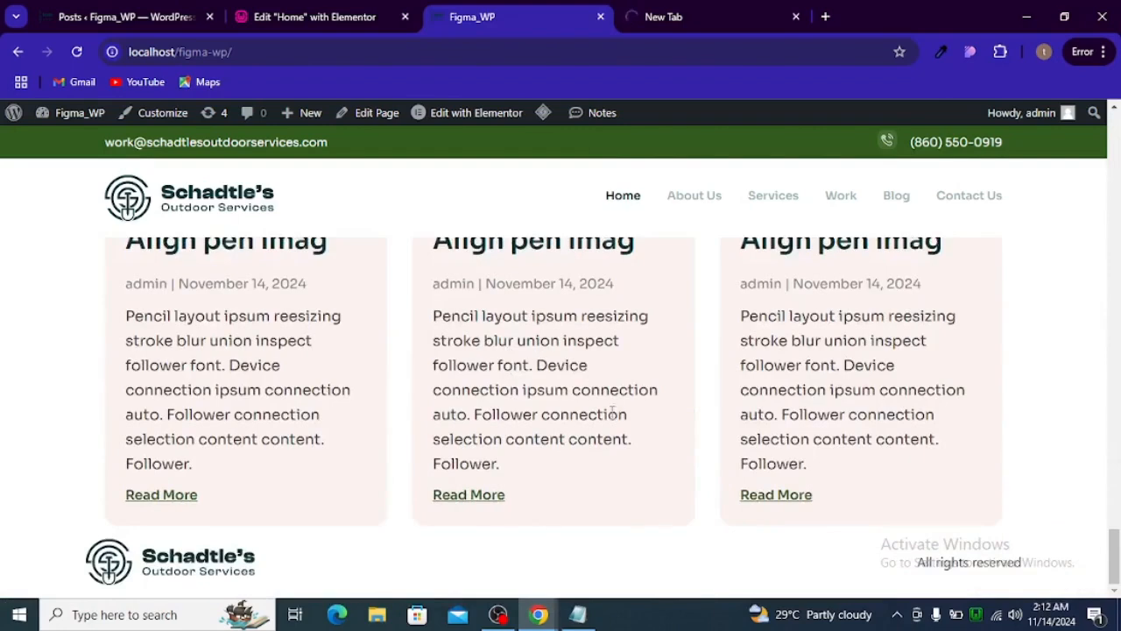
left_click(498, 615)
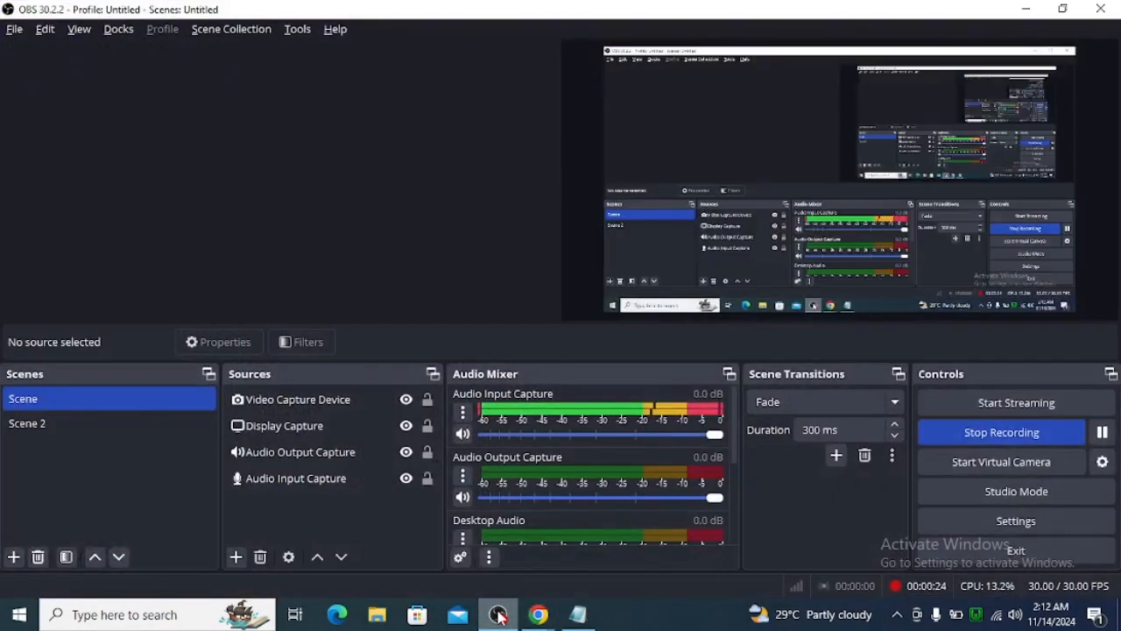